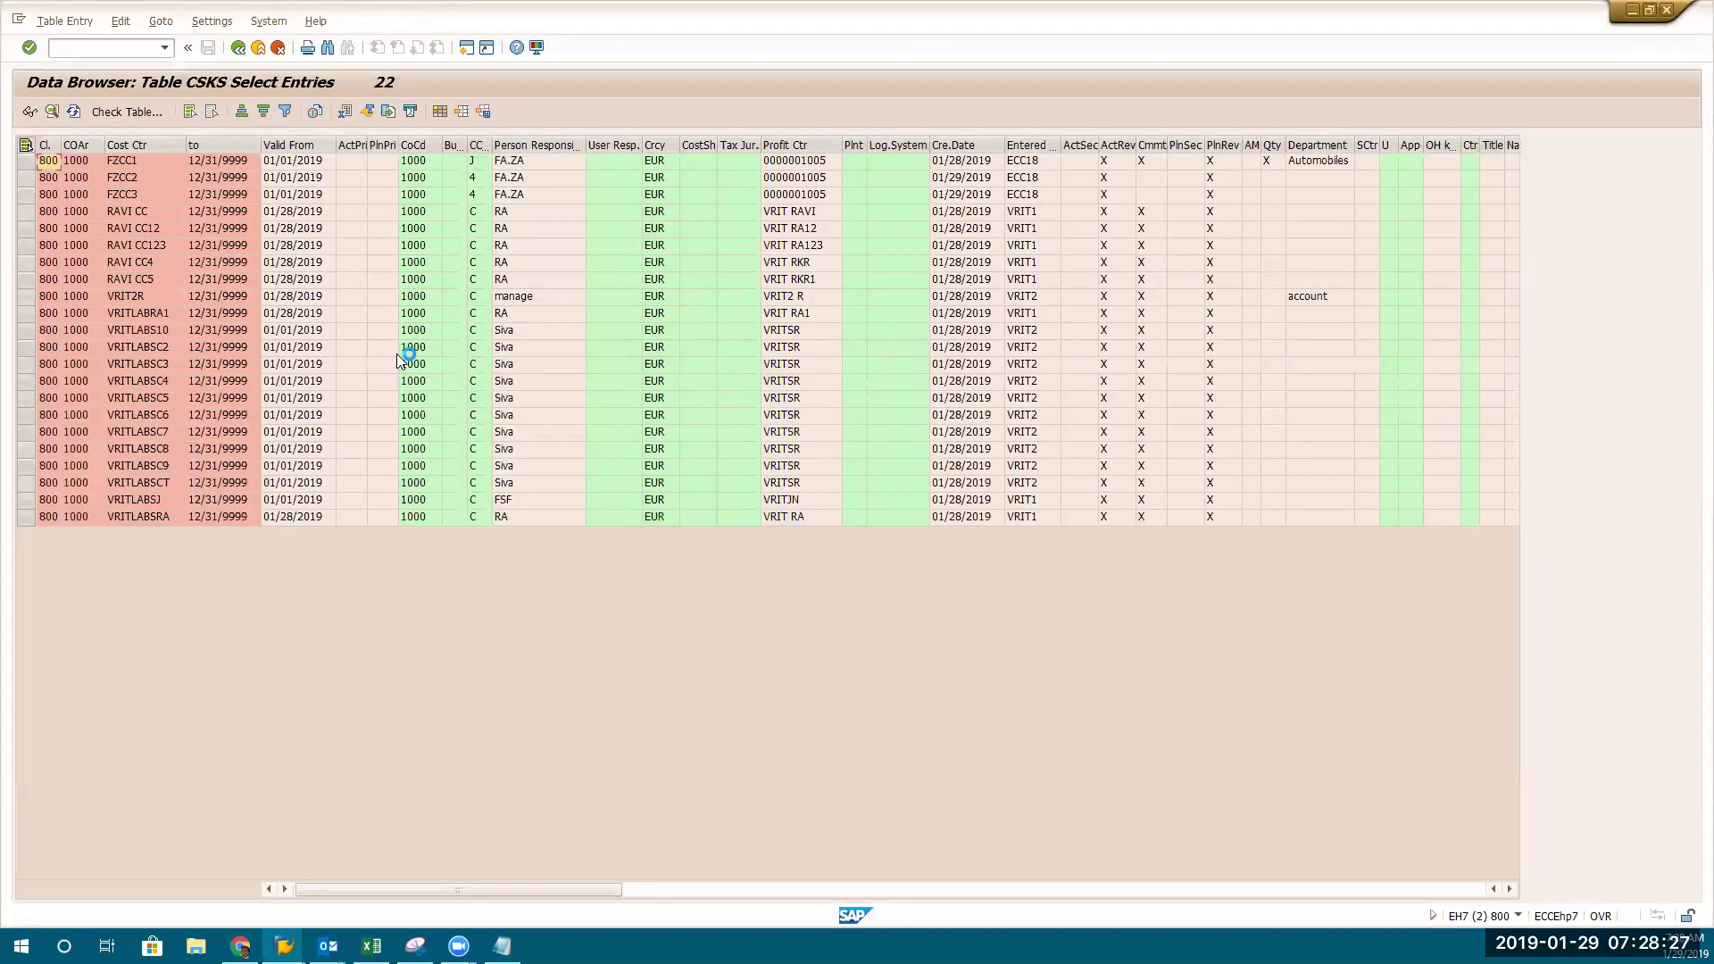
Return to the CSKS table selection screen and remove the value 1000 from the CO Area selection
left_click(797, 298)
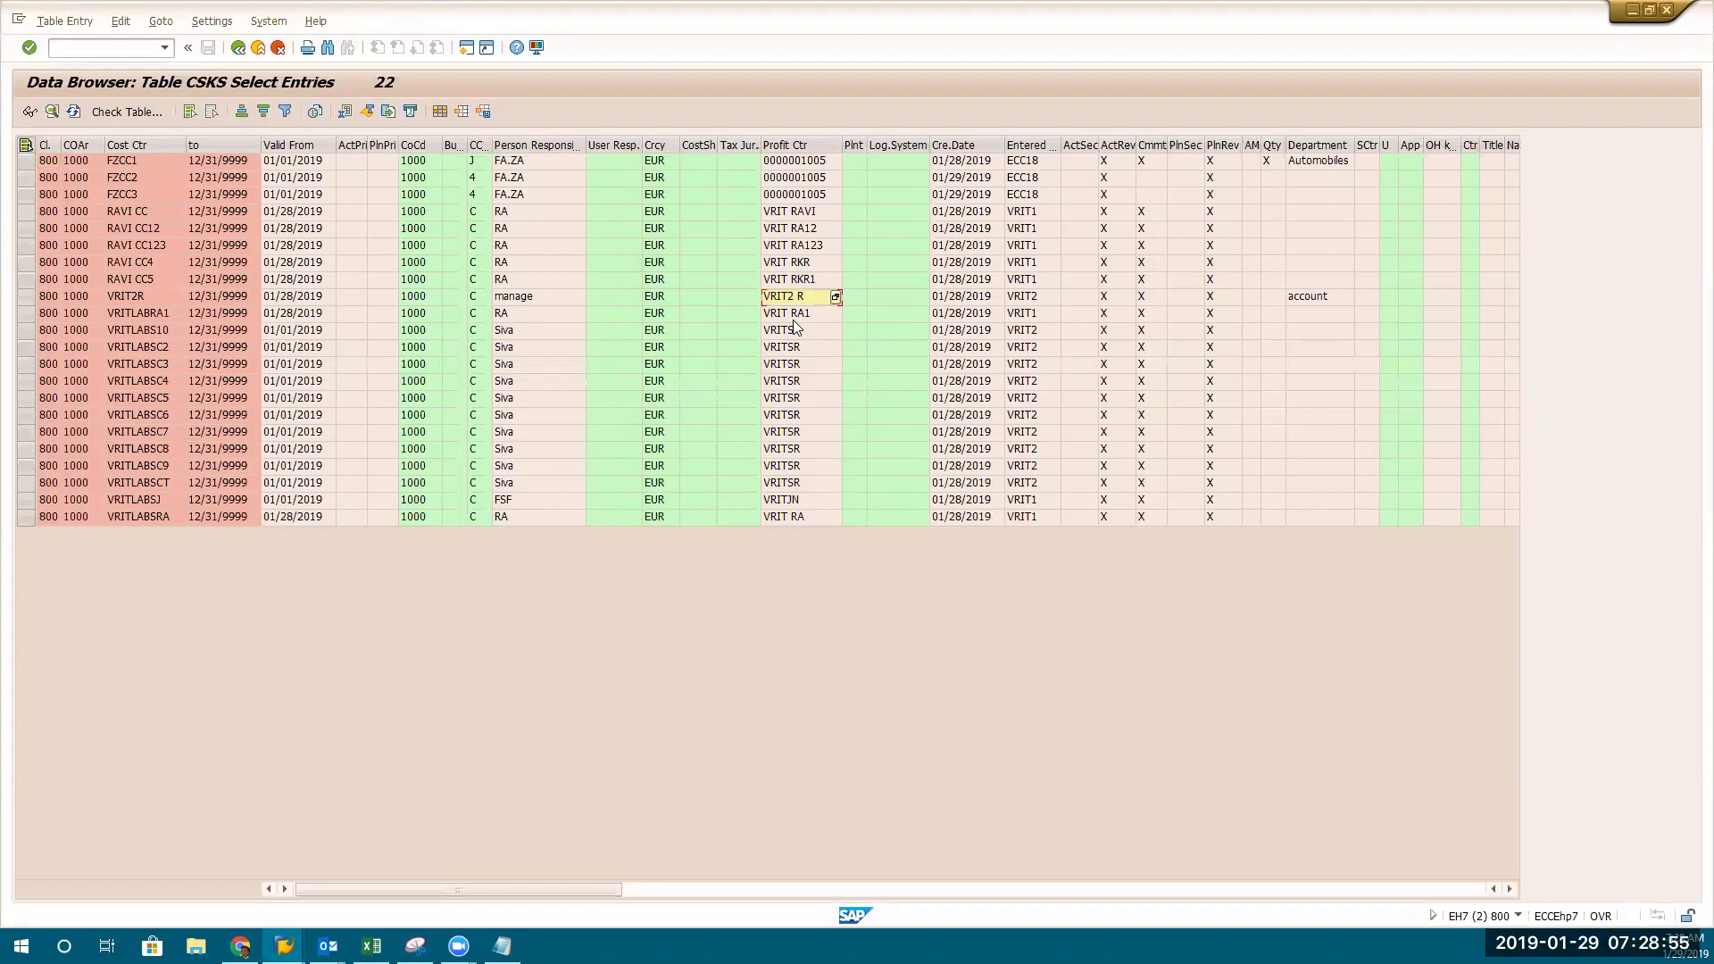
left_click(239, 46)
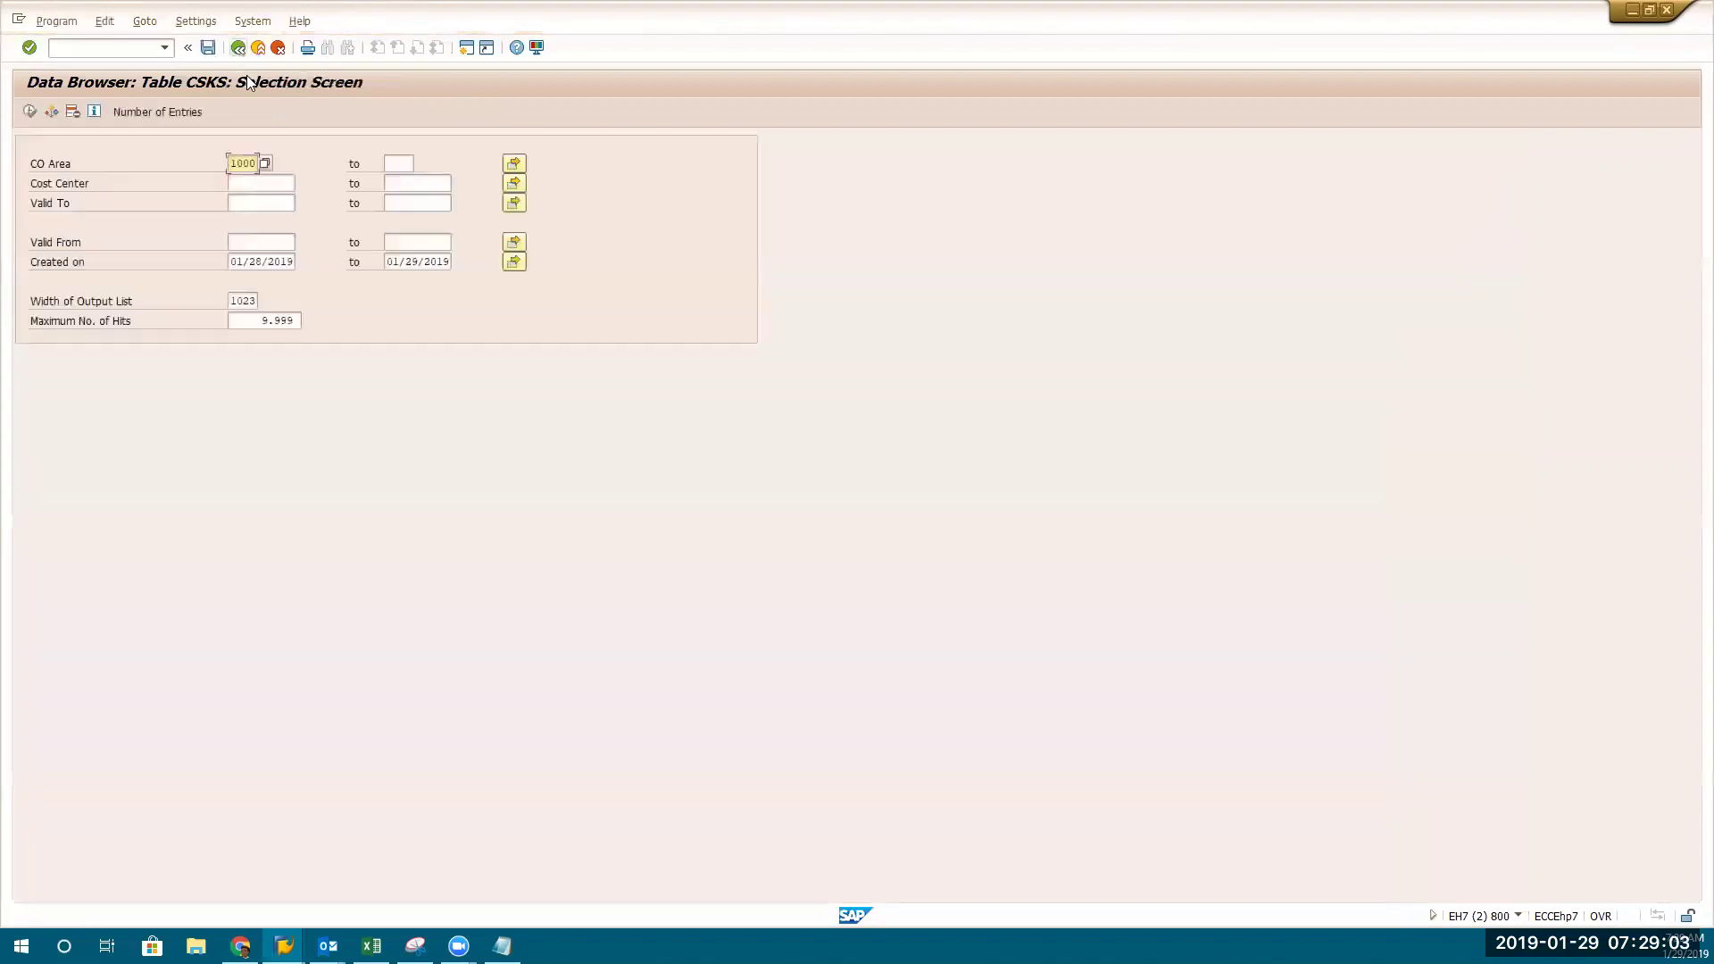
left_click(400, 164)
left_click(513, 164)
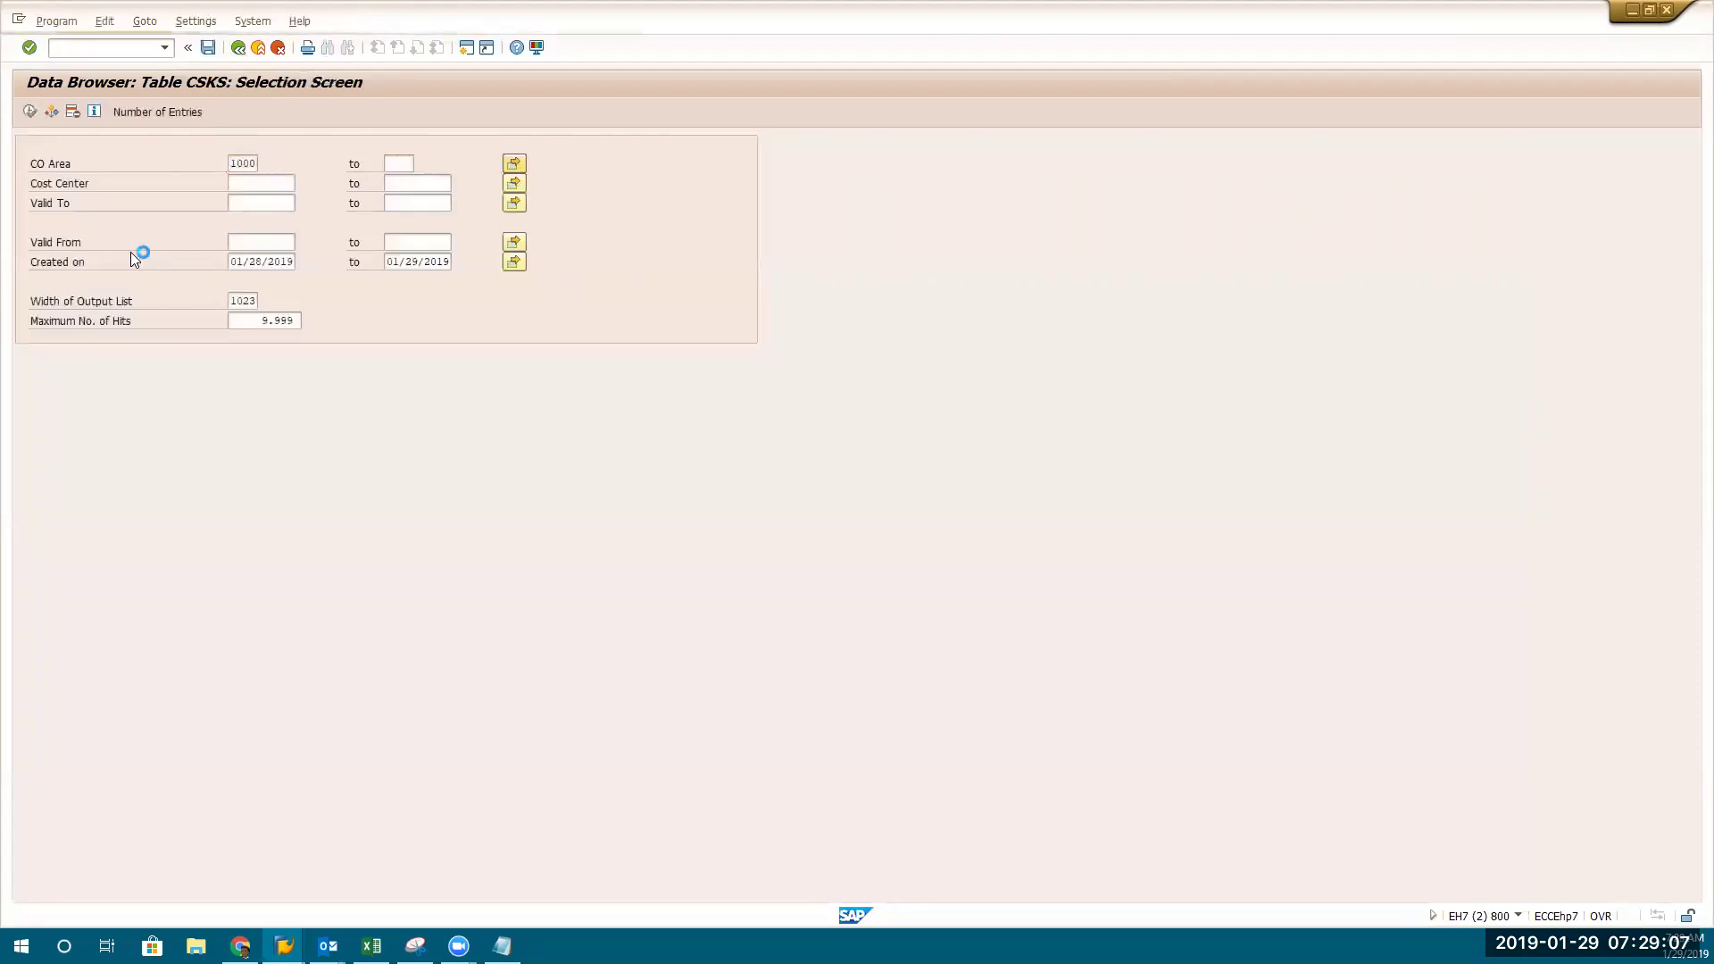
left_click(72, 267)
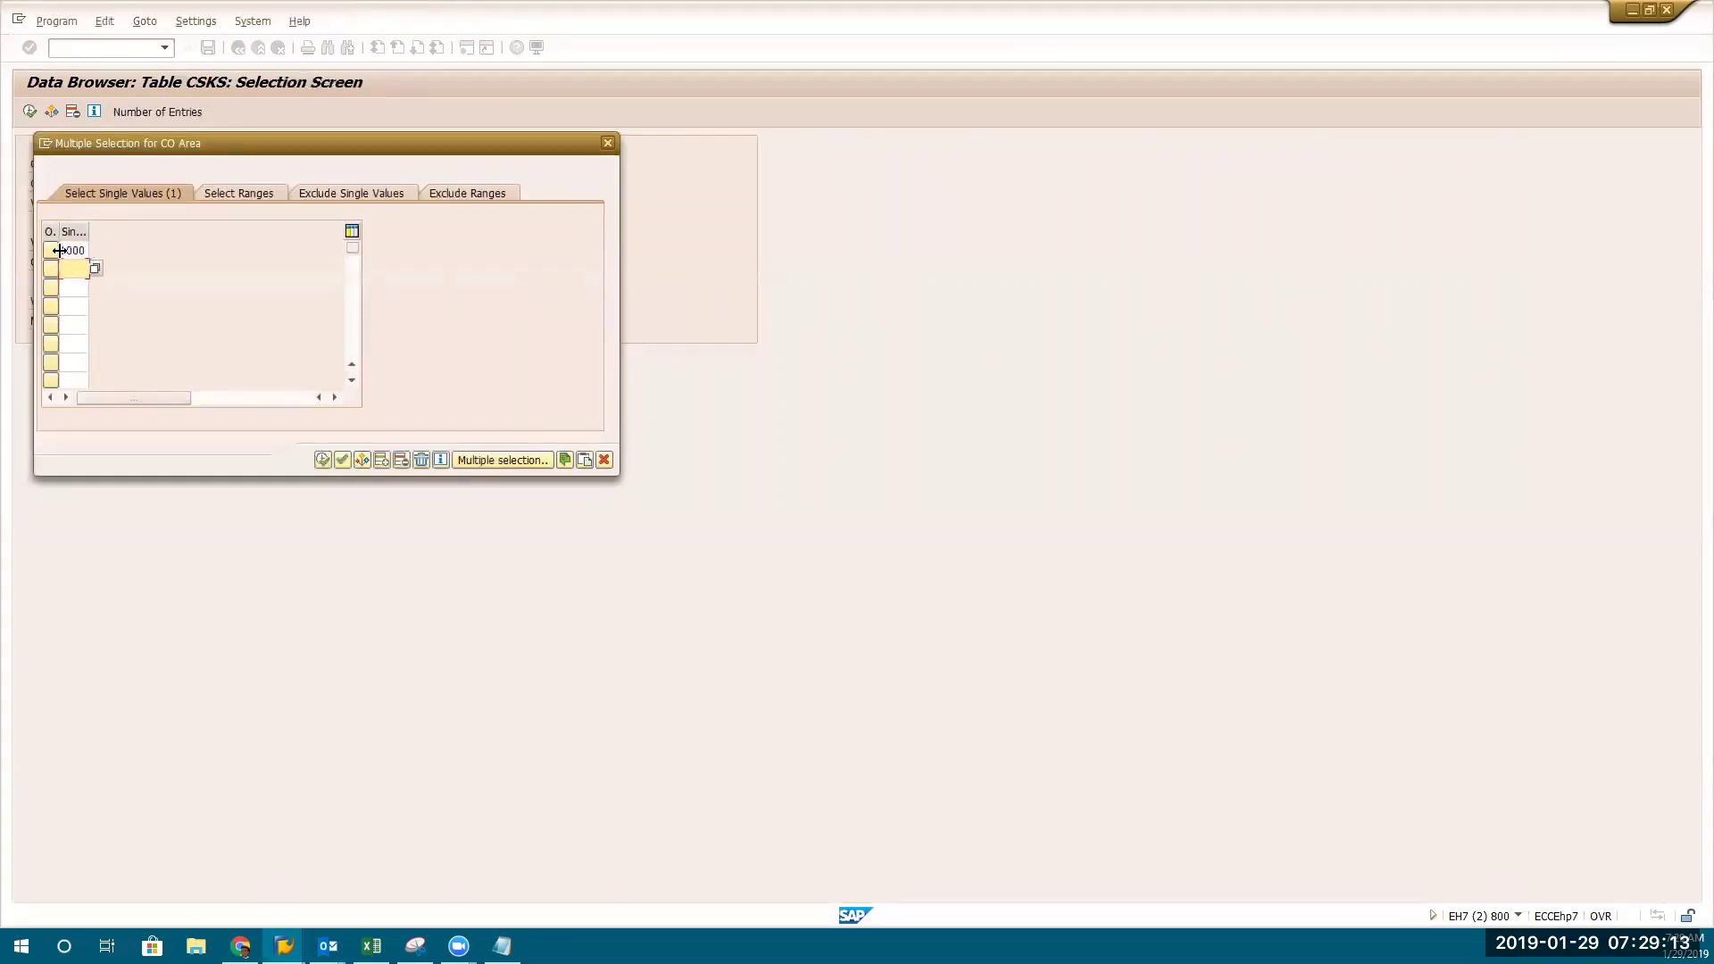
left_click_drag(62, 251, 137, 258)
key("Delete")
left_click(331, 457)
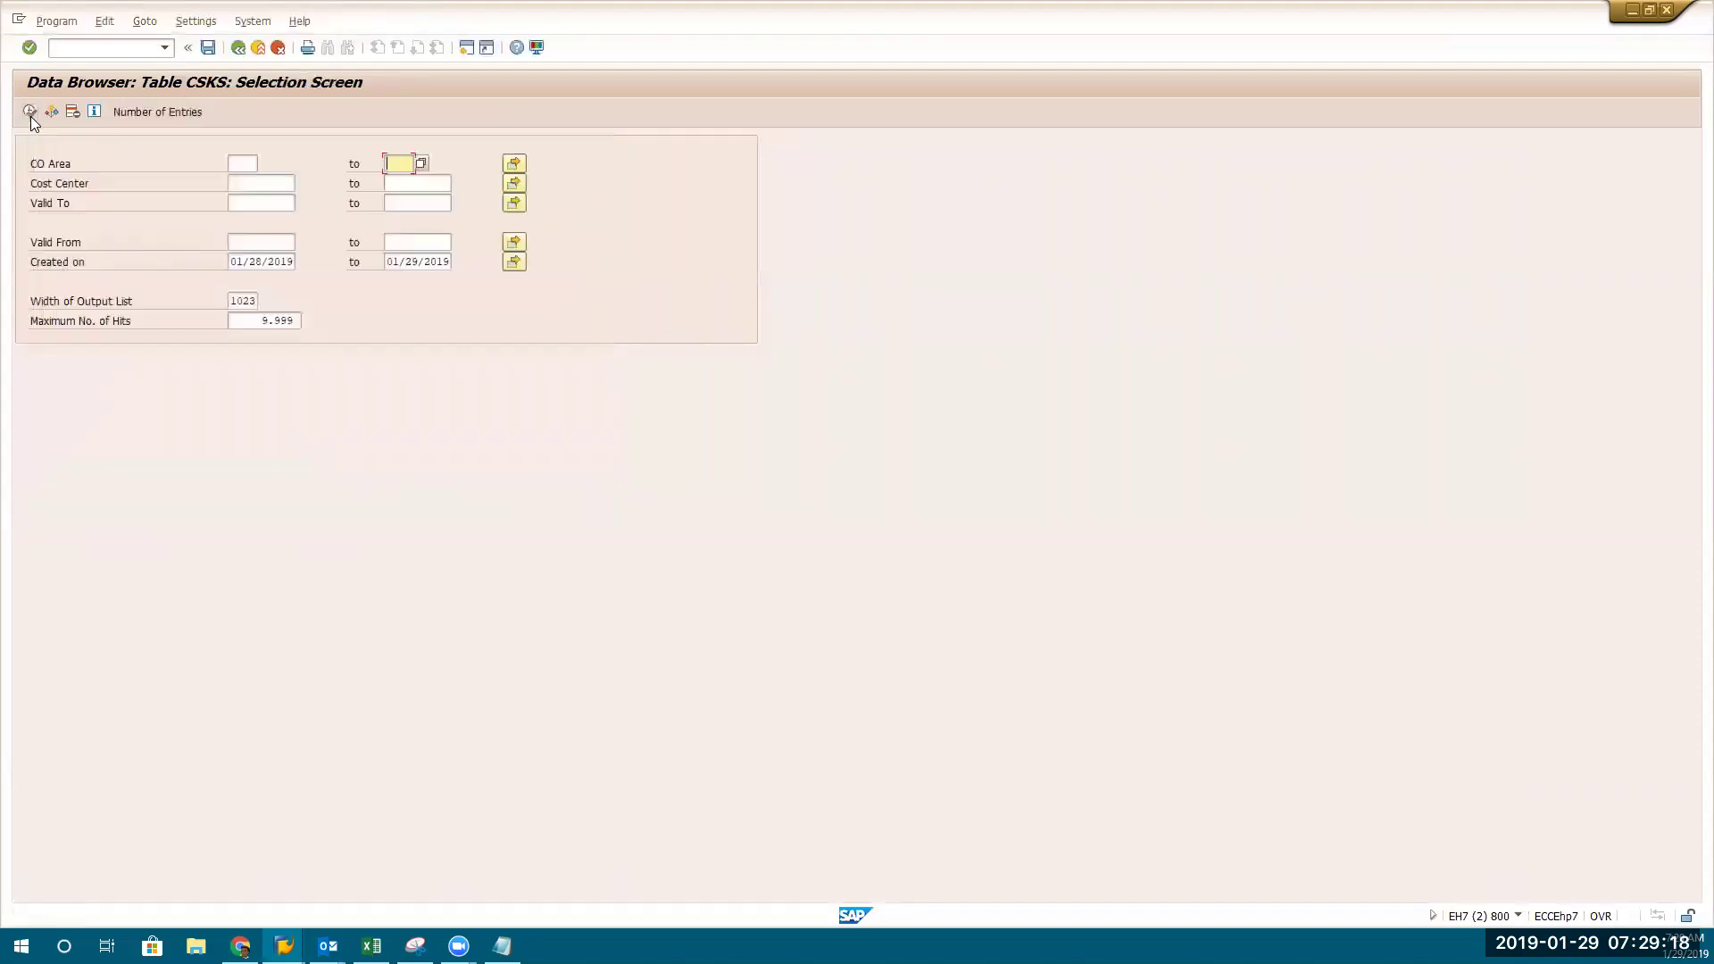
Check the number of matching entries, list the CSKS records, and inspect the profit center of the CO area 6019 record
left_click(134, 113)
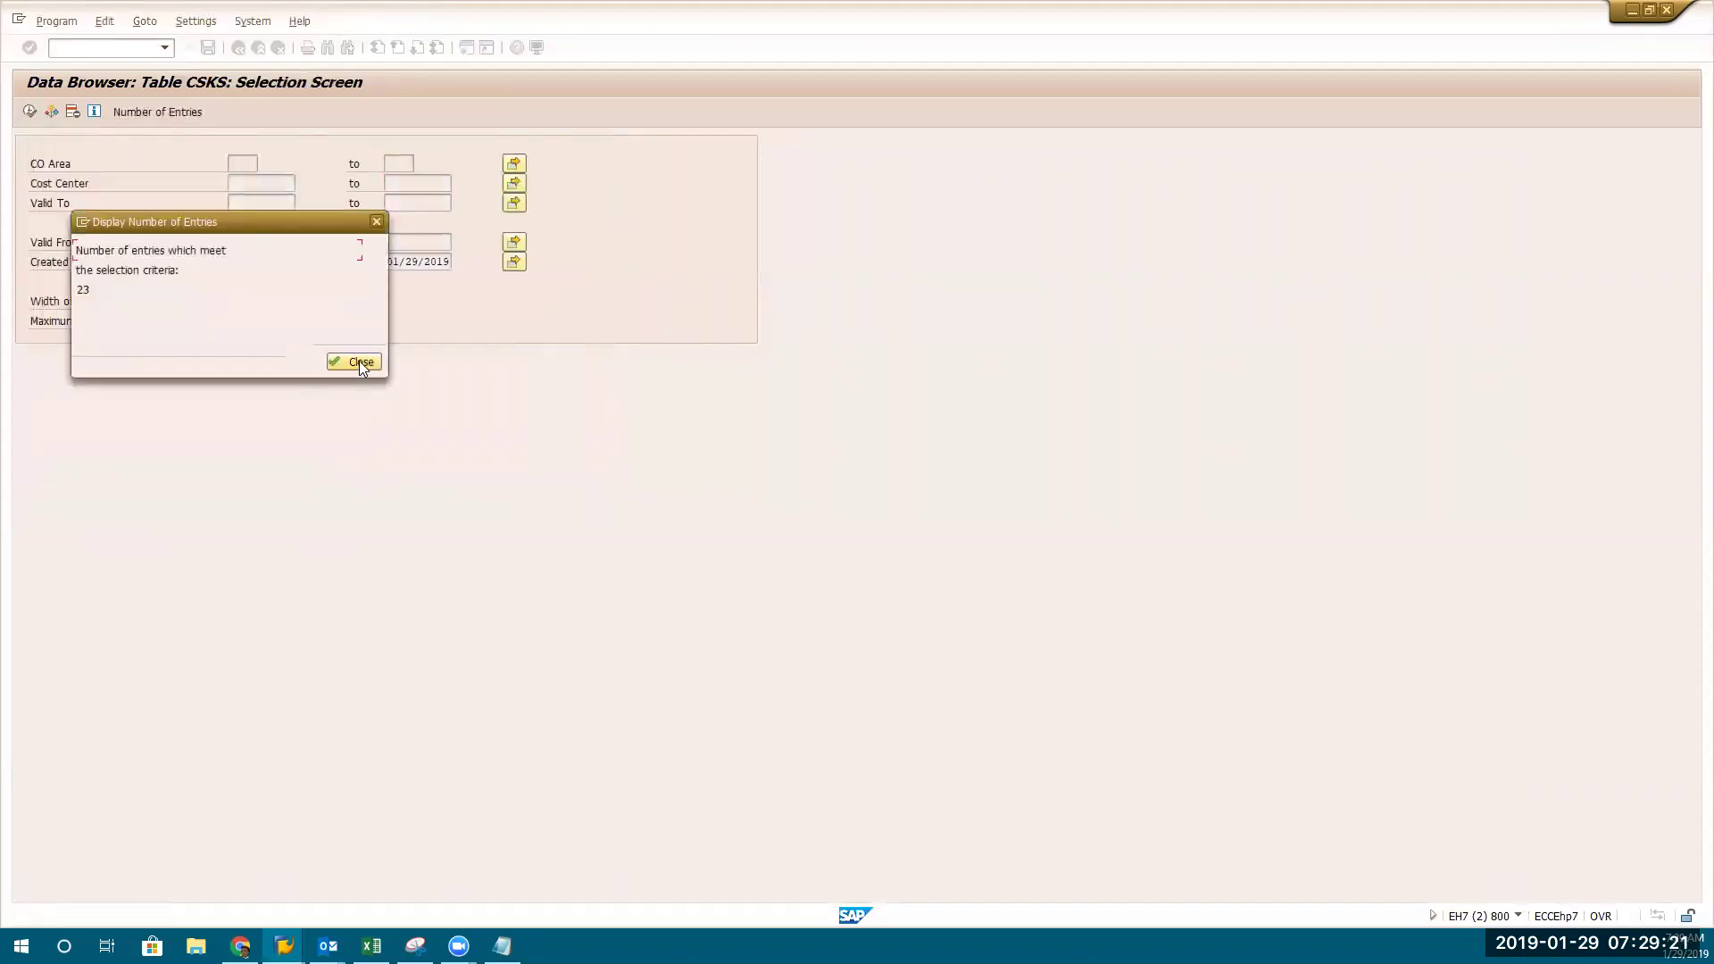
left_click(355, 361)
left_click(31, 111)
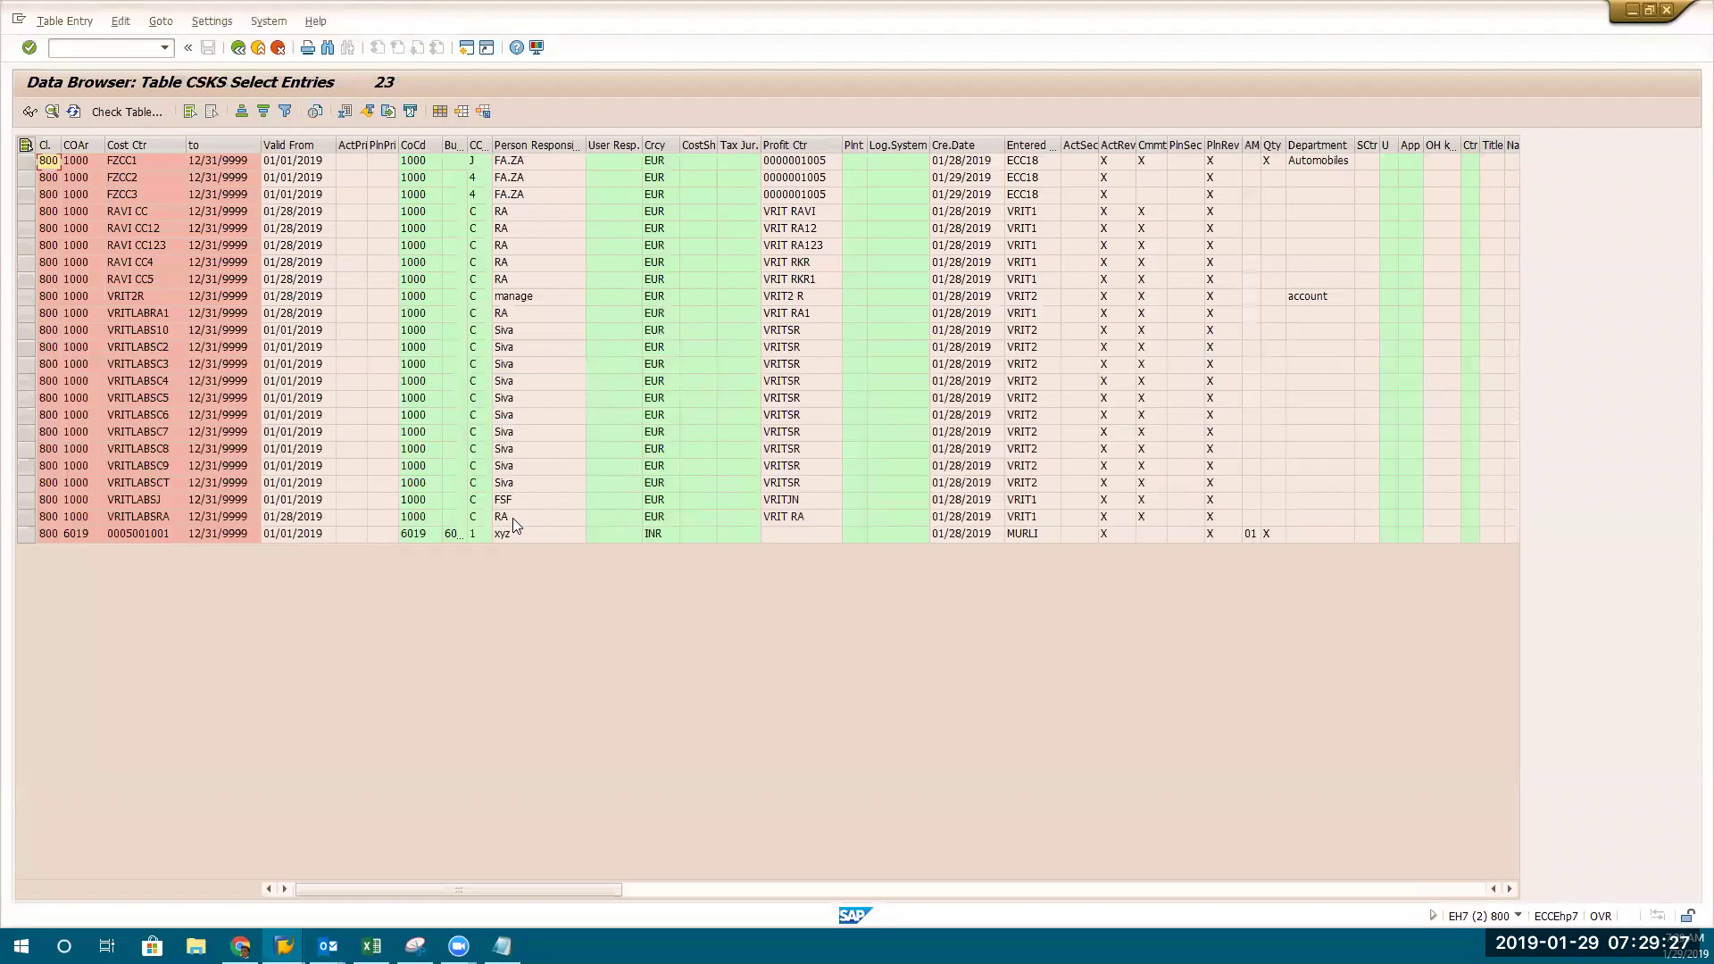
left_click(797, 535)
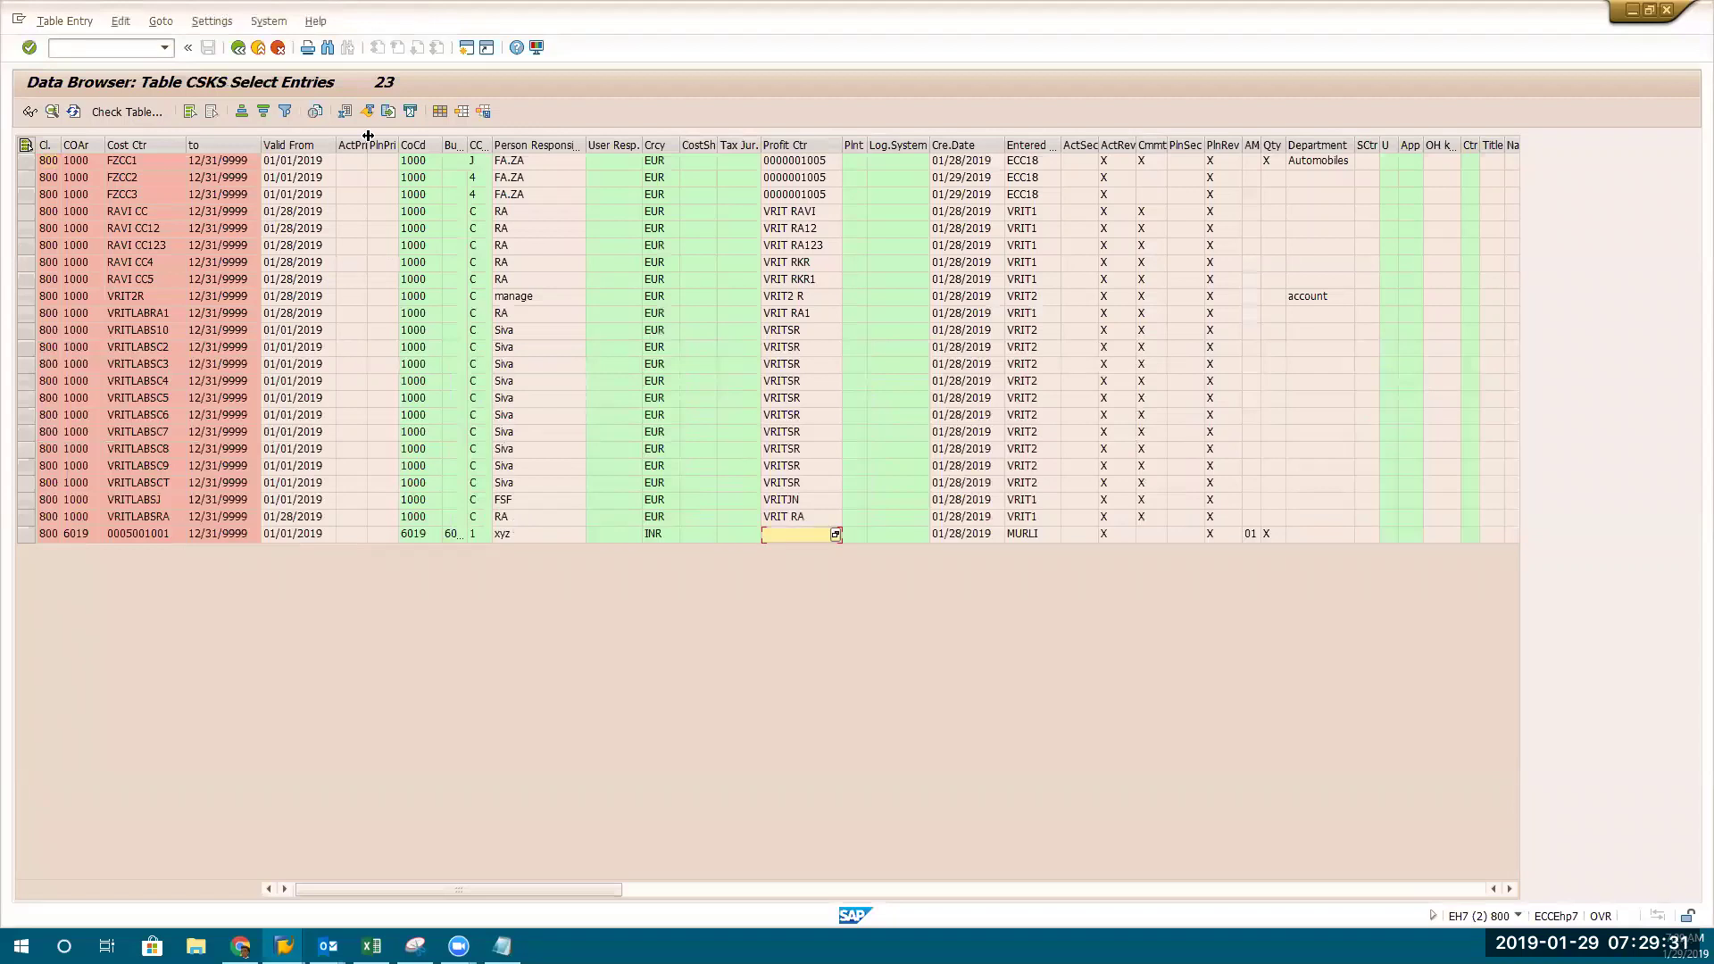
Leave the Data Browser and start transaction OKB9 to display the default account assignments
left_click(236, 48)
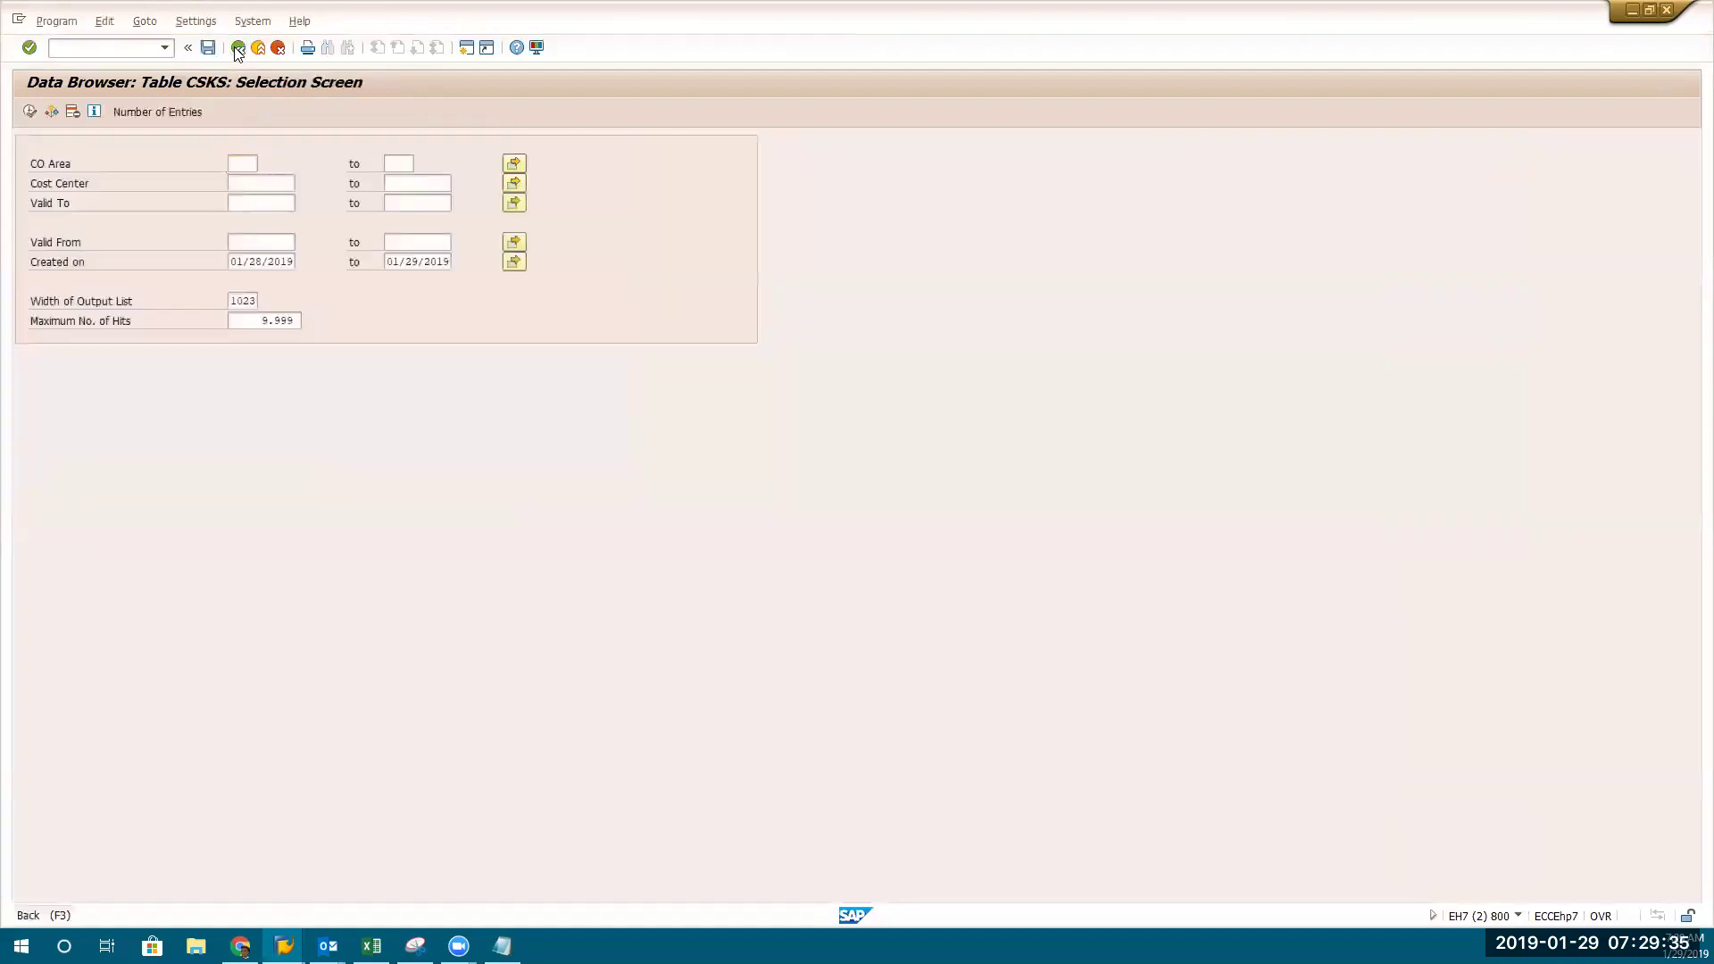
left_click(238, 48)
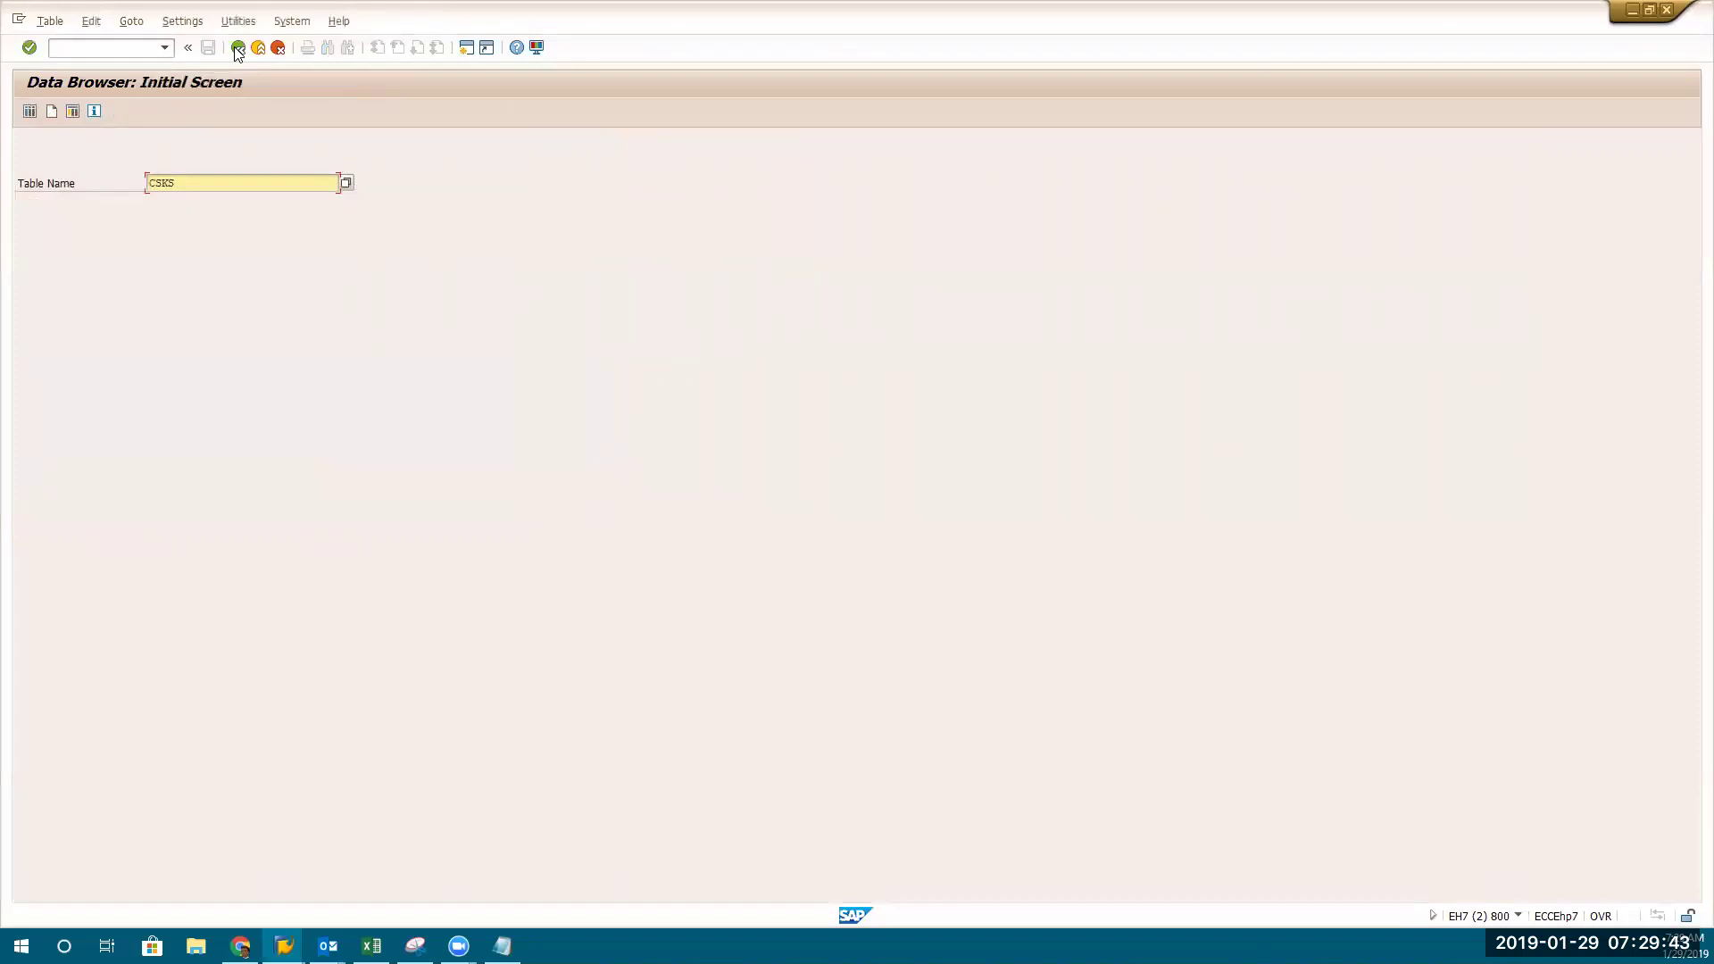
left_click(237, 49)
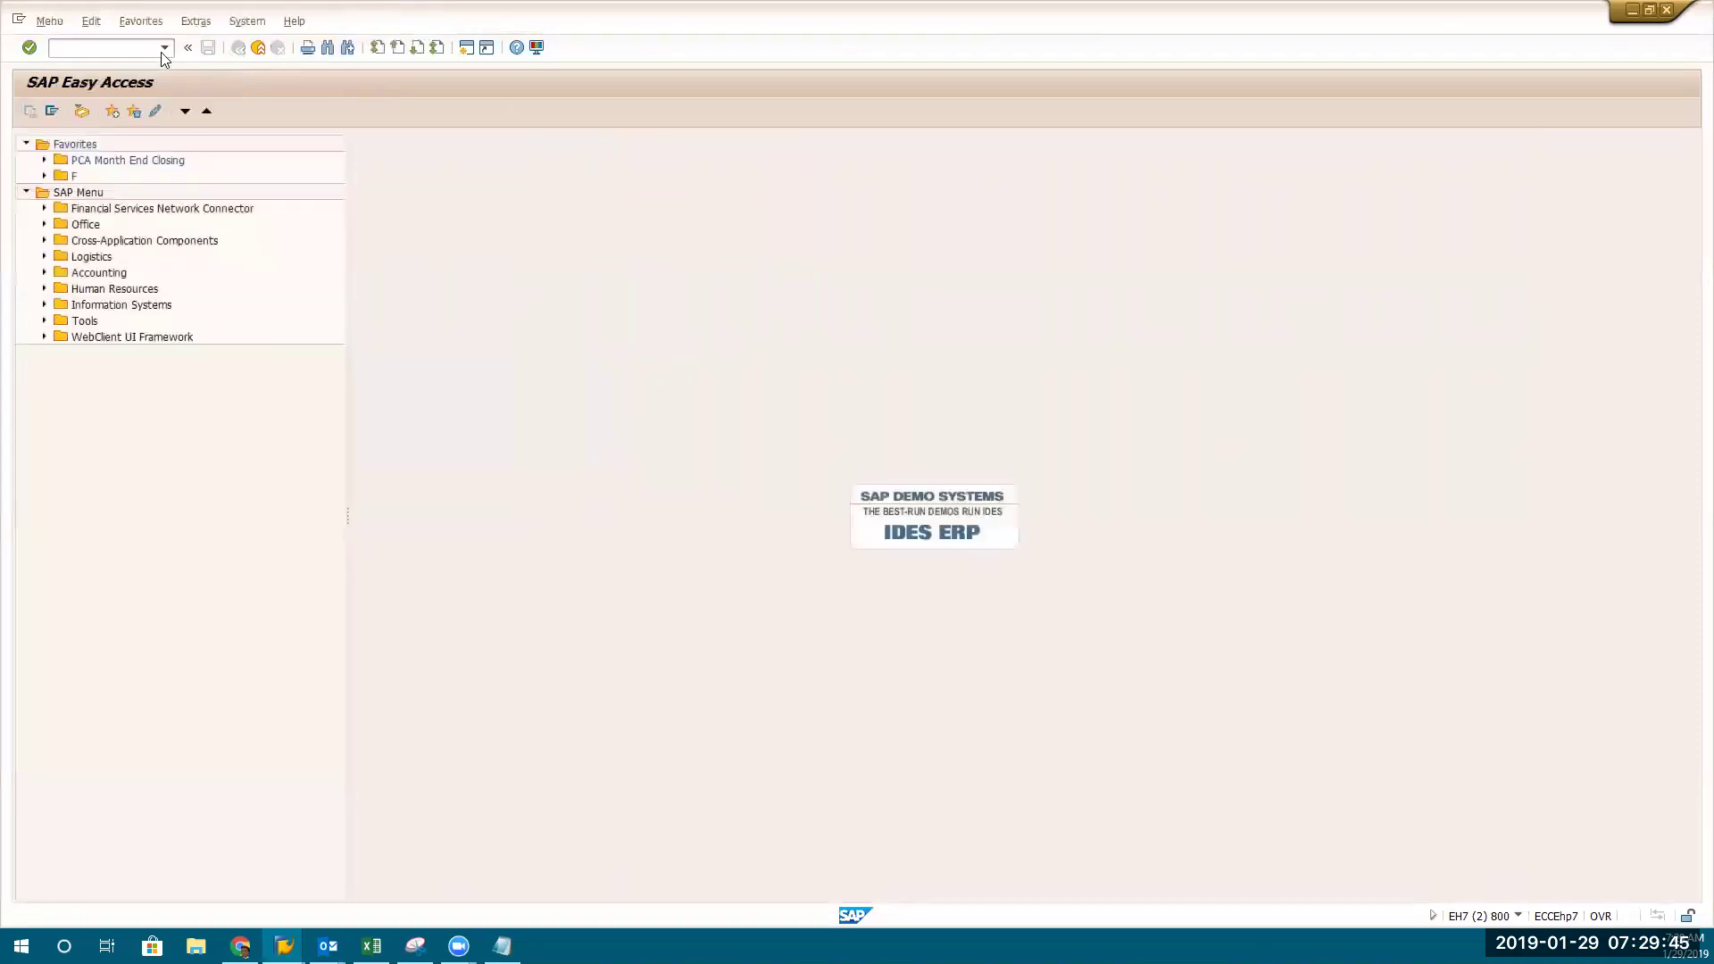
type("o")
type("kb9")
key("Return")
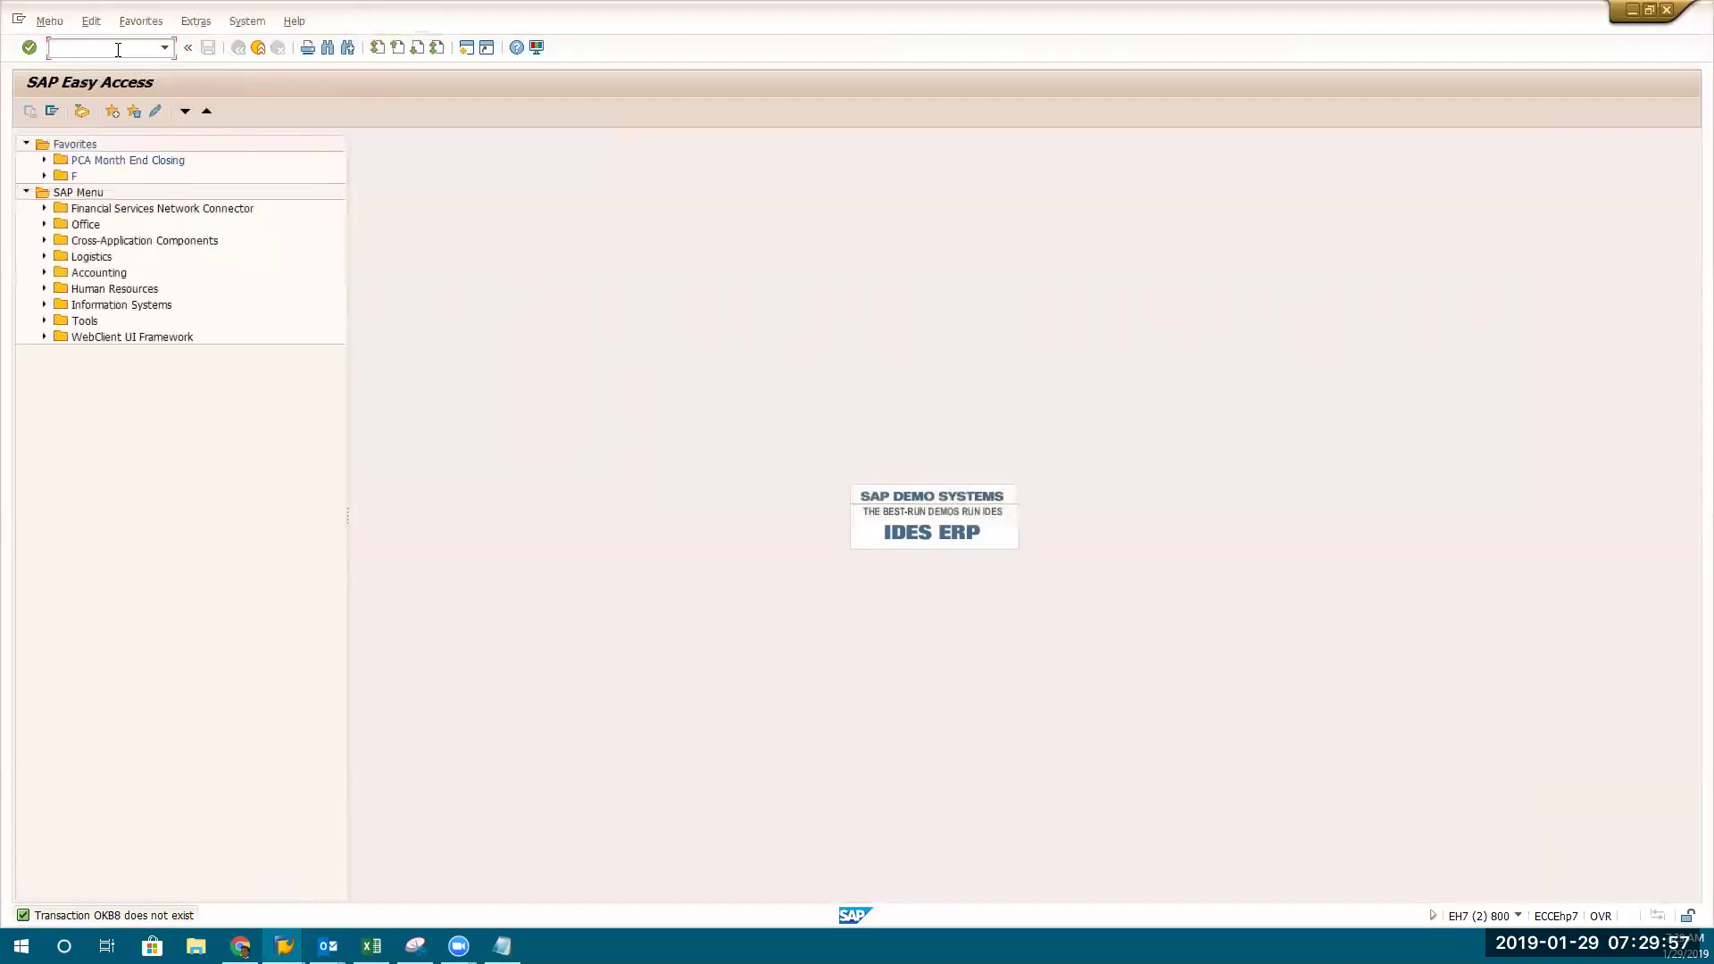
type("okb9")
key("Return")
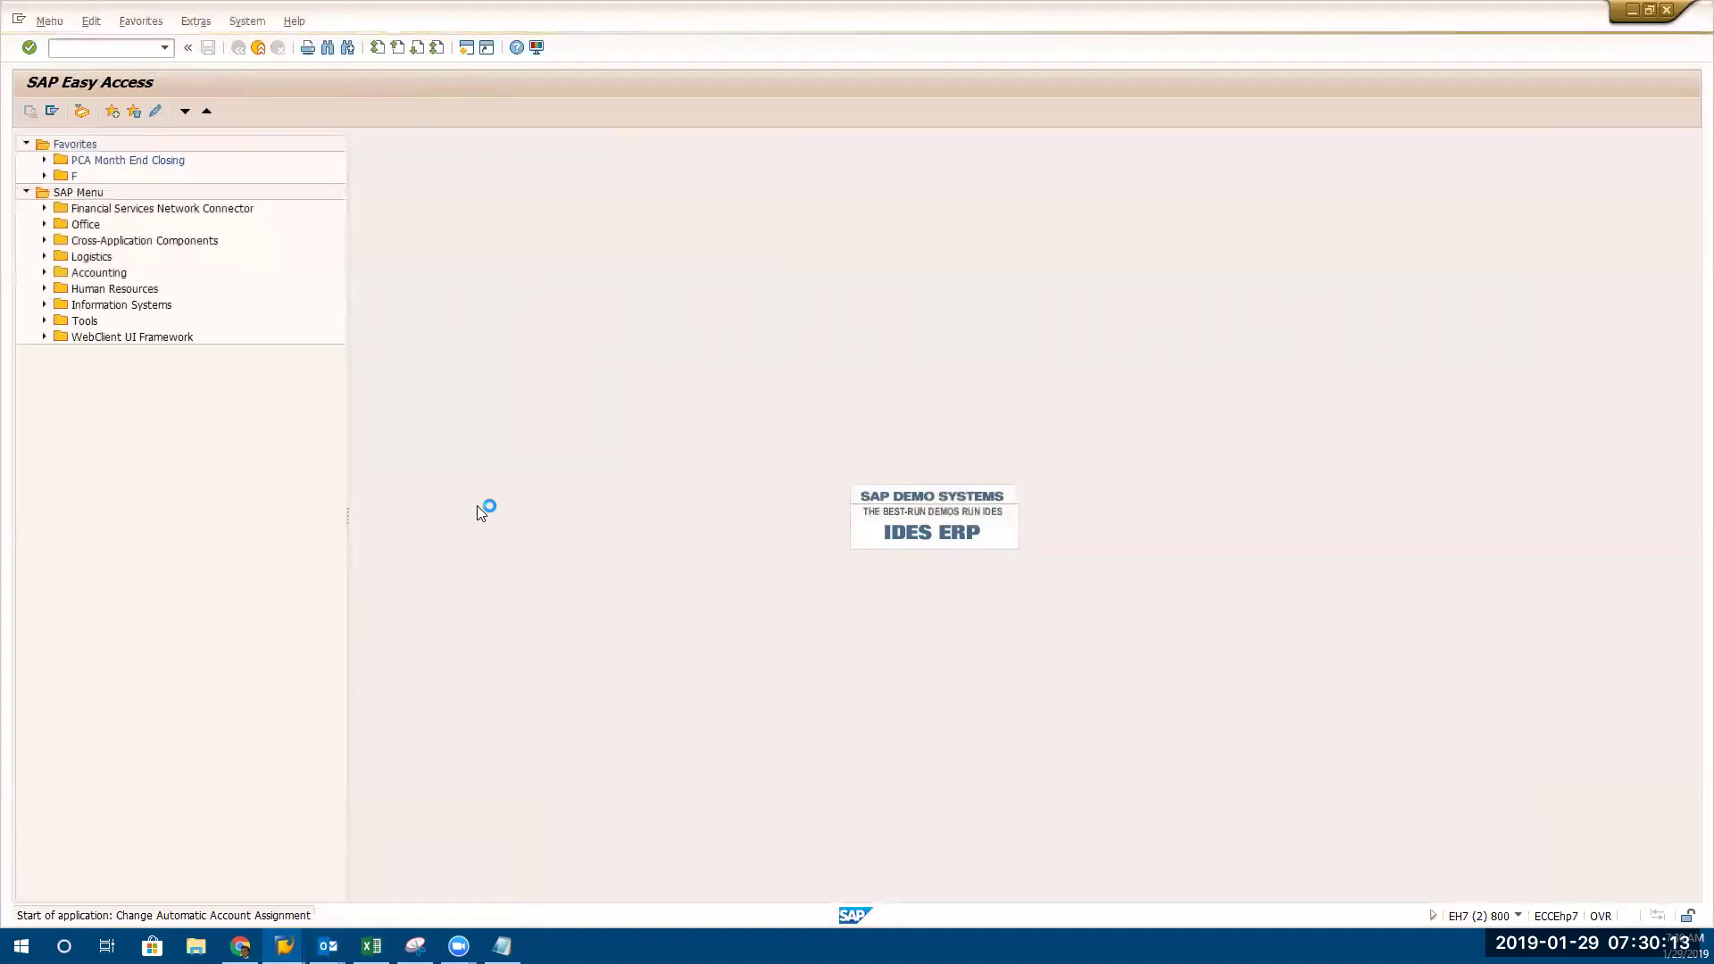
Discard the untitled Notepad notes without saving and open OKB9 Set up.txt at its account number list
left_click(502, 945)
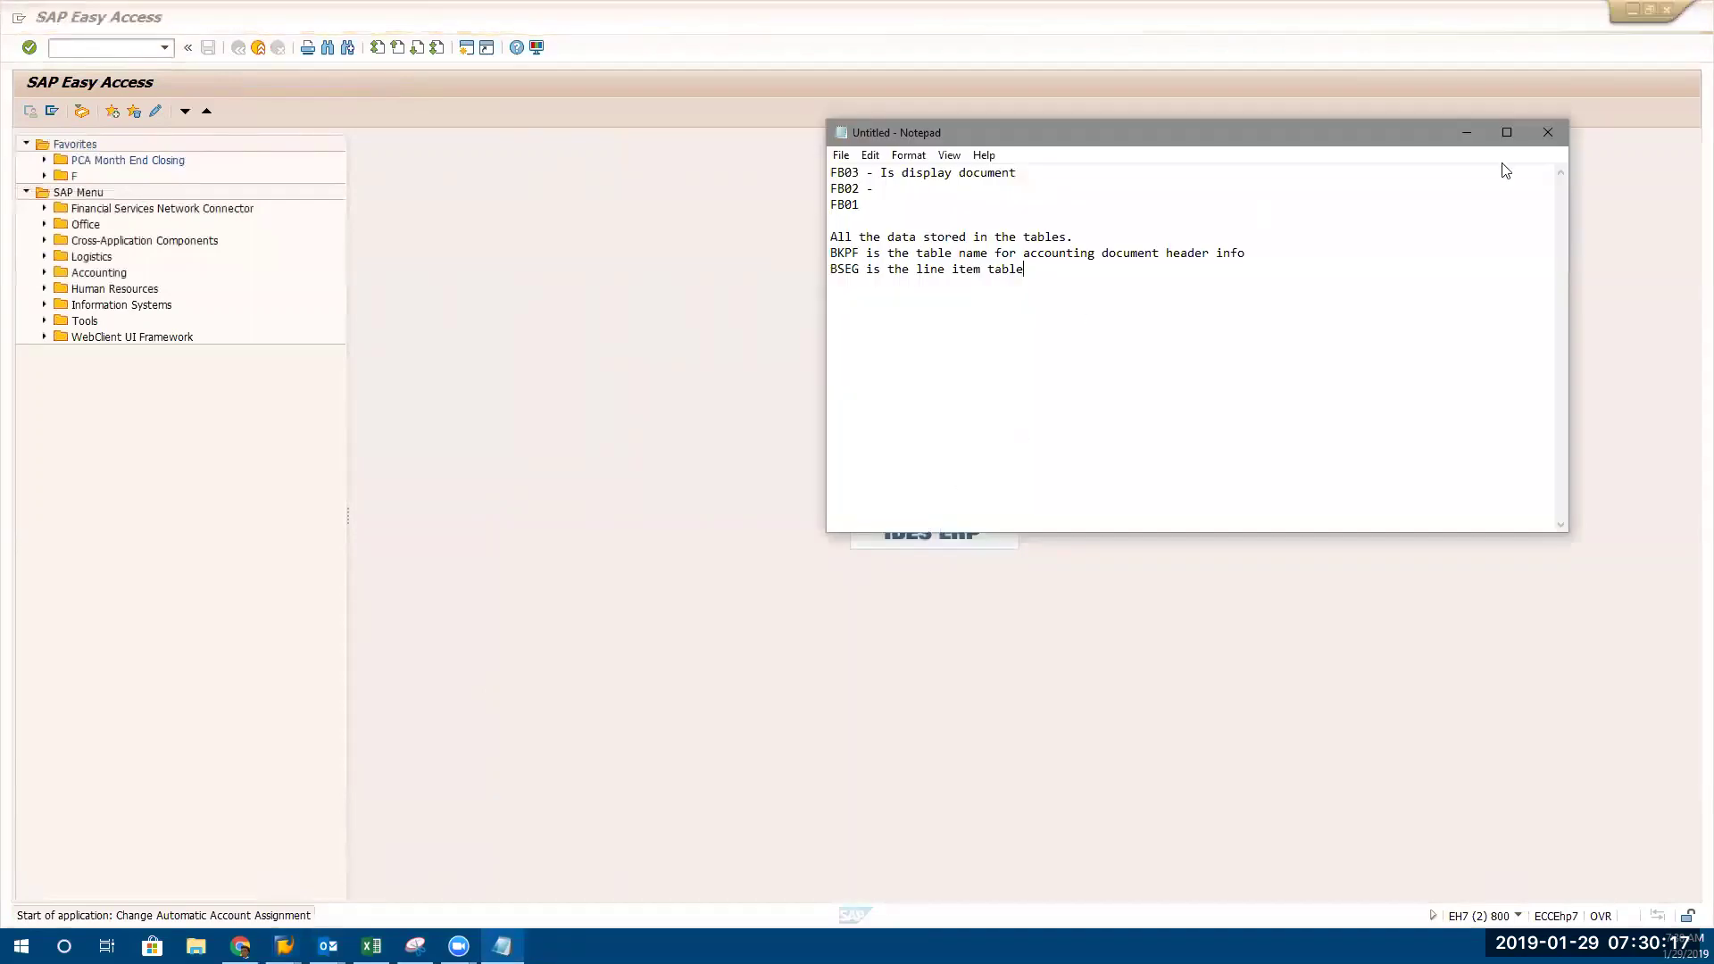
left_click(1554, 132)
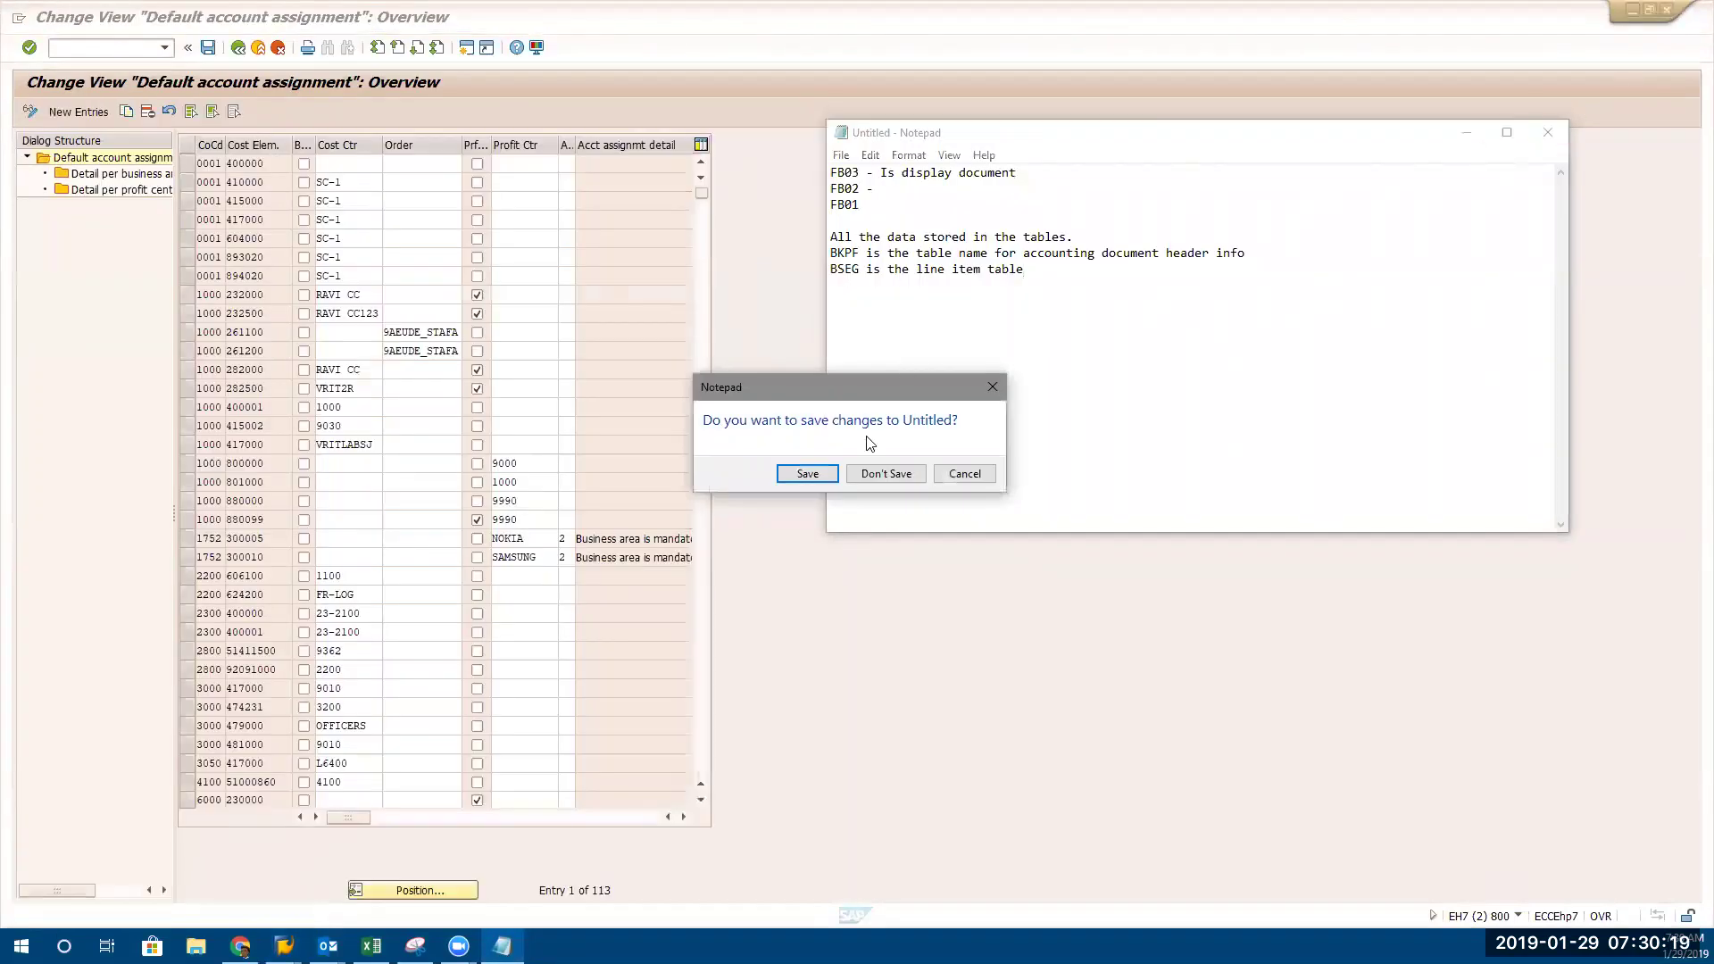
left_click(888, 473)
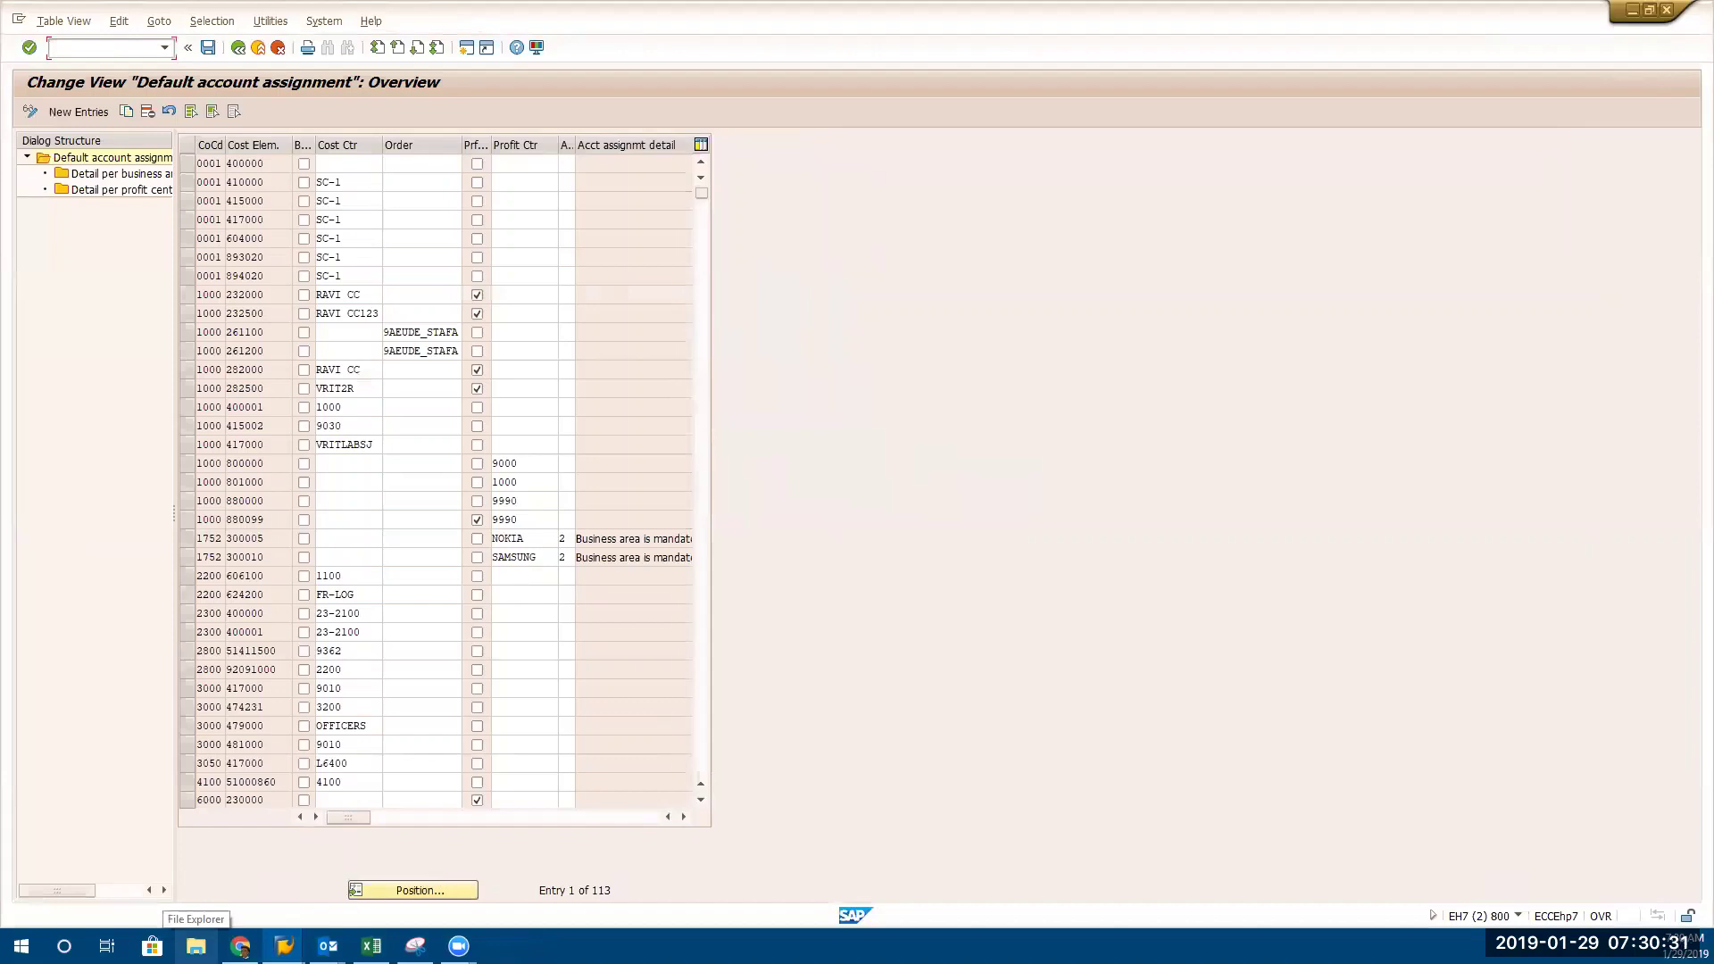
left_click(197, 945)
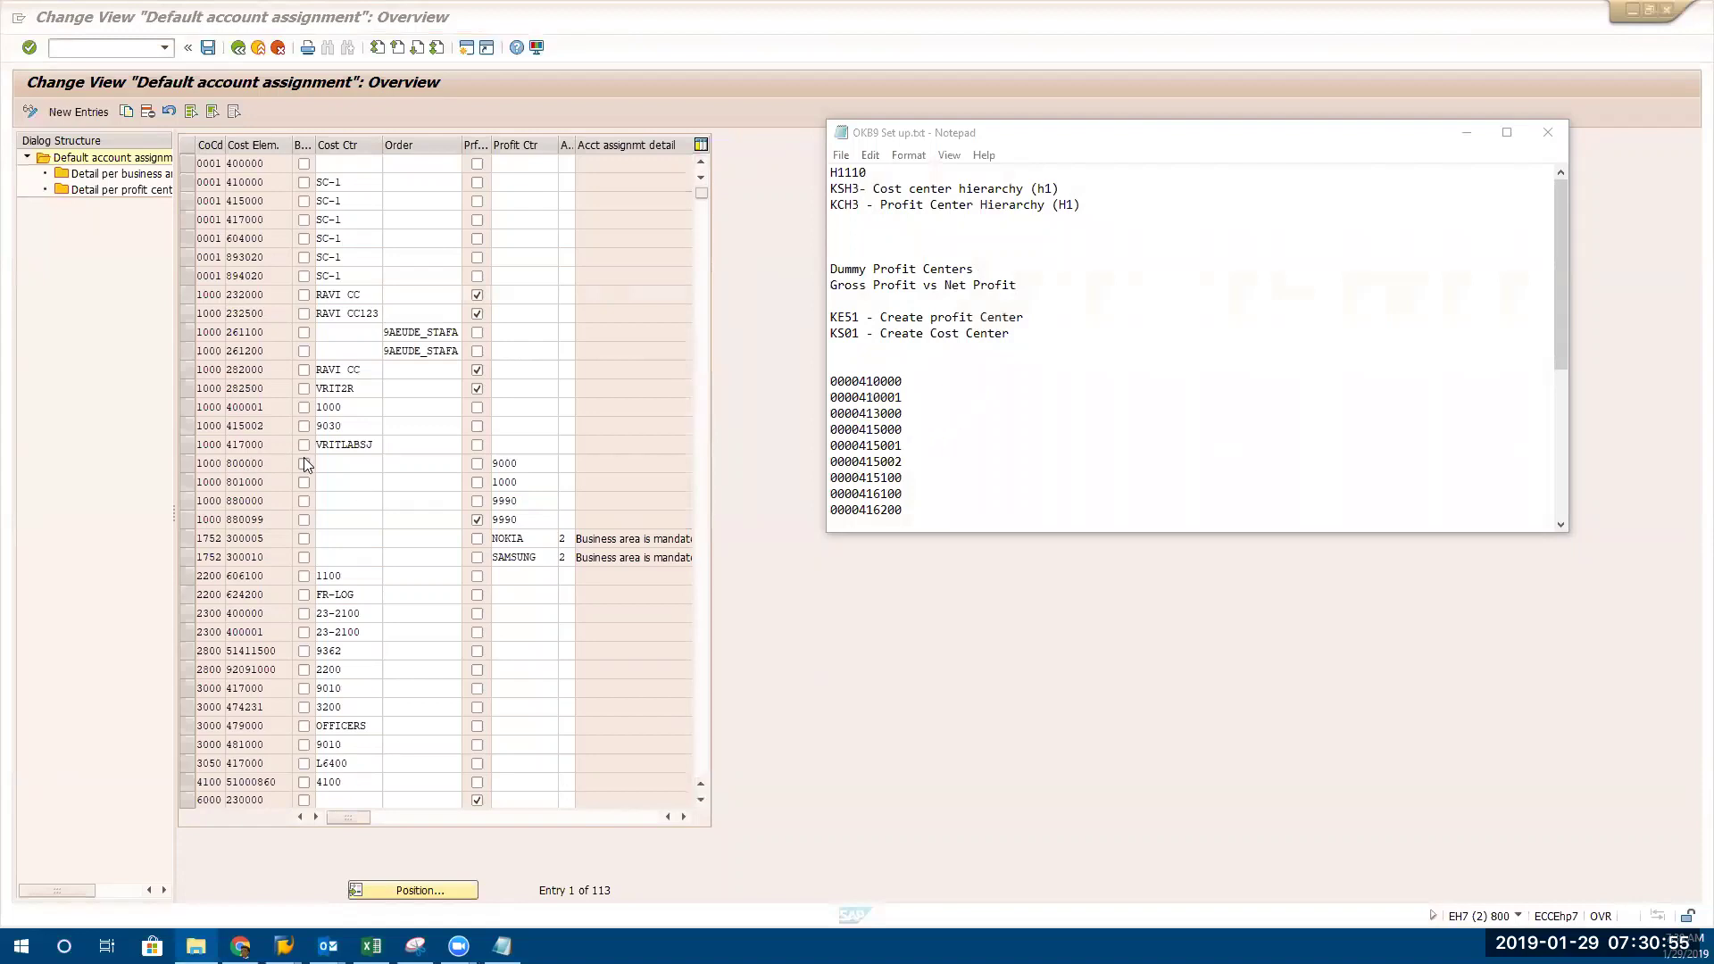
left_click_drag(911, 510, 832, 375)
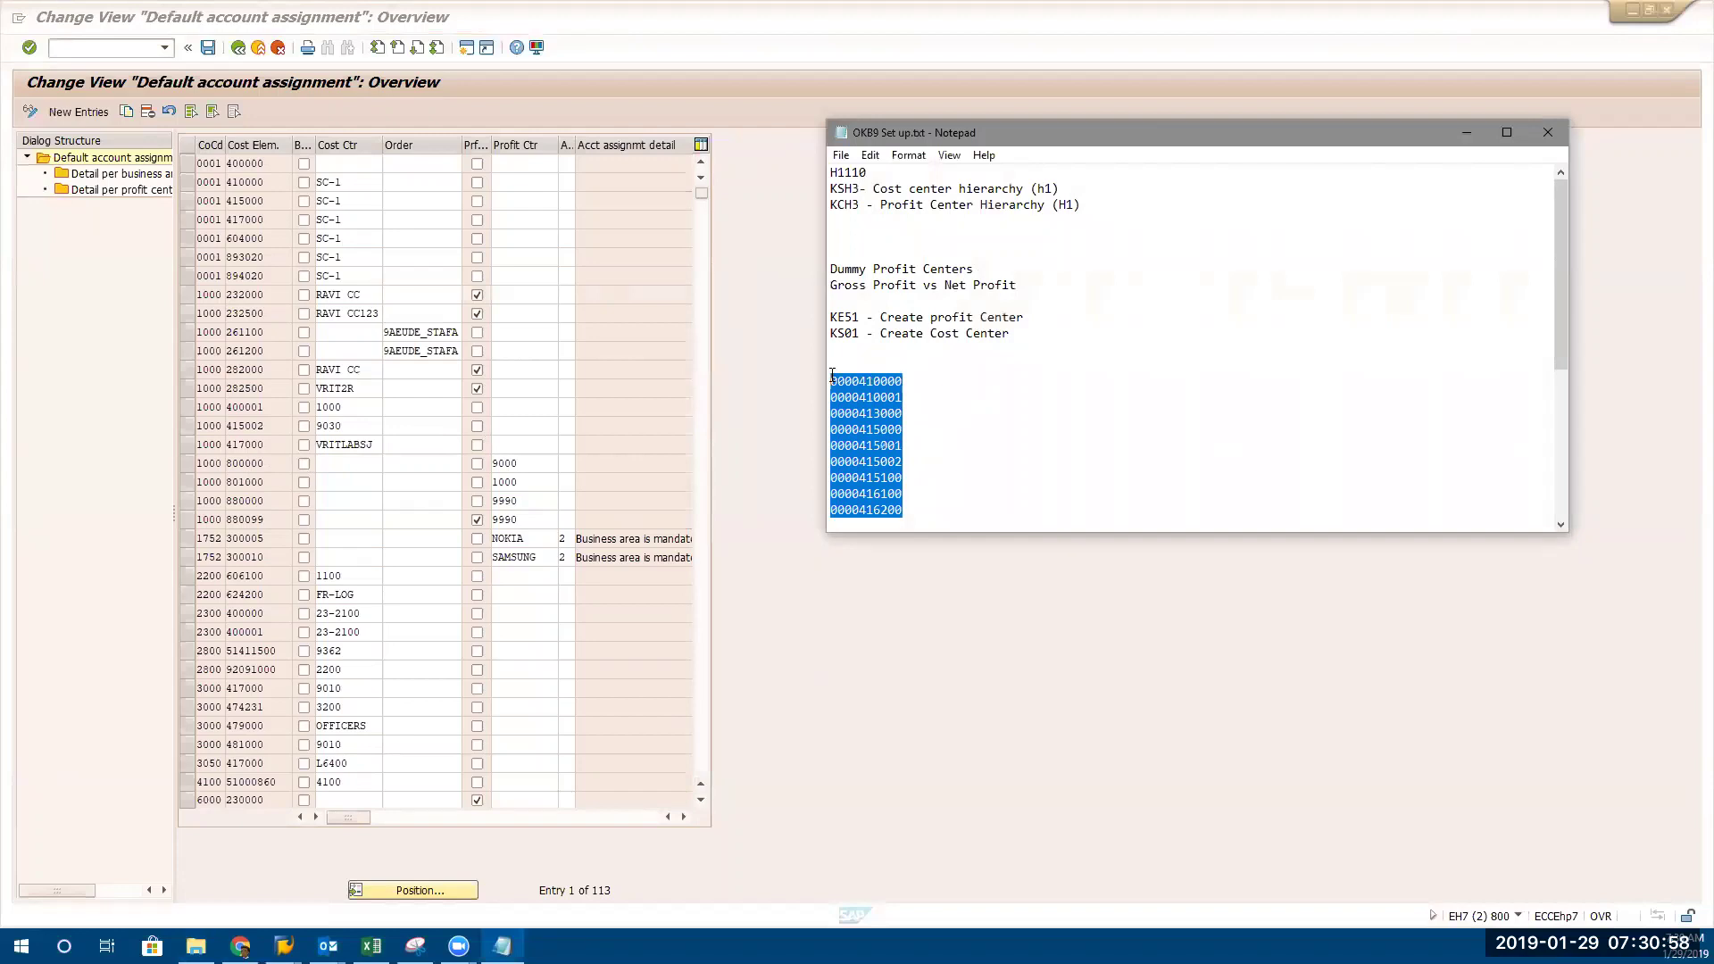
Examine the cost centers assigned to company code 1000 cost elements such as 415002 and 282500 in the default account assignment table
left_click(332, 463)
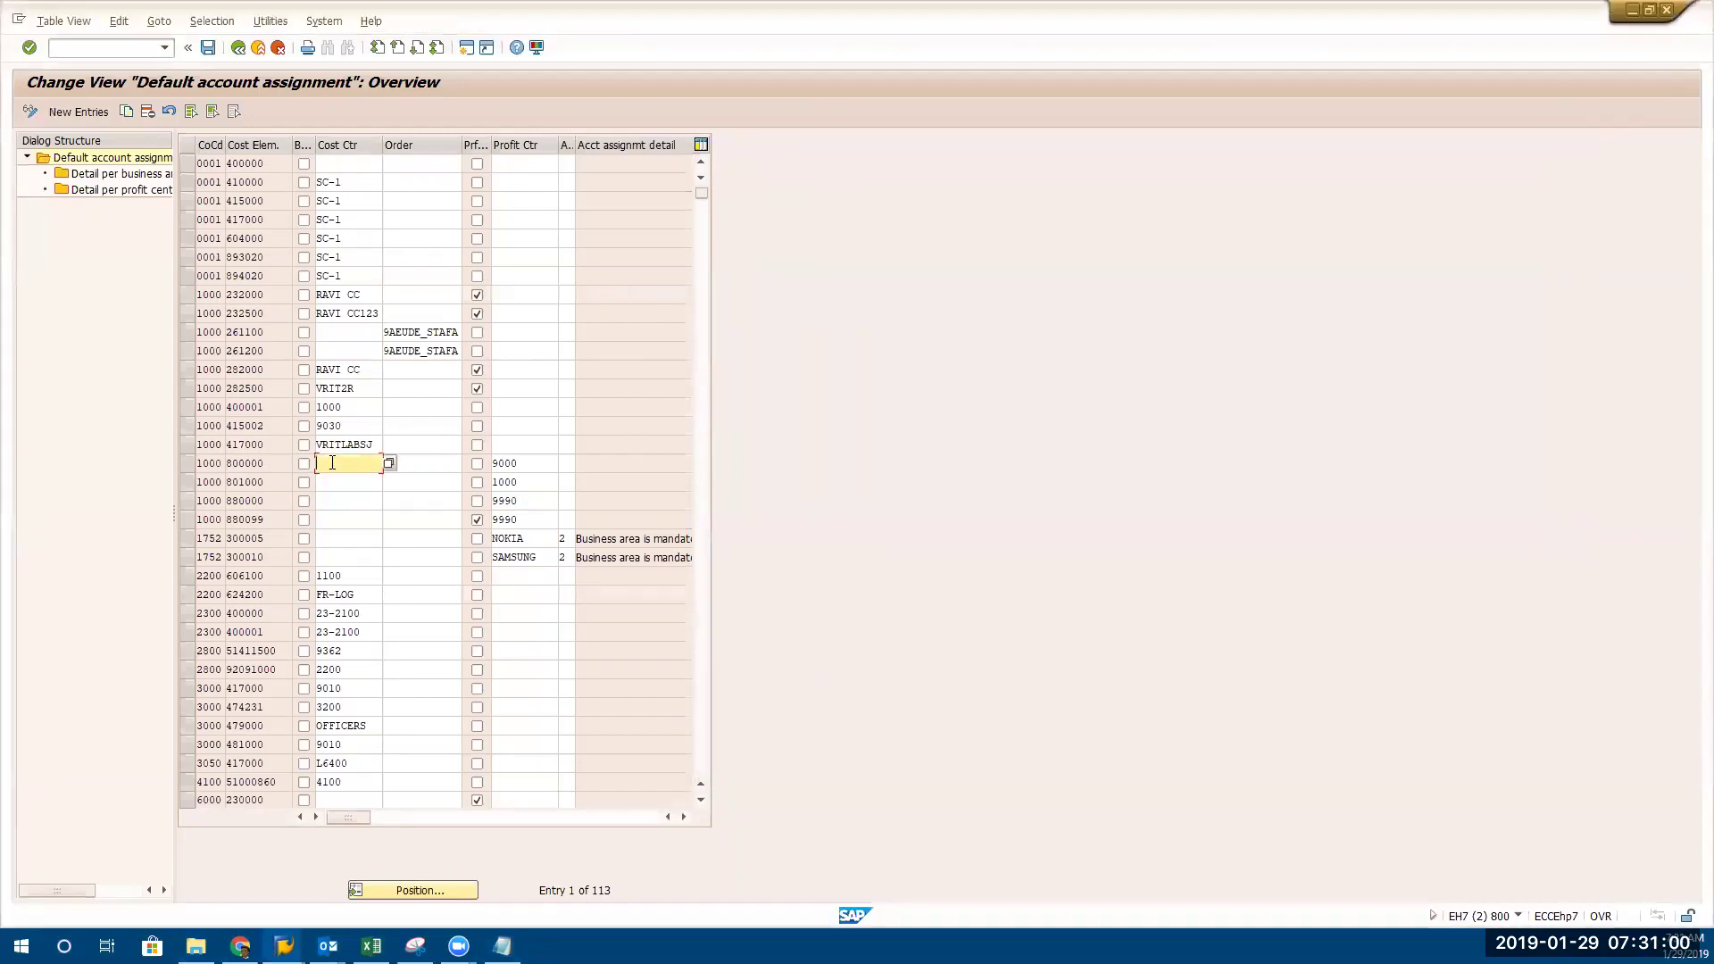
left_click(348, 408)
key("Down")
key("shift+Home")
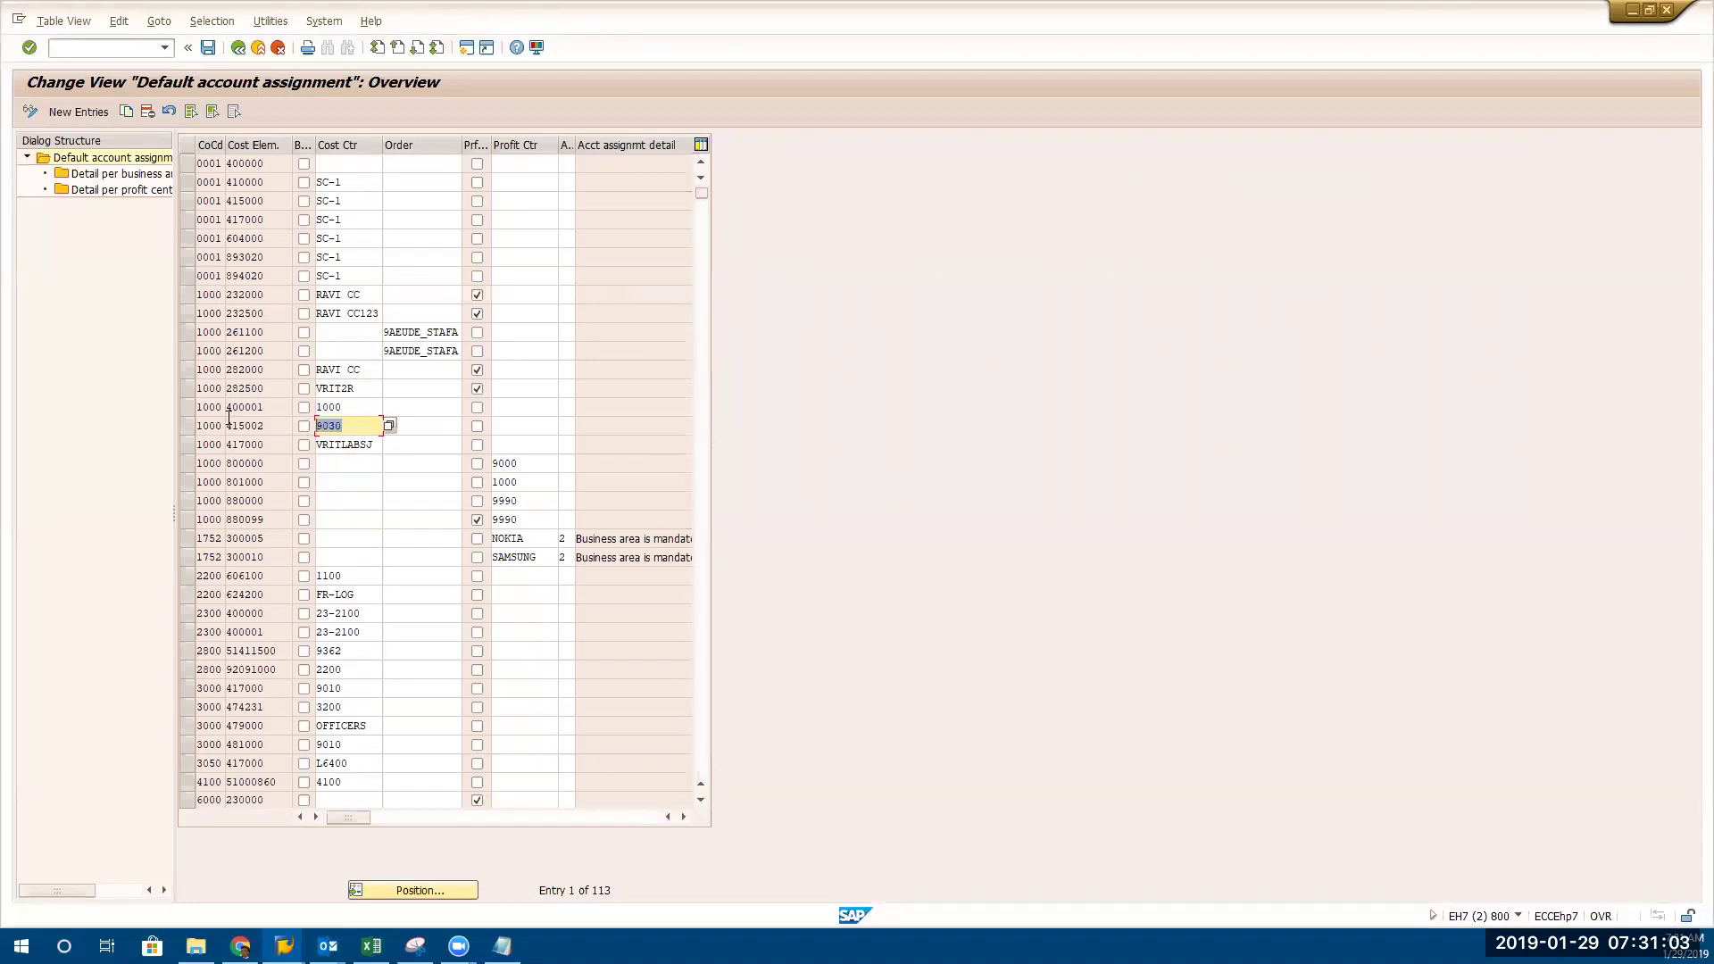
left_click(369, 389)
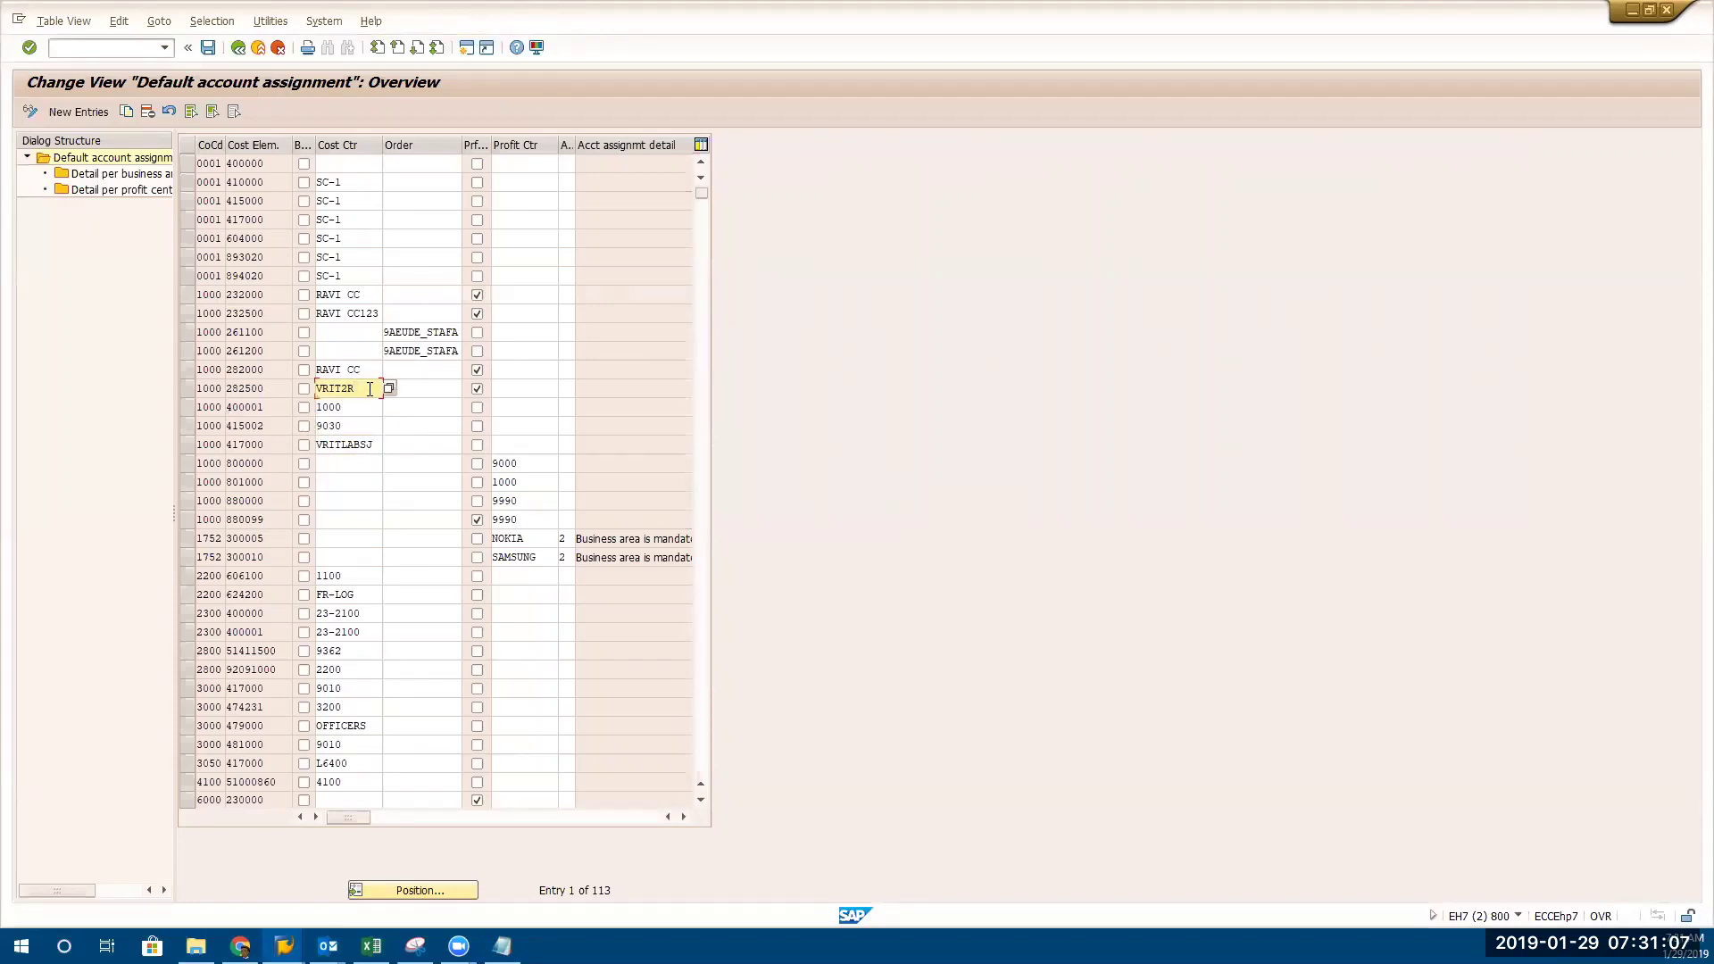
left_click_drag(370, 390, 166, 383)
left_click(363, 389)
Review the full list of account numbers in the OKB9 Set up.txt notes and return to the SAP assignment table
key("alt+Tab")
left_click(1100, 423)
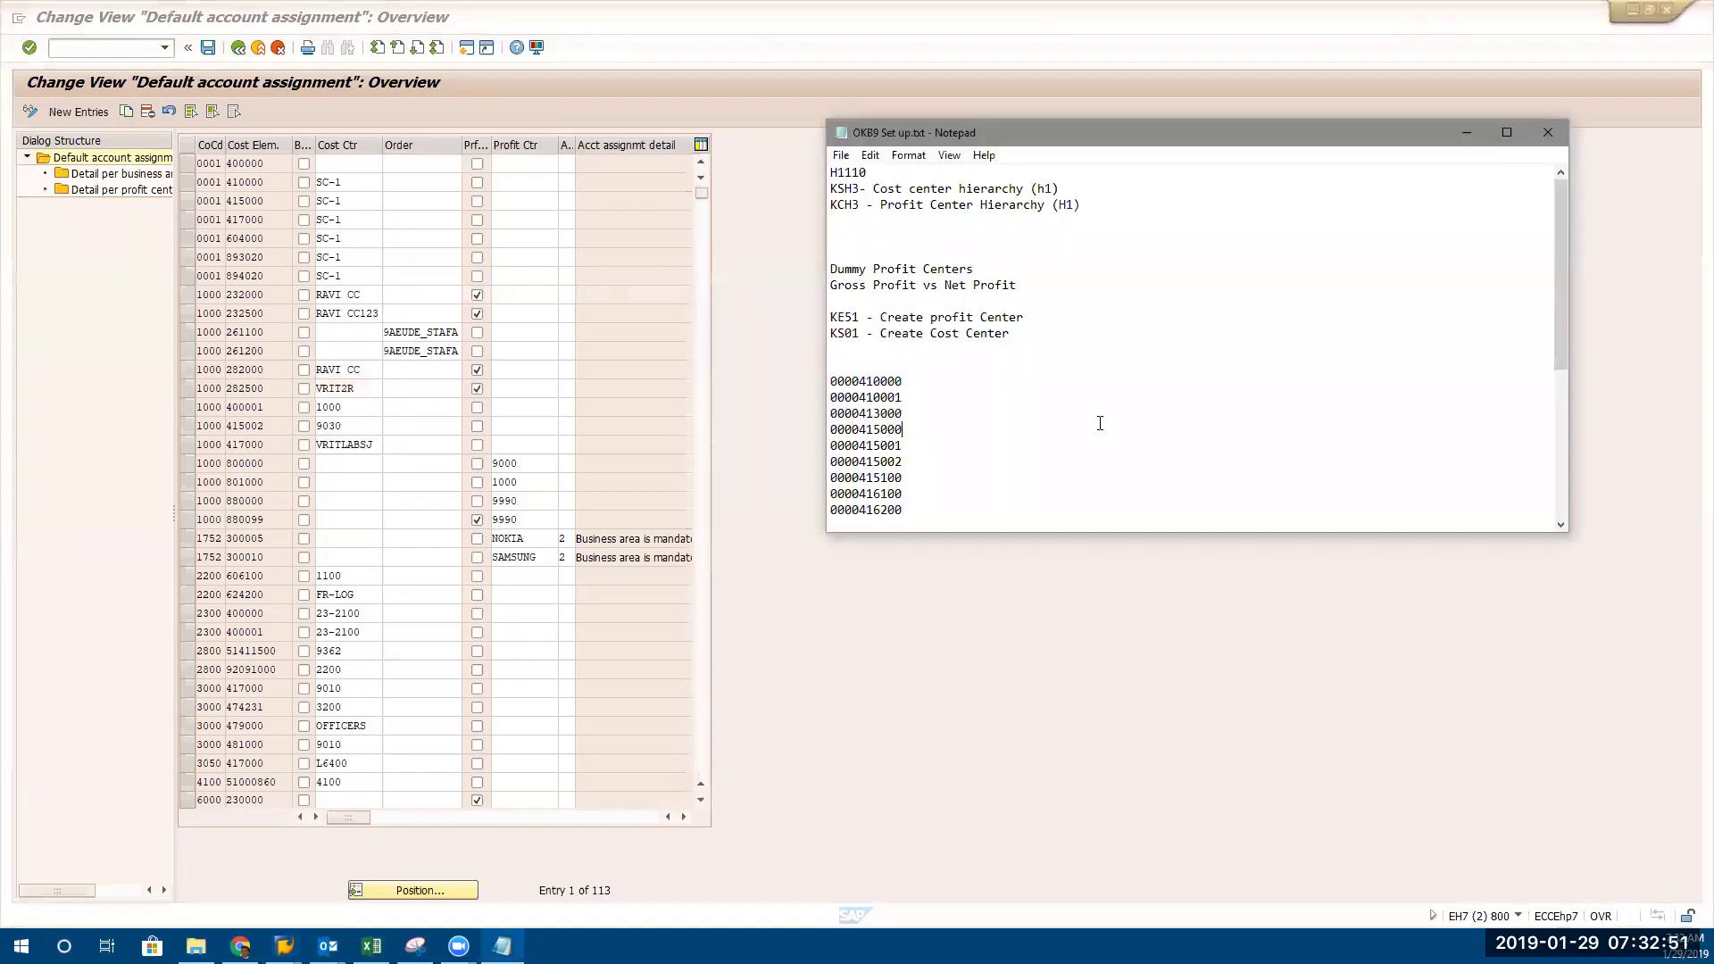
scroll(1099, 424, "down", 5)
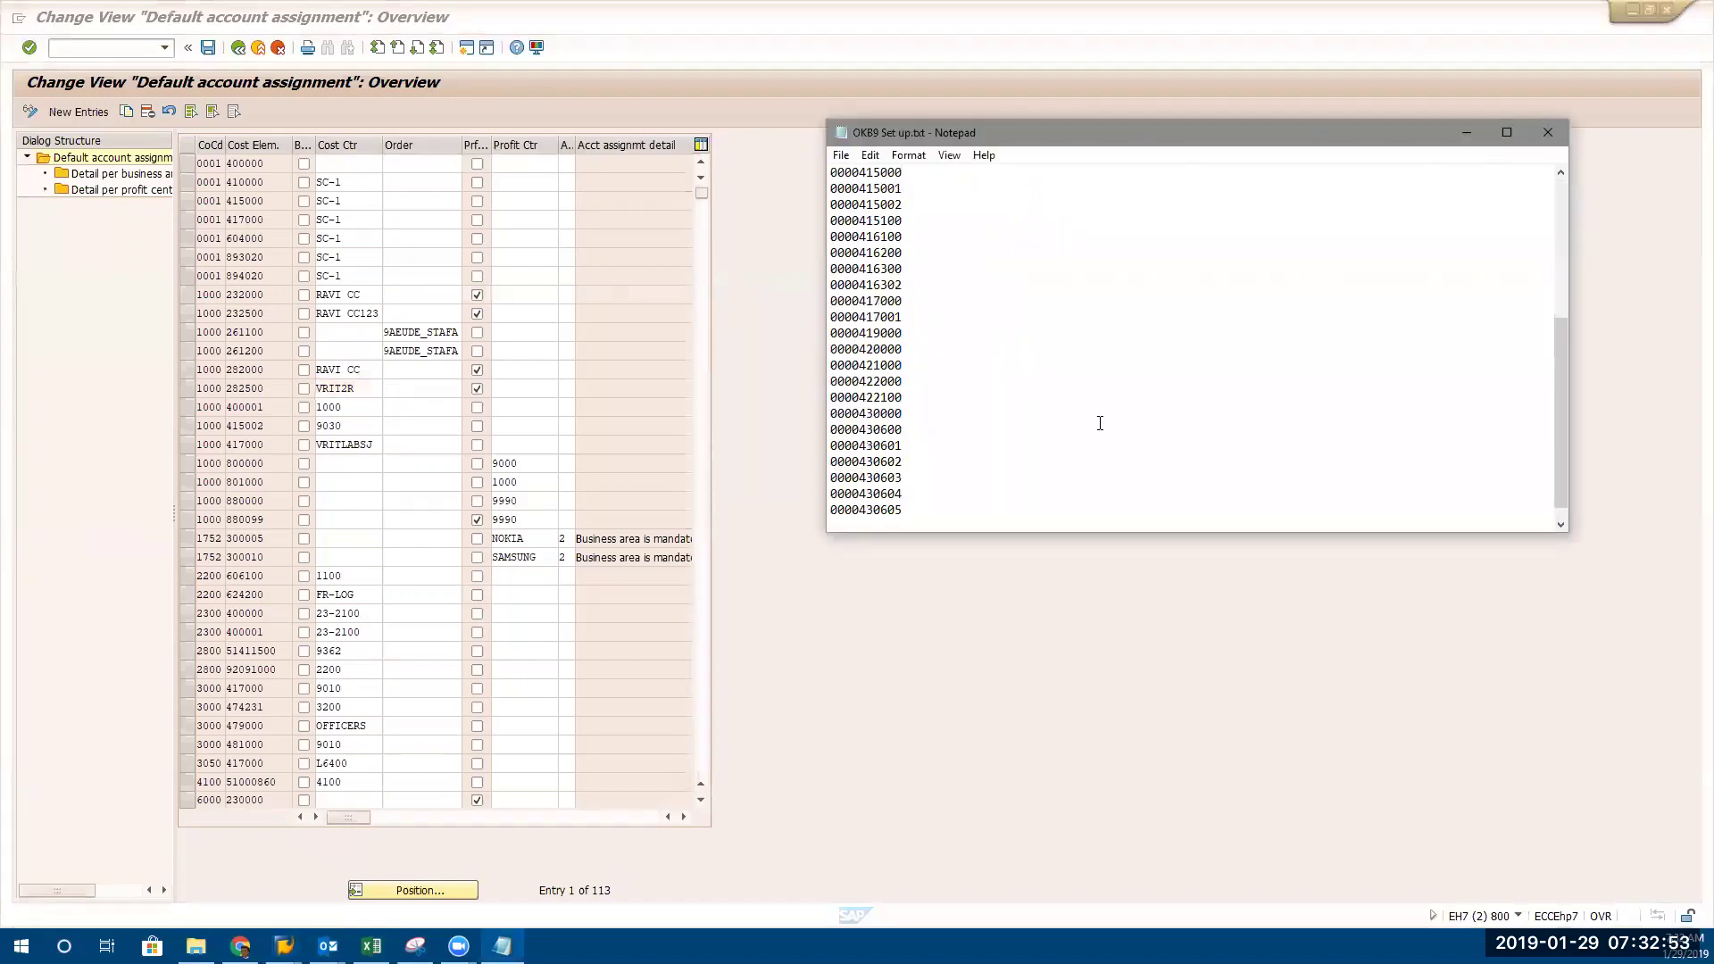
scroll(1100, 423, "down", 1)
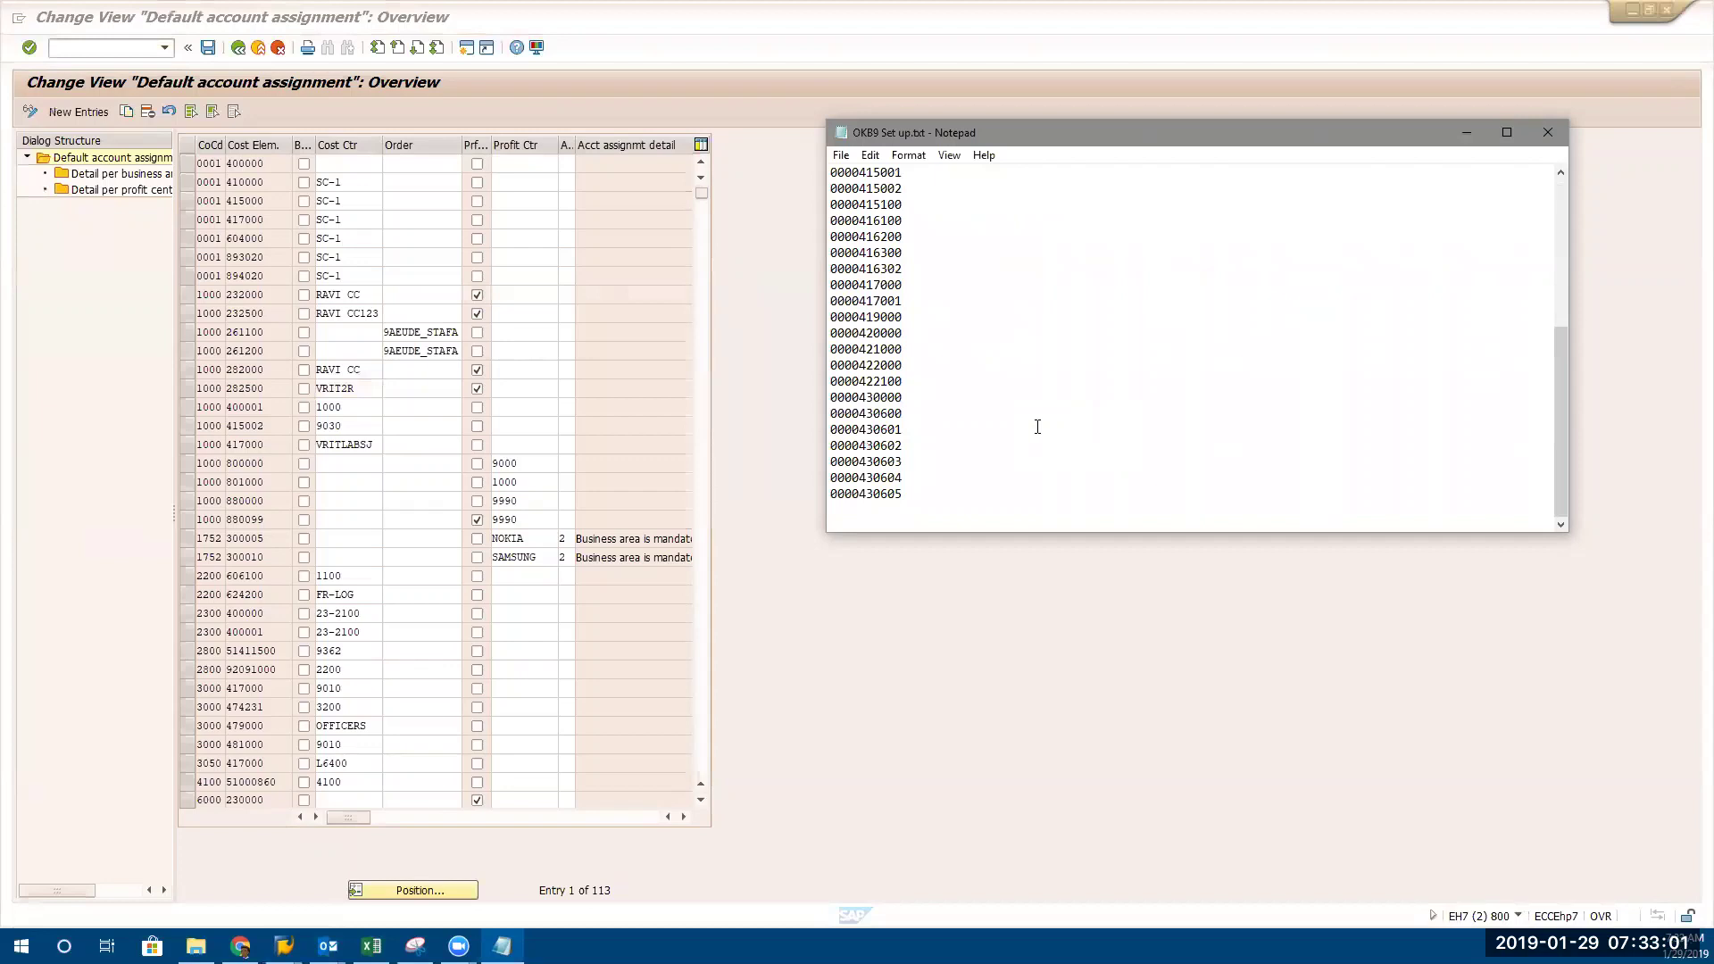
key("alt+Tab")
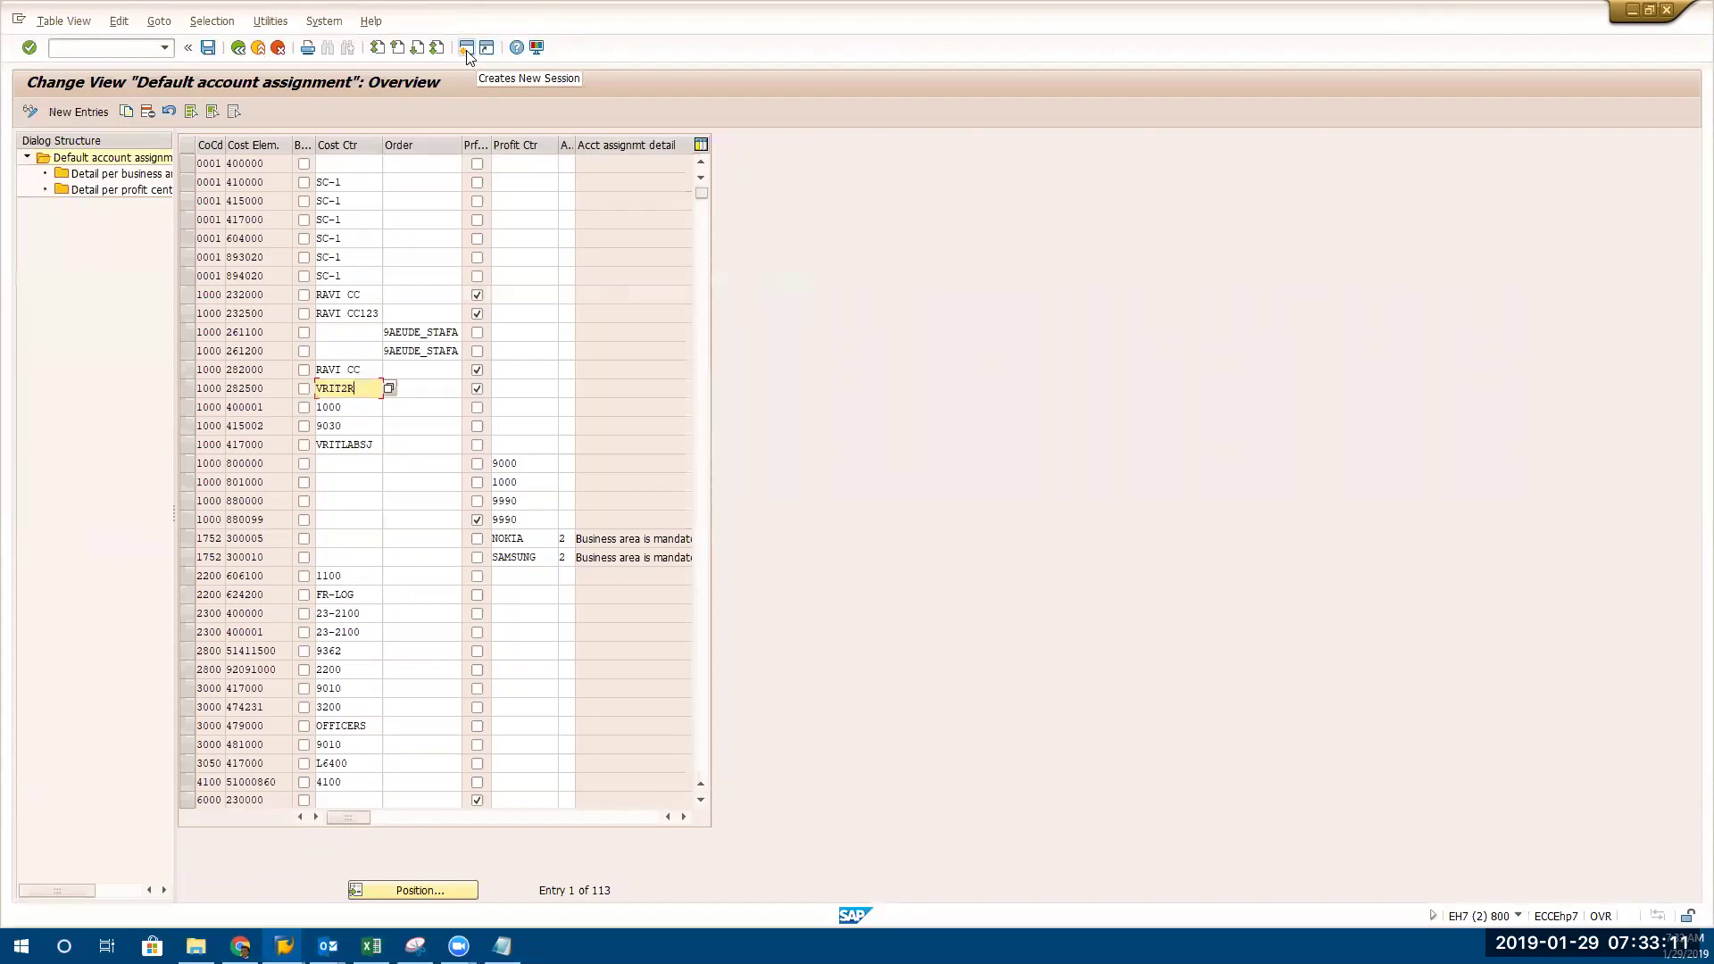
key("alt+Tab")
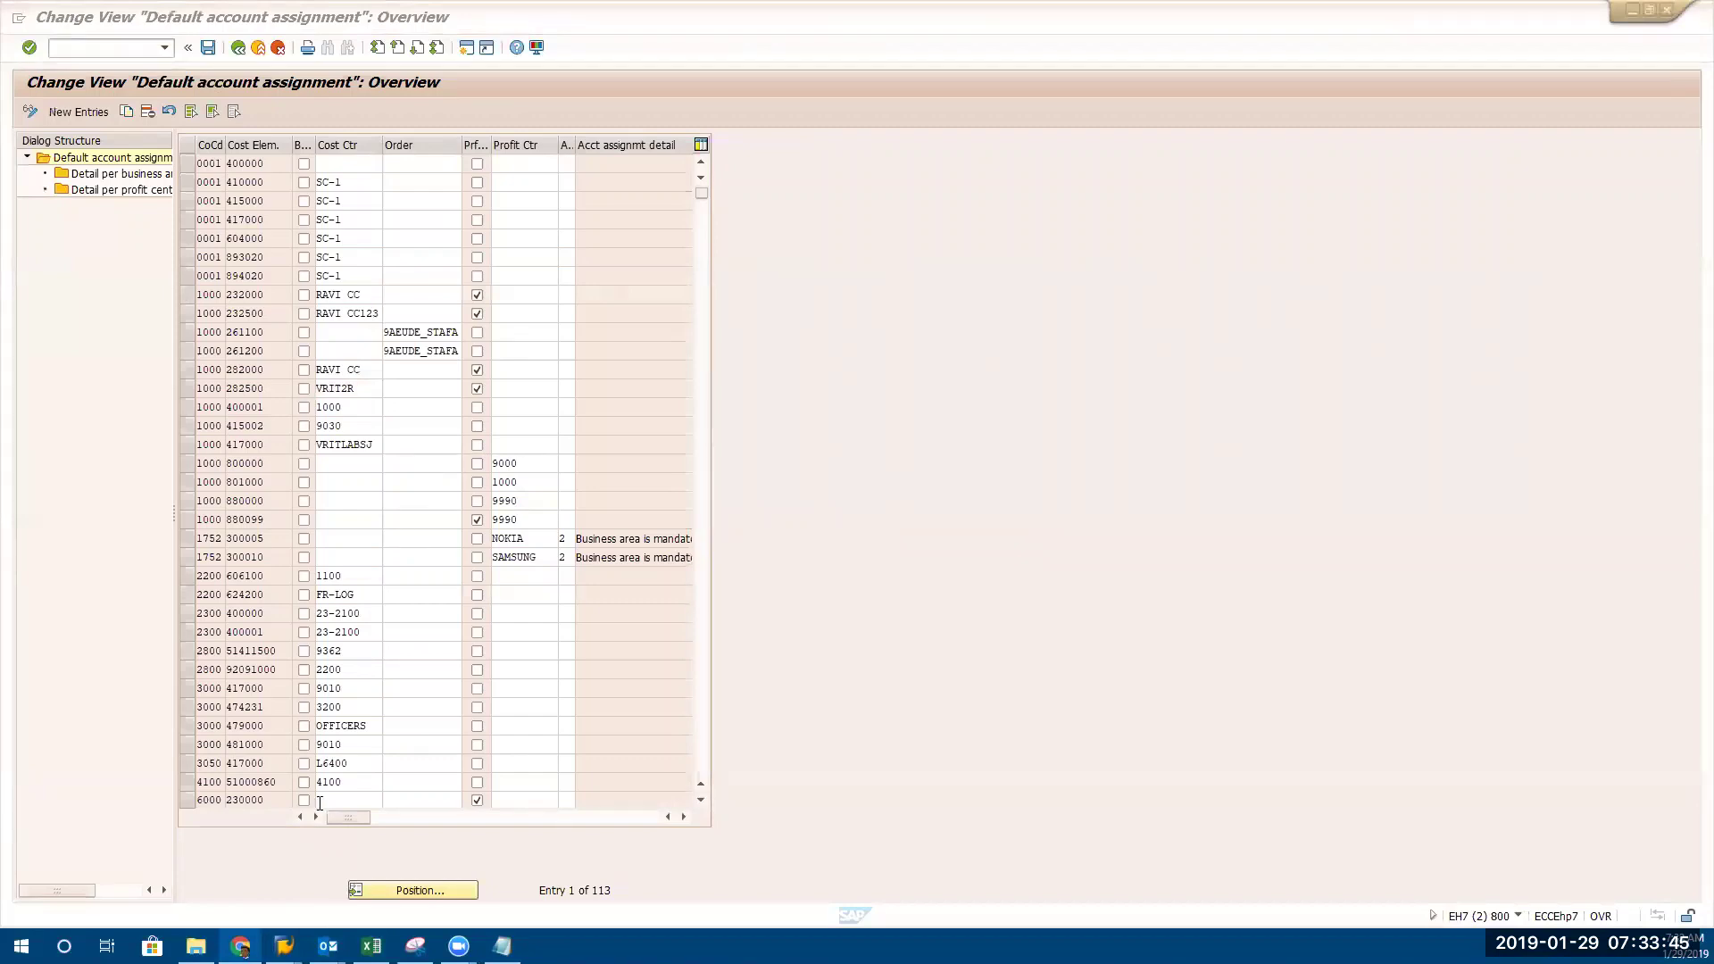
mouse_move(240, 947)
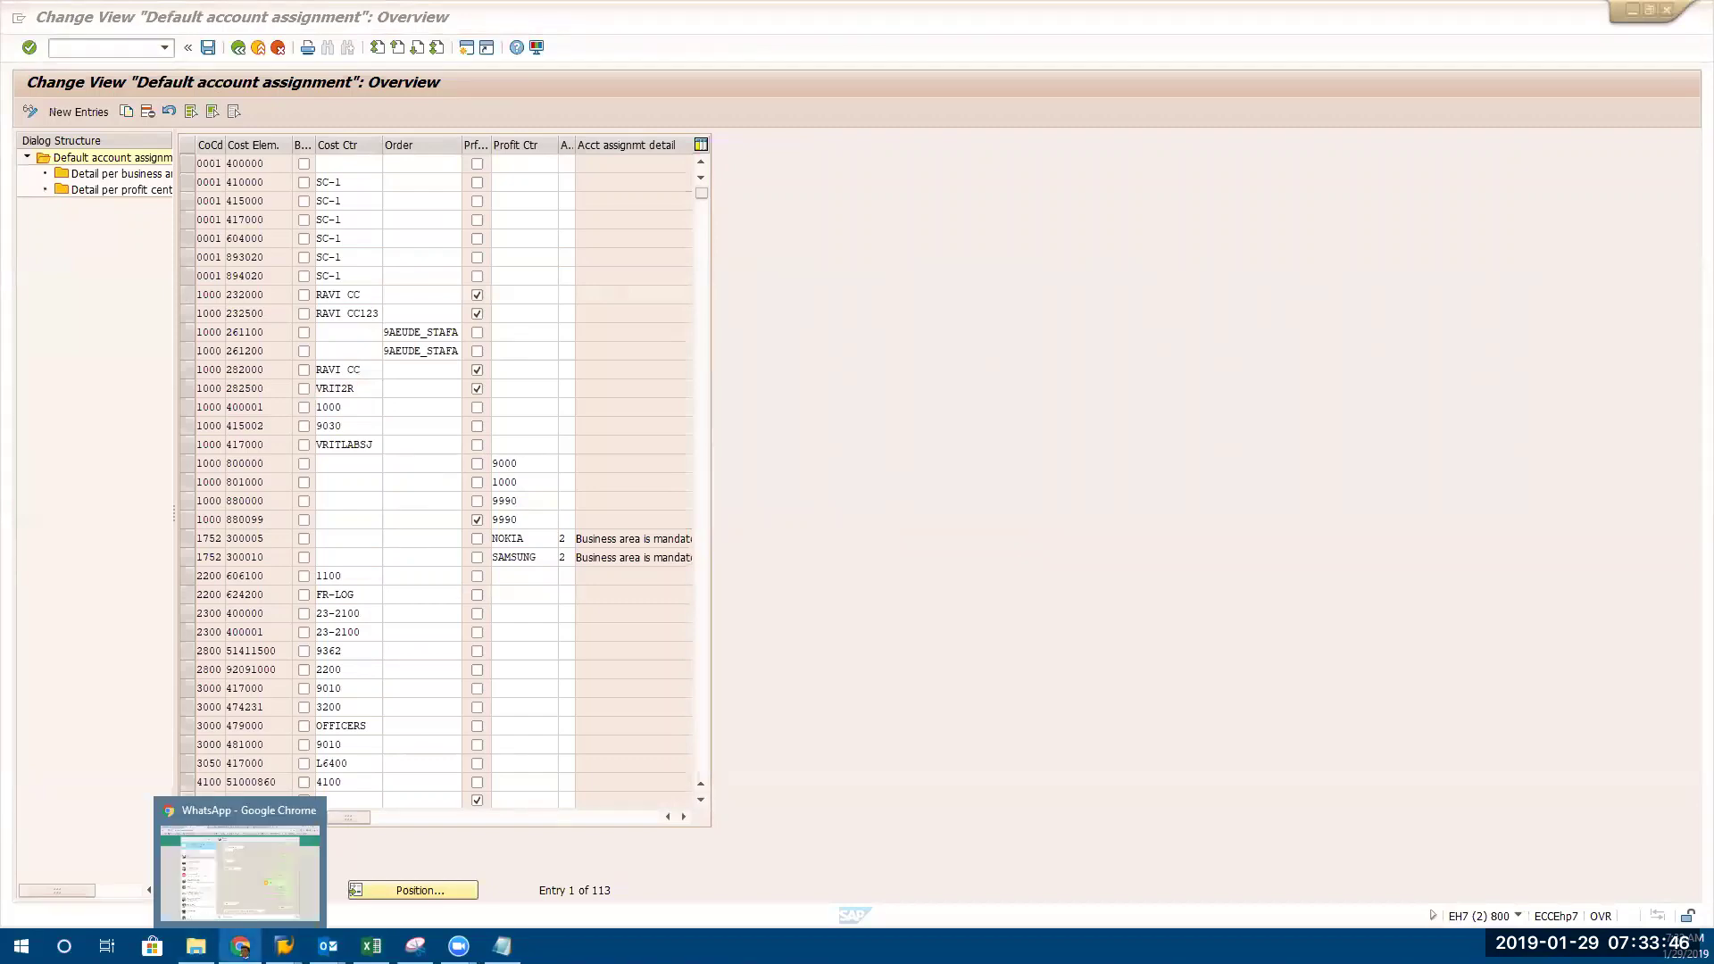
left_click(755, 661)
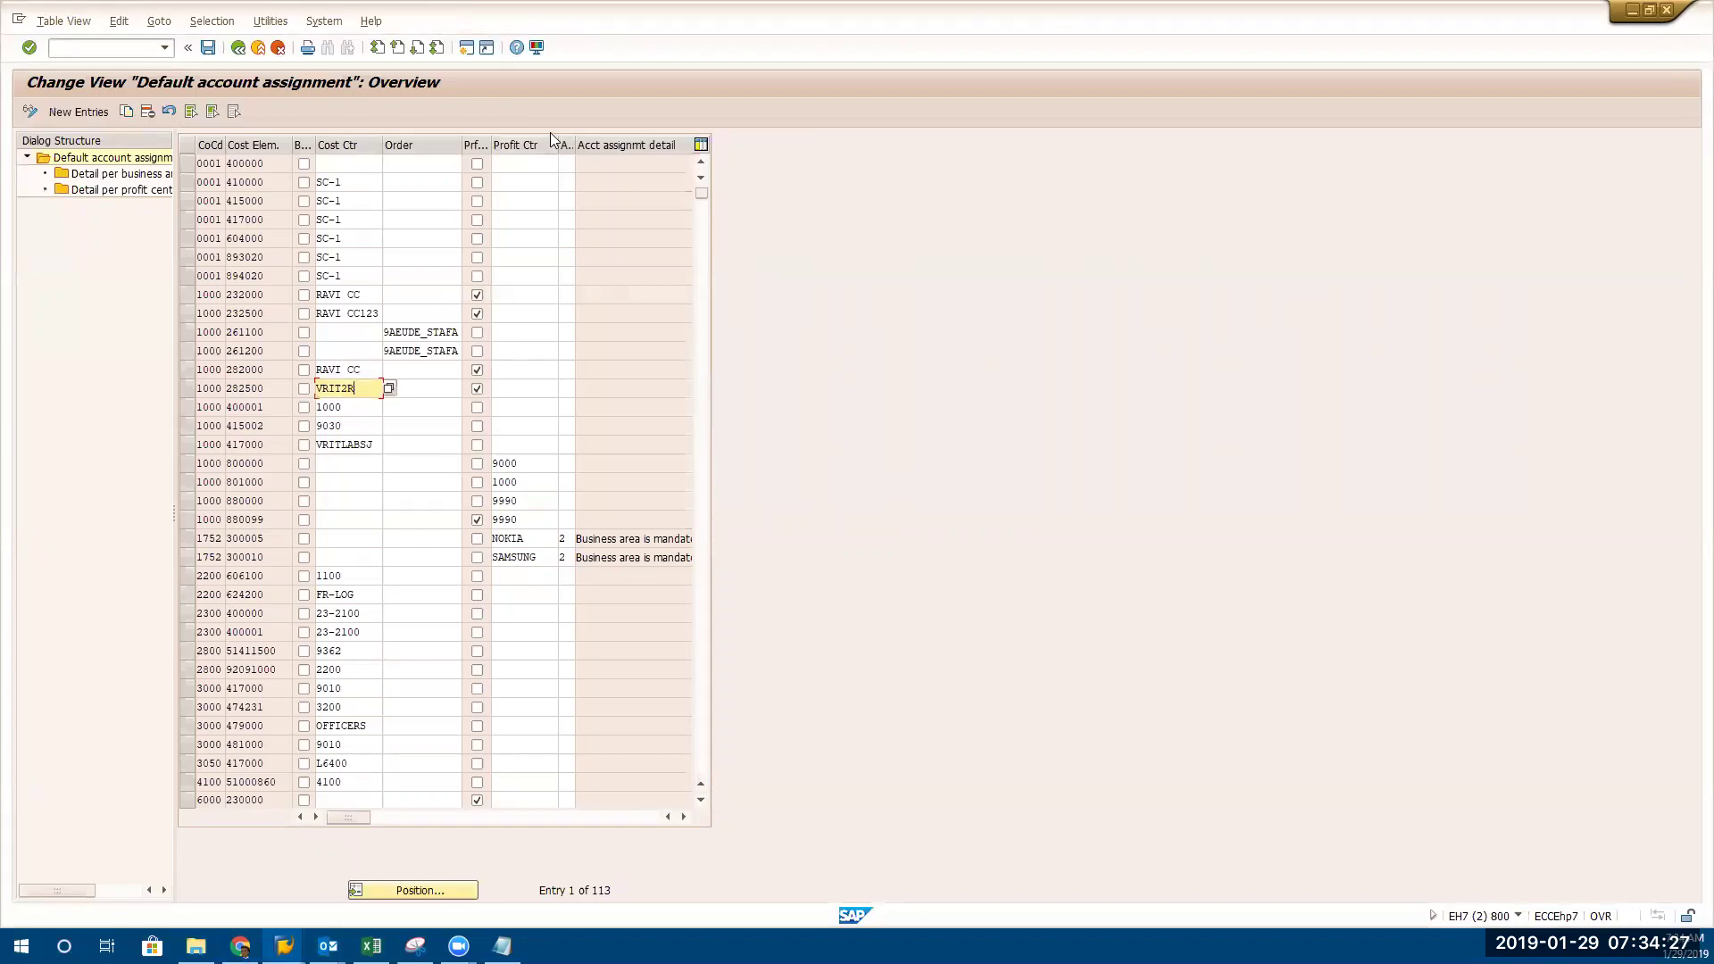
key("alt+Tab")
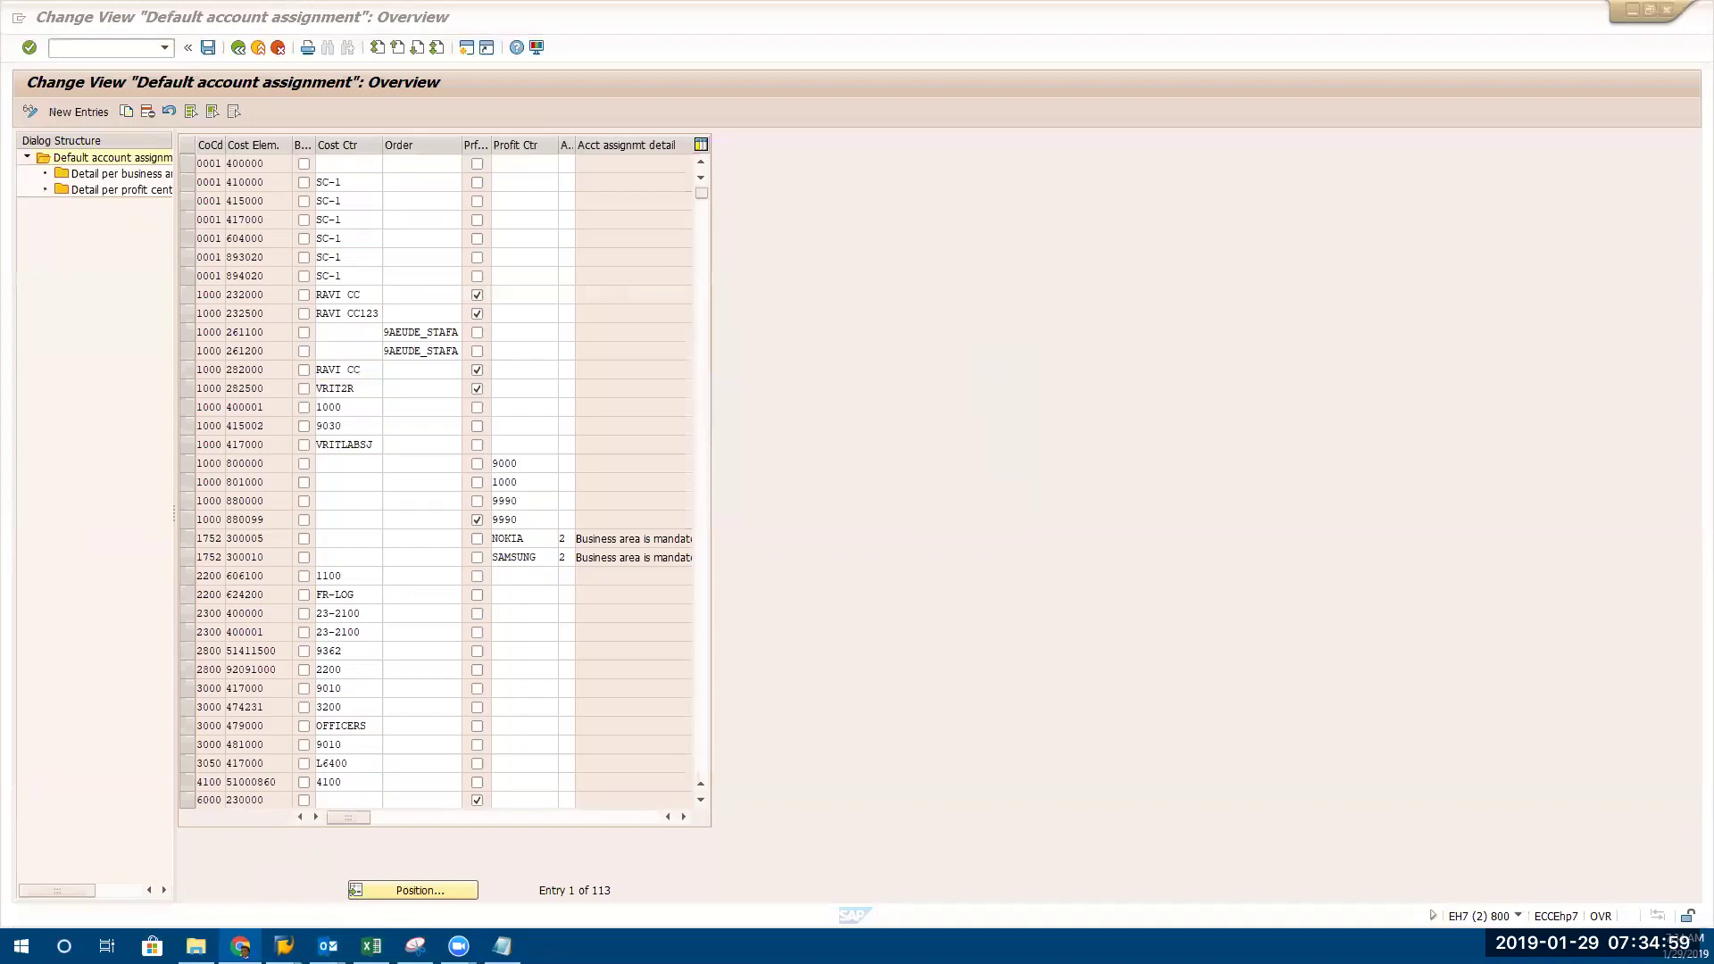
Switch to the Chrome browser and search the web for "SAP OKB9 usage"
left_click(240, 946)
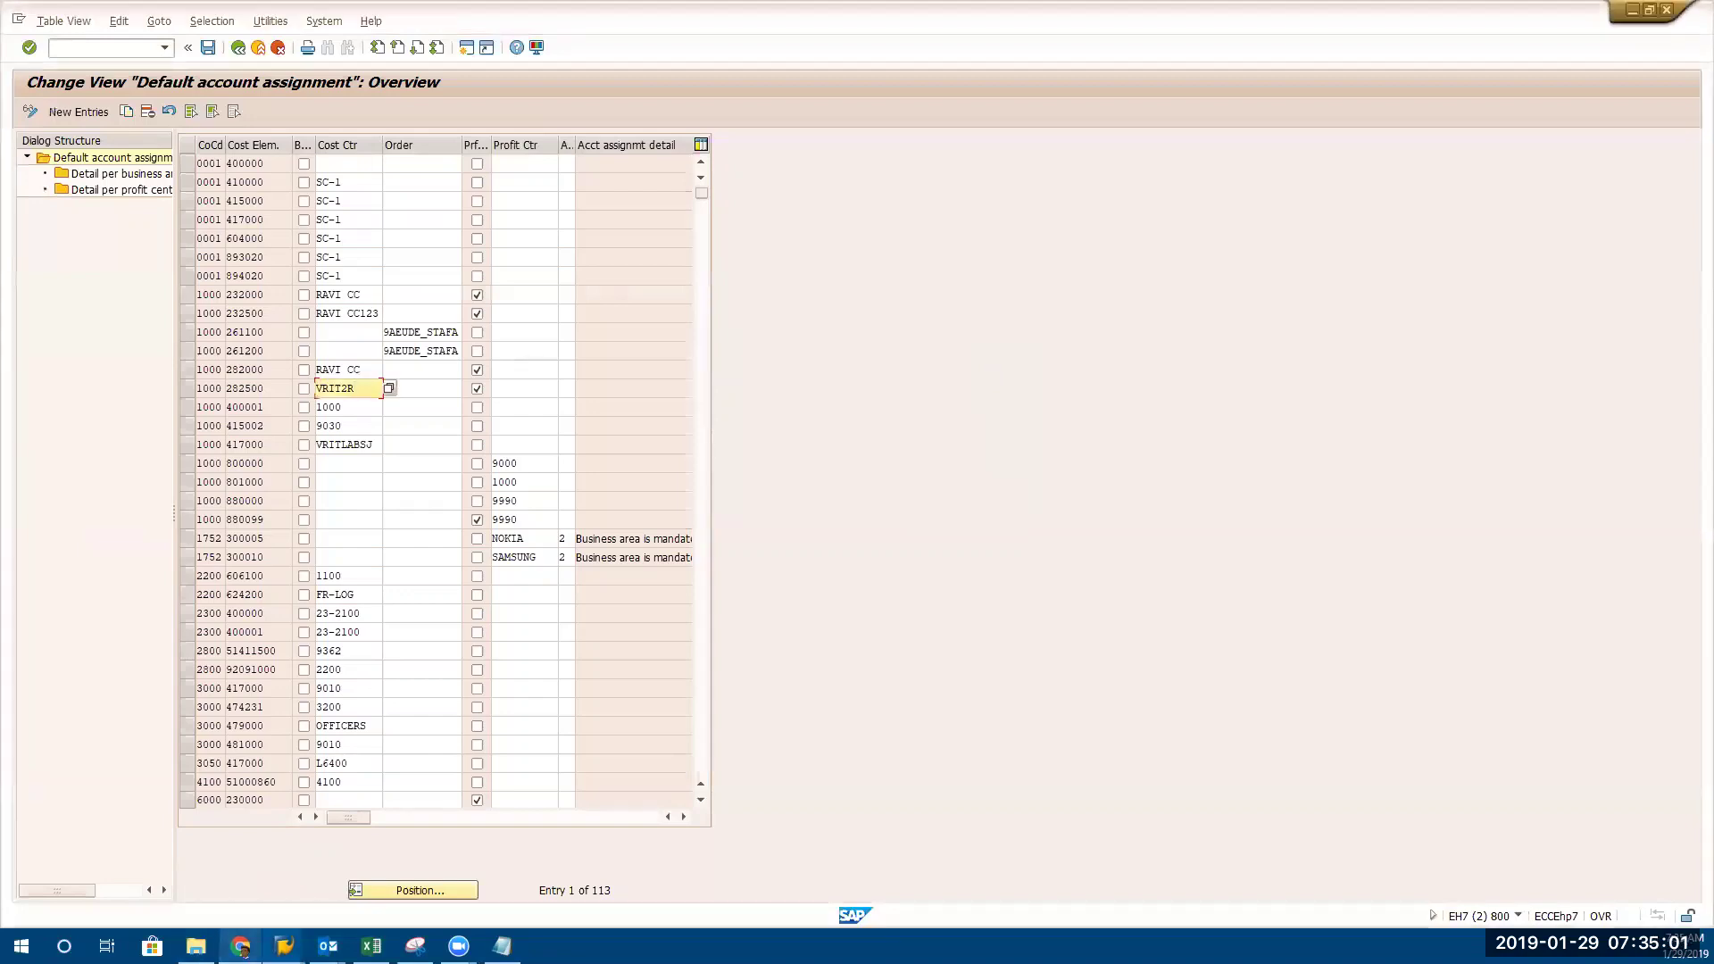
left_click(240, 946)
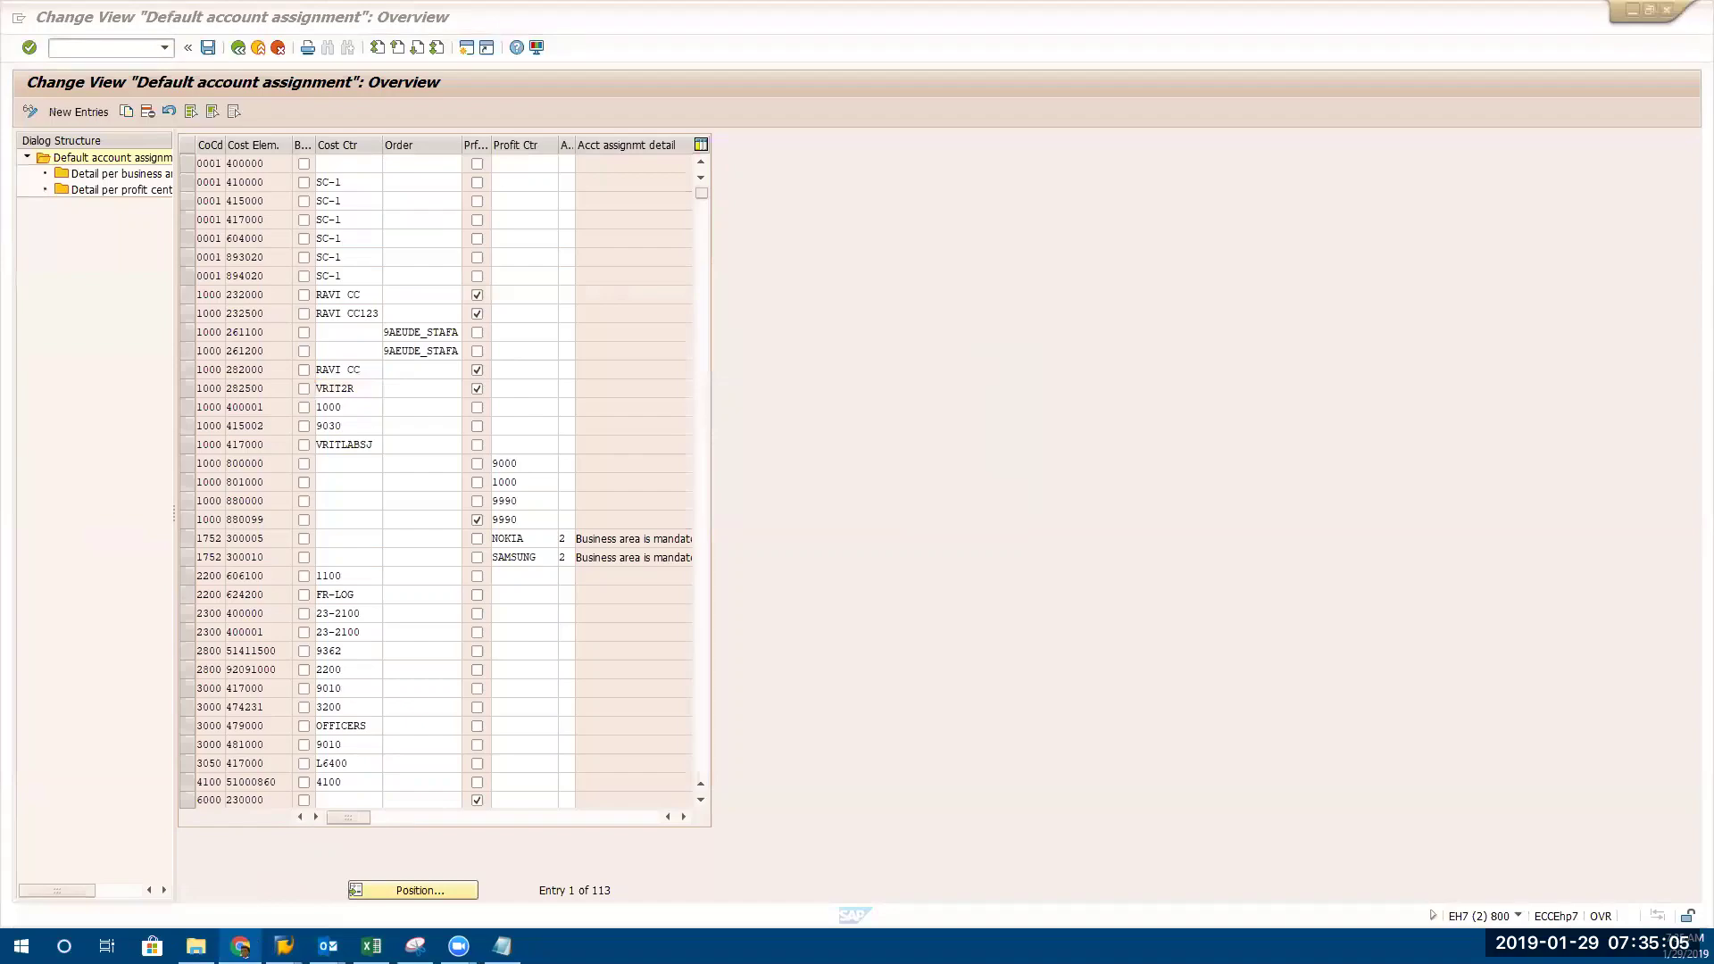
key("super")
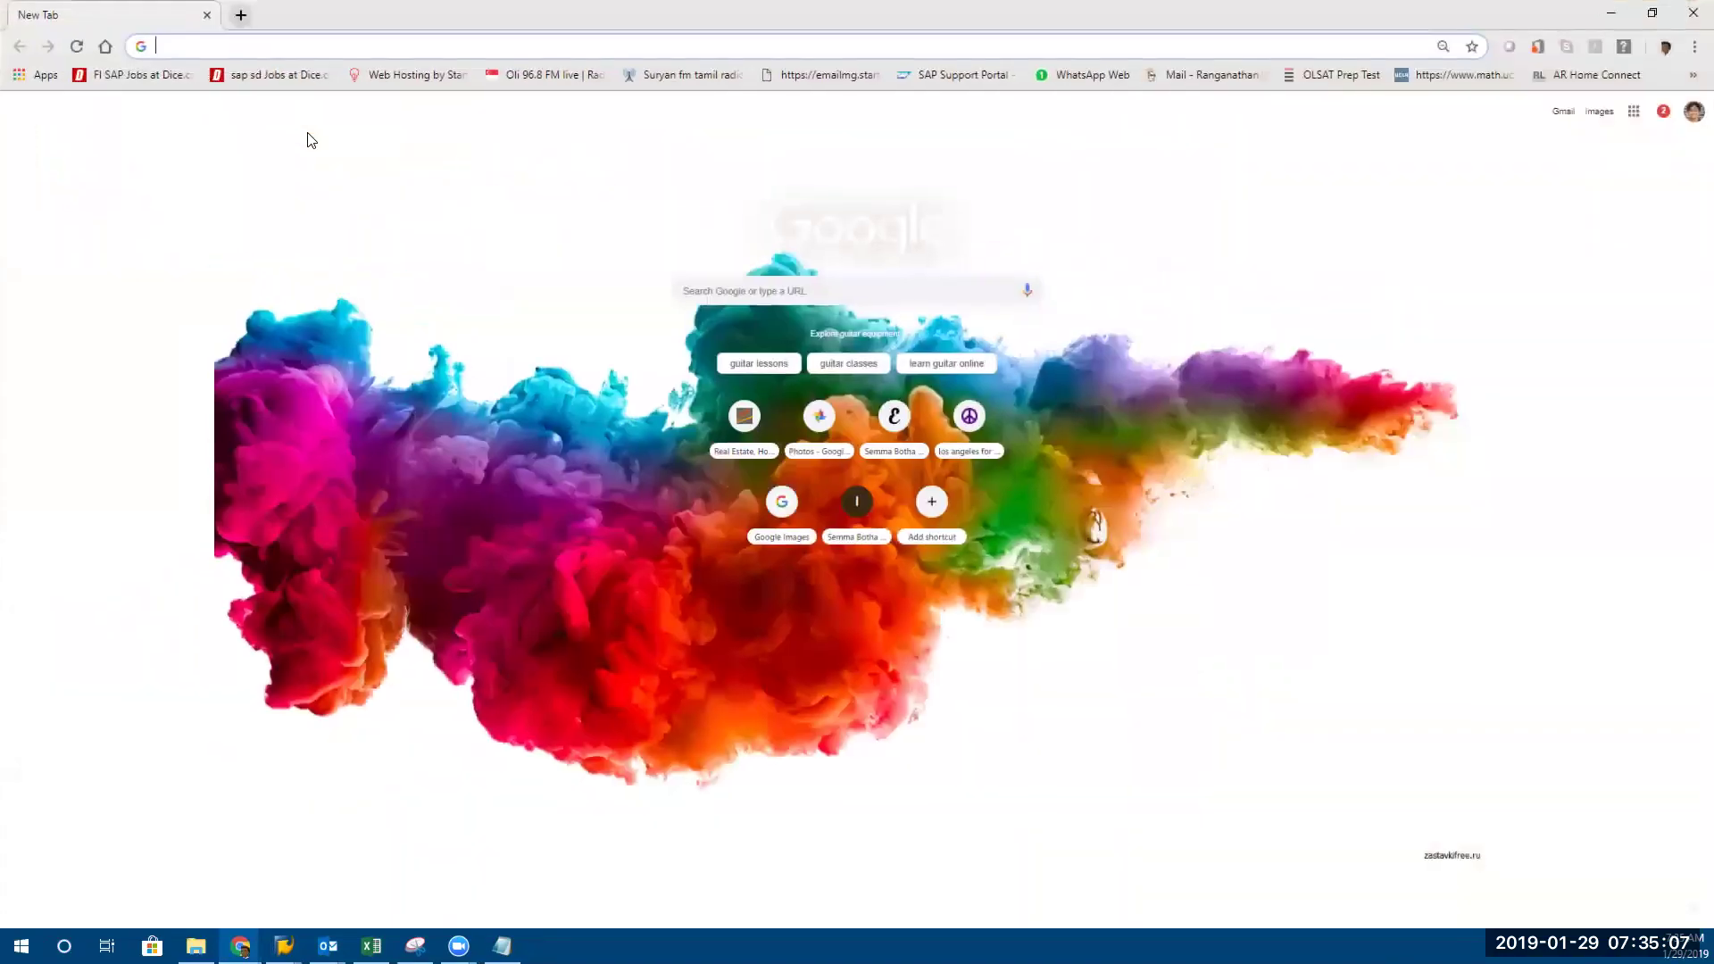
left_click(781, 293)
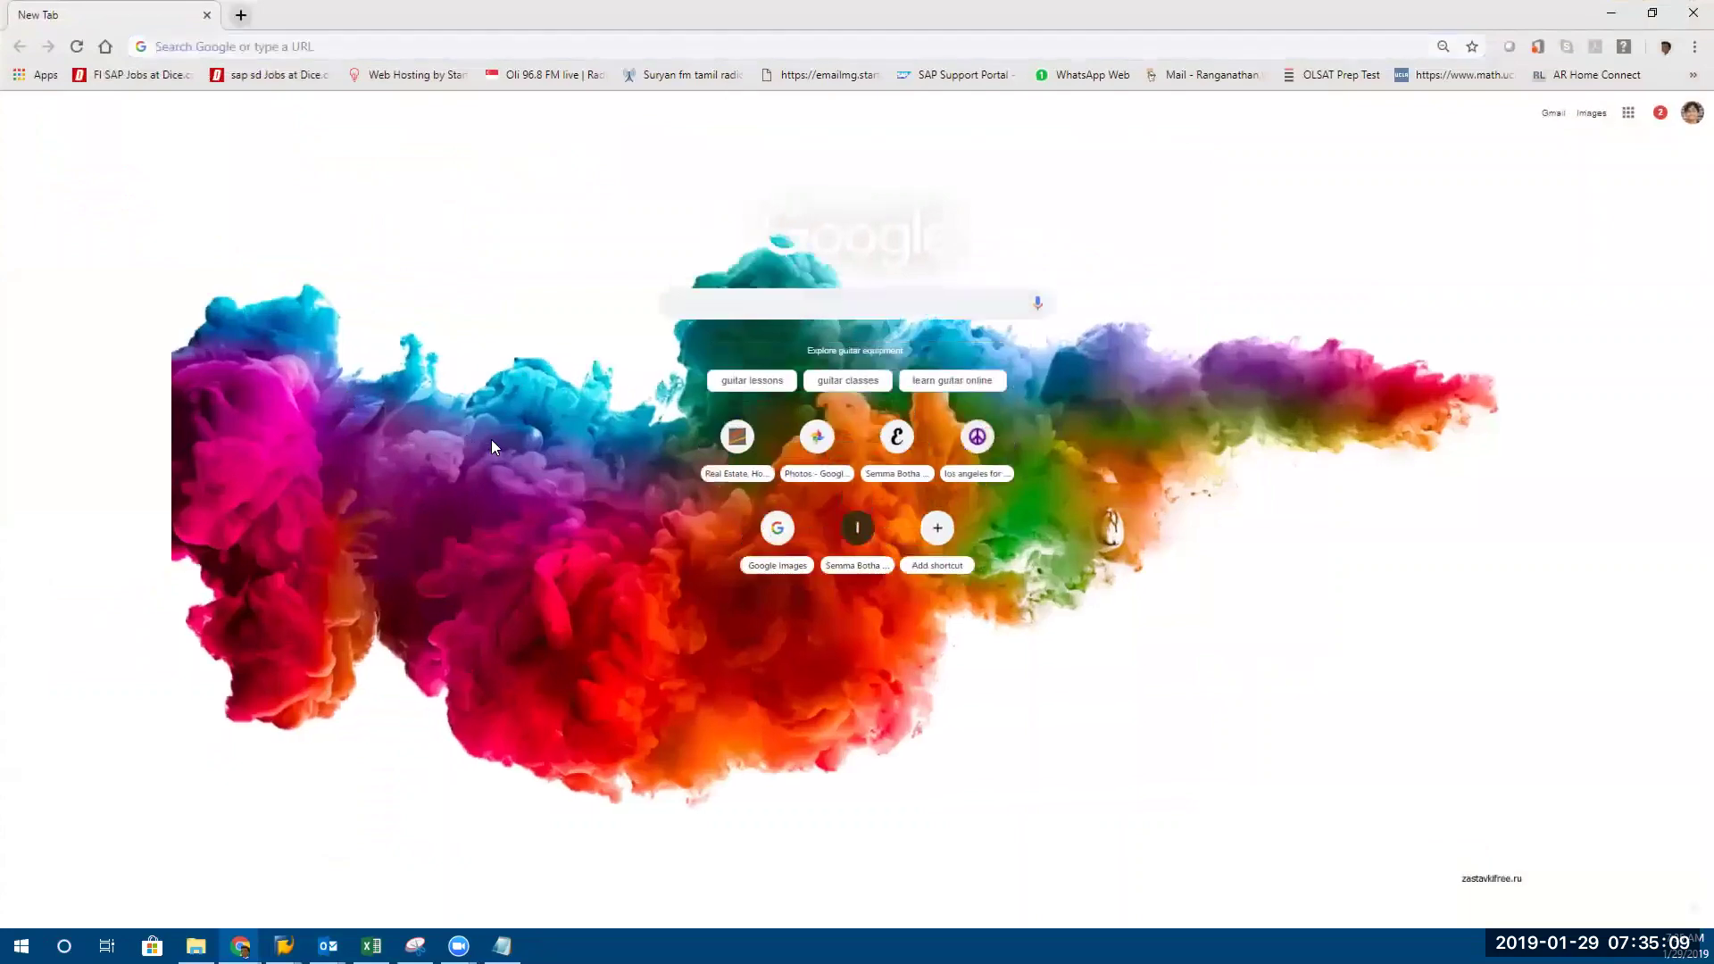
key("ctrl+0")
type("S")
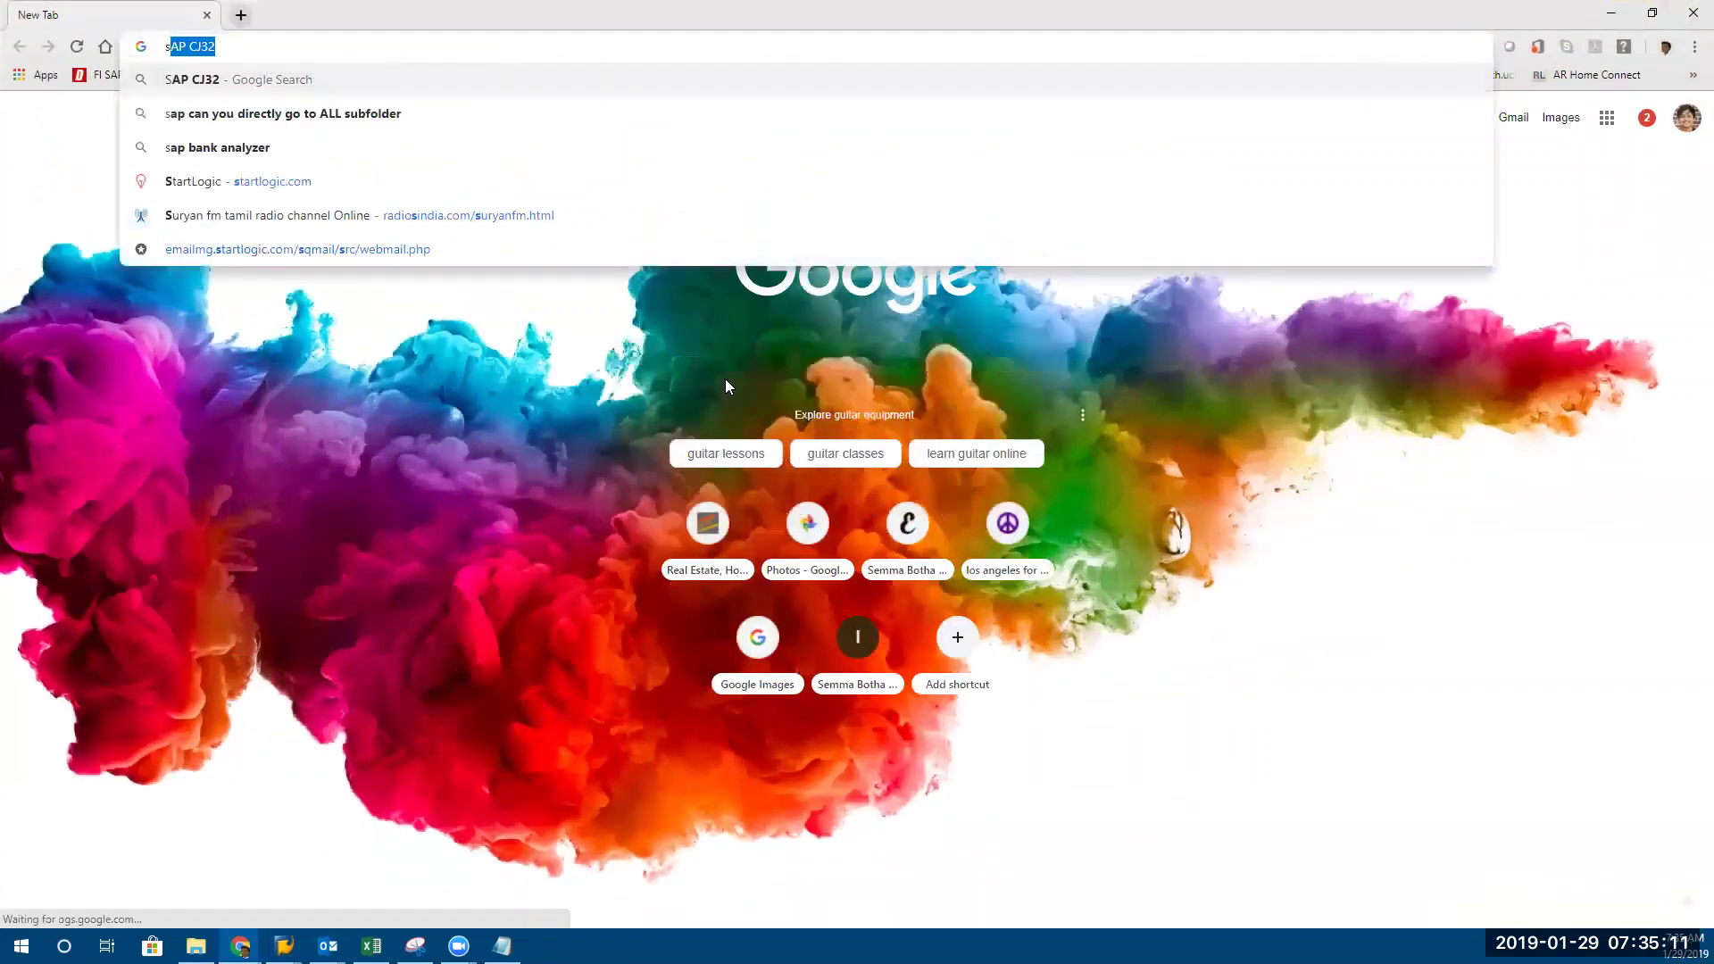
key("BackSpace")
key("BackSpace")
type("SAP O")
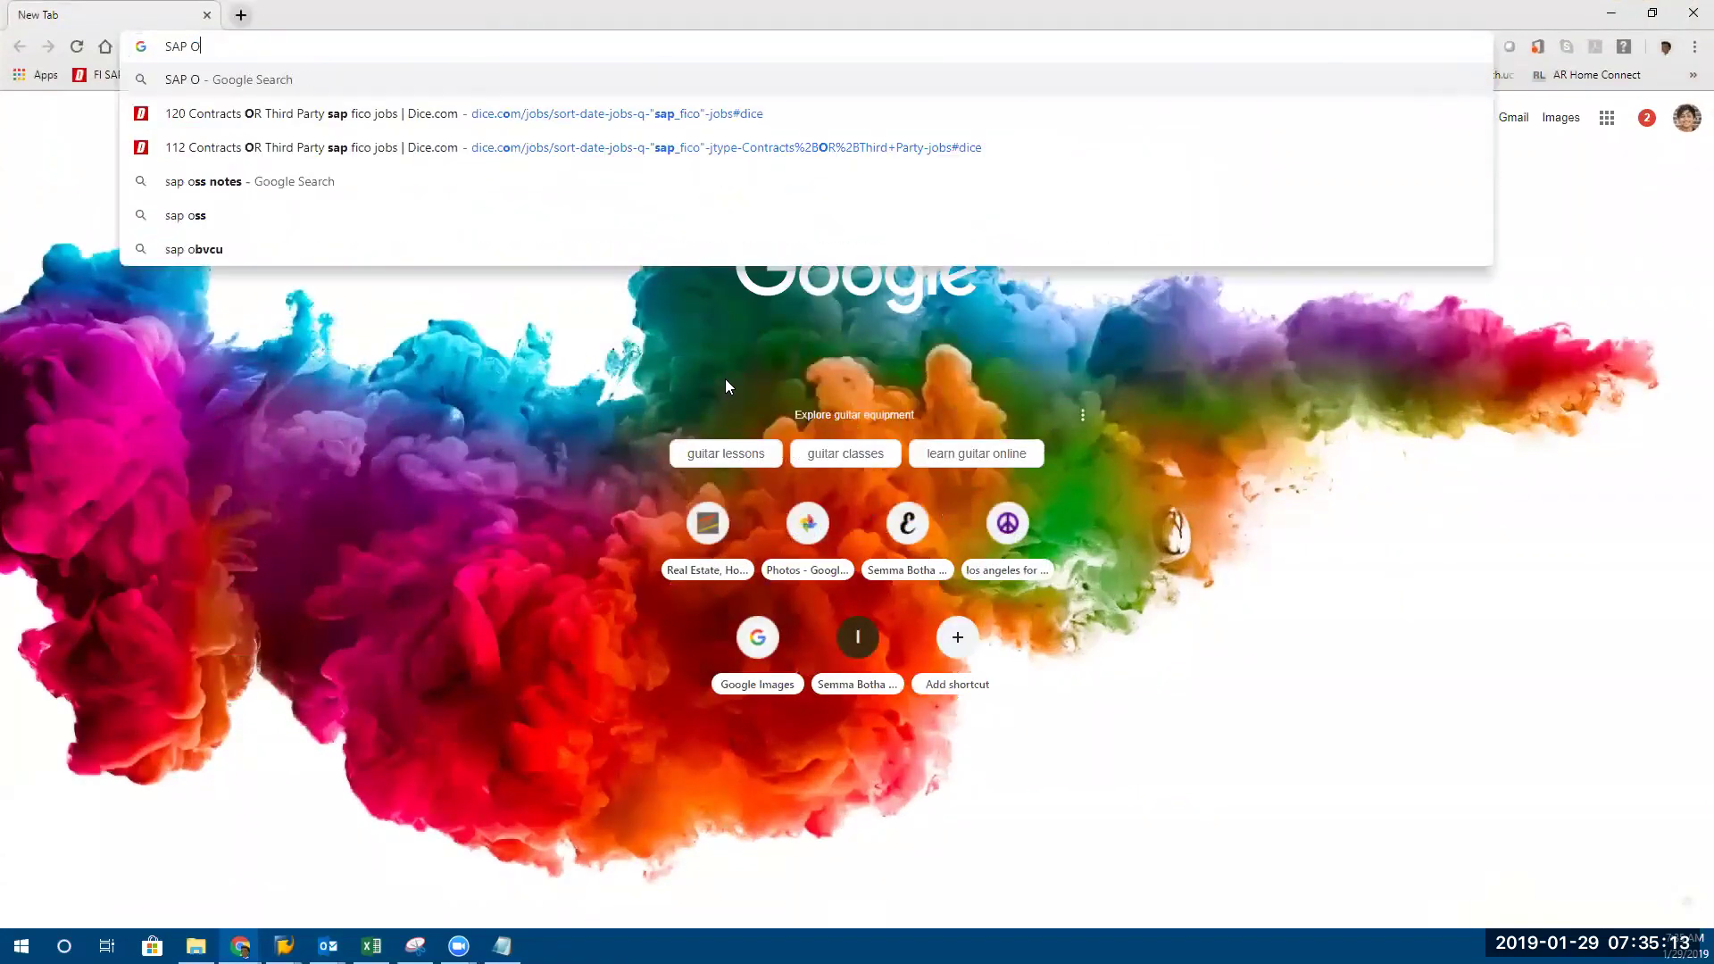
type("KBI u")
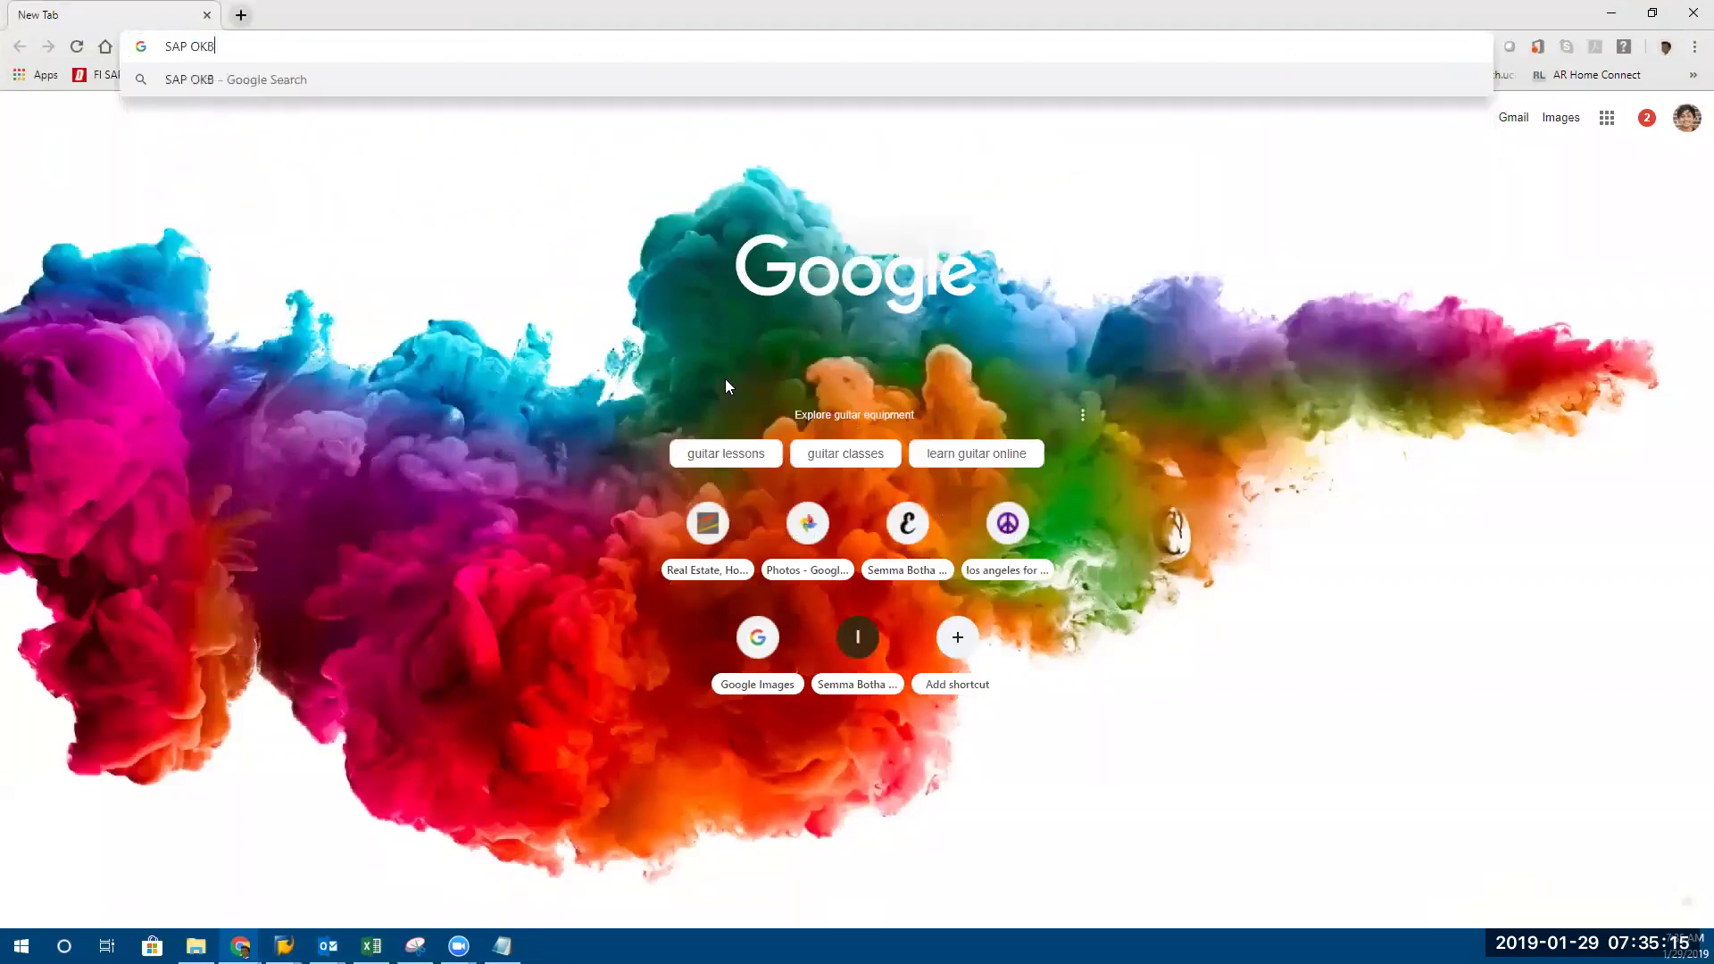
key("BackSpace")
key("BackSpace")
key("BackSpace")
type("9 usage")
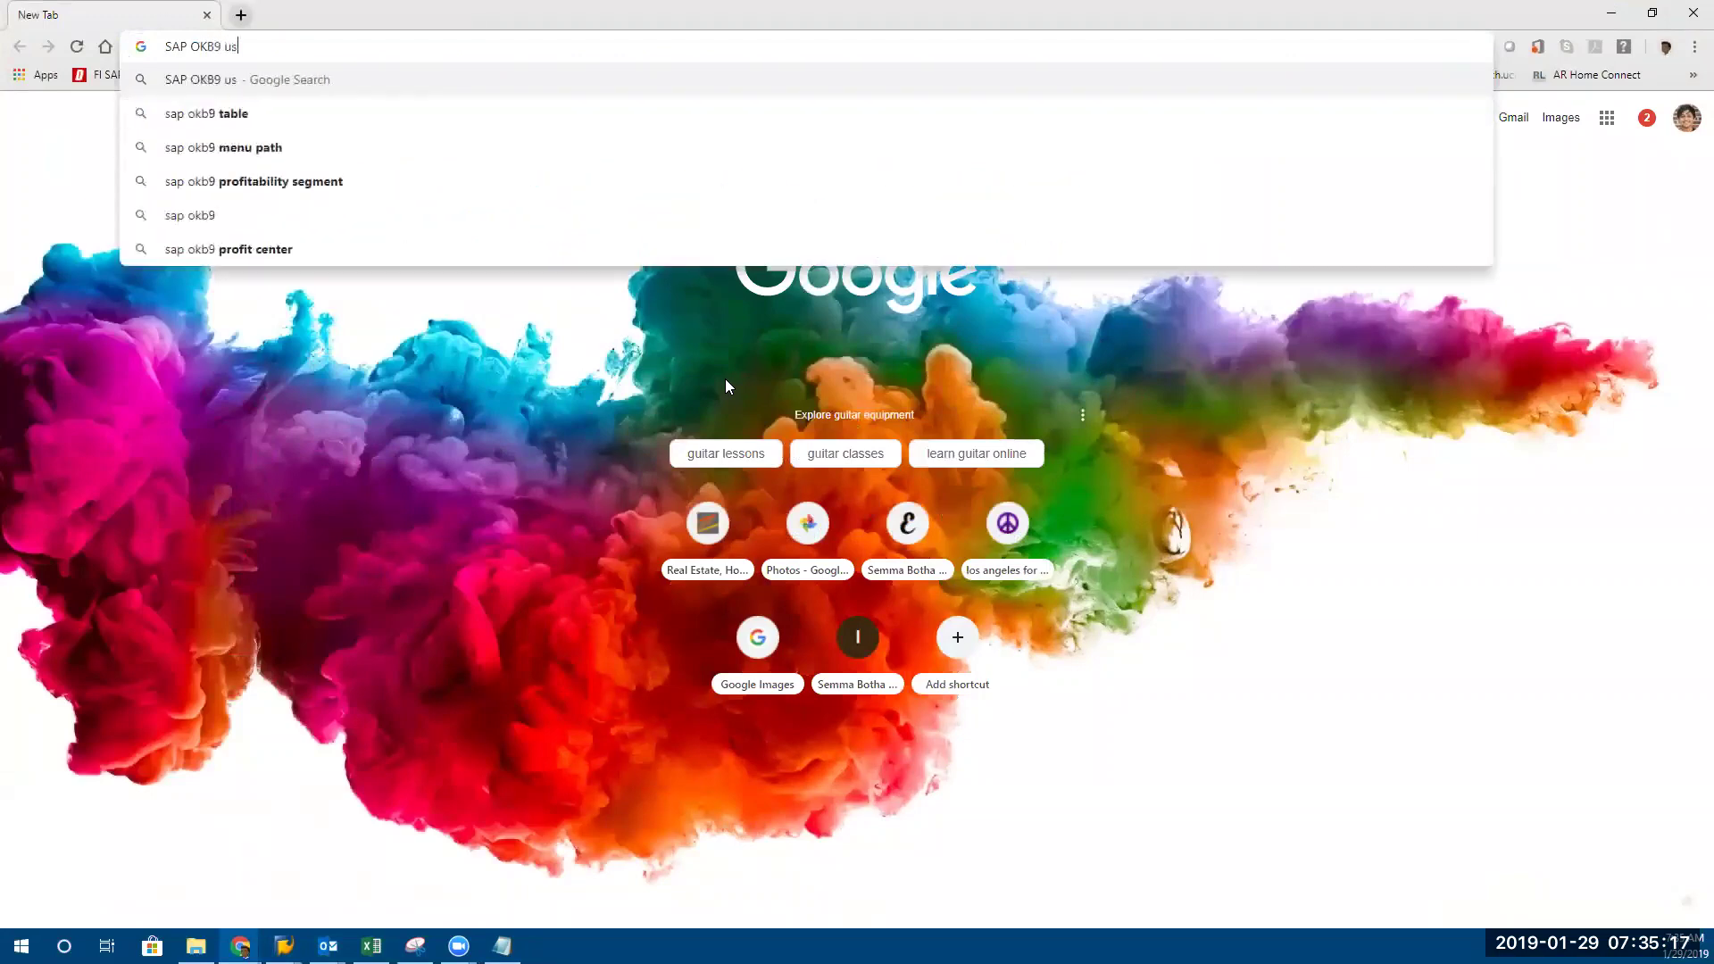
key("Return")
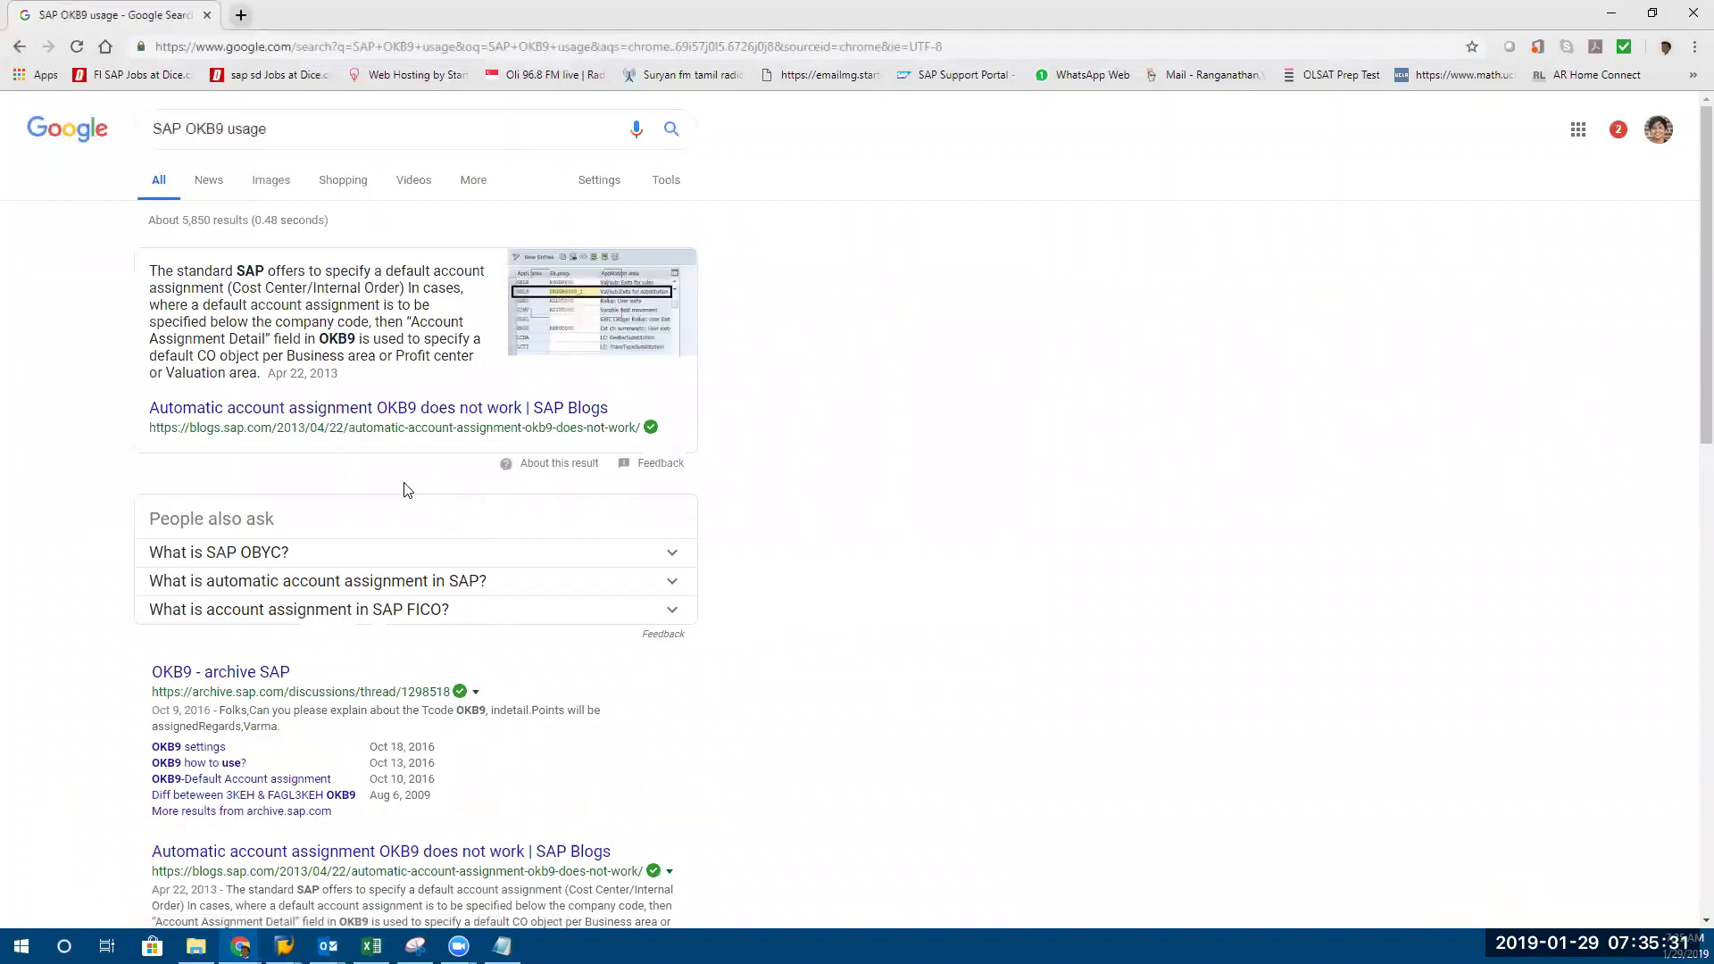
Look through the OKB9 search results and open the IT Toolbox question "OKB9 - what is the use and how to maintain"
scroll(441, 491, "down", 2)
scroll(346, 497, "up", 1)
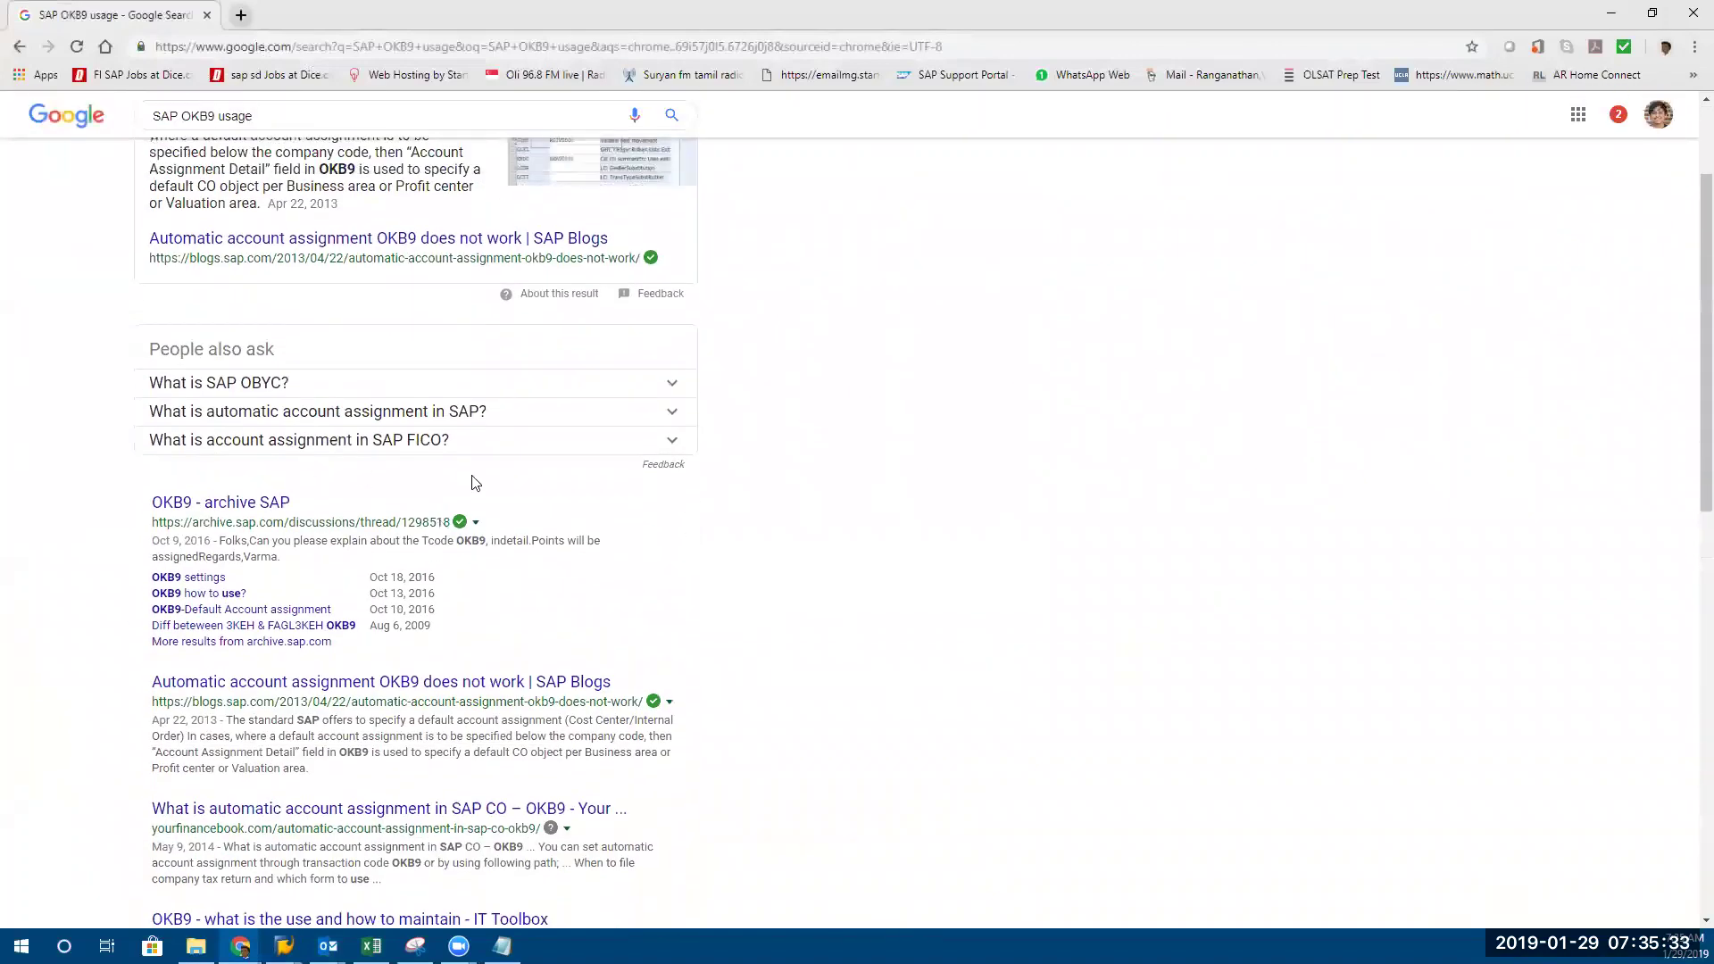
scroll(344, 482, "up", 2)
scroll(397, 661, "down", 5)
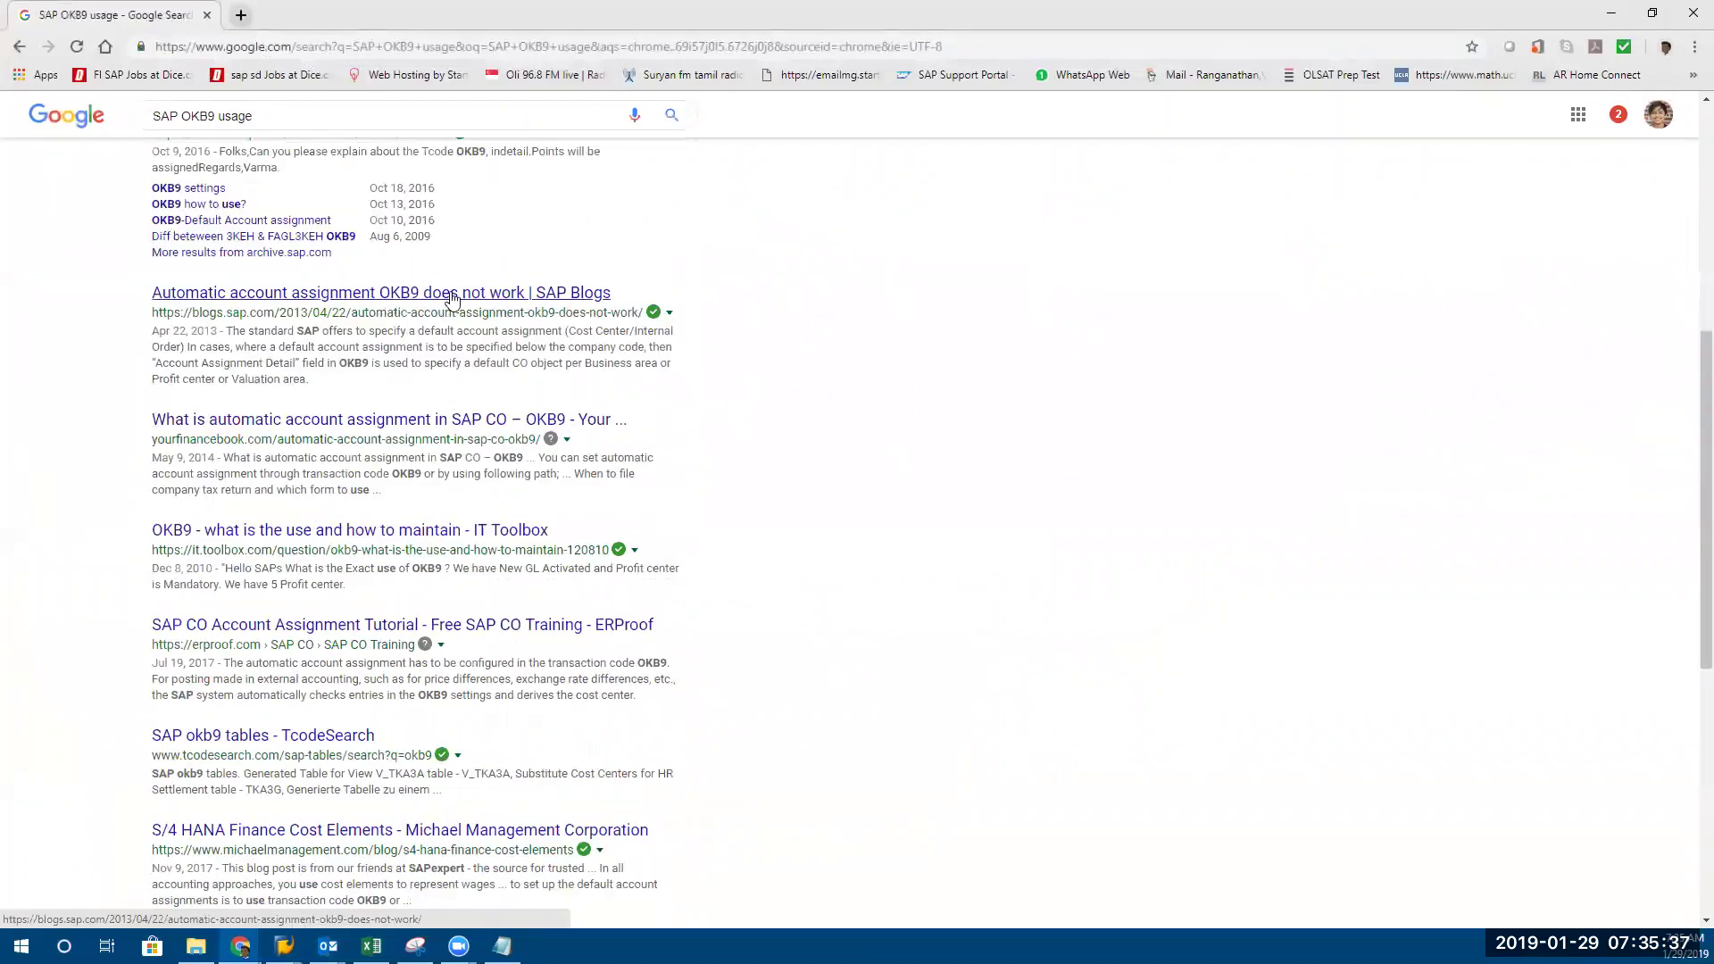
left_click(451, 295)
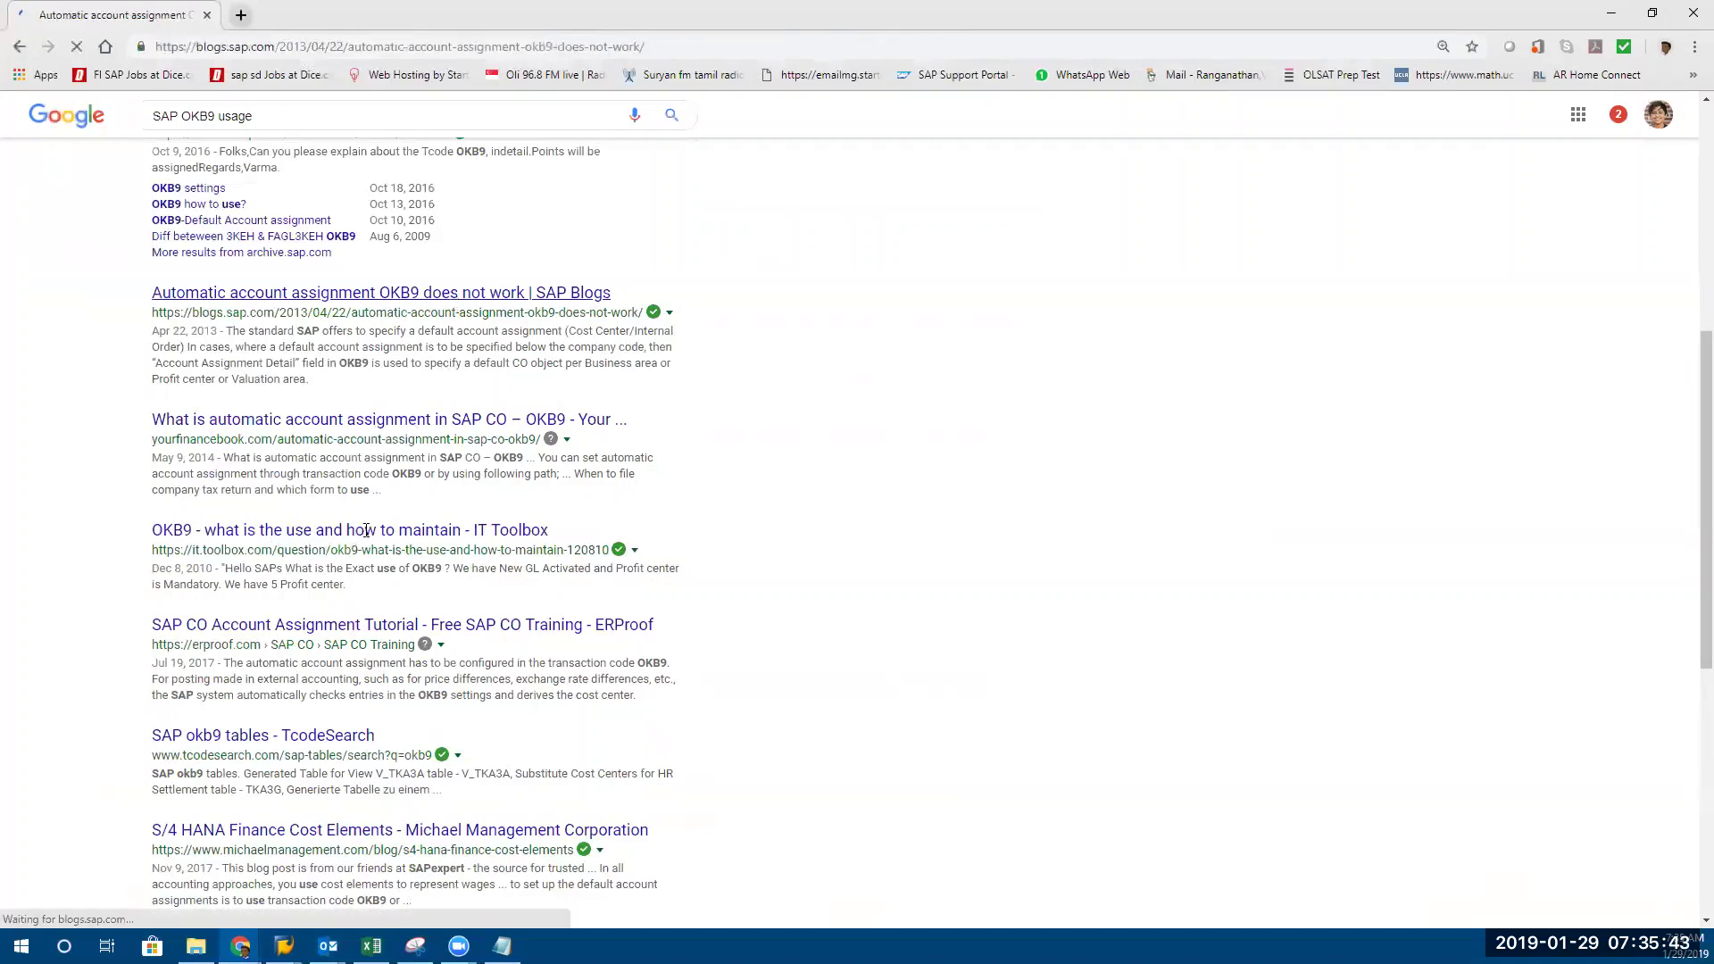
left_click(20, 46)
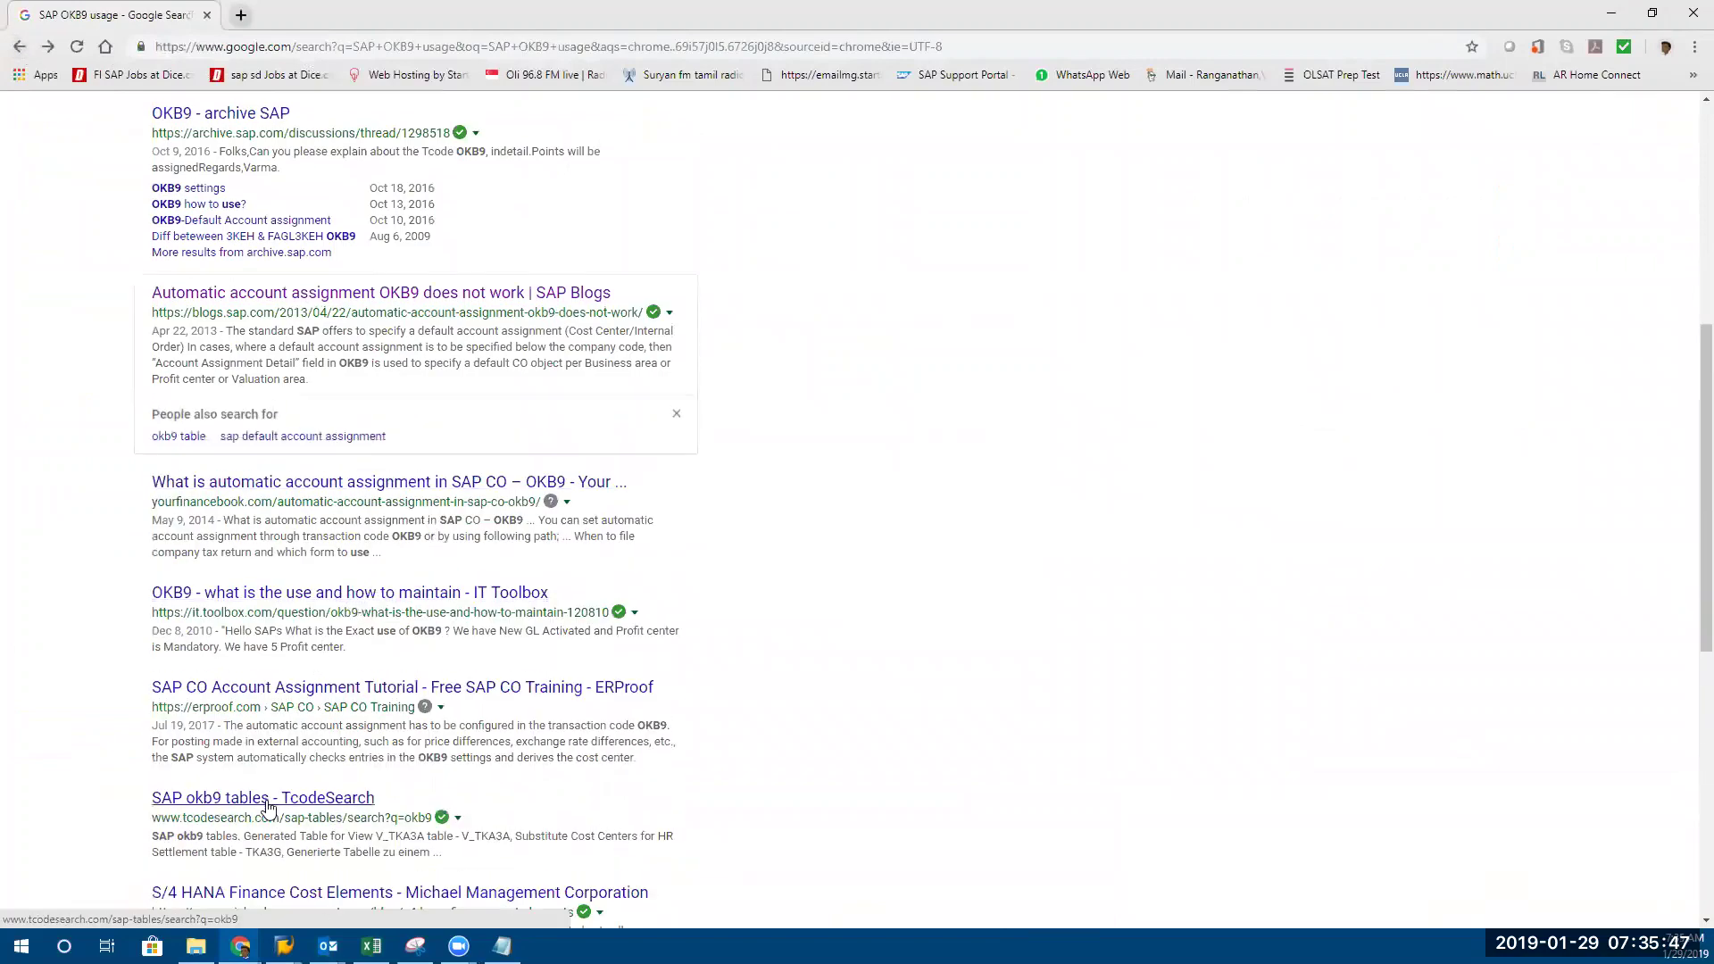
left_click(323, 595)
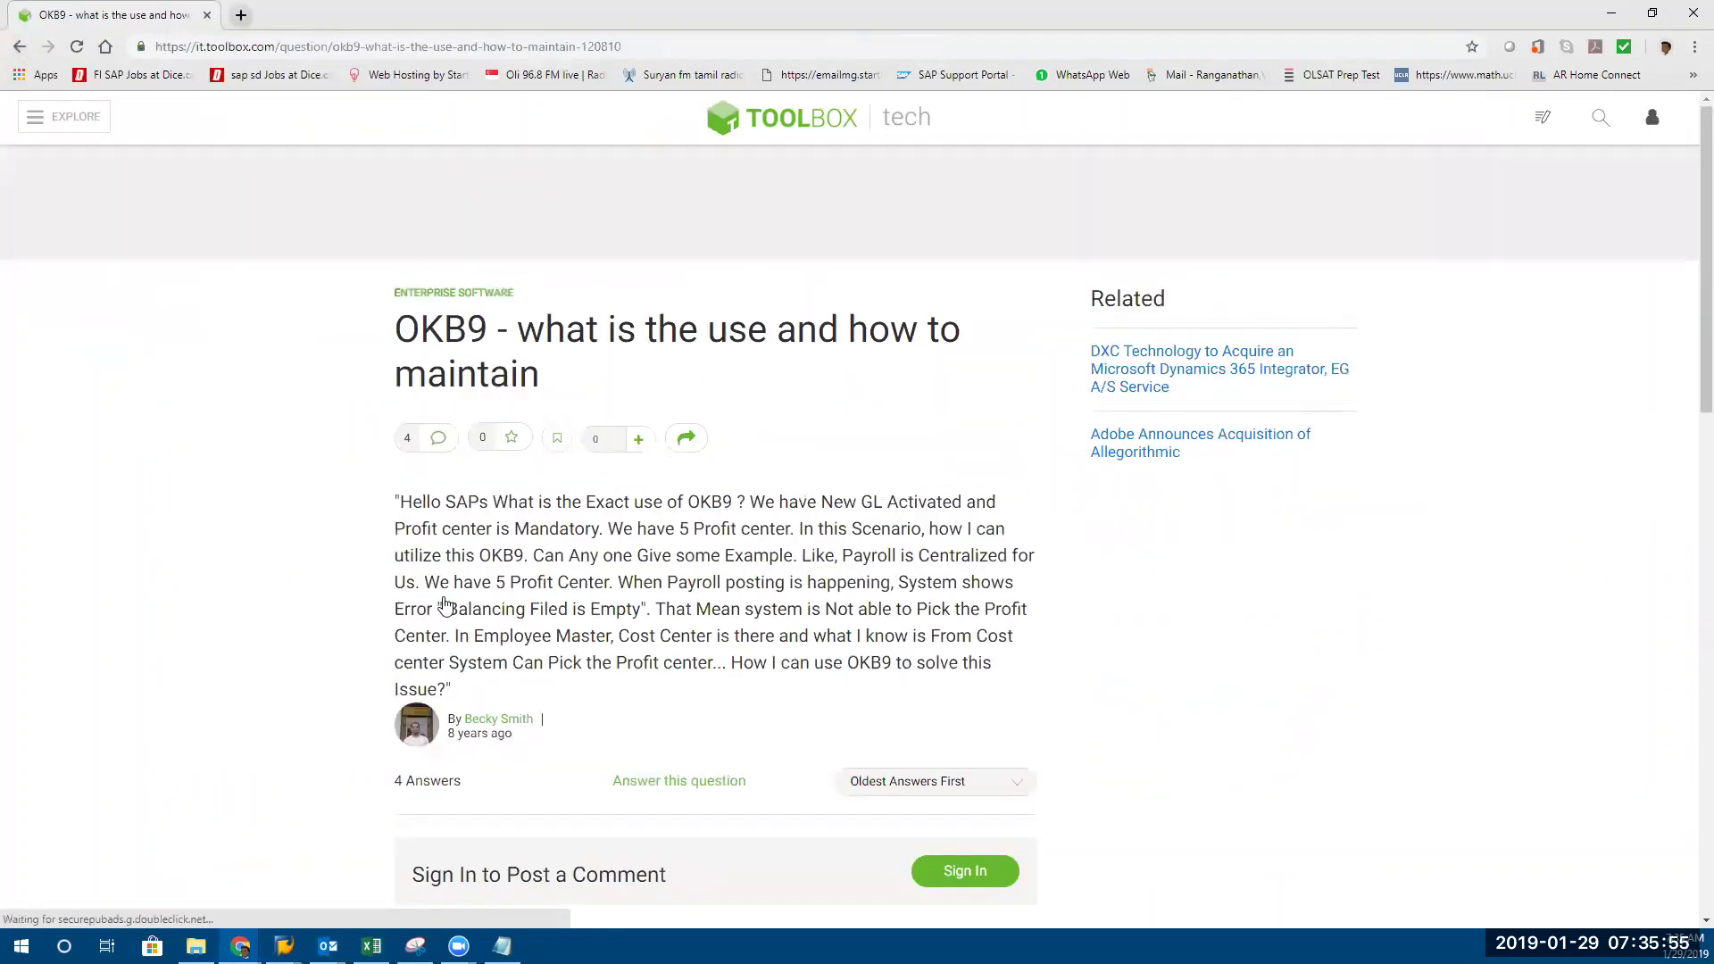
Search the Toolbox site for posts by the contributor's first name and look through the first page of results
left_click(1609, 121)
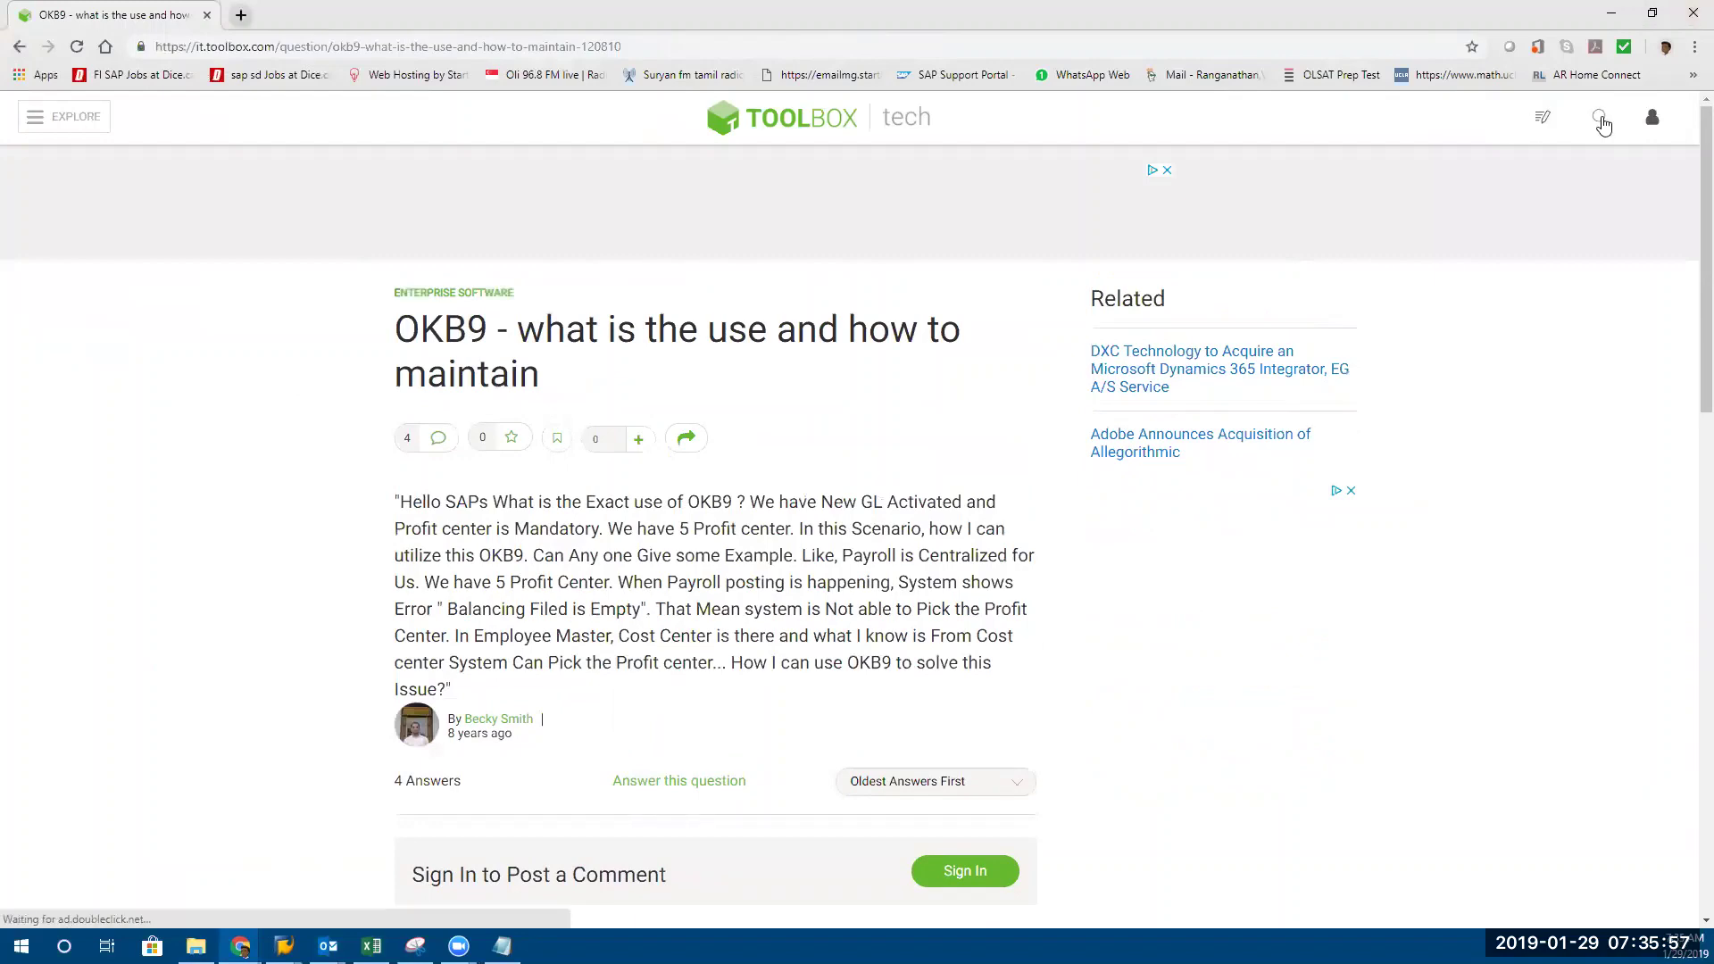
type("snjali")
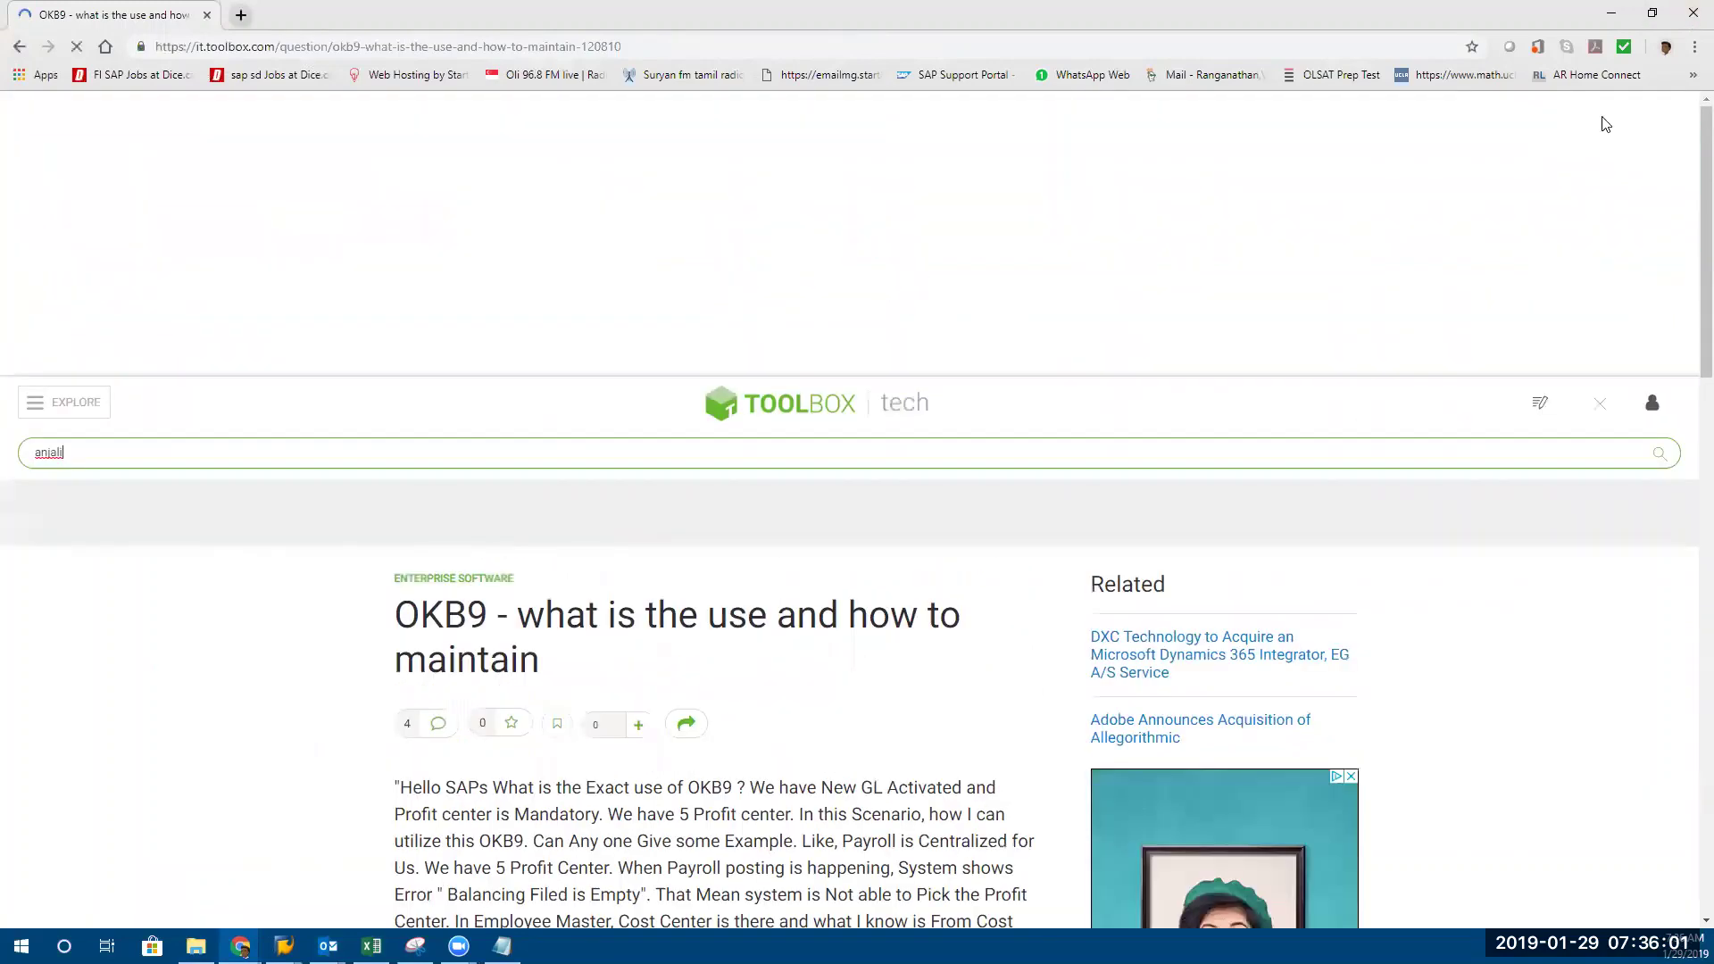
key("Return")
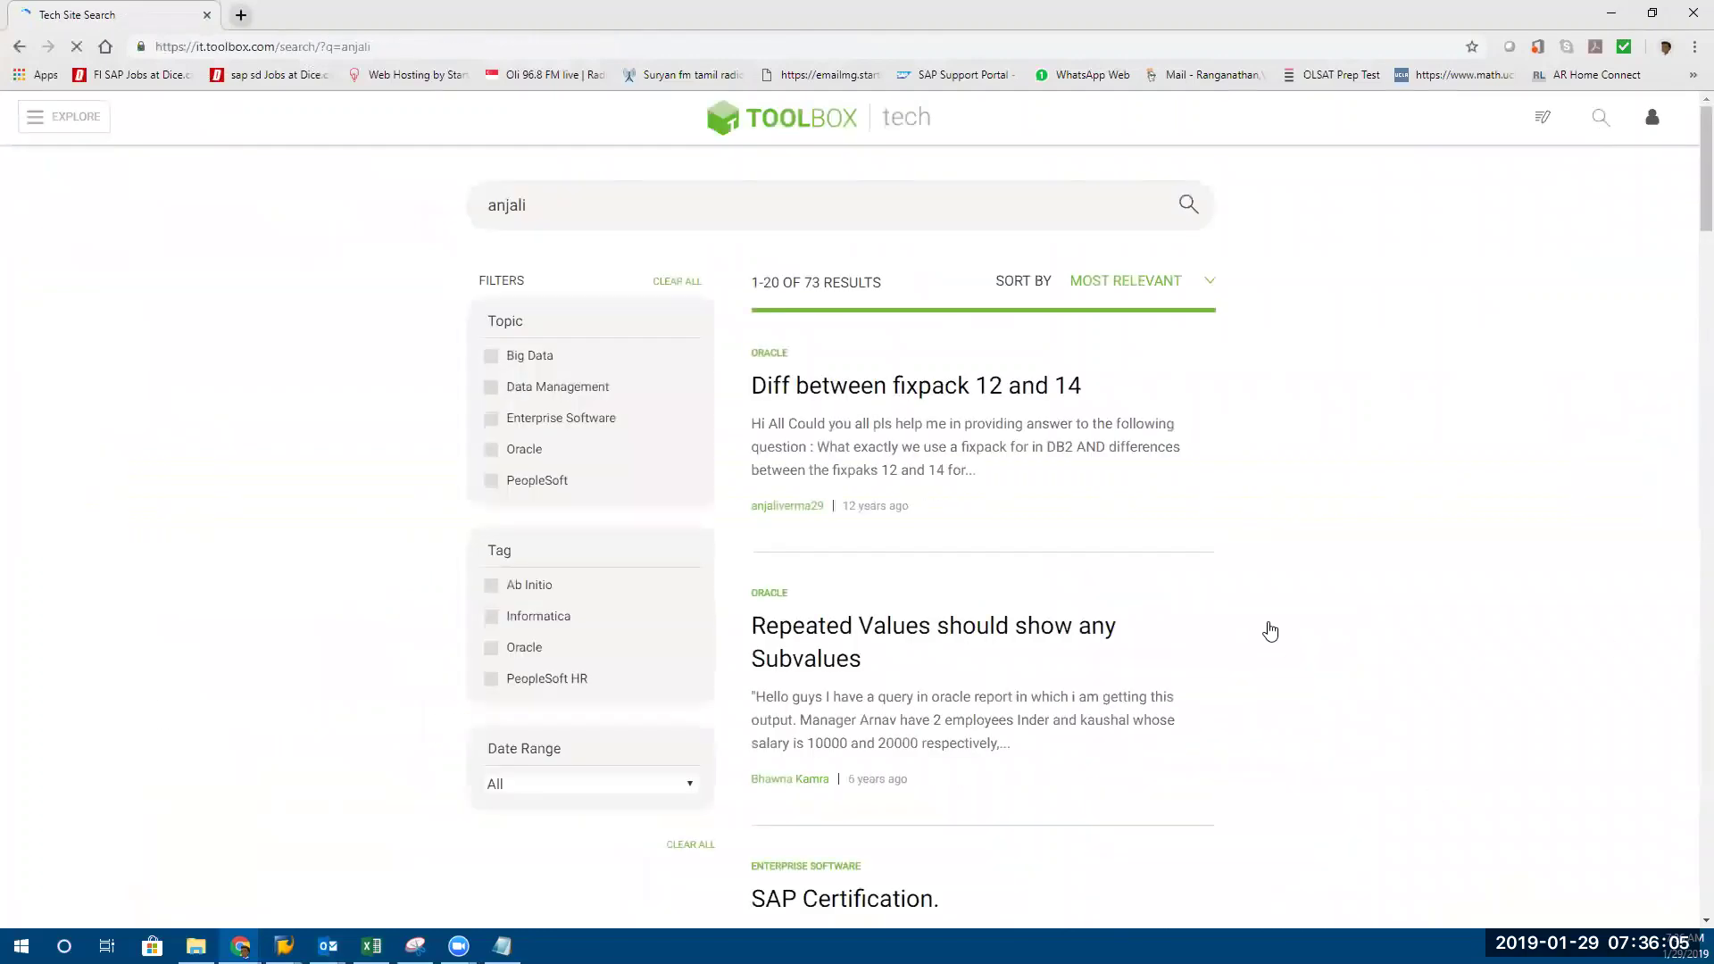
scroll(1270, 631, "down", 10)
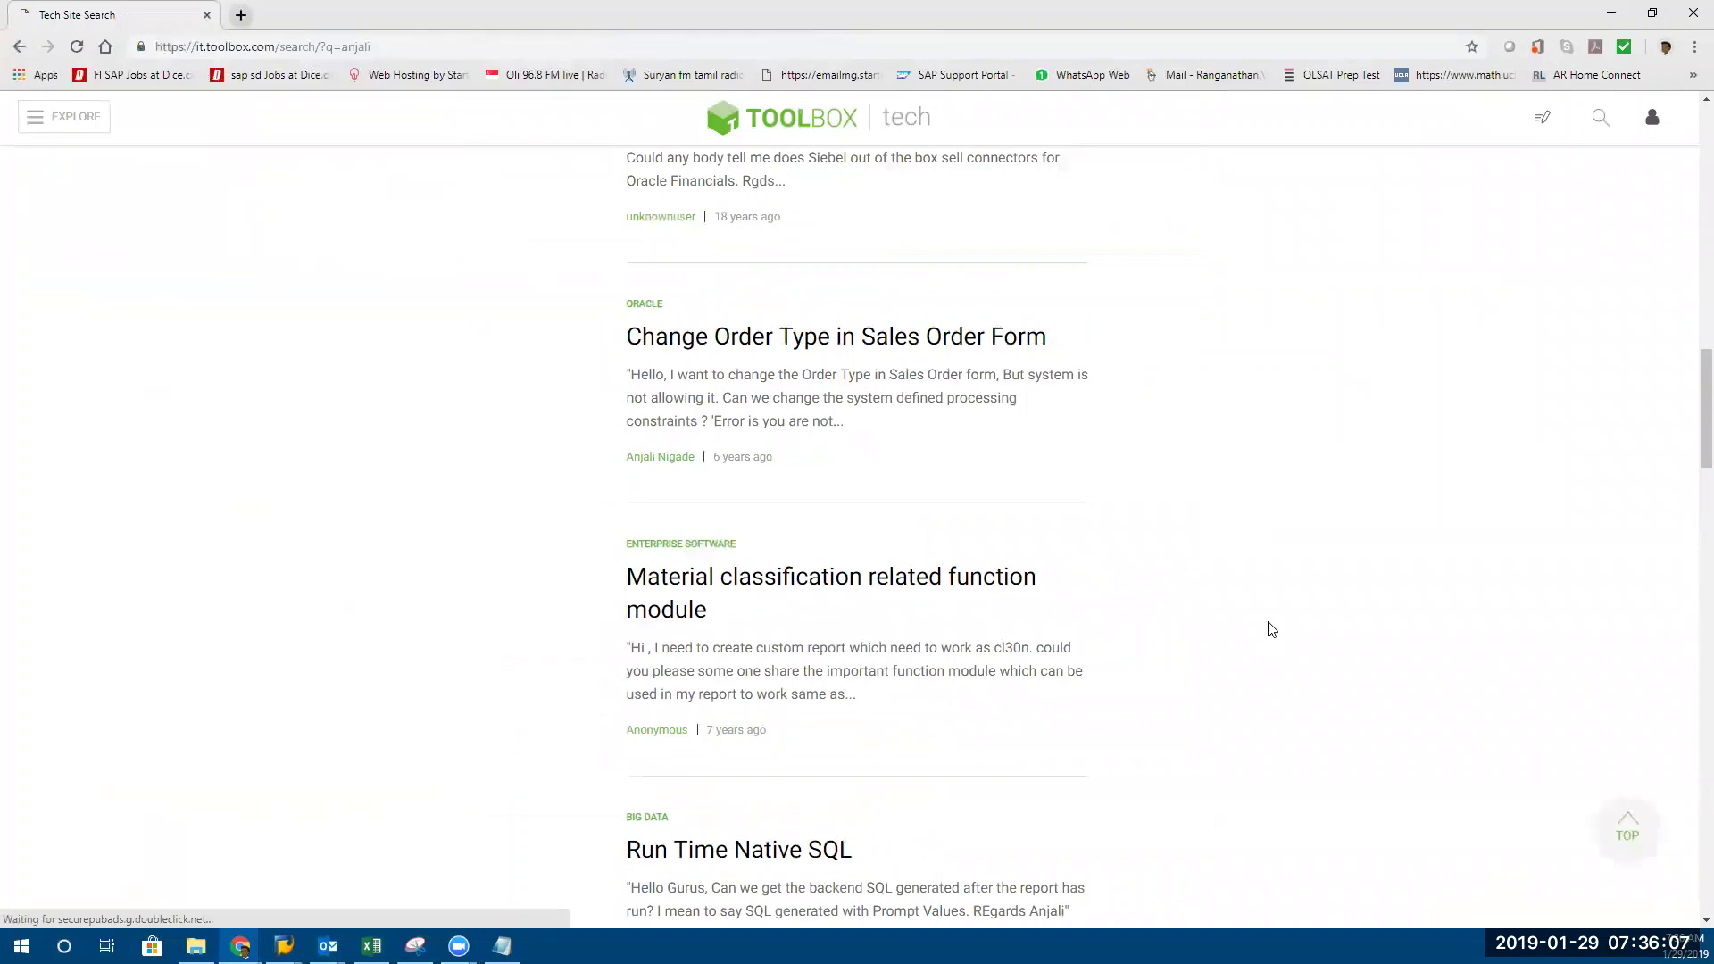
scroll(1271, 630, "down", 5)
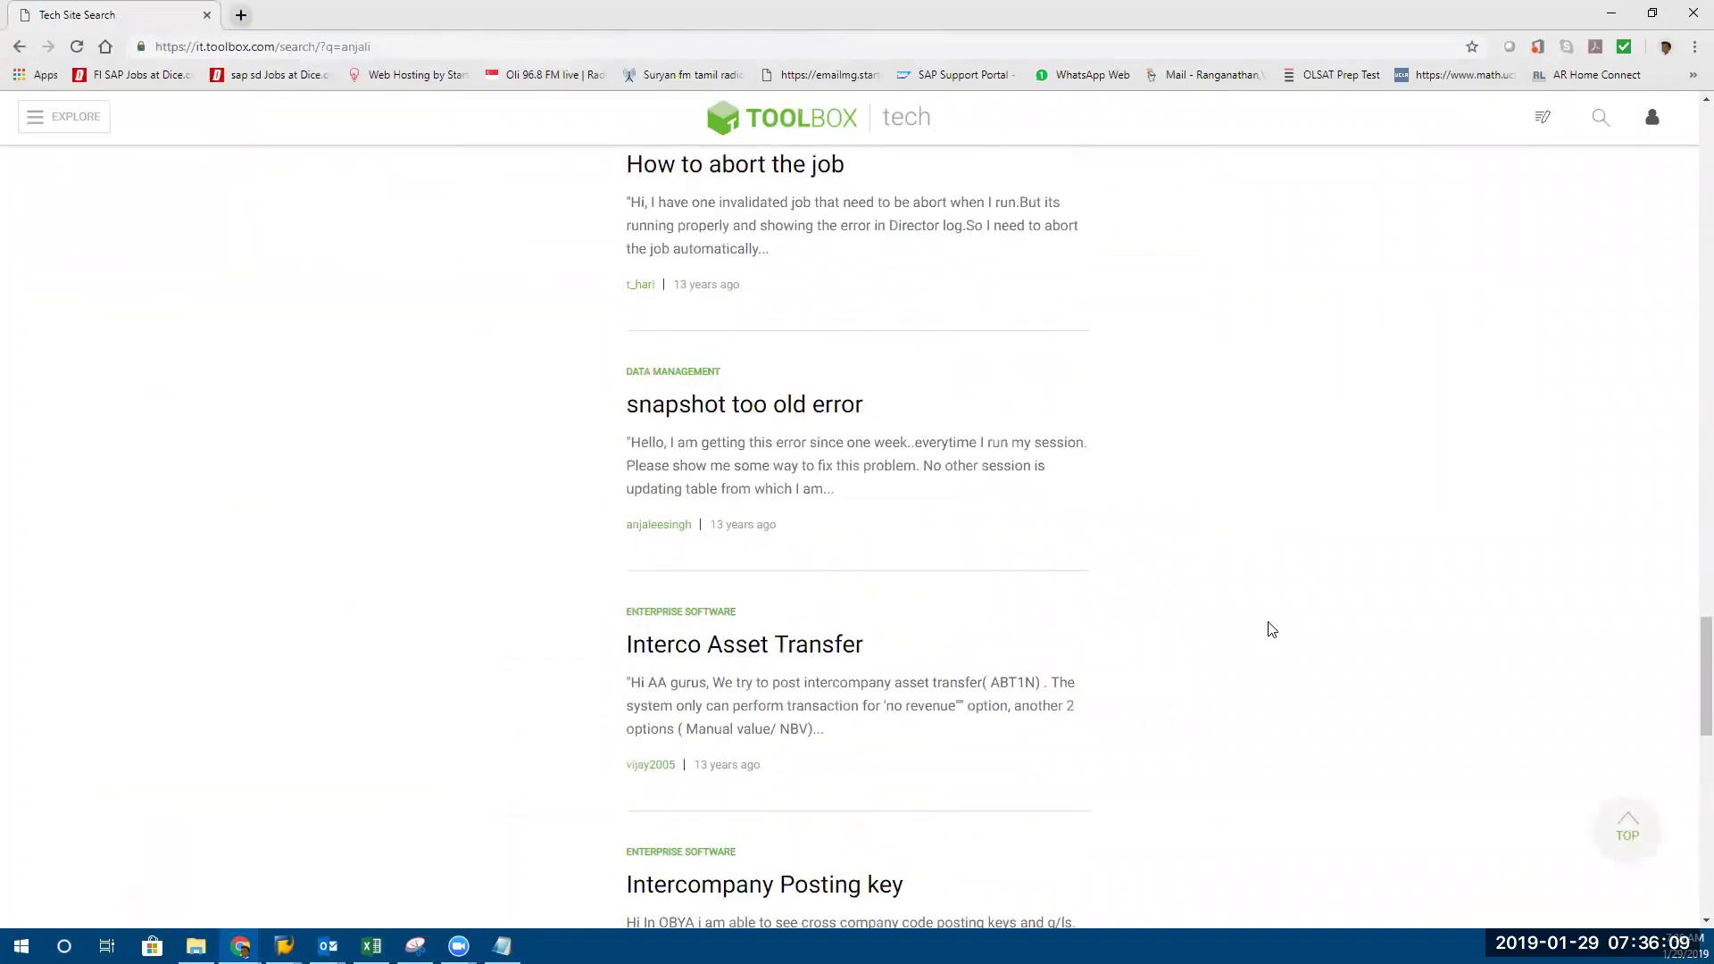
scroll(1271, 629, "down", 5)
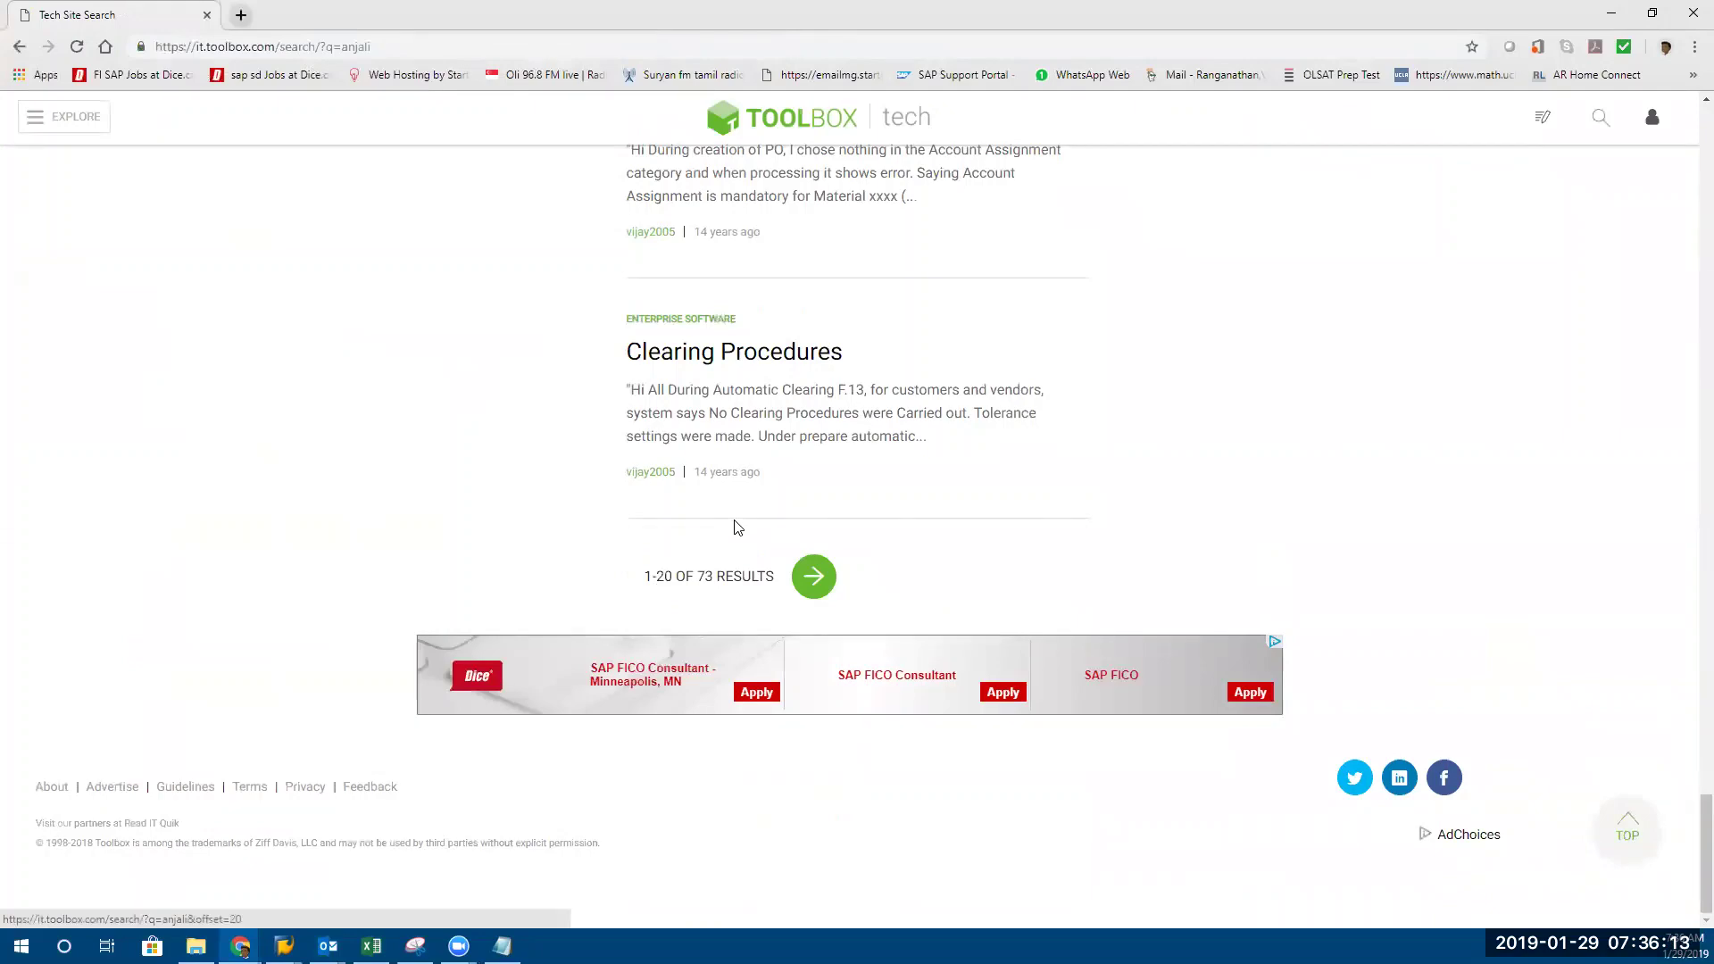
Open the Clearing Procedures question and read the question and its replies about automatic clearing F.13
left_click(734, 355)
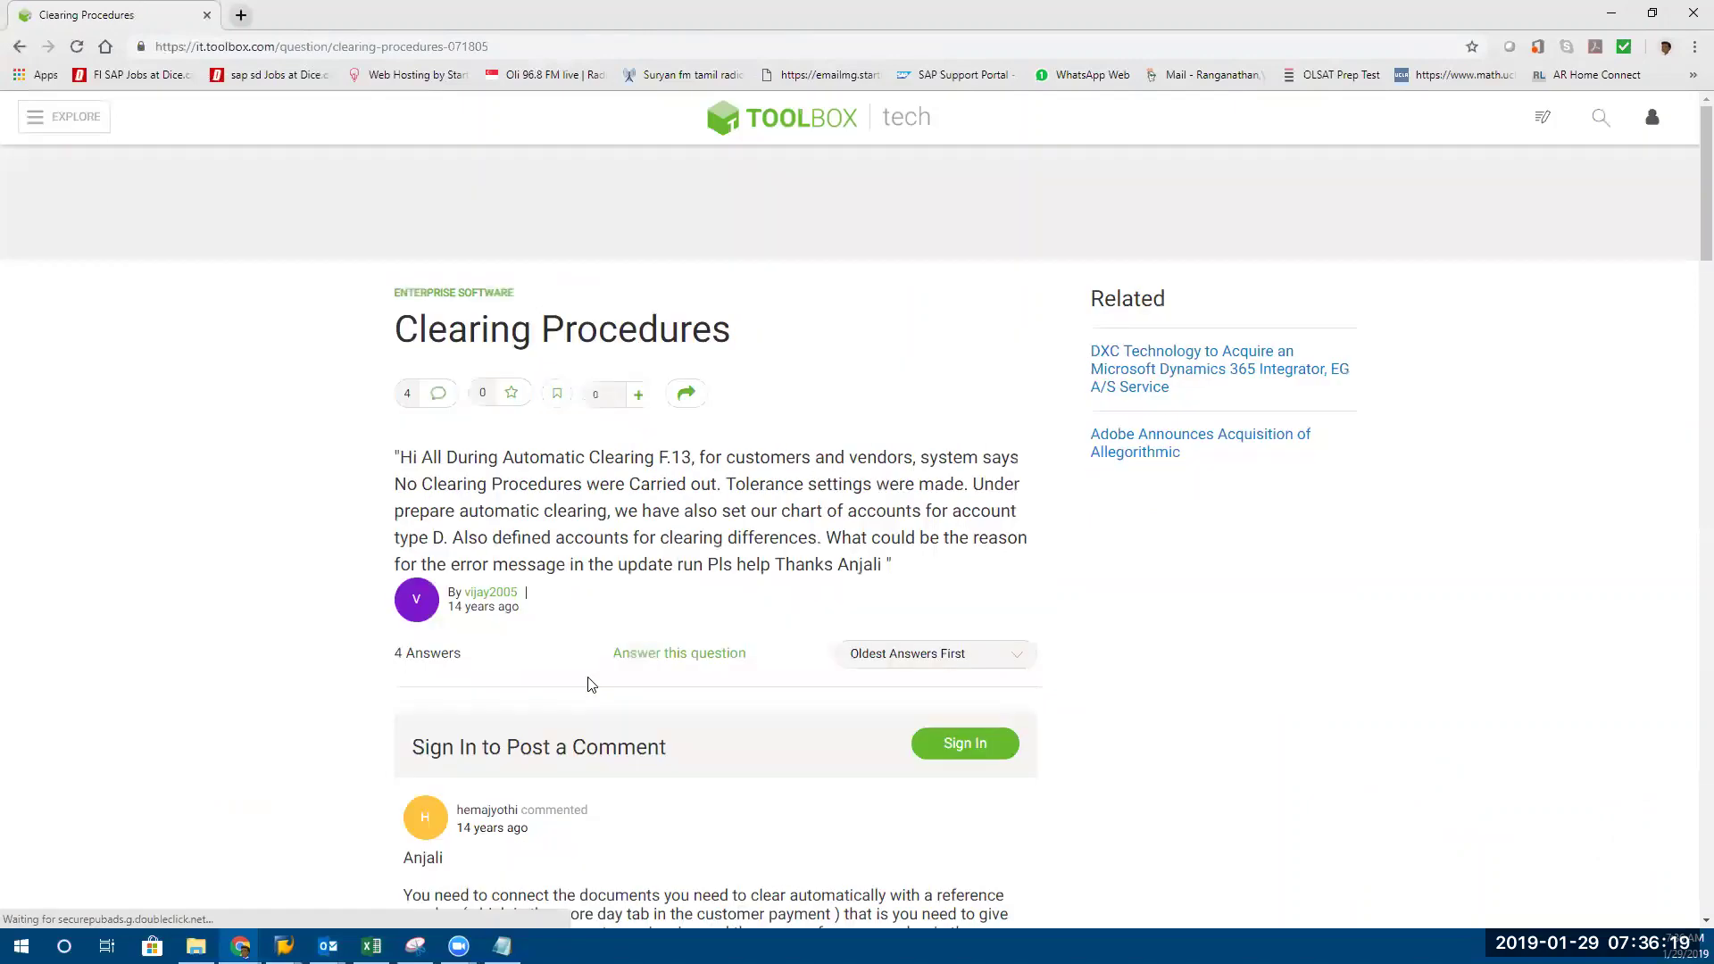
scroll(589, 685, "down", 5)
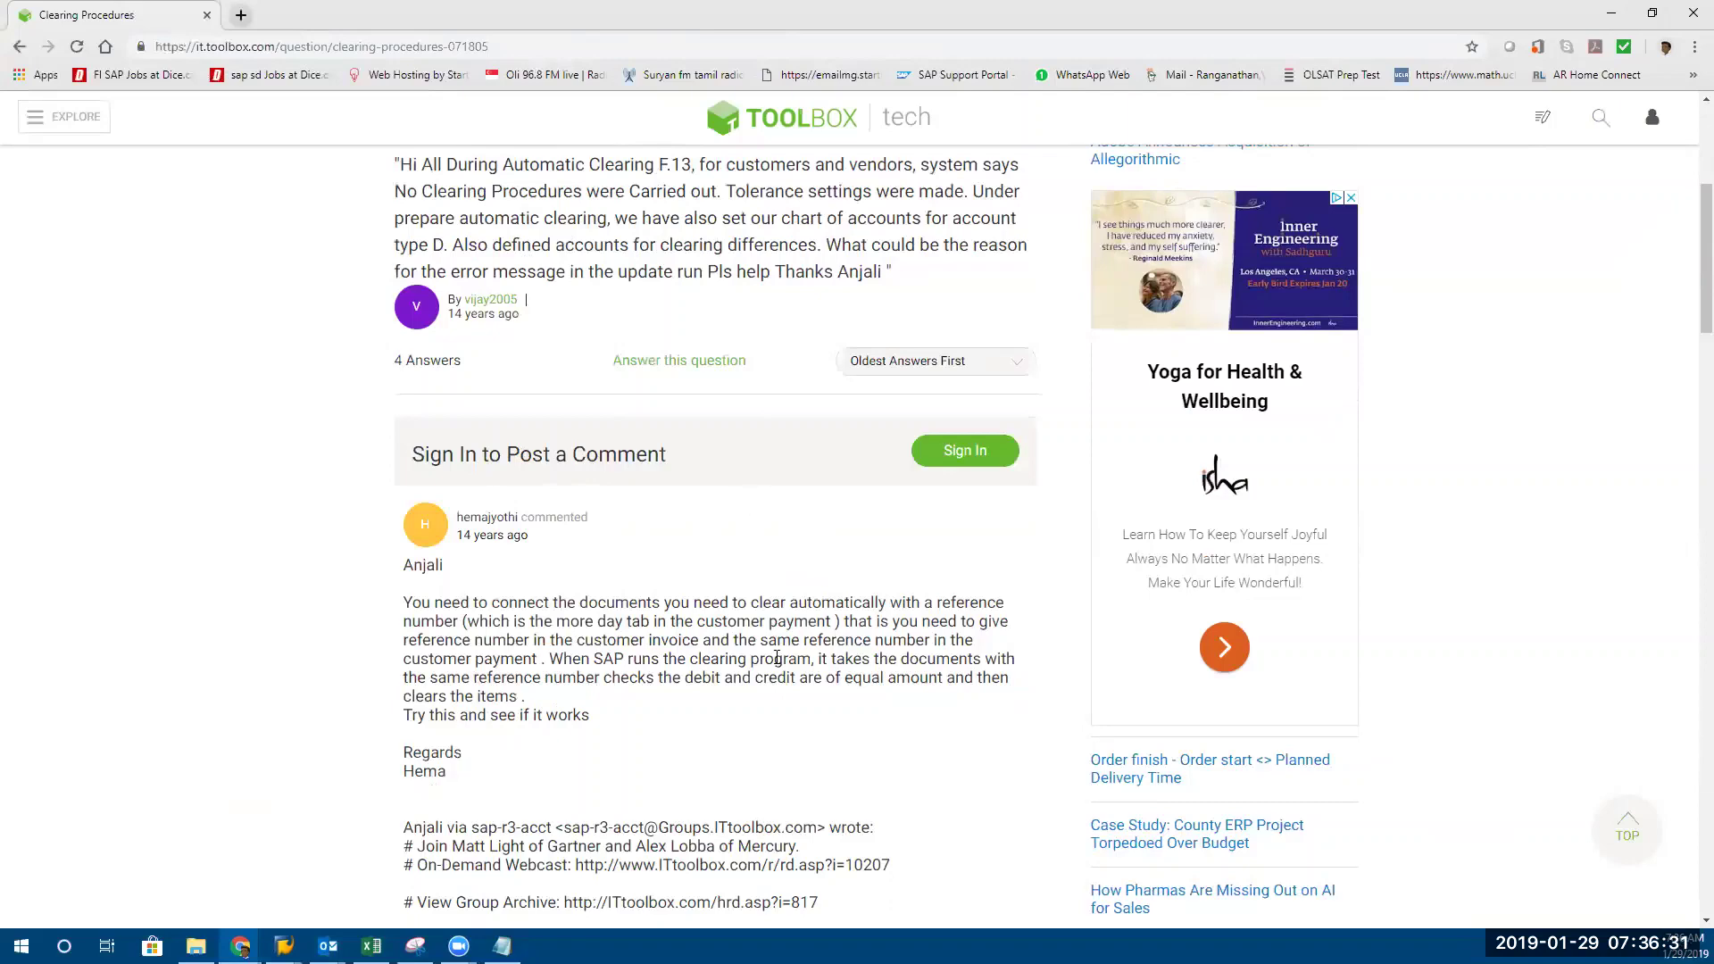
scroll(776, 658, "down", 4)
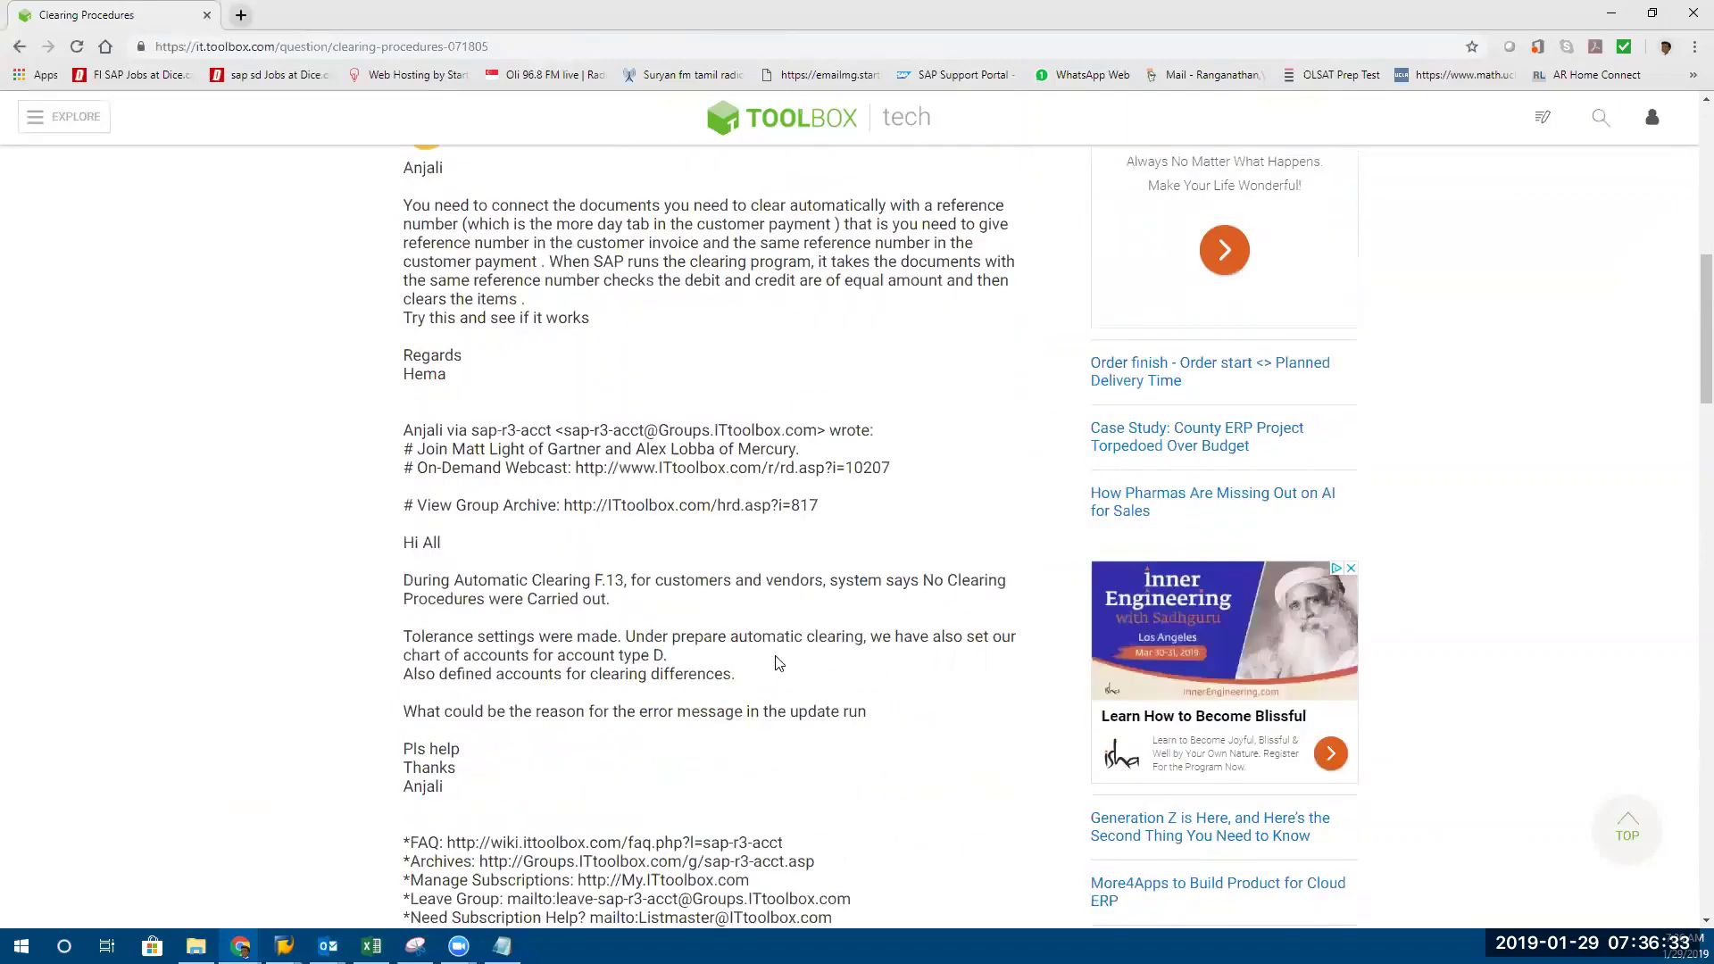
scroll(778, 663, "down", 1)
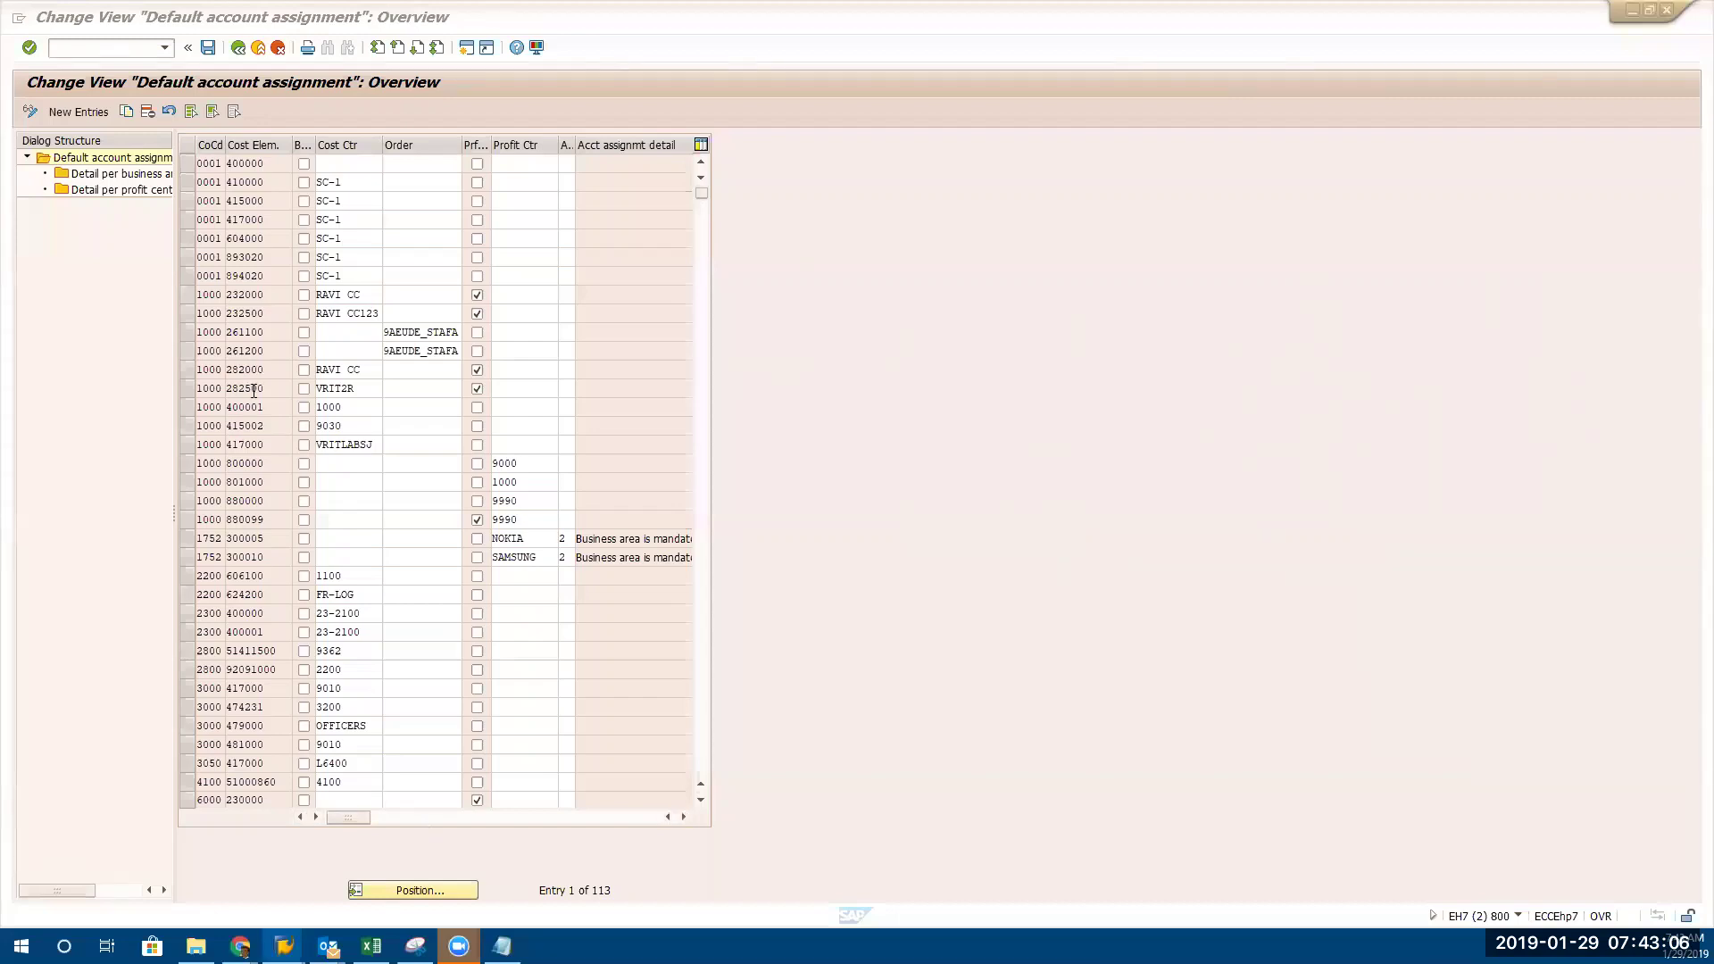
In the SAP default account assignment table, set the cost center of company code 1000 cost element 282500 to VRITLABSJ and save
left_click(368, 385)
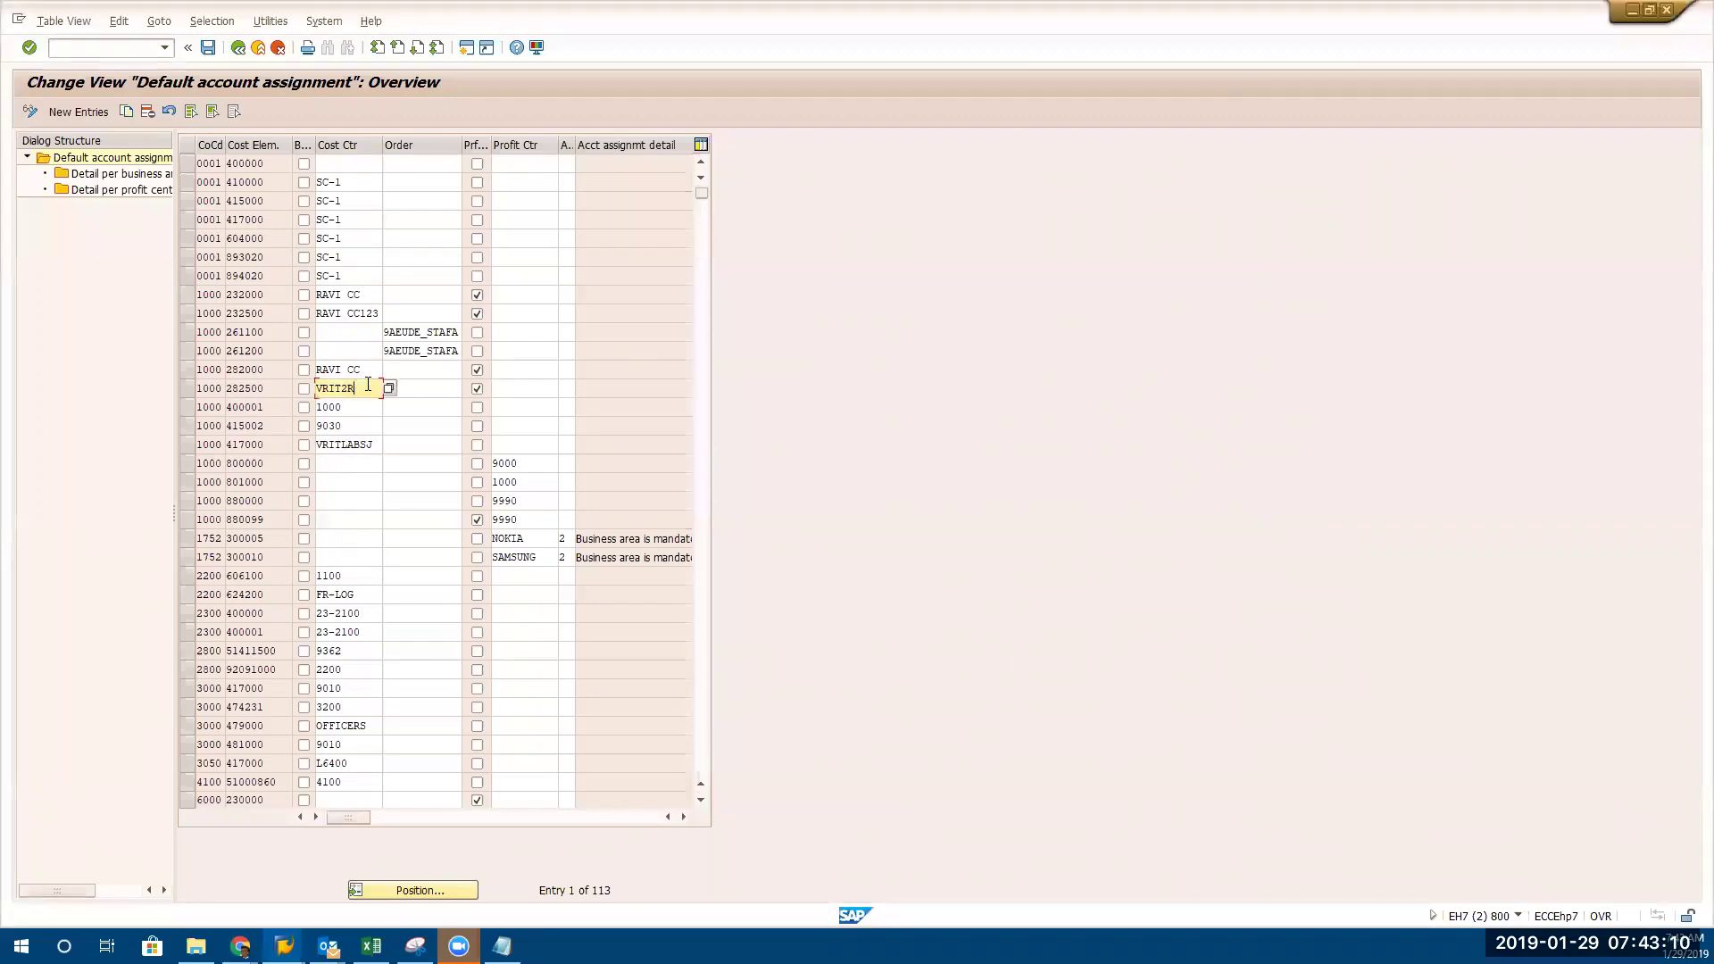
left_click_drag(368, 385, 290, 386)
left_click(366, 389)
left_click_drag(366, 389, 310, 394)
key("BackSpace")
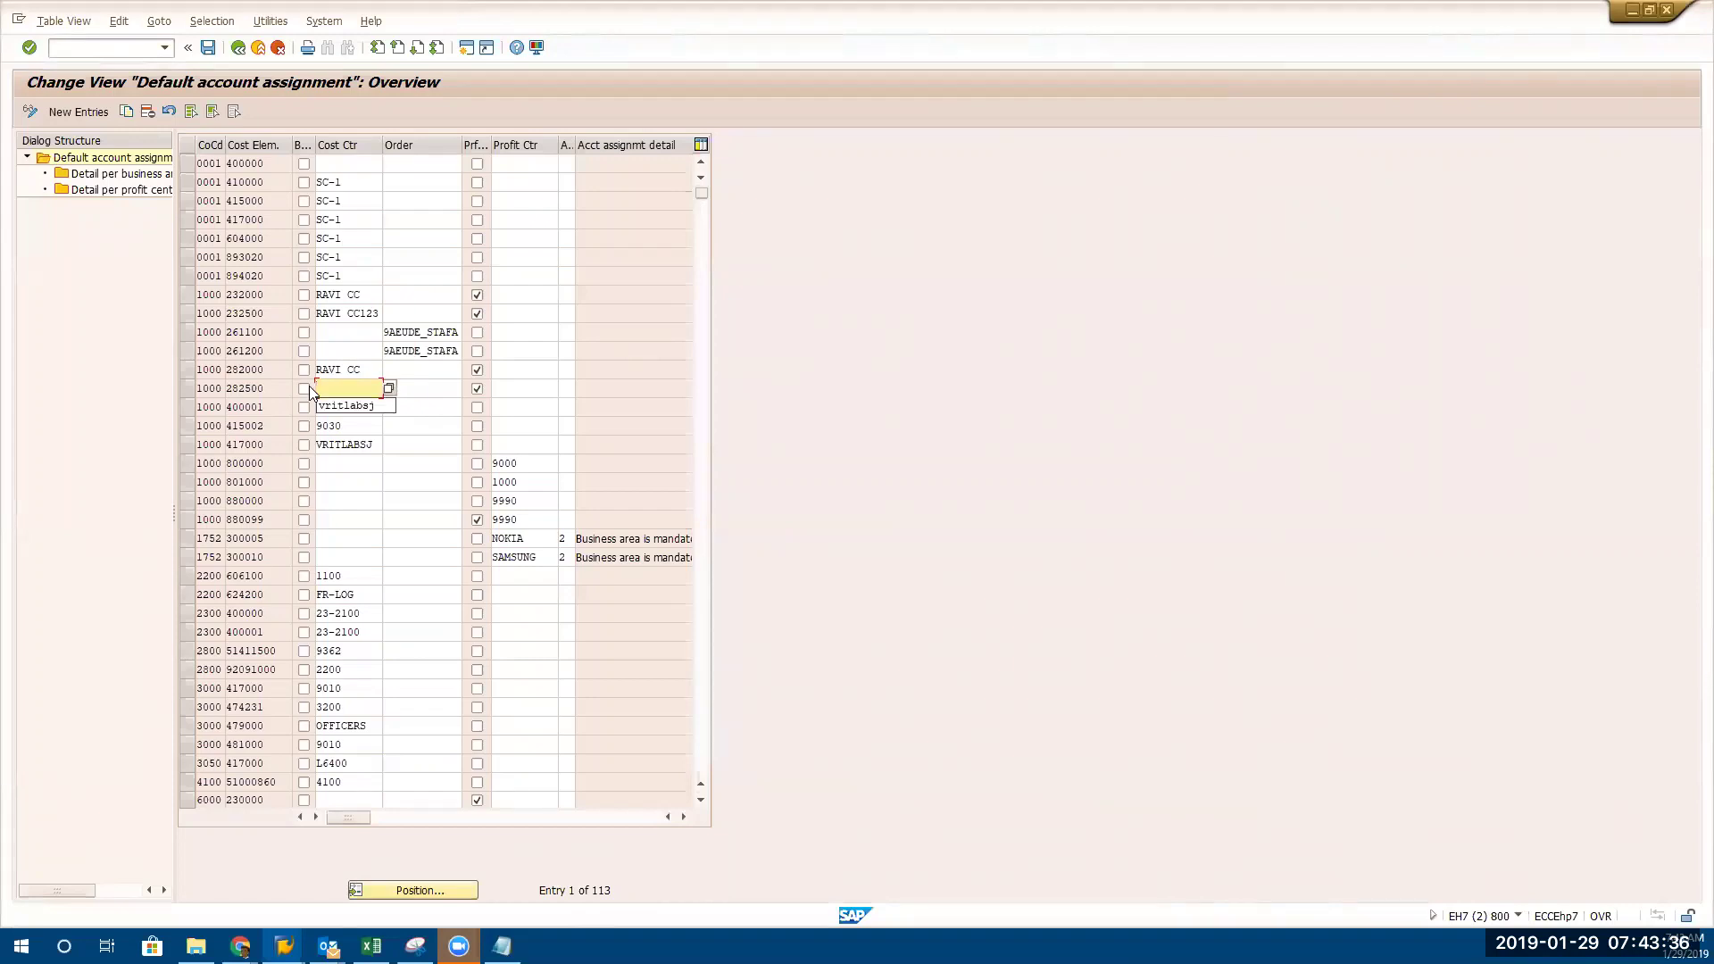
left_click(341, 406)
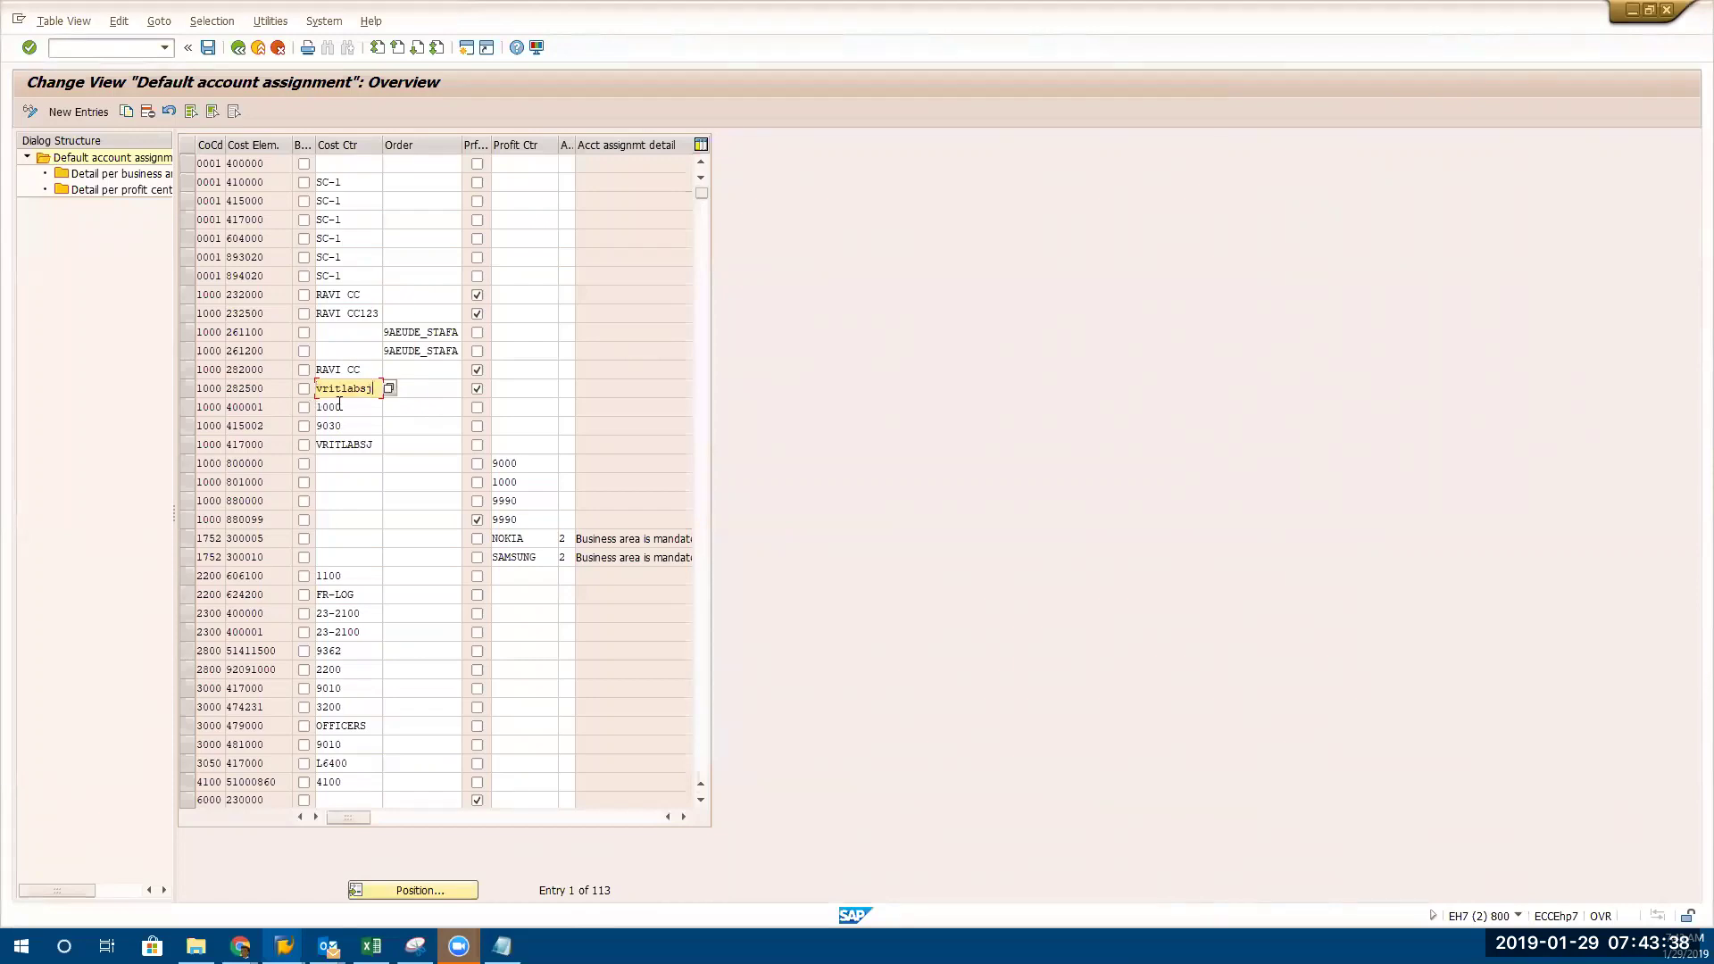
left_click(208, 48)
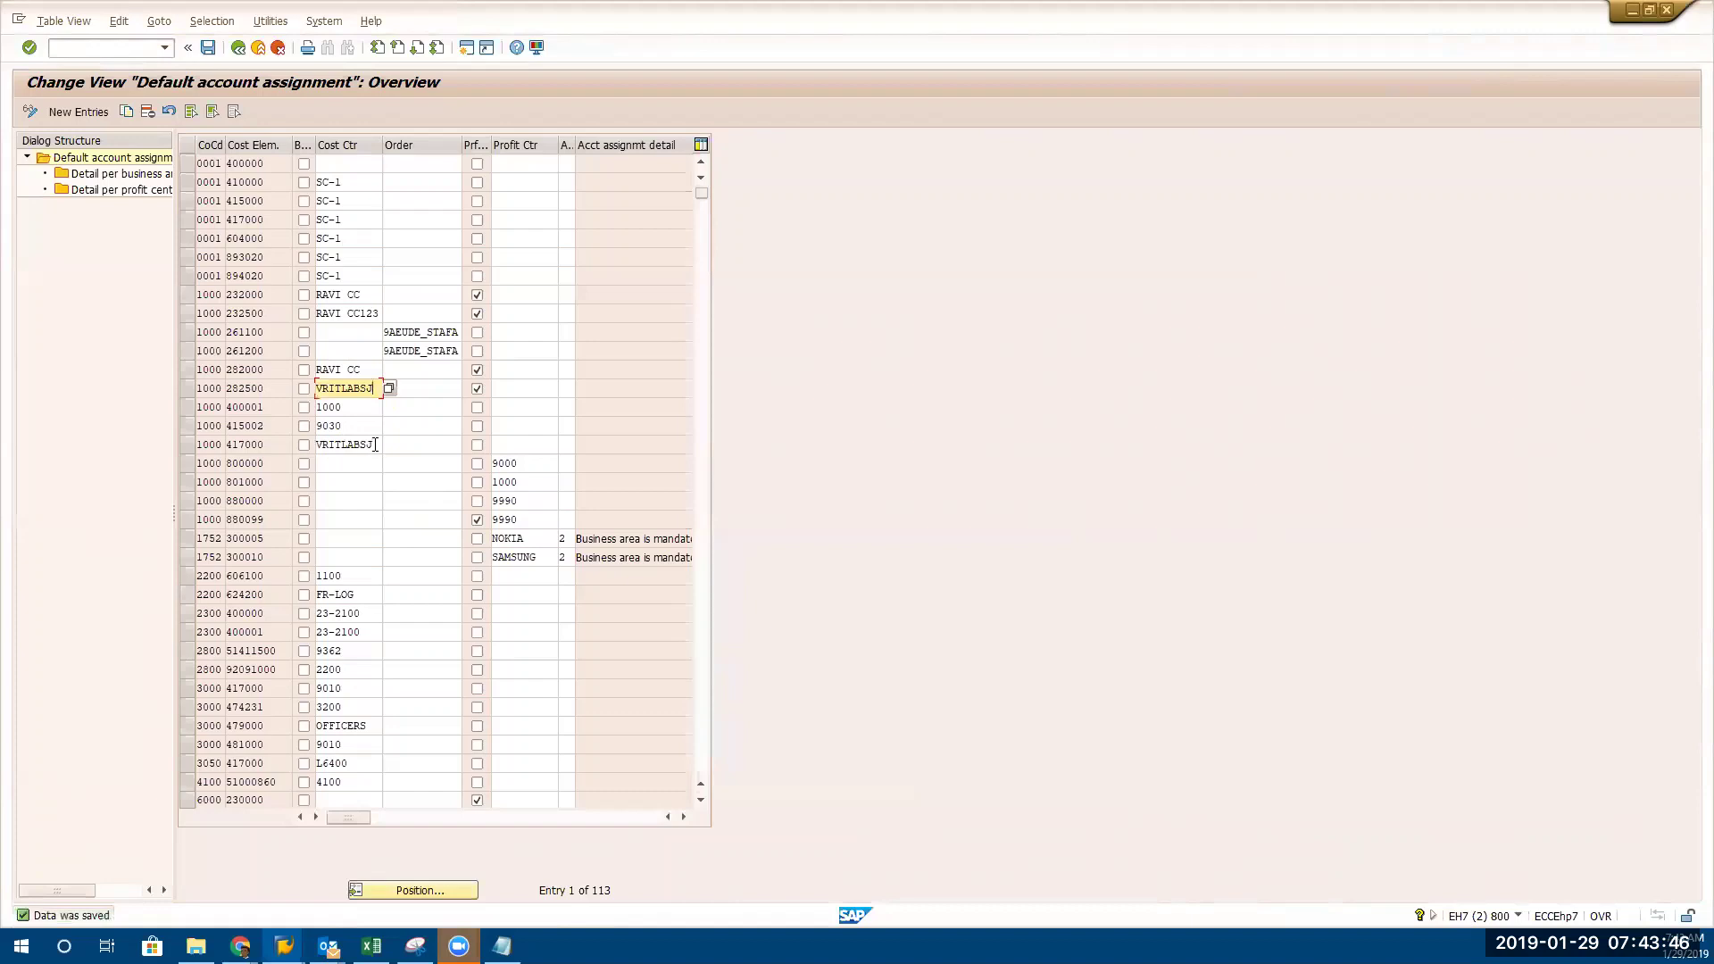
Set the cost center of company code 1000 cost element 417000 to VRIT2R and save the table
double_click(375, 445)
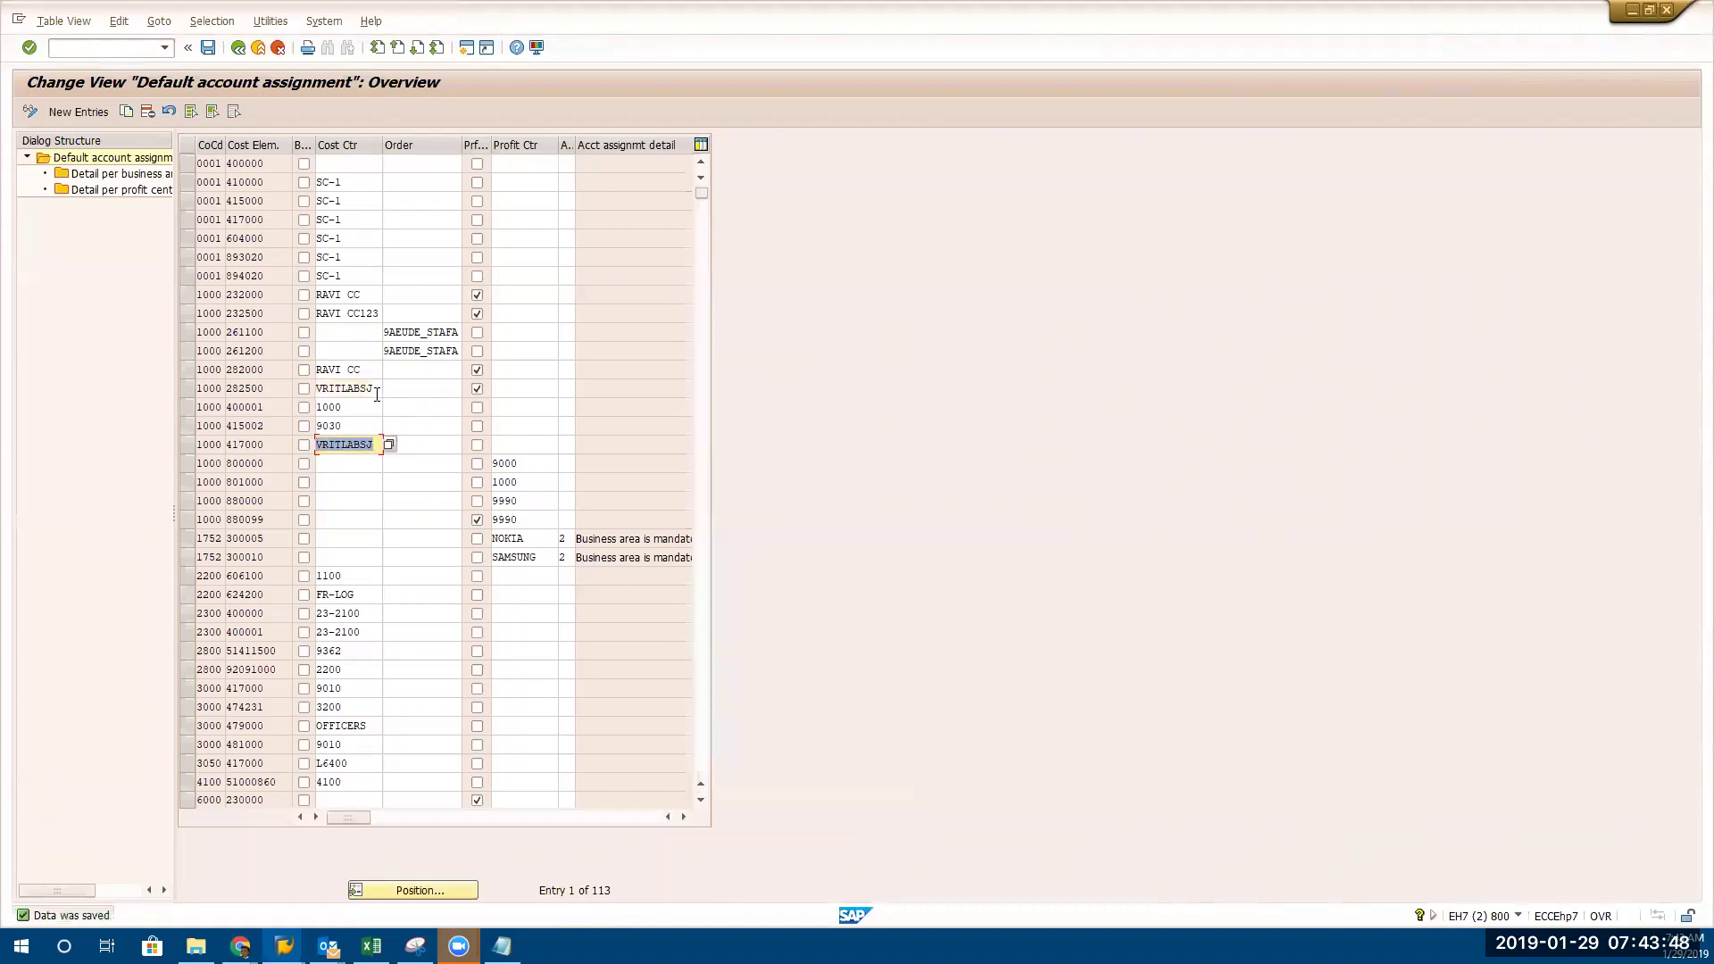
type("vrit2r")
key("Return")
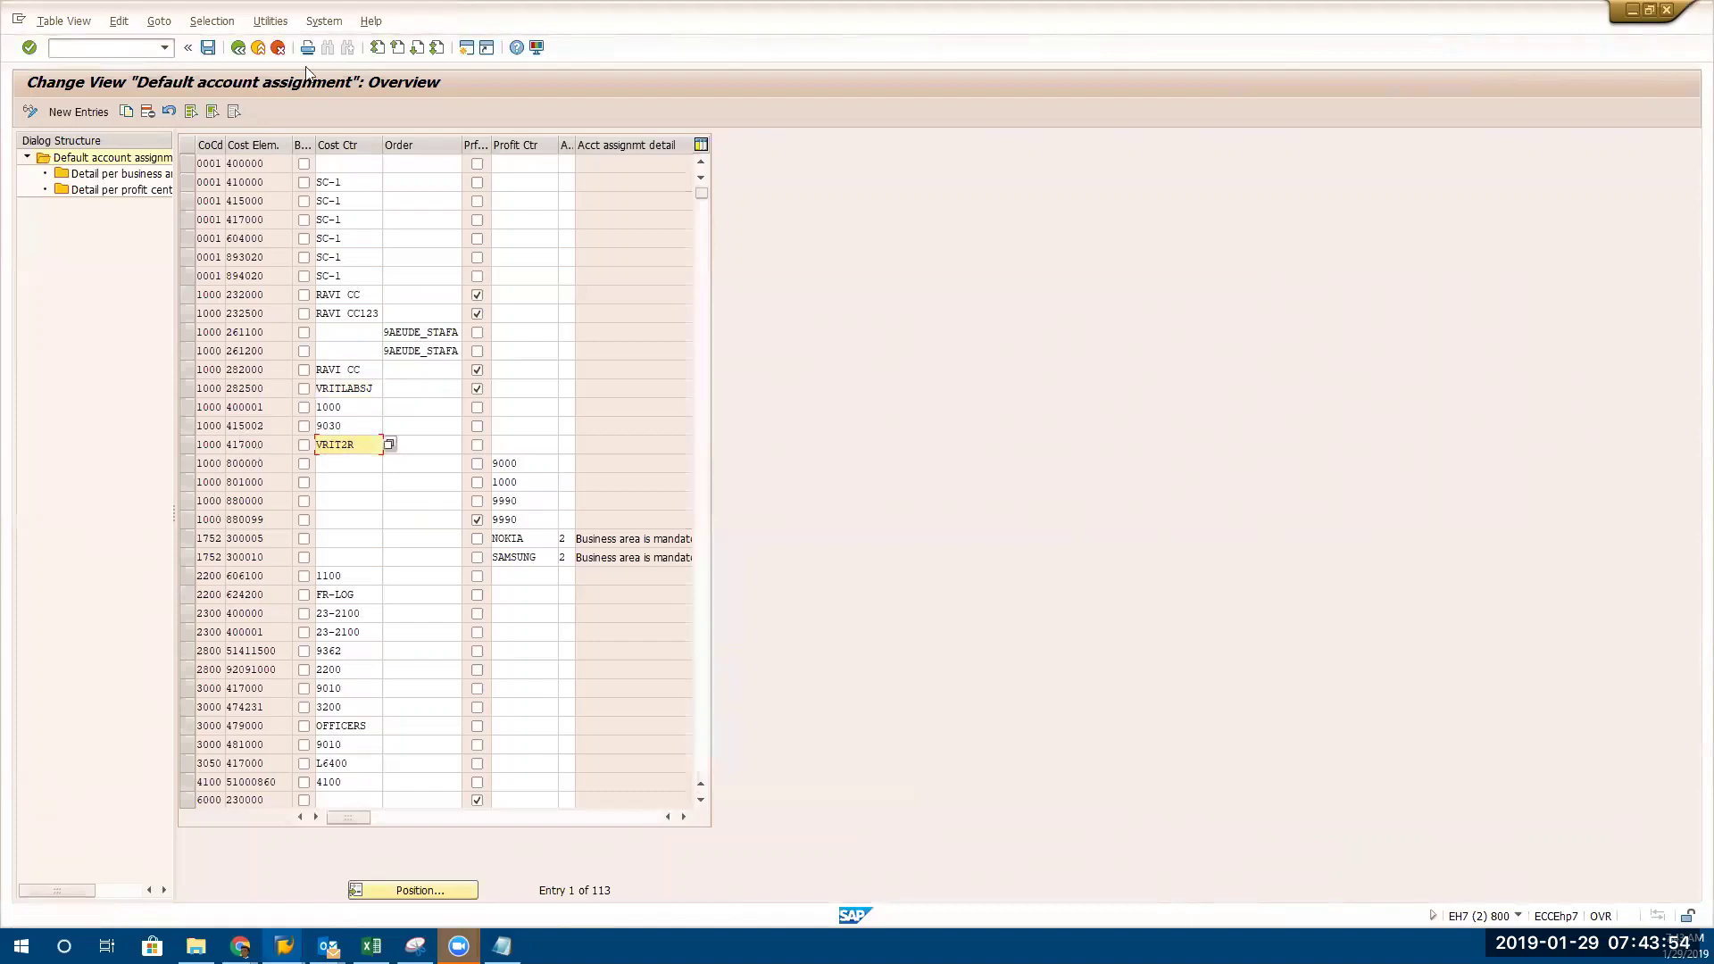
left_click(207, 48)
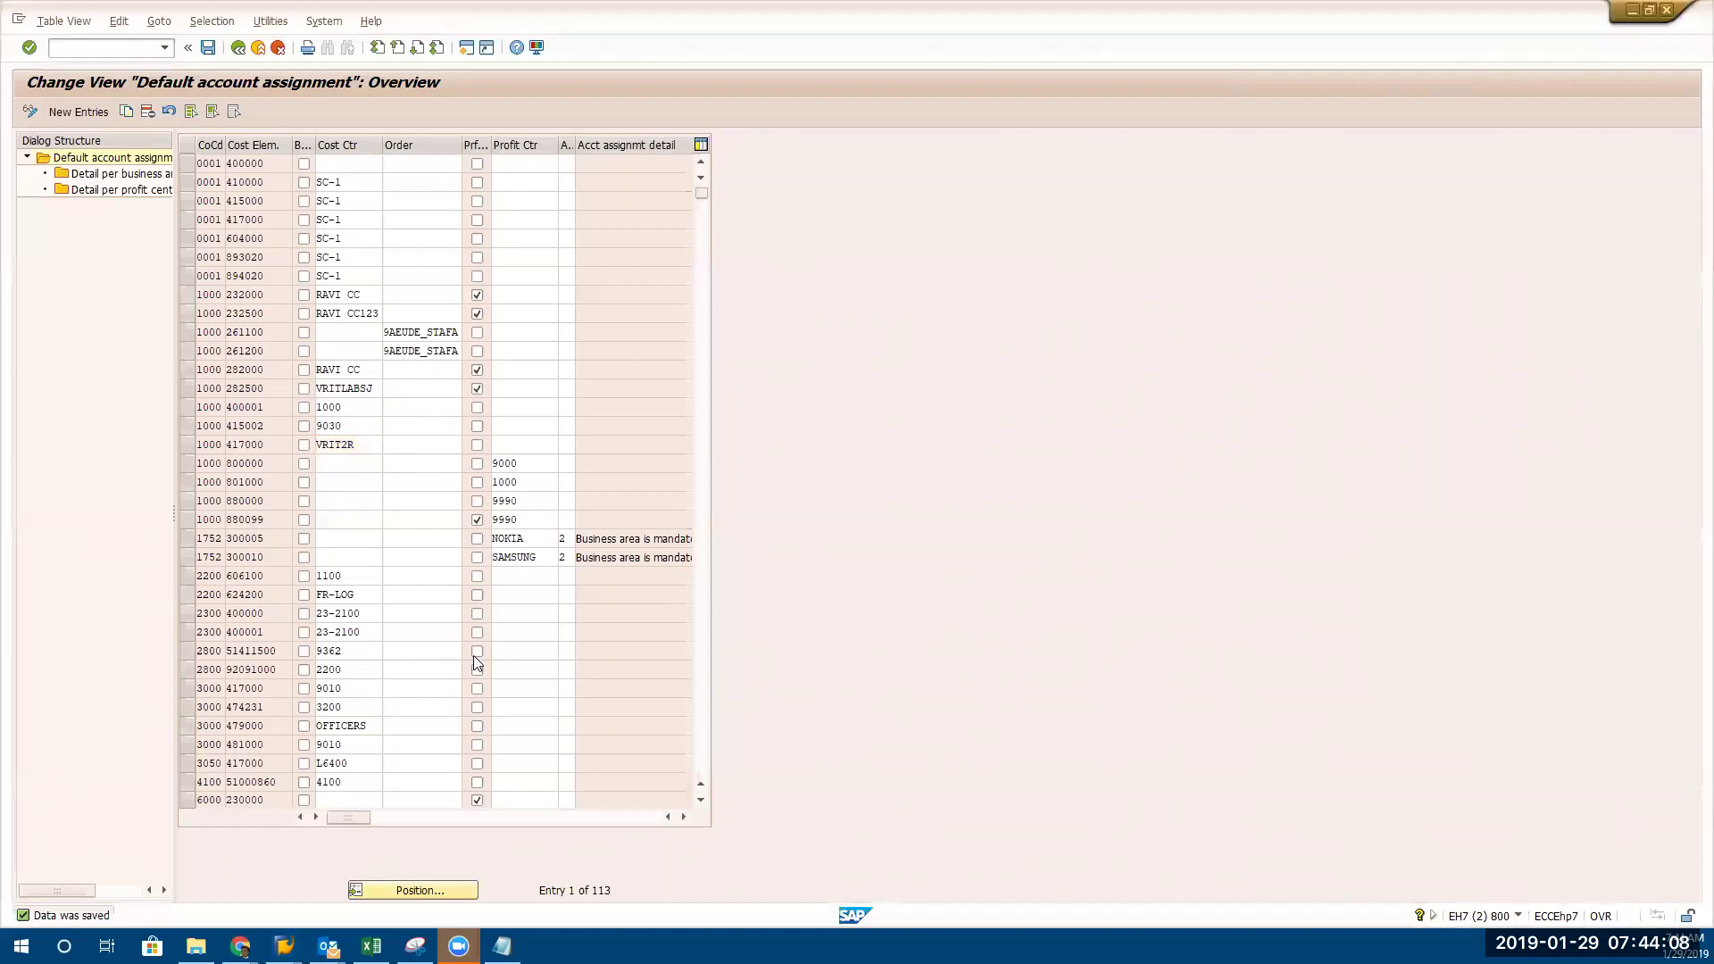
Switch to the OKB9 Set up.txt notes in Notepad and review the start of the account number list
left_click(357, 445)
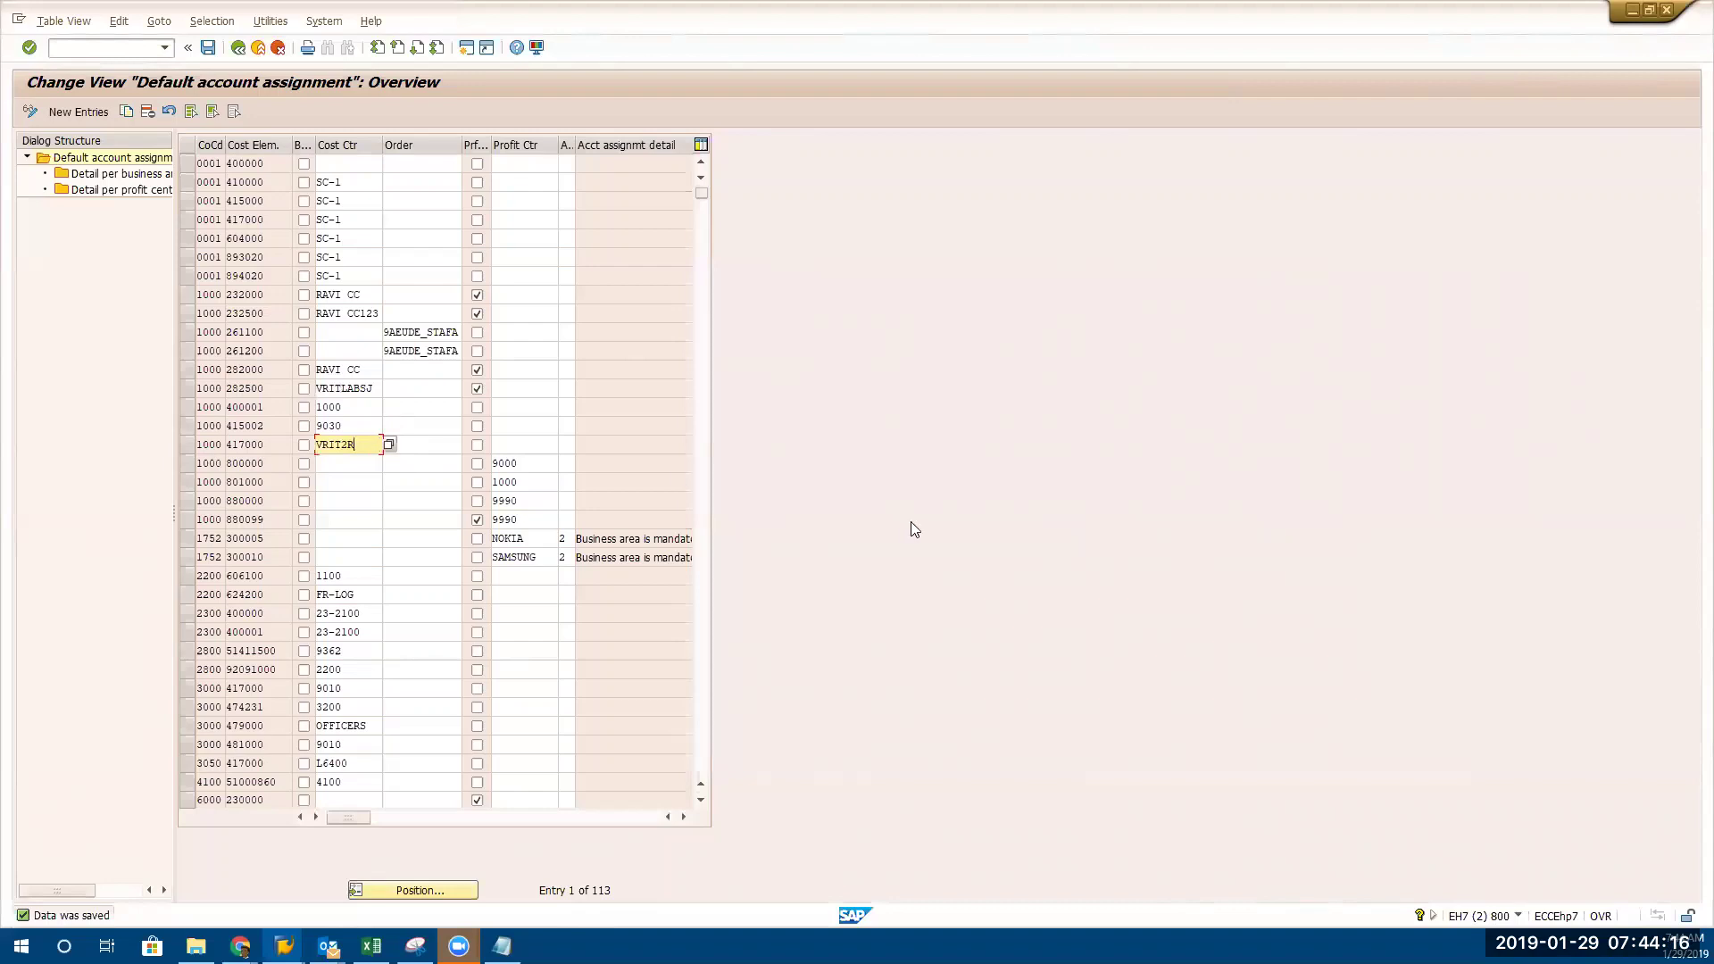
key("alt+Tab")
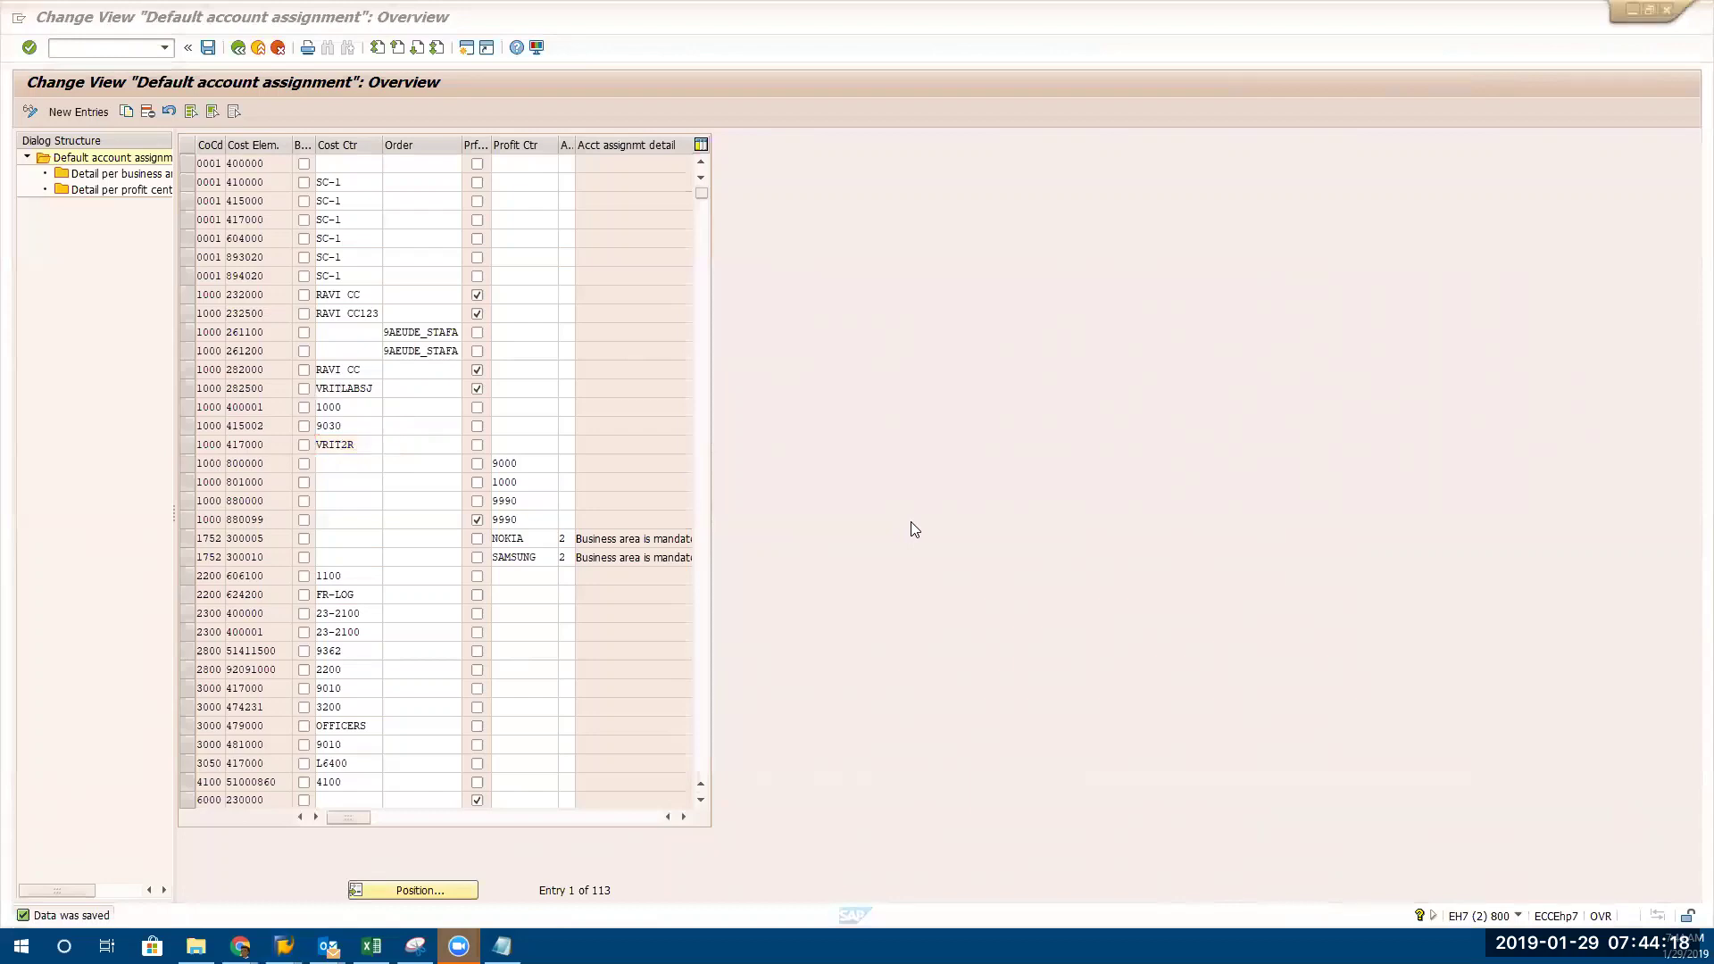
key("alt+Tab")
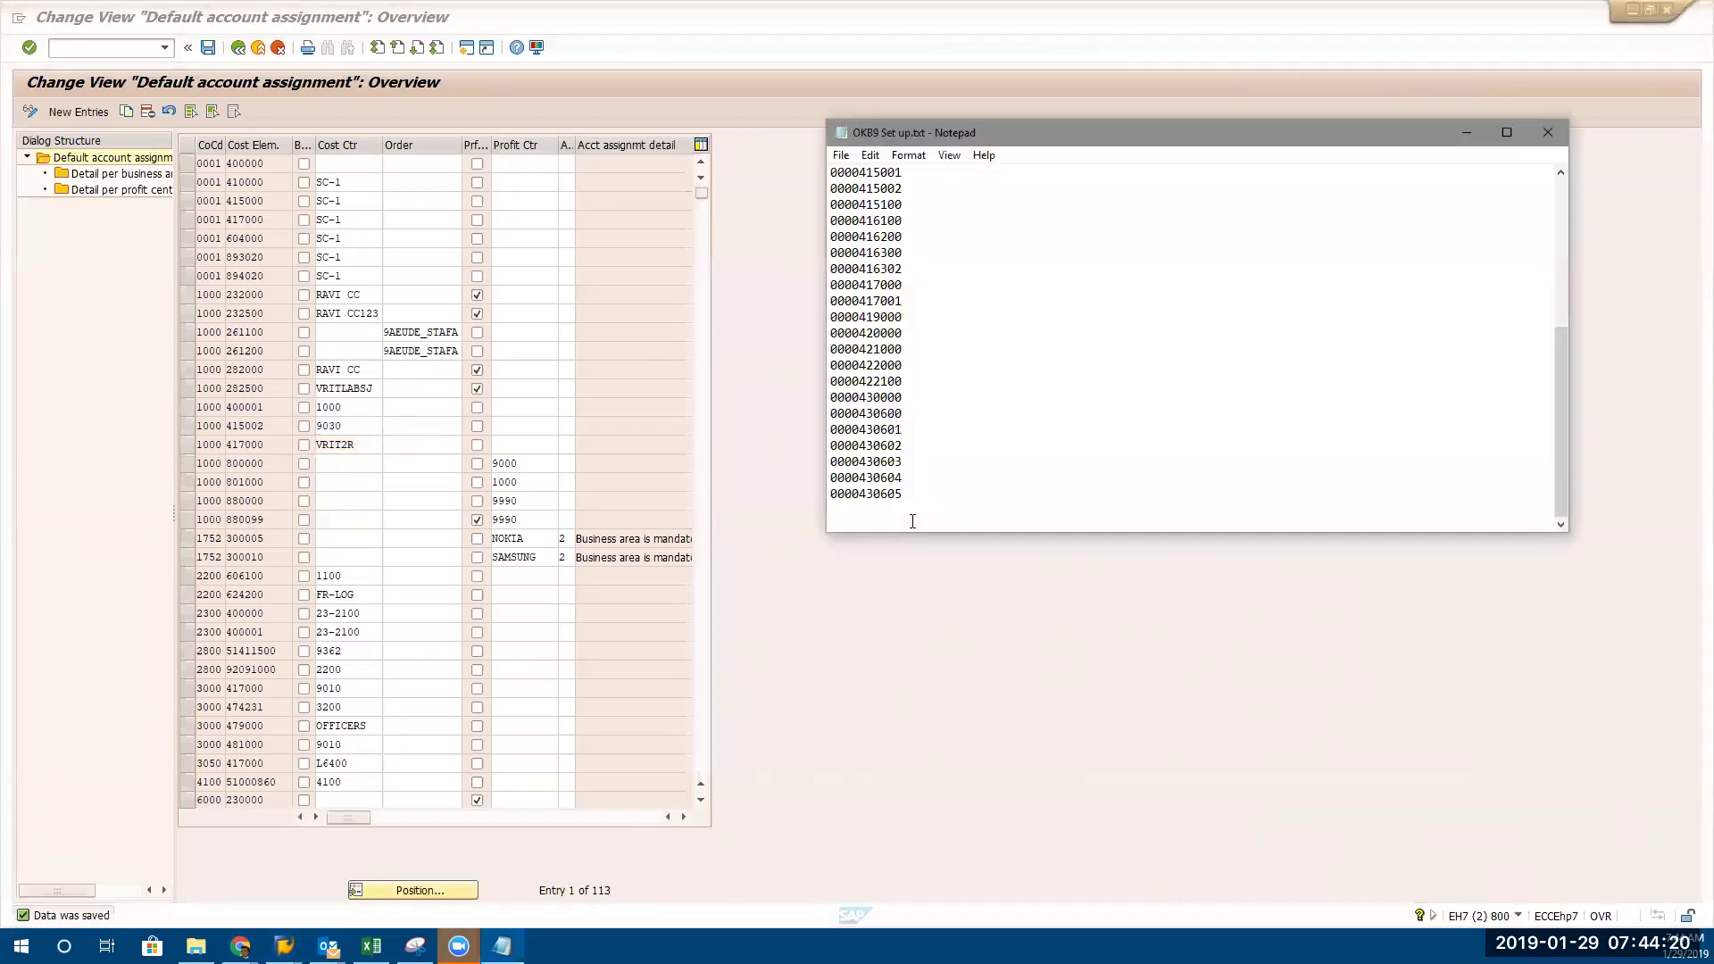
scroll(995, 277, "up", 3)
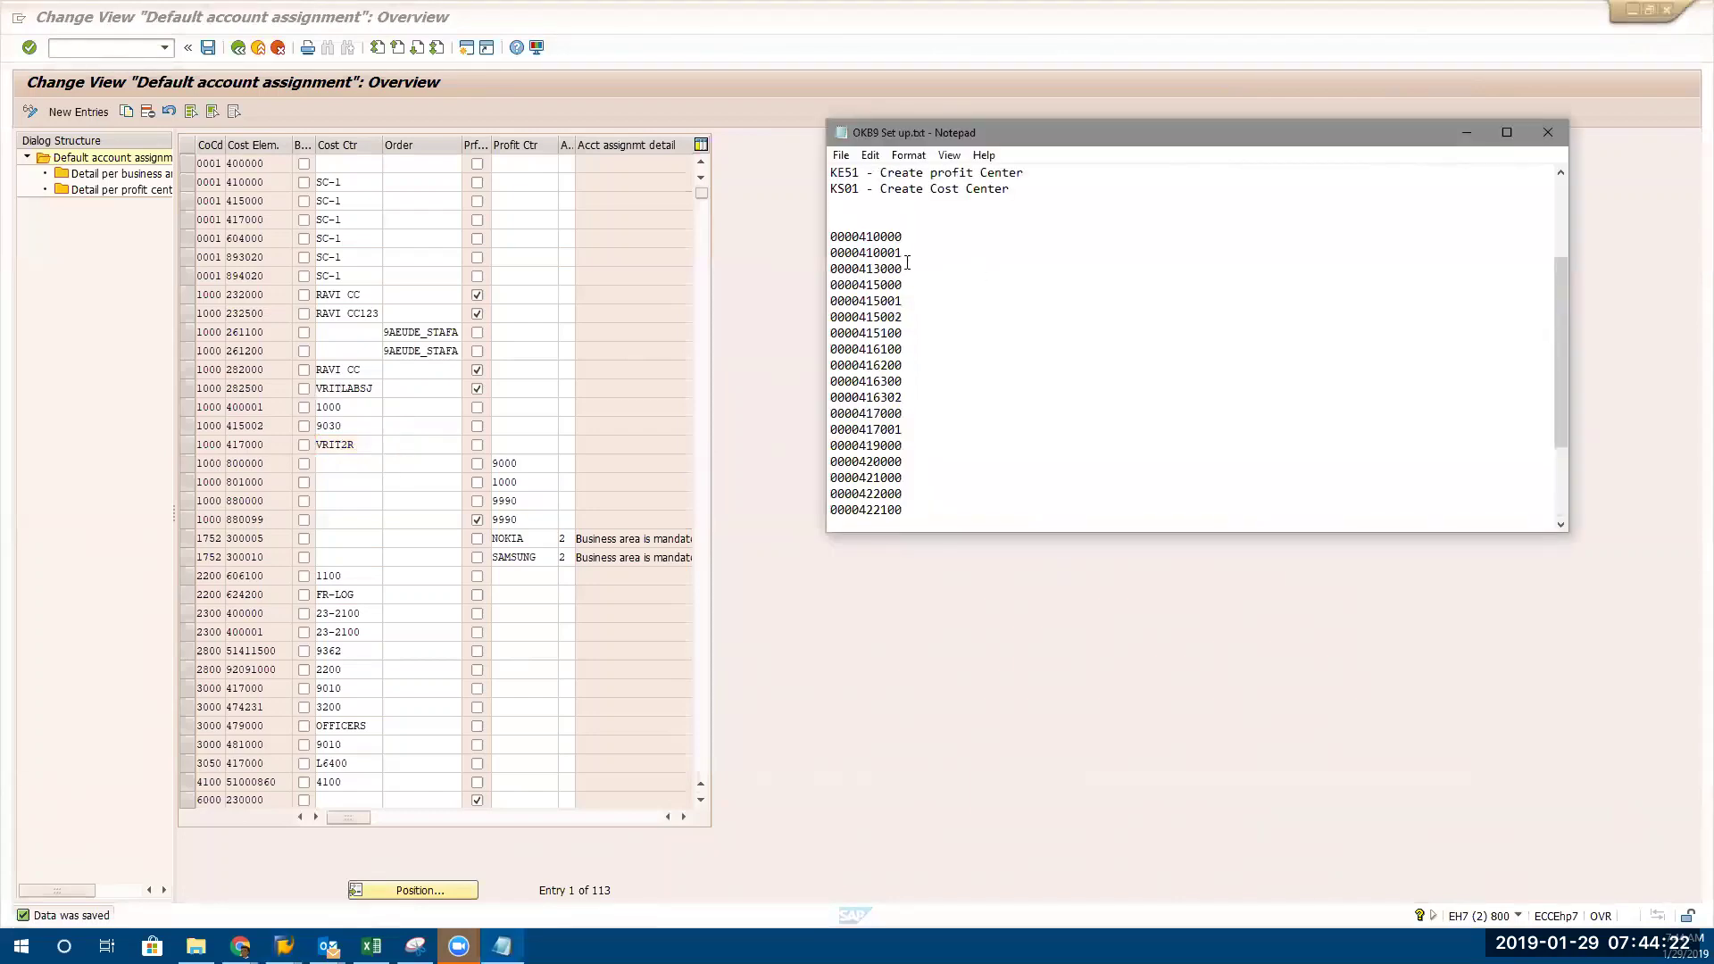
left_click_drag(903, 268, 819, 265)
left_click(189, 447)
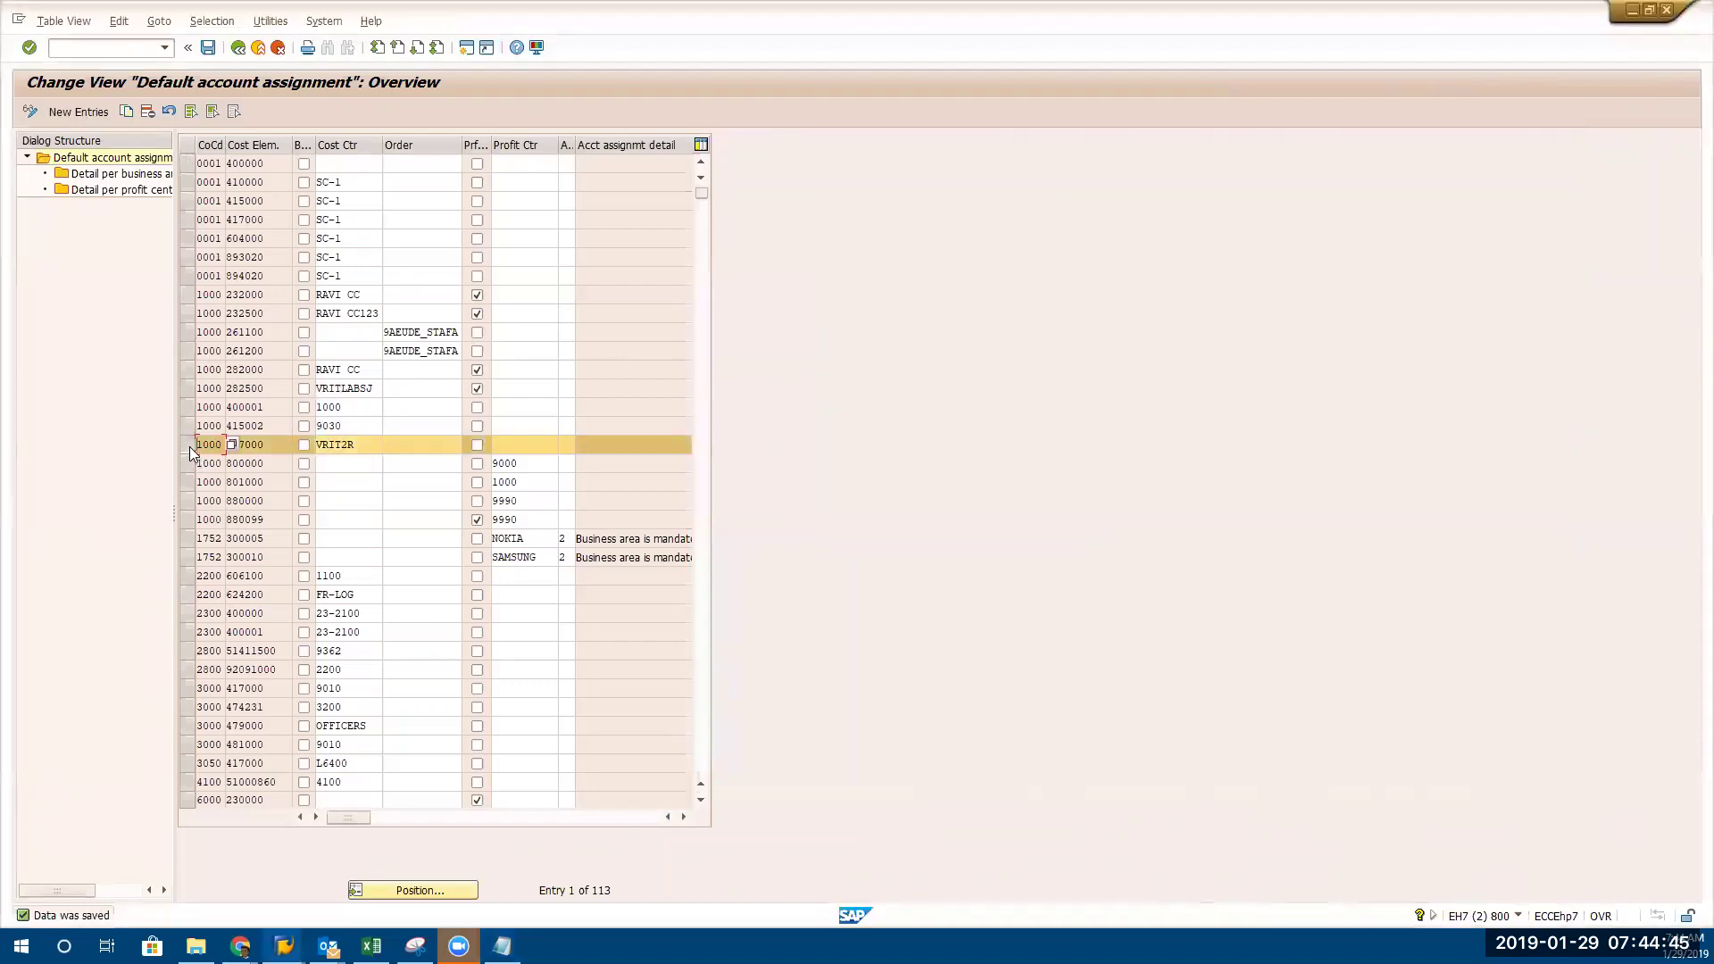
left_click(127, 110)
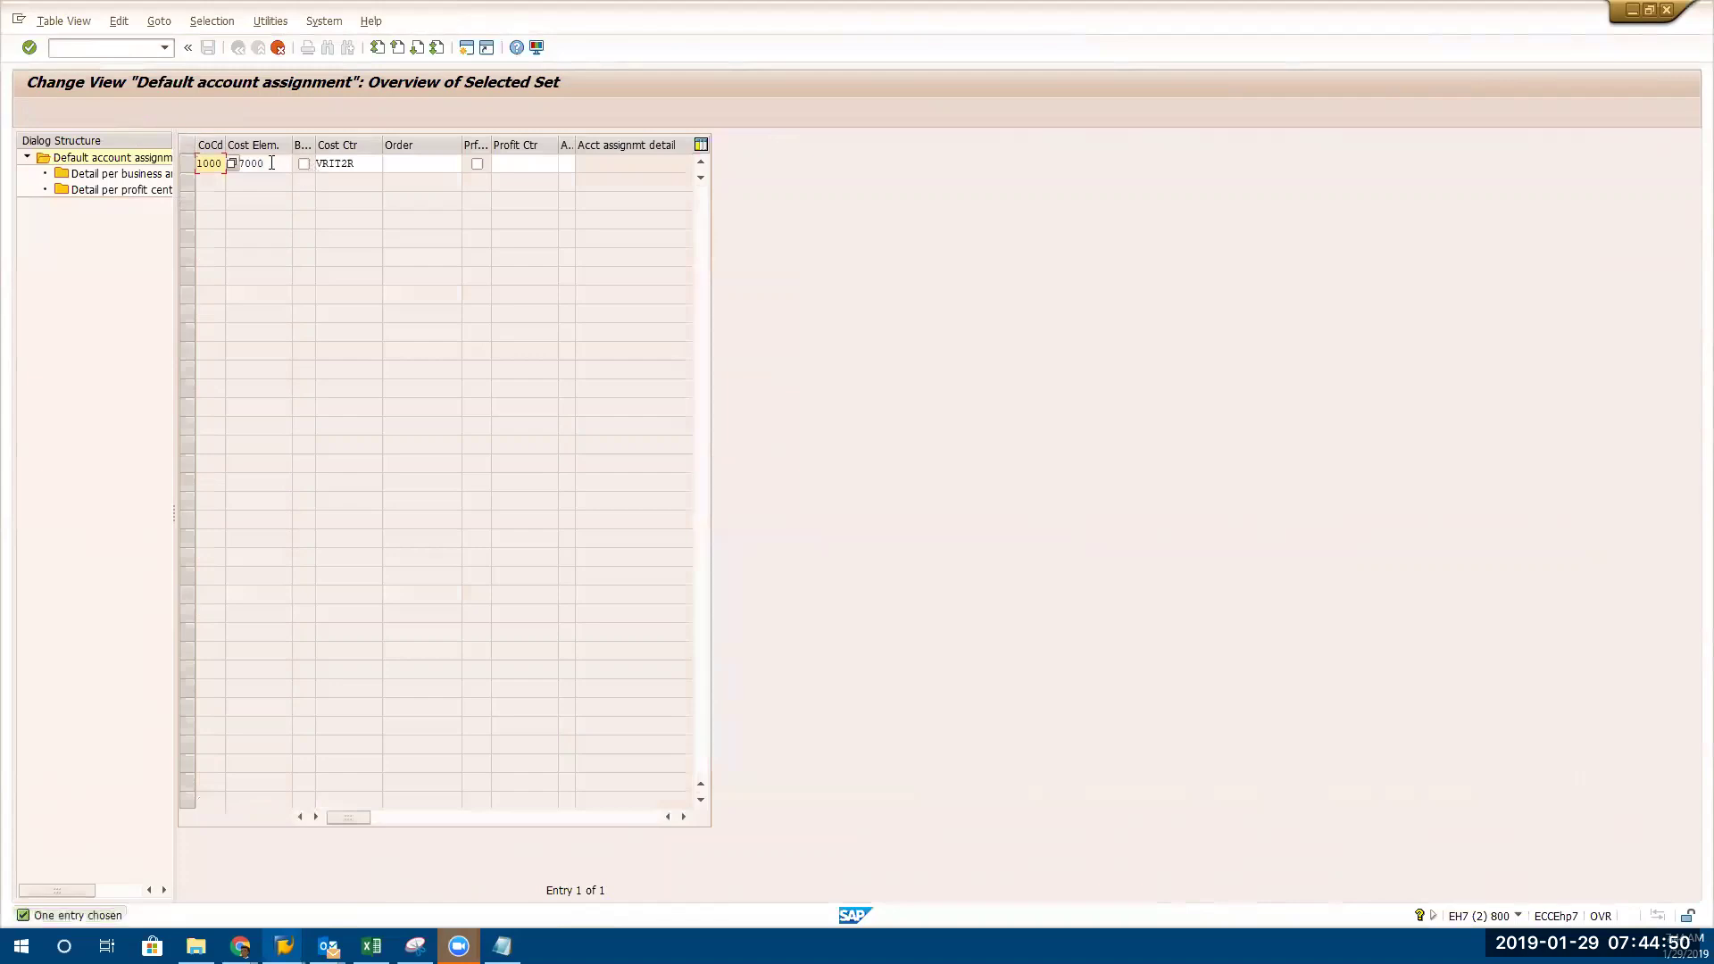
key("Tab")
key("ctrl+v")
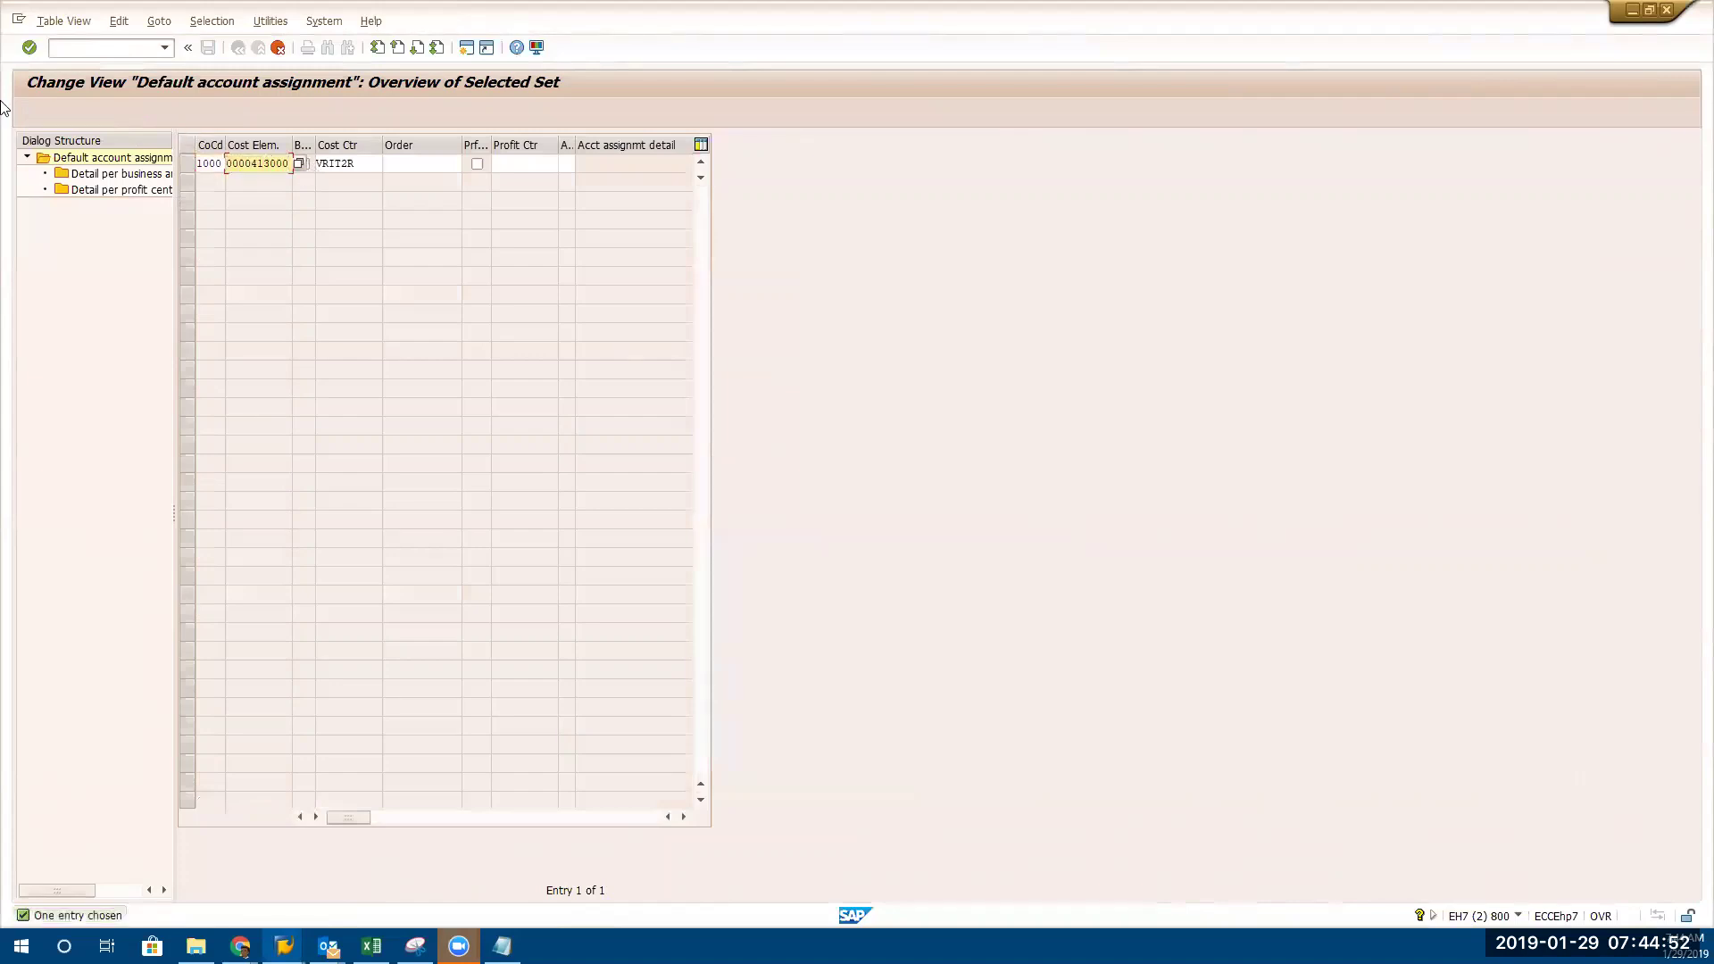
List the cost centers of controlling area 1000 for the copied entry and sort them by person responsible
left_click(371, 170)
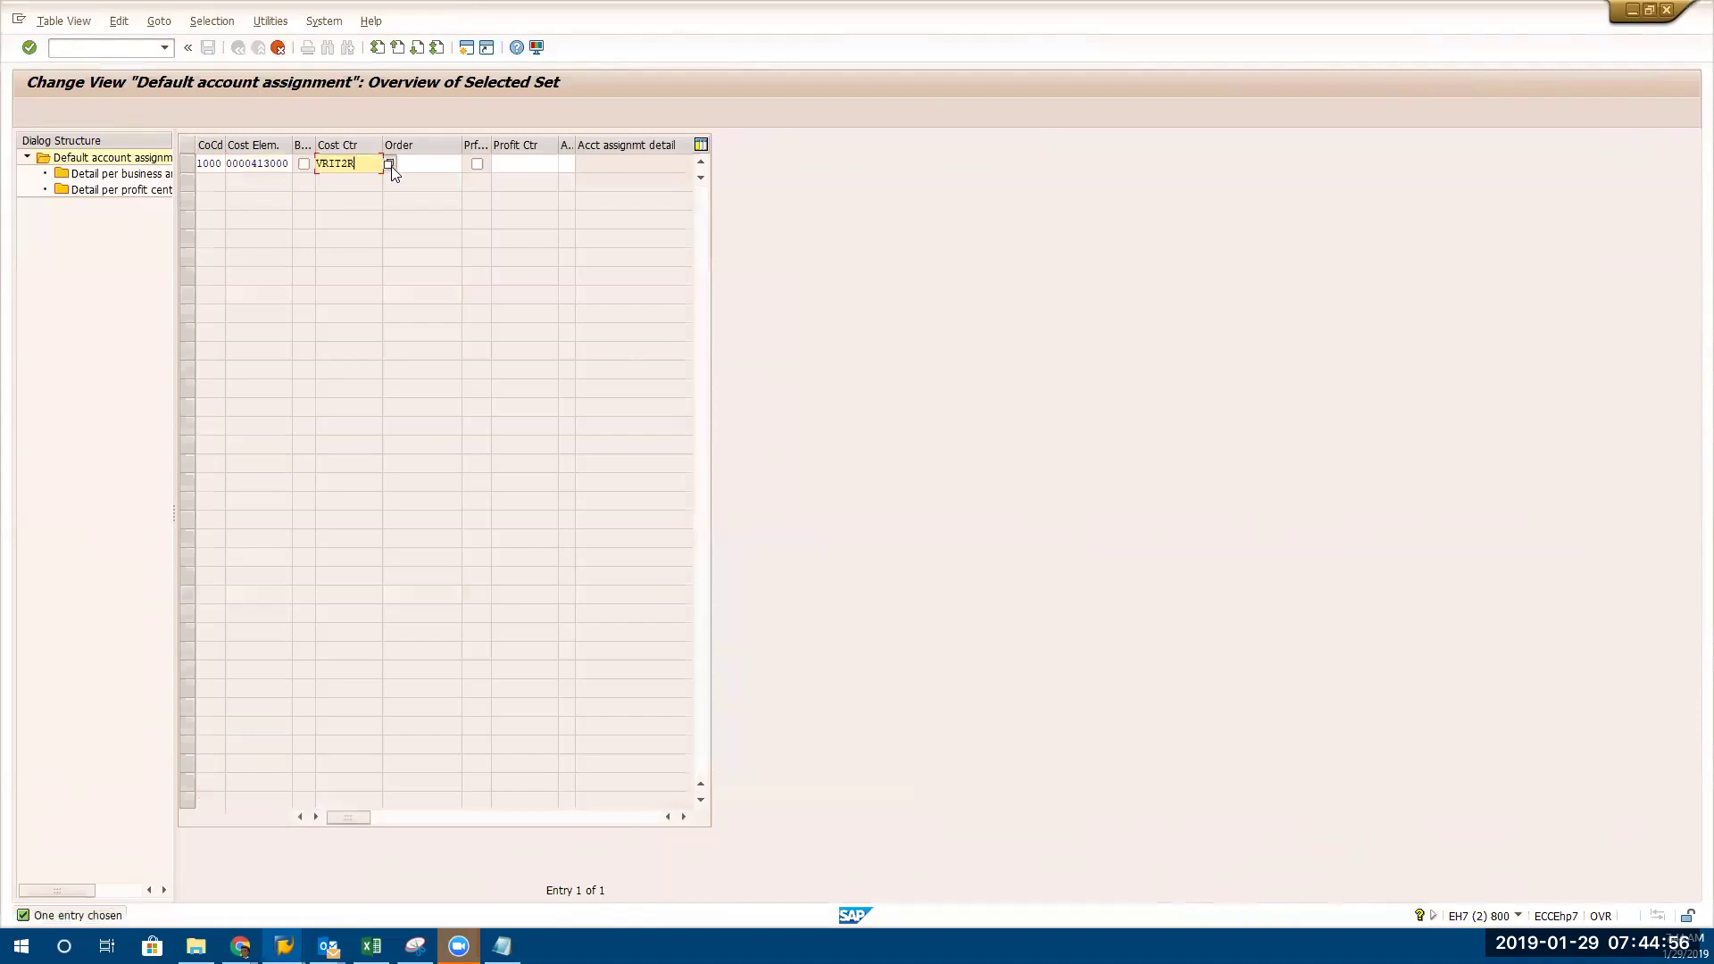
left_click(390, 164)
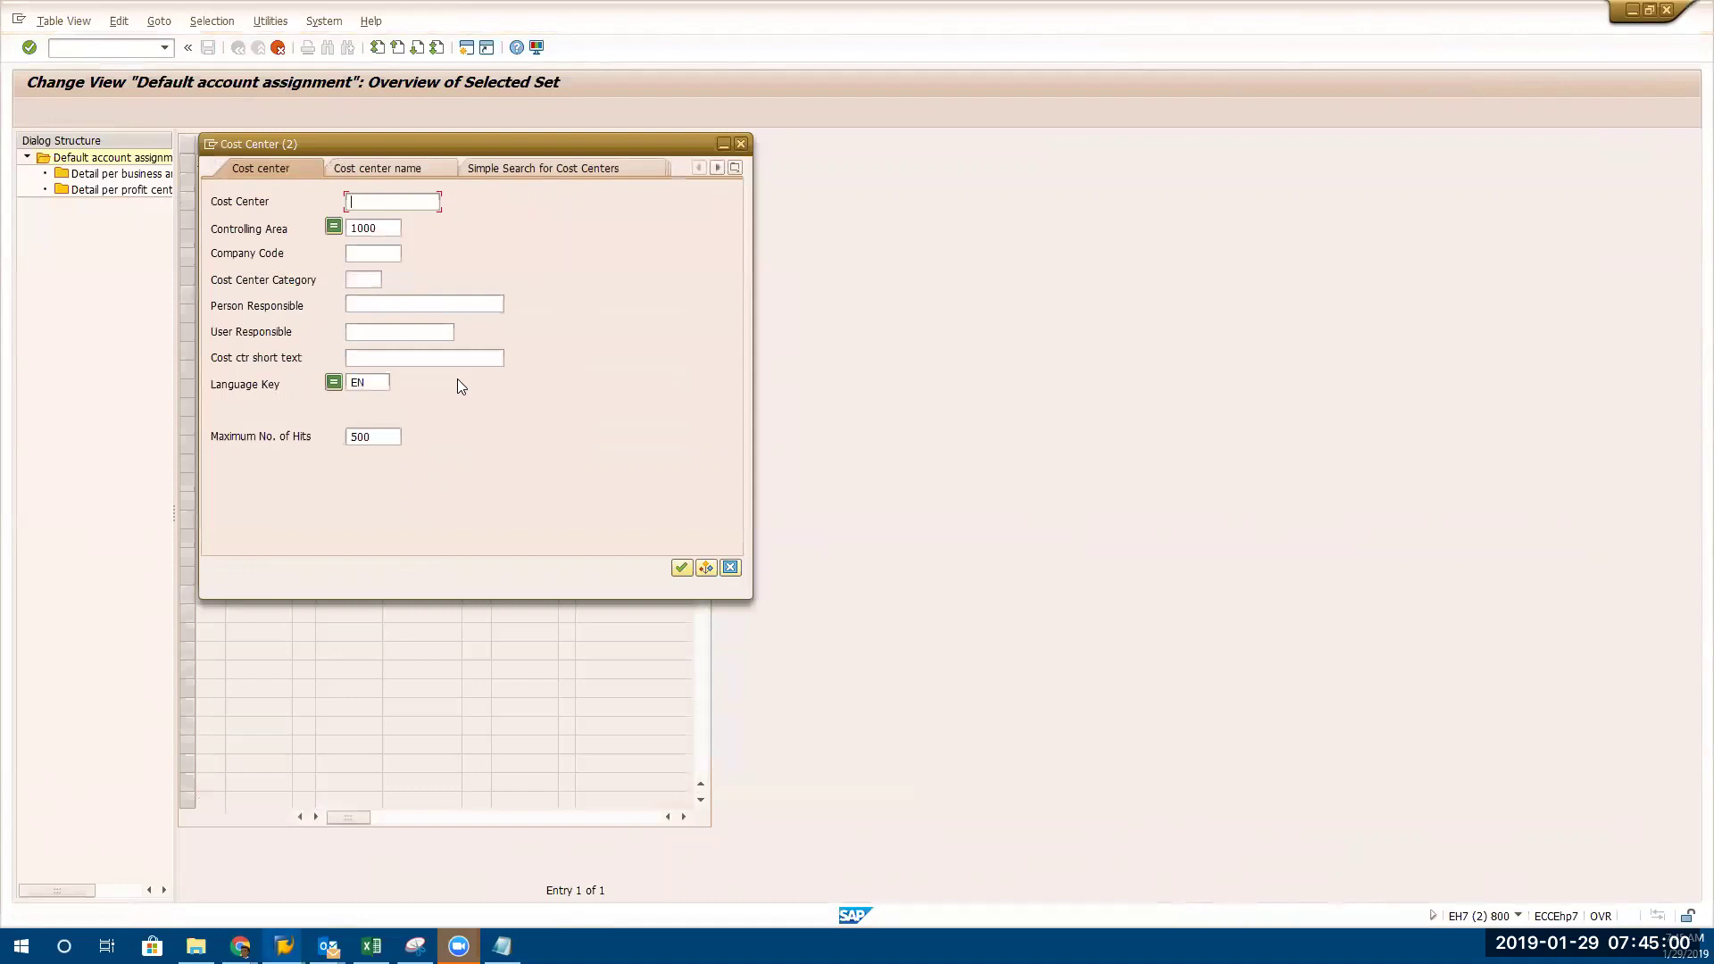
key("Return")
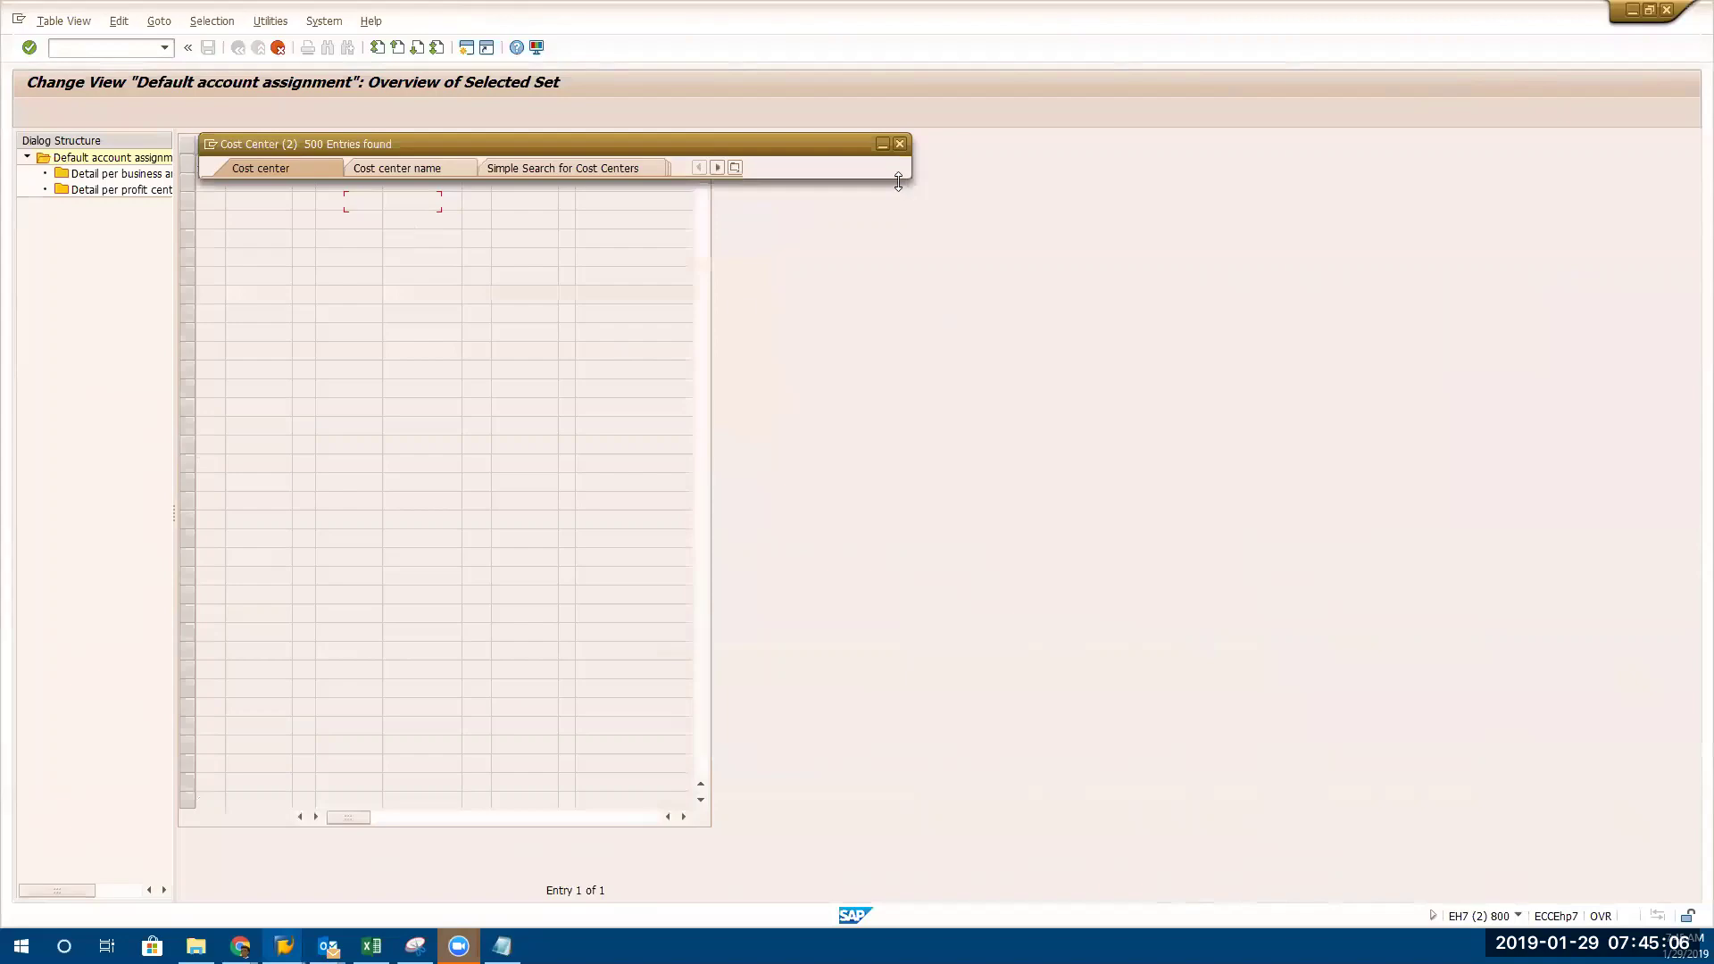
left_click_drag(900, 180, 859, 828)
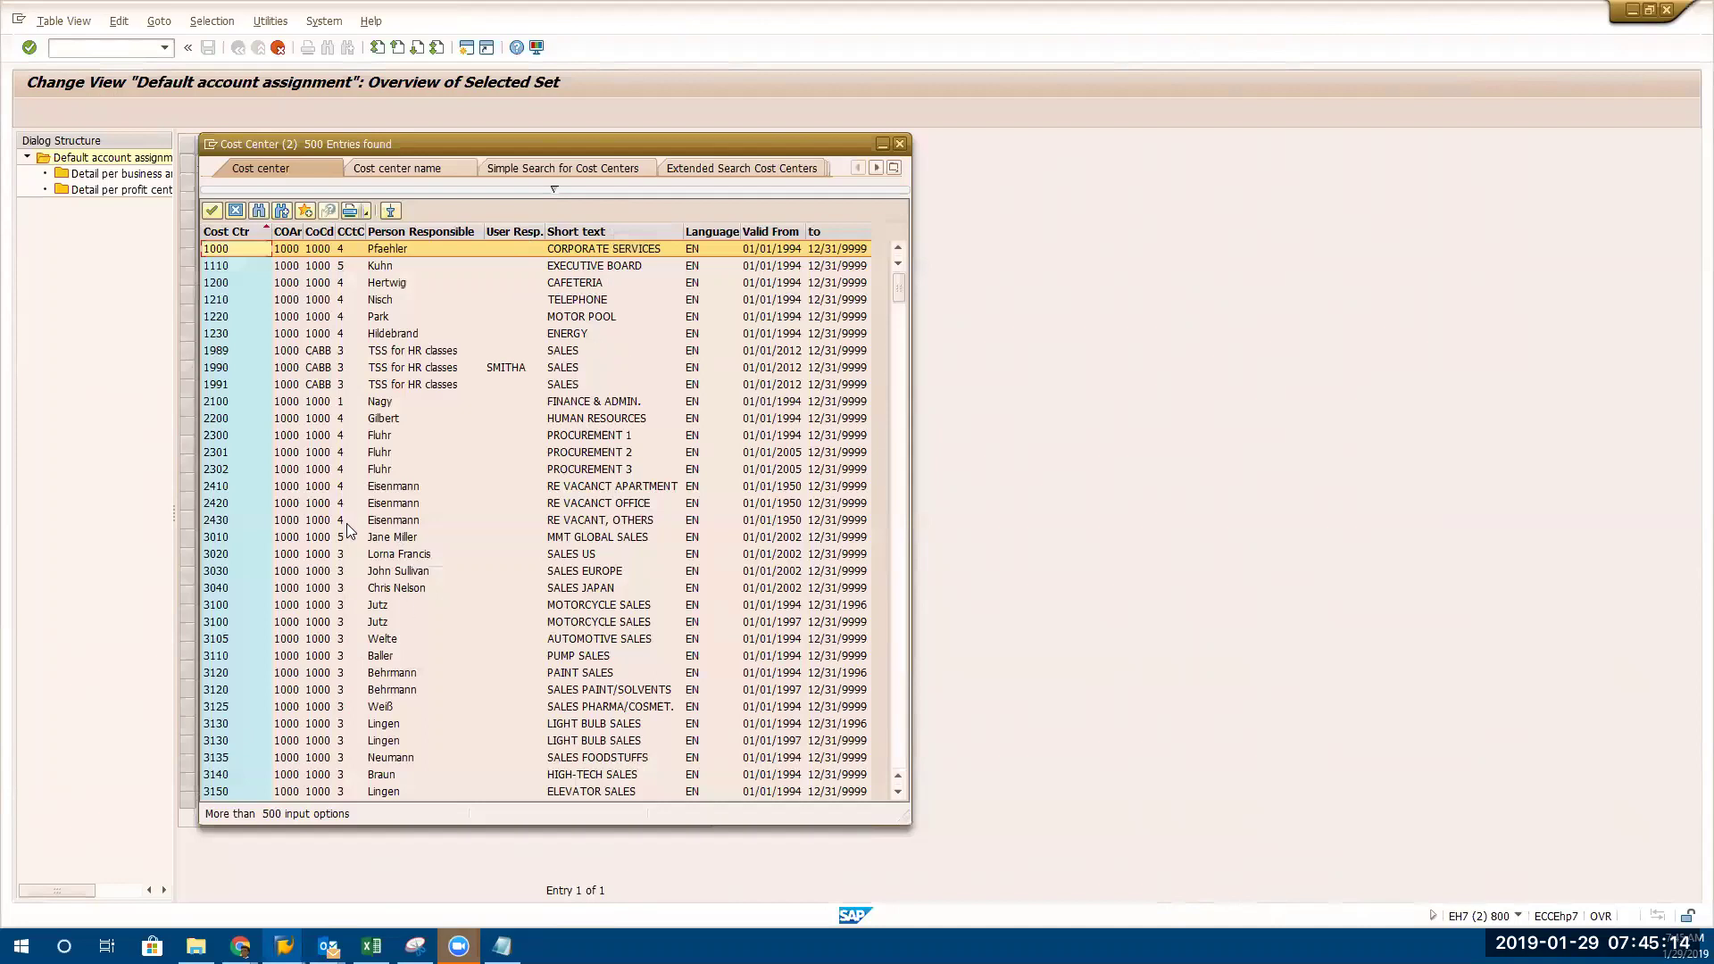
left_click(435, 231)
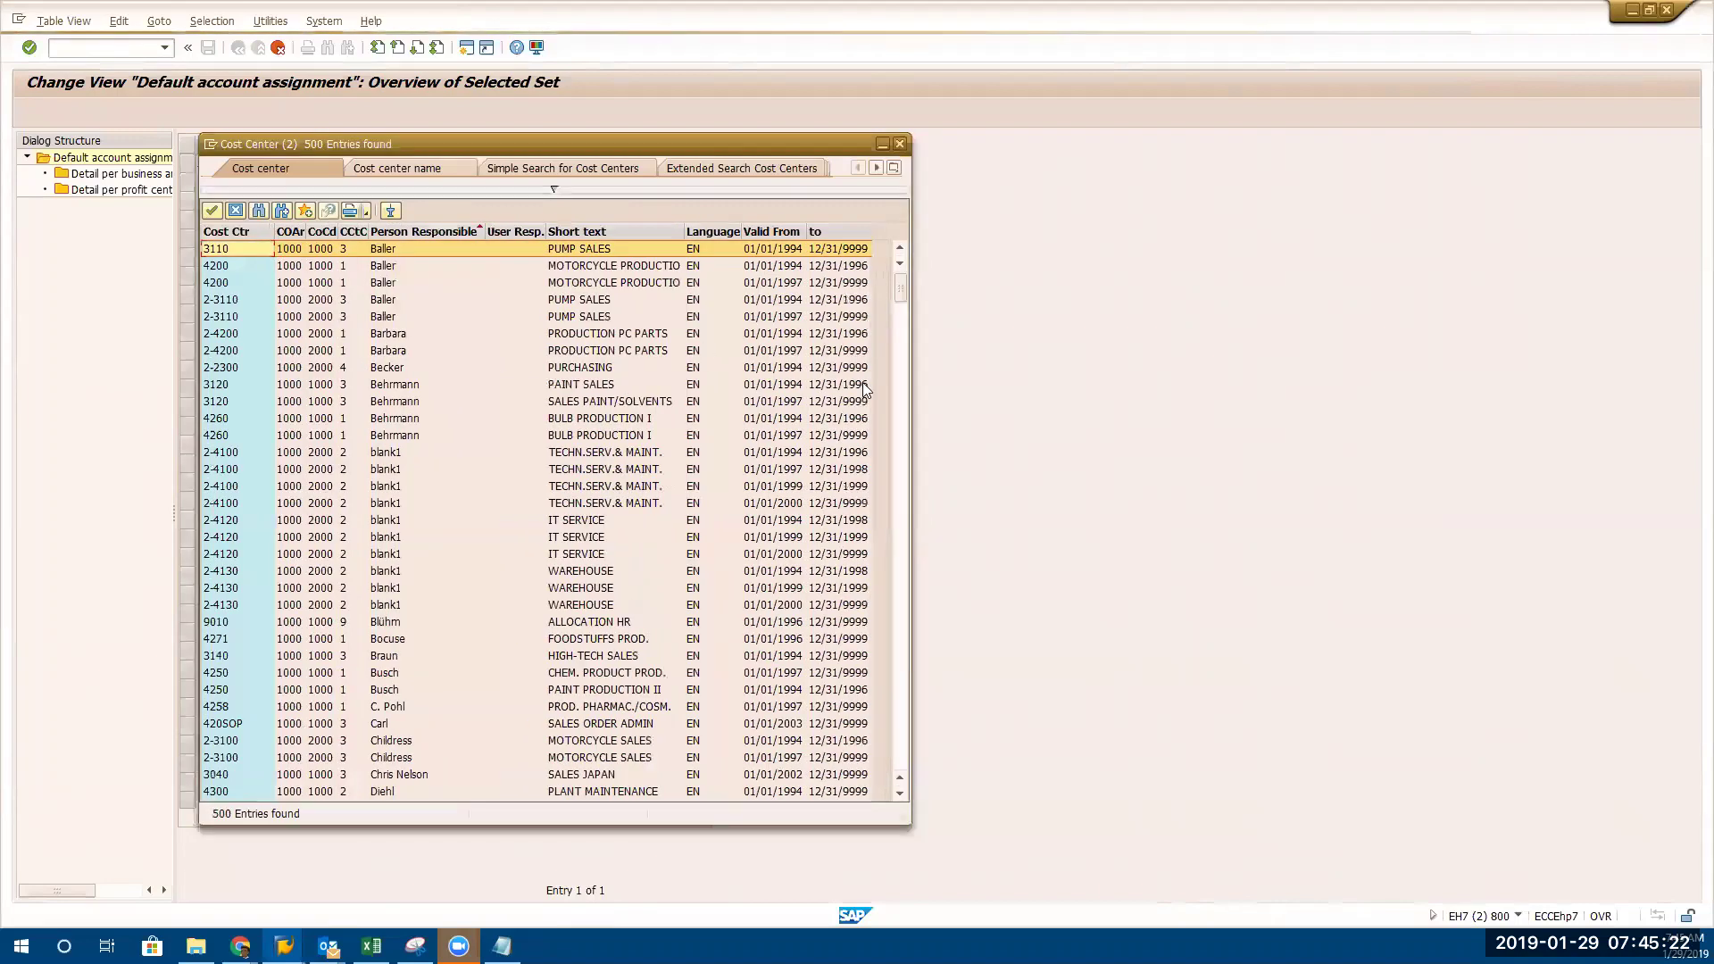
Look through the sorted cost center list for a suitable person responsible
left_click_drag(902, 285, 904, 766)
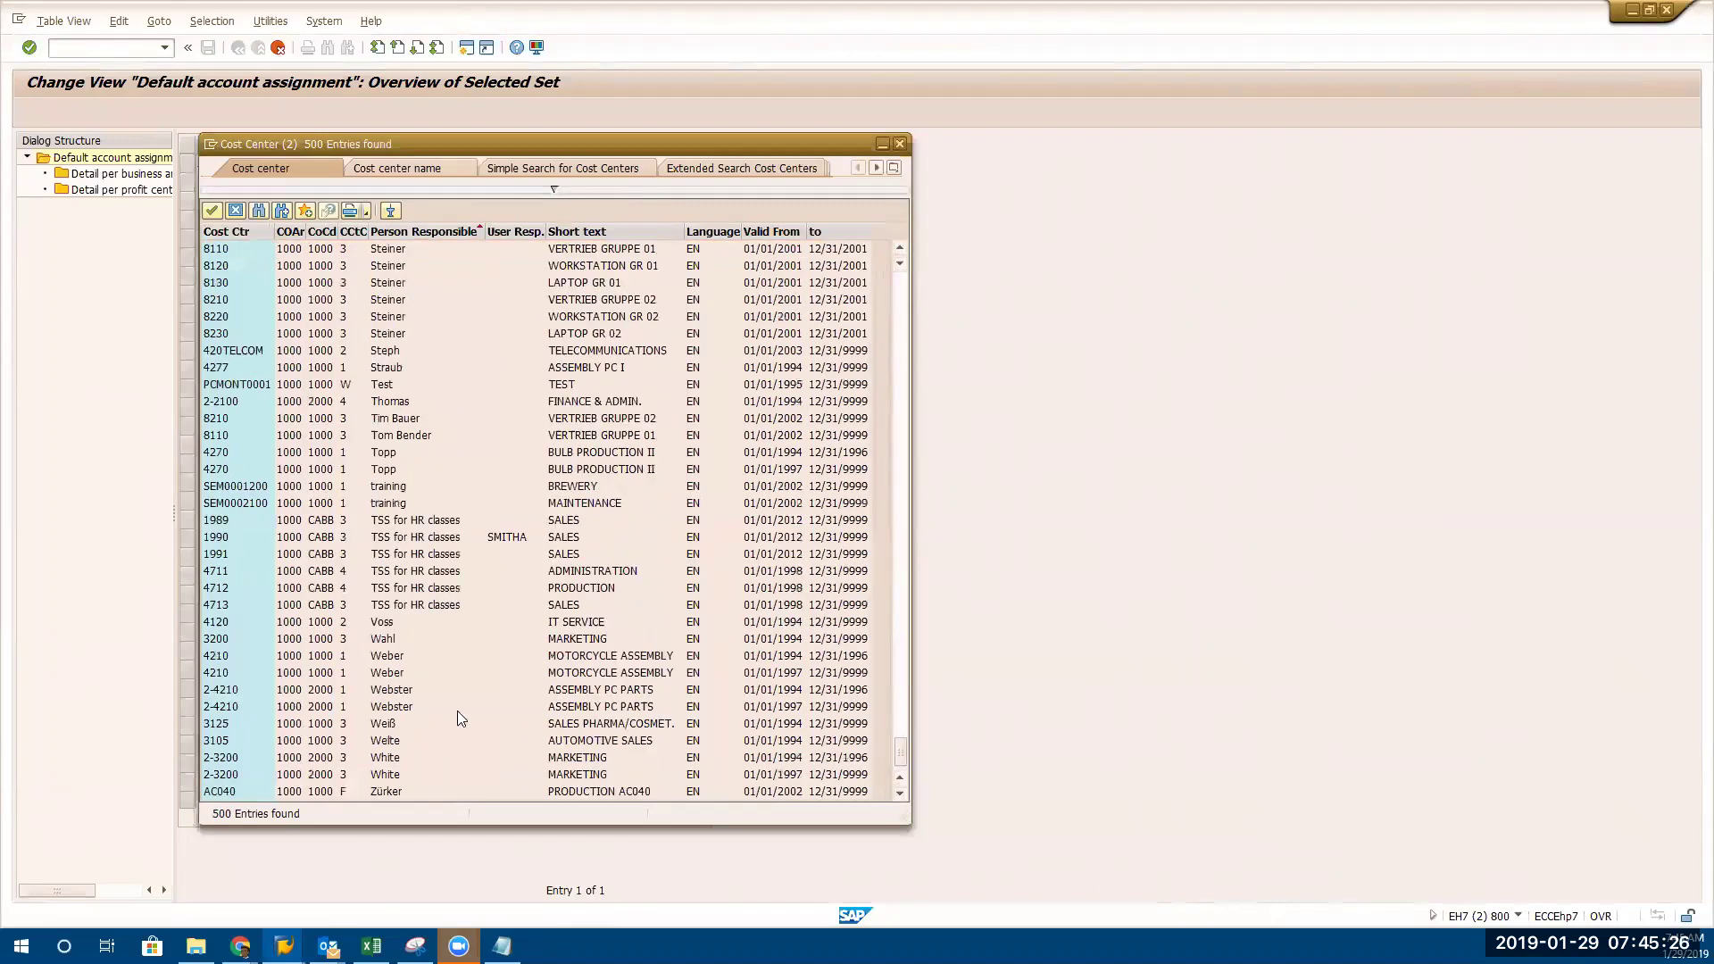
scroll(441, 483, "up", 9)
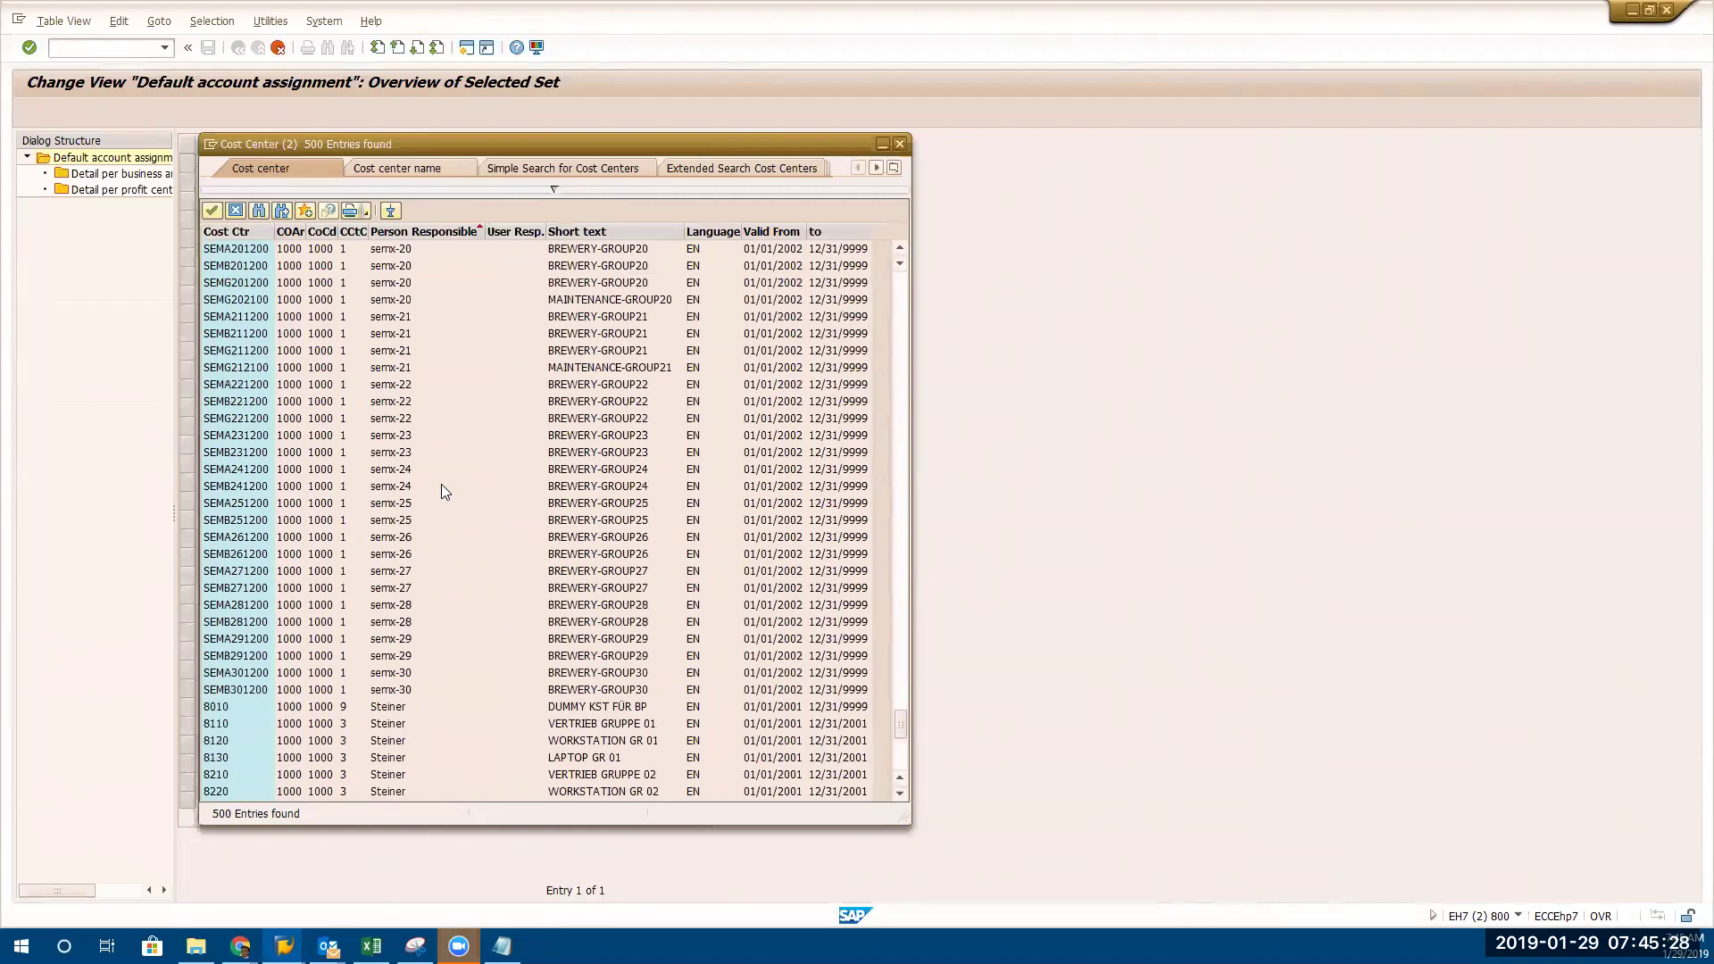
scroll(441, 484, "down", 6)
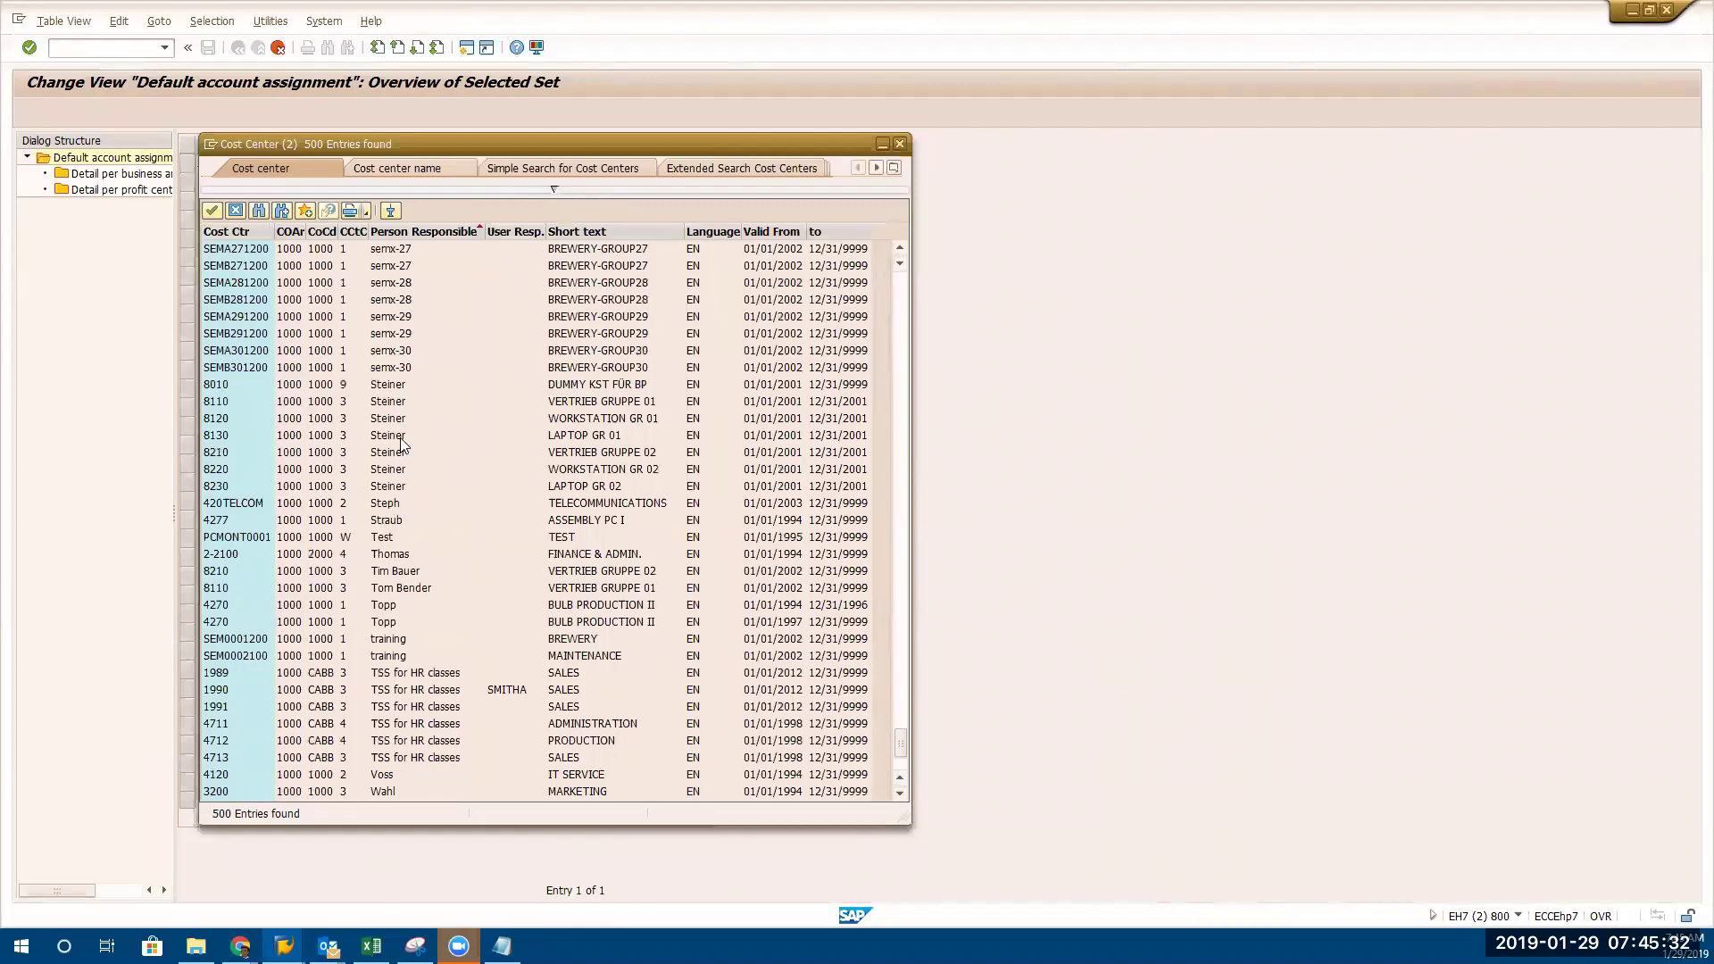
scroll(402, 430, "down", 4)
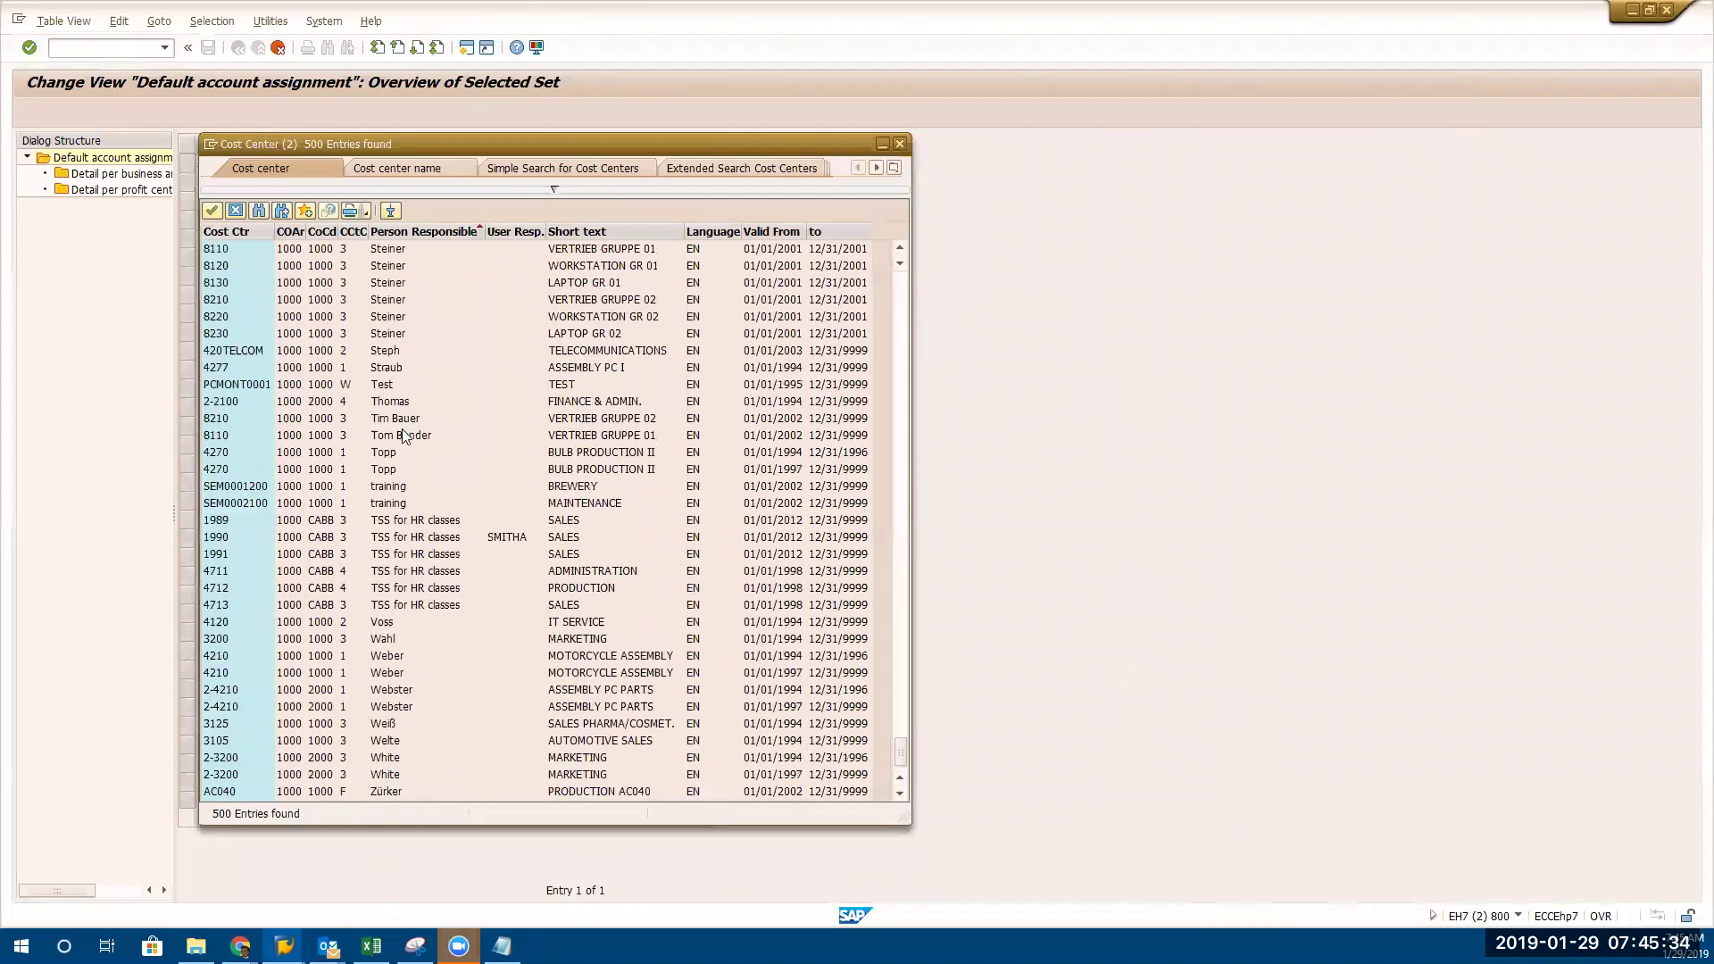
scroll(401, 431, "up", 20)
scroll(406, 435, "down", 20)
scroll(408, 434, "up", 20)
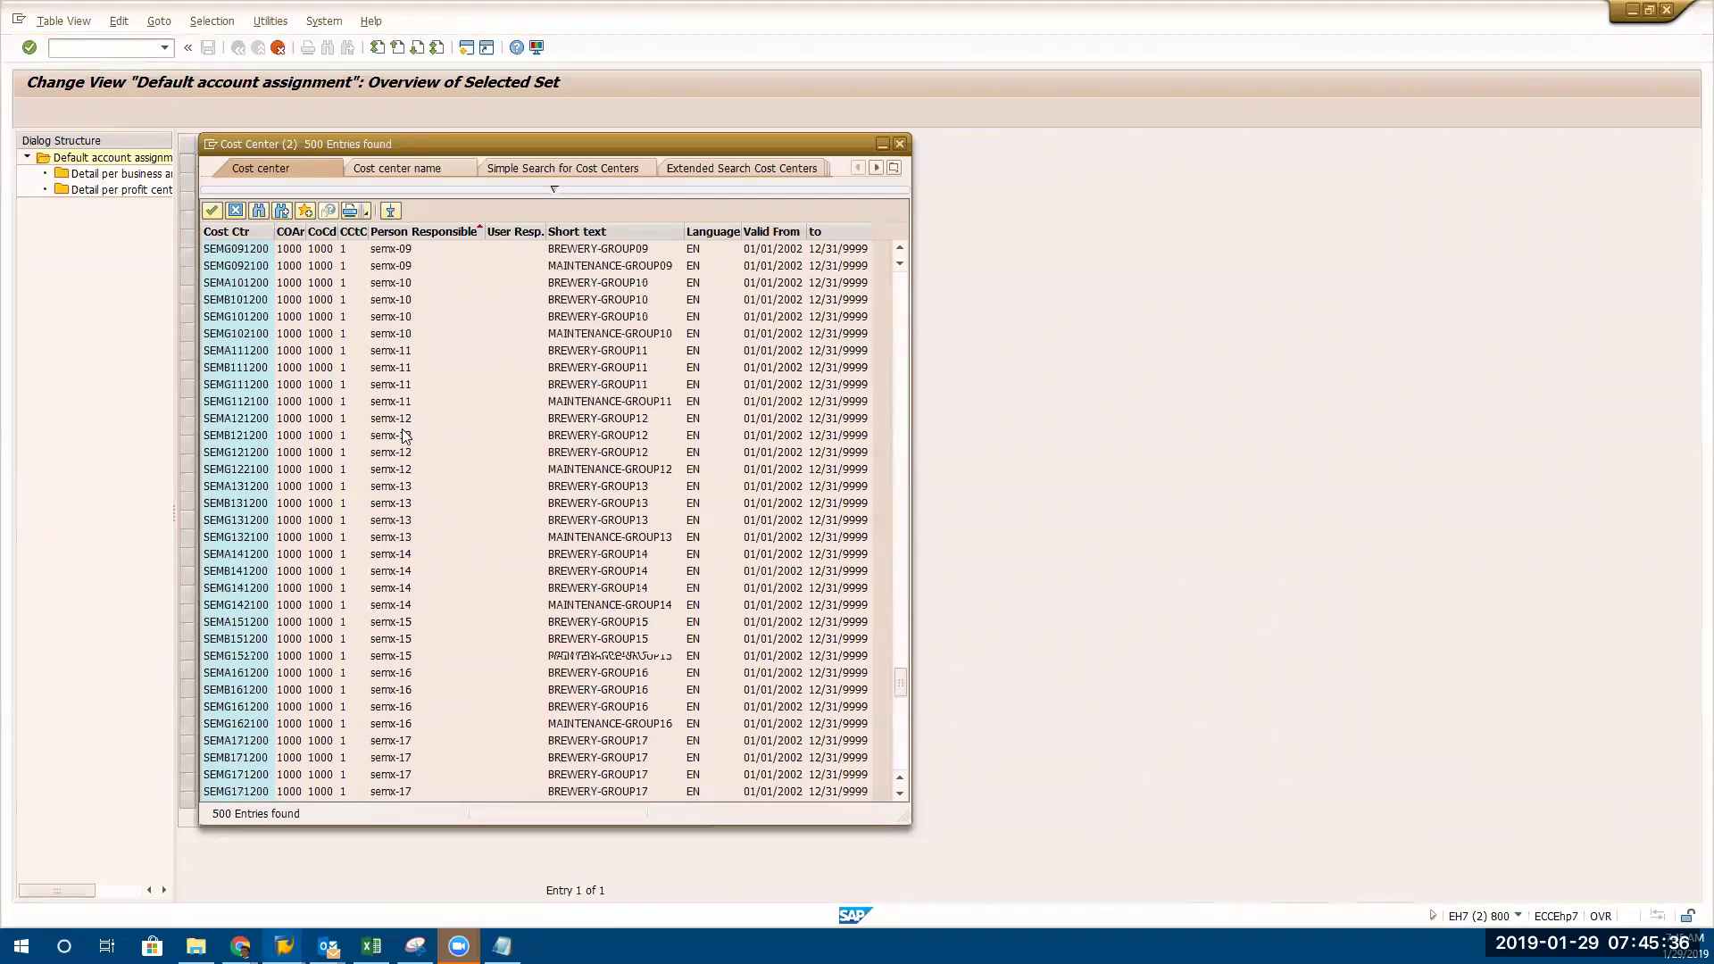
scroll(408, 434, "down", 20)
scroll(408, 434, "up", 20)
scroll(451, 234, "up", 15)
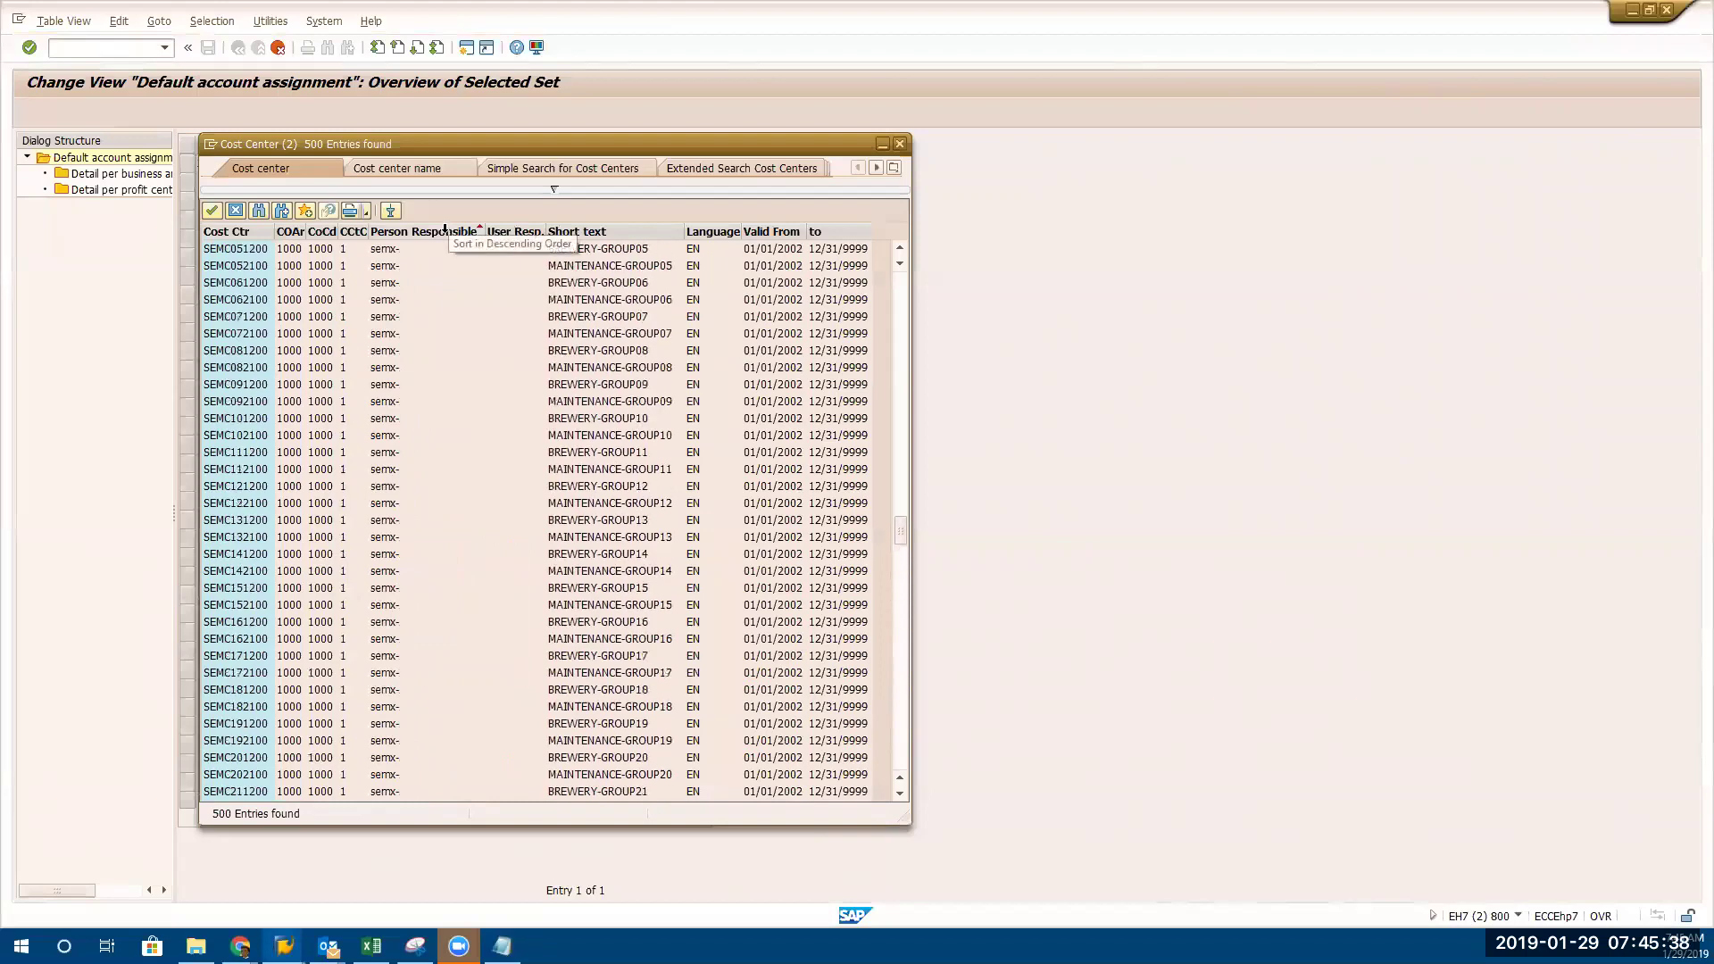
Search the cost centers by part of the person responsible's name
left_click(553, 190)
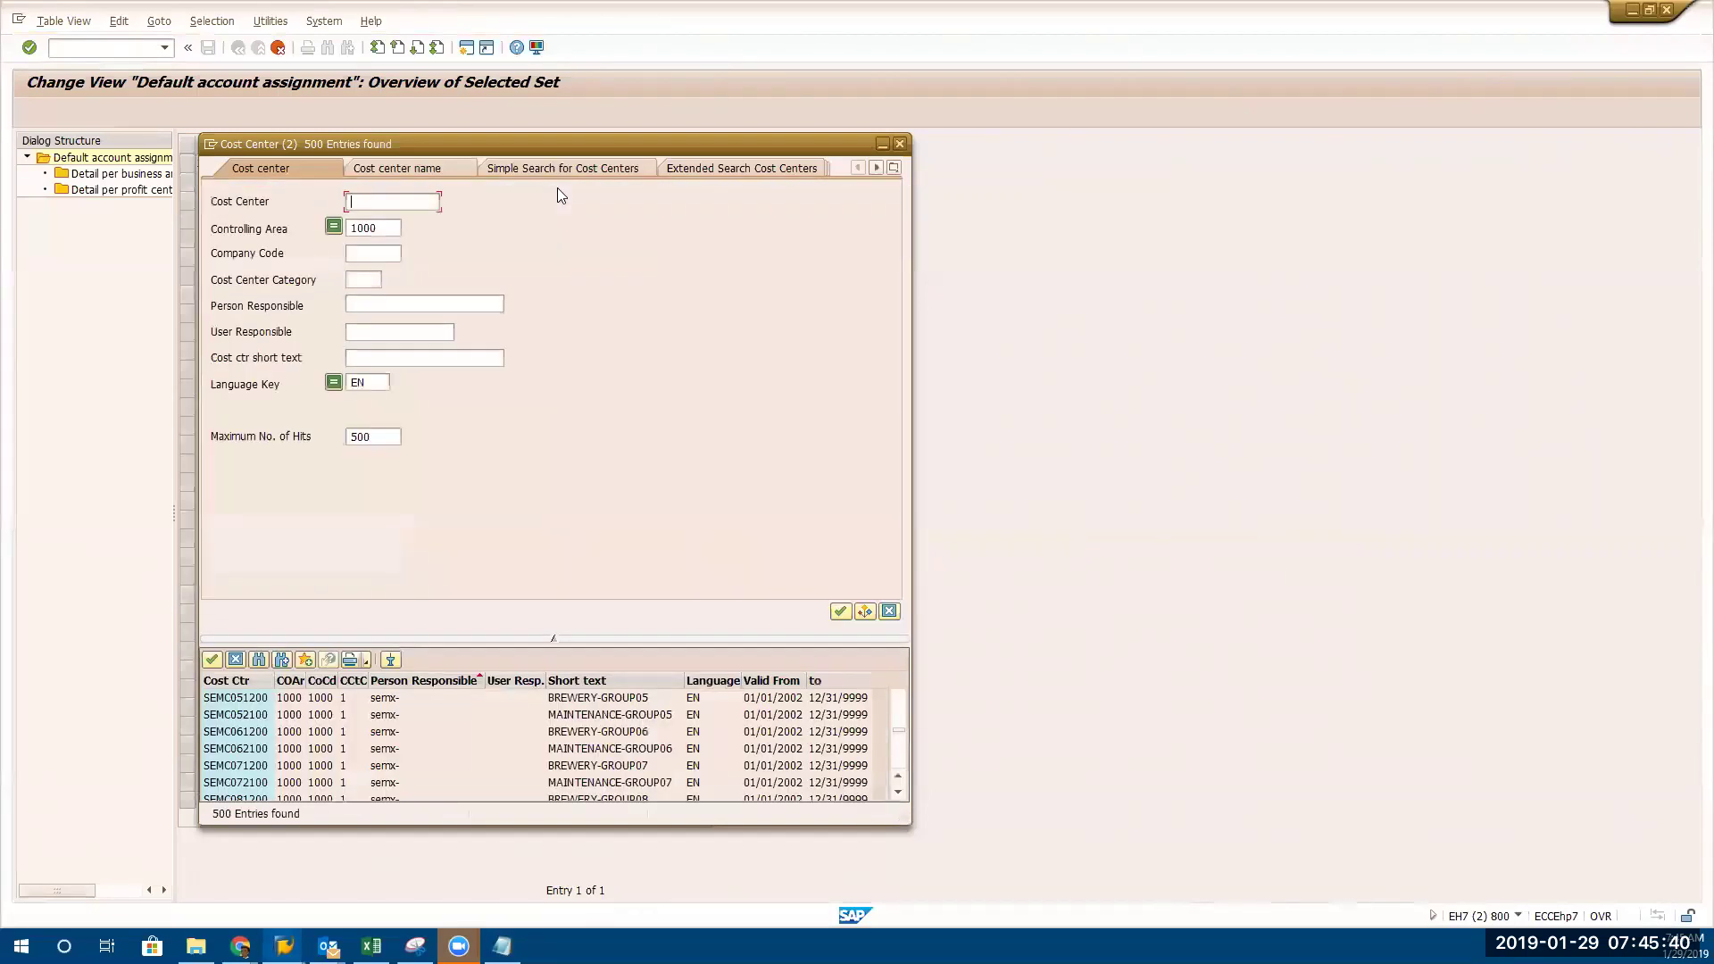
left_click(353, 306)
type("*siva*")
key("Return")
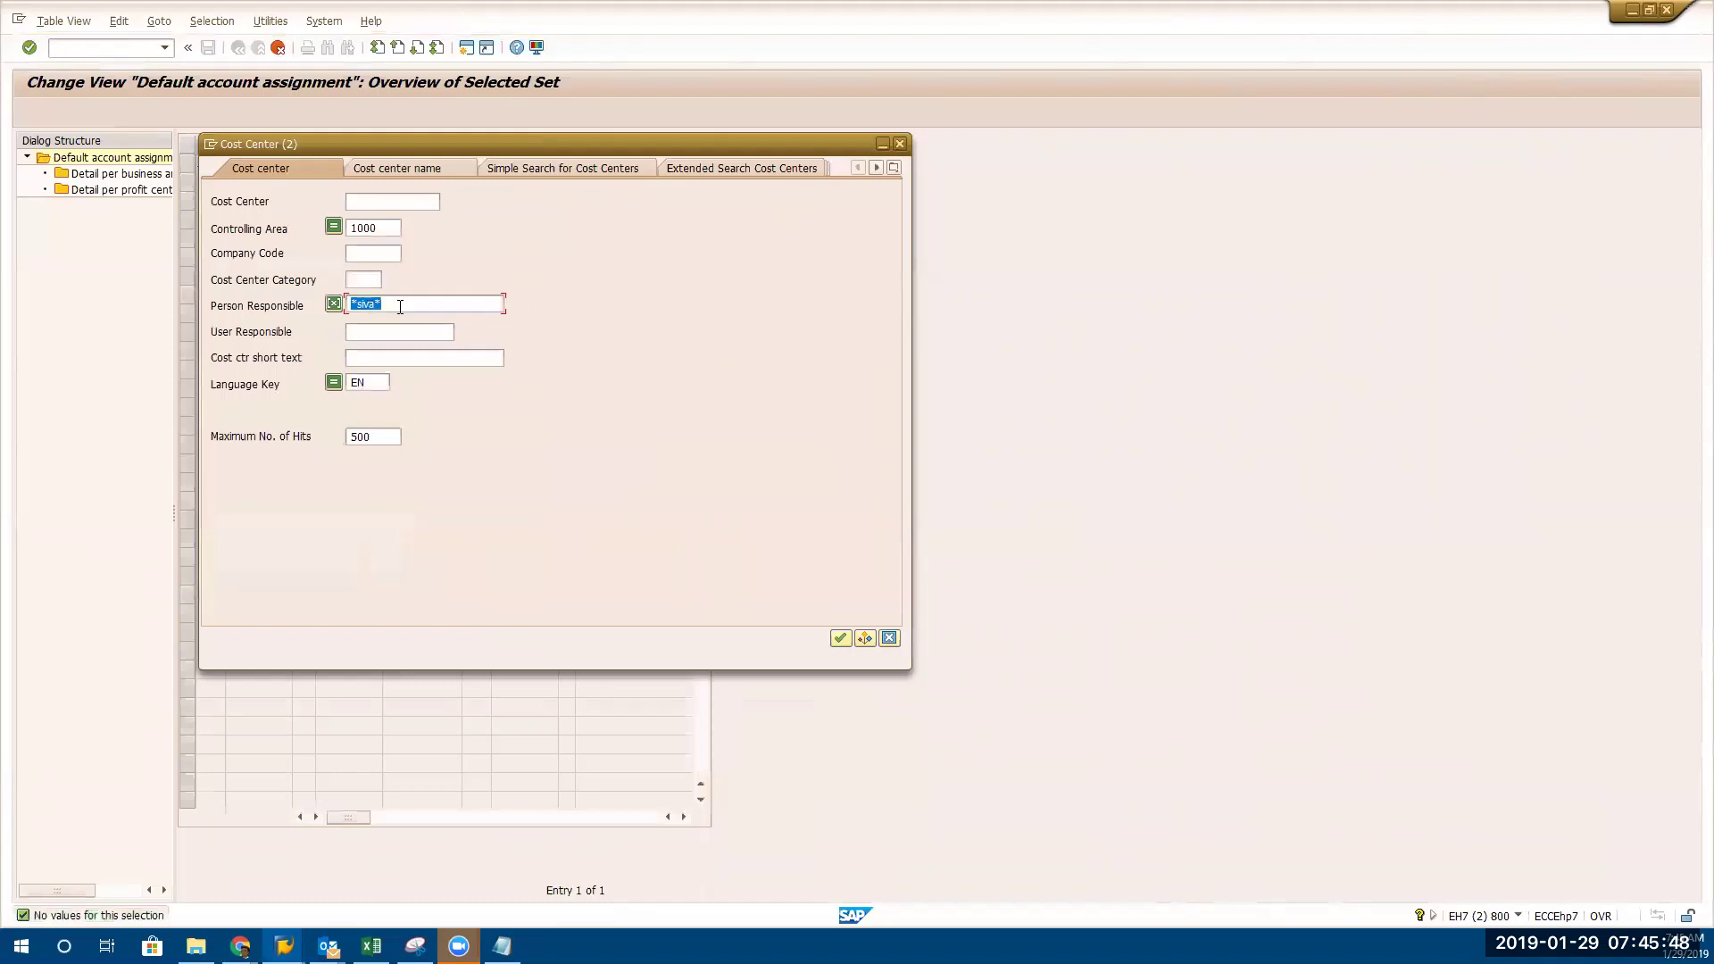
Clear the person responsible filter, search the cost centers of company code 1000 and sort the list by person responsible
key("Delete")
left_click(374, 259)
type("1000")
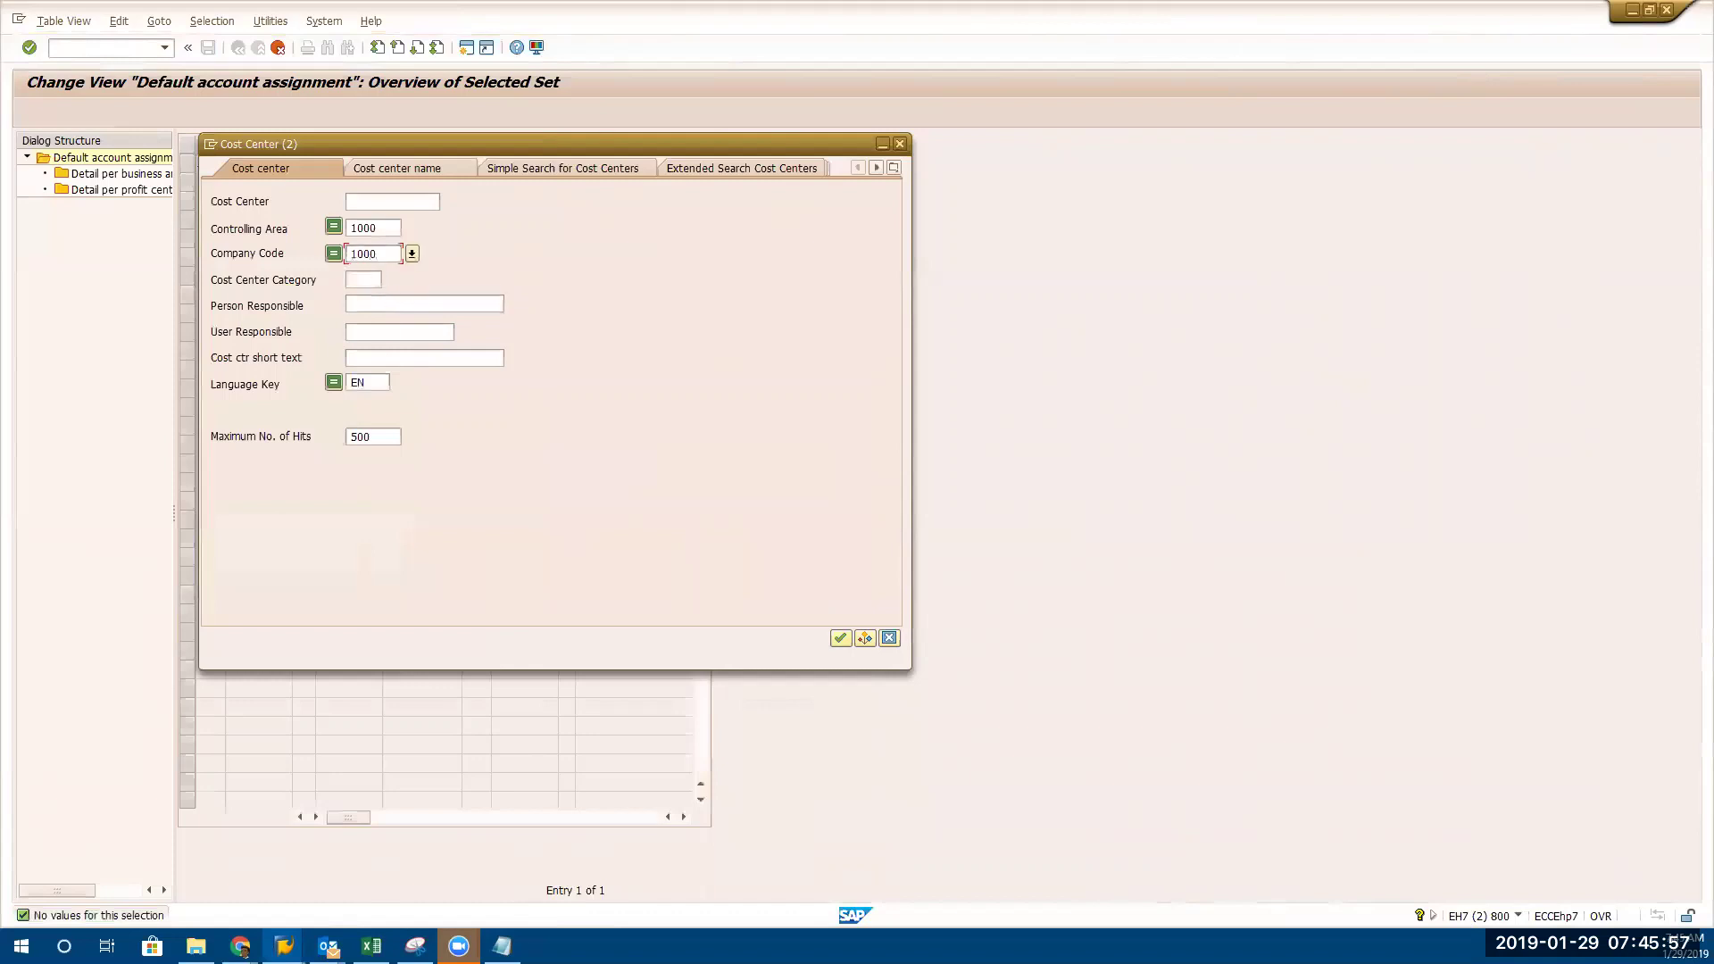
key("Return")
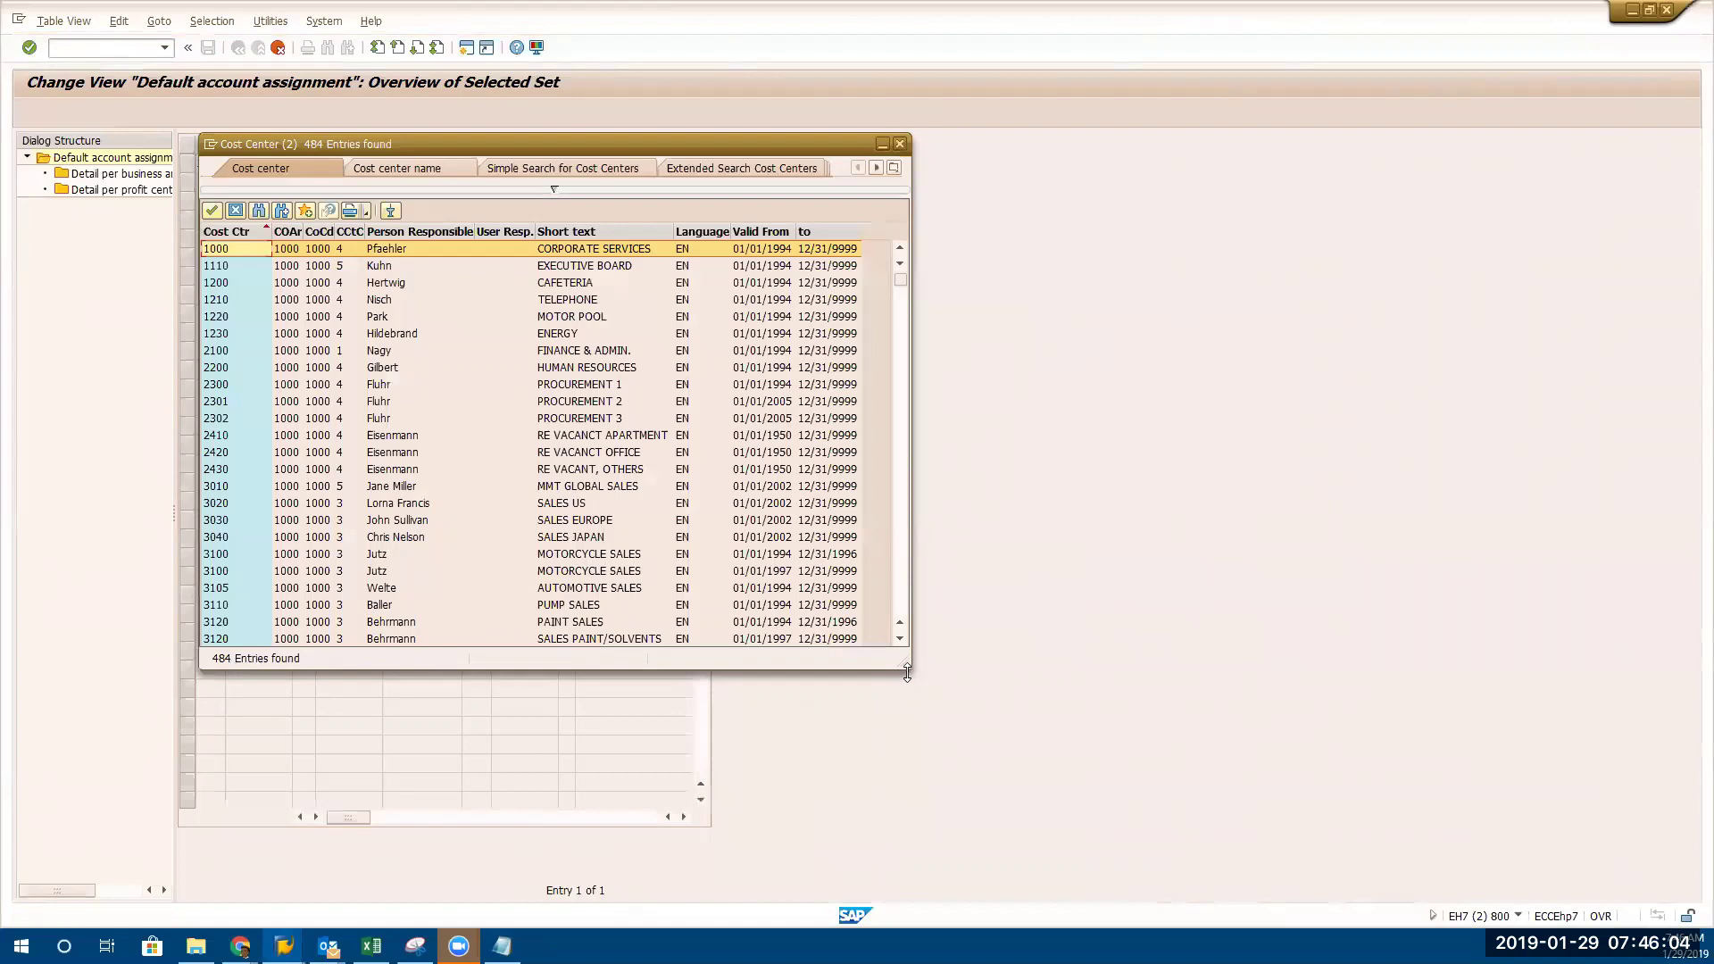
left_click_drag(906, 670, 862, 900)
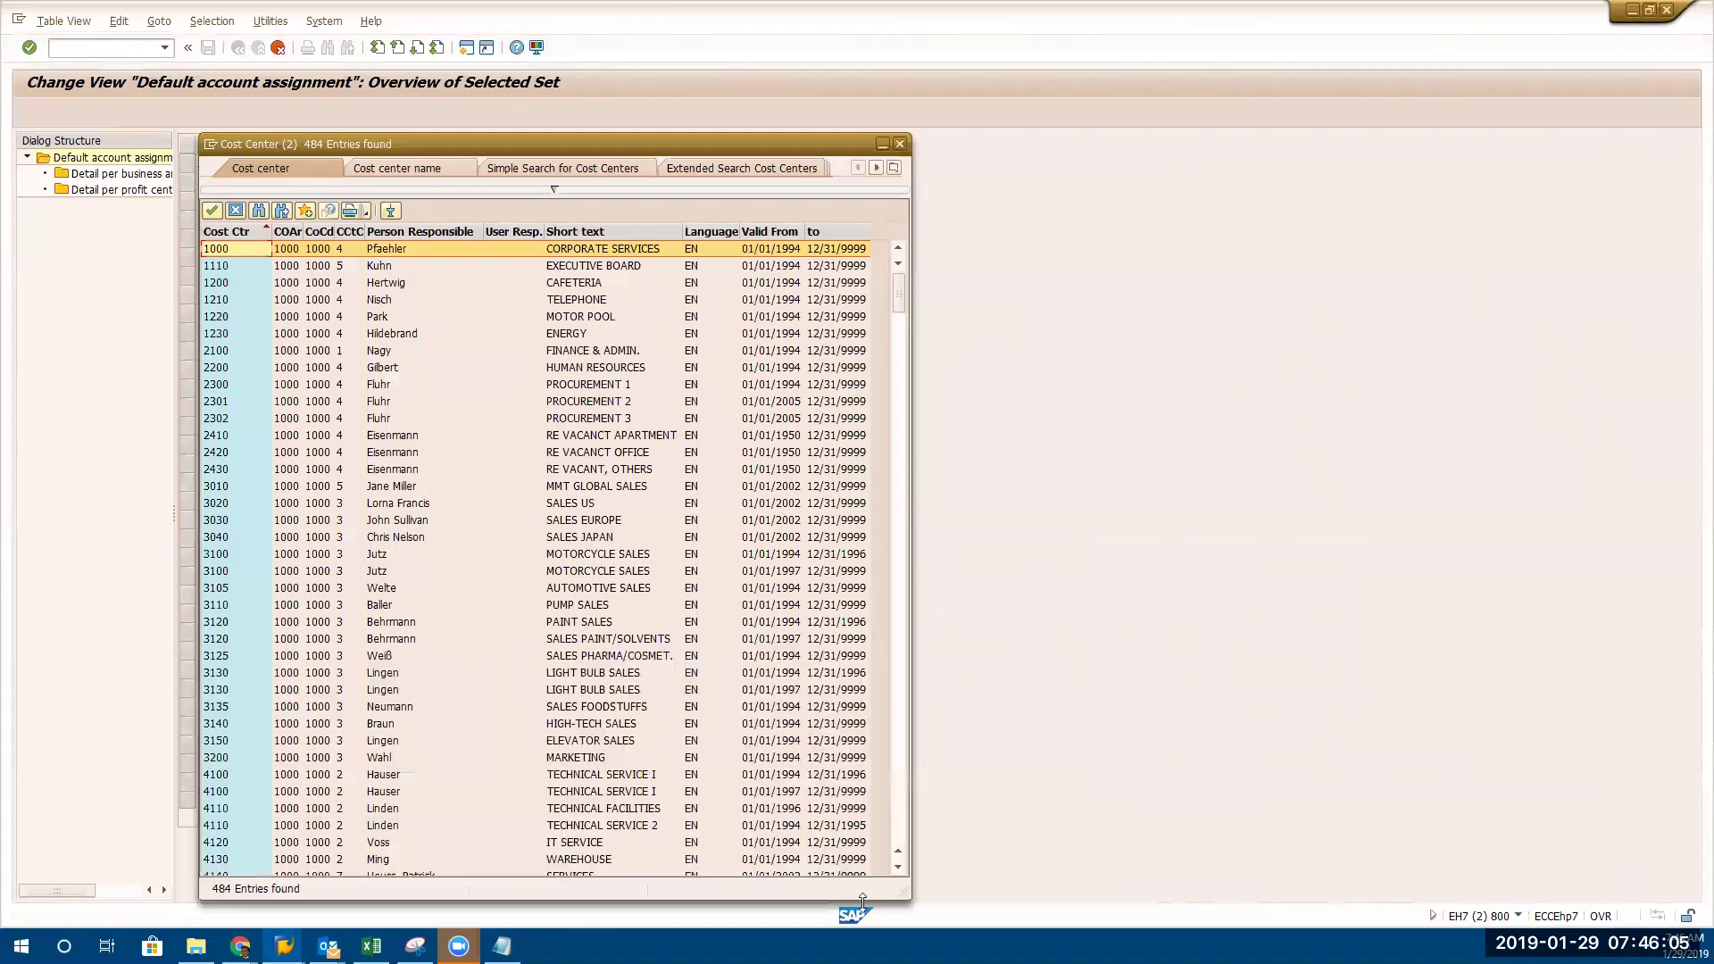
left_click(404, 231)
left_click(405, 230)
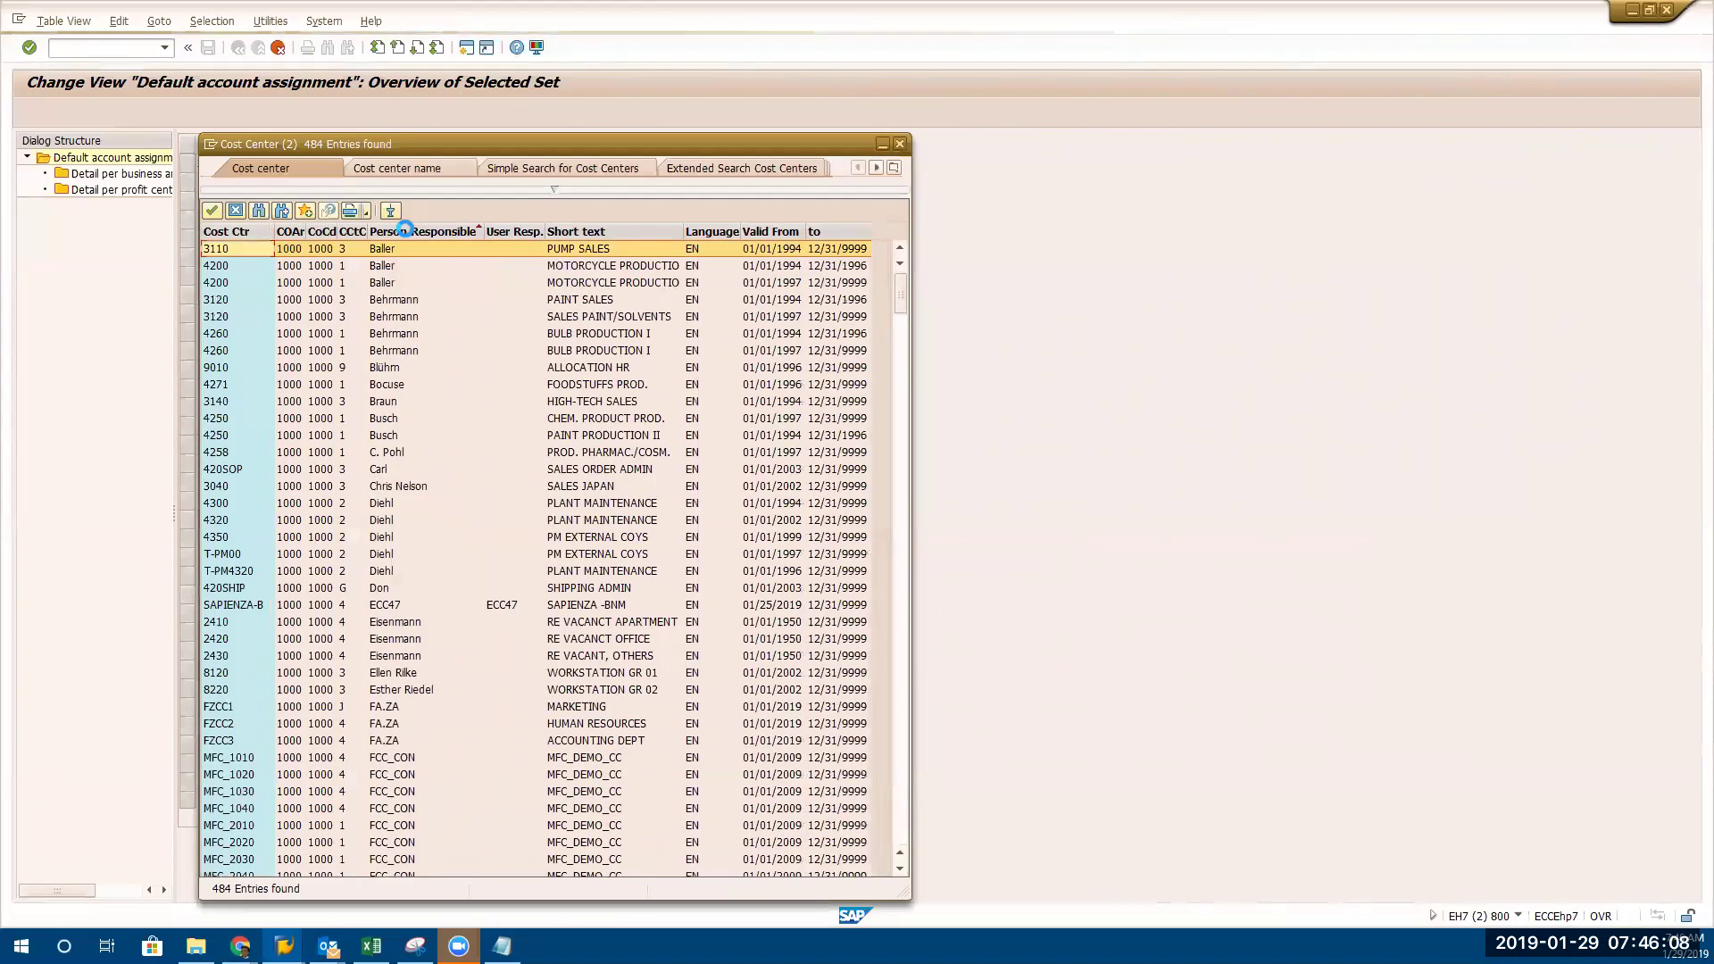
Assign cost center VRITLABSCT from the list to the new cost element 413000 entry and save the table
scroll(411, 485, "down", 20)
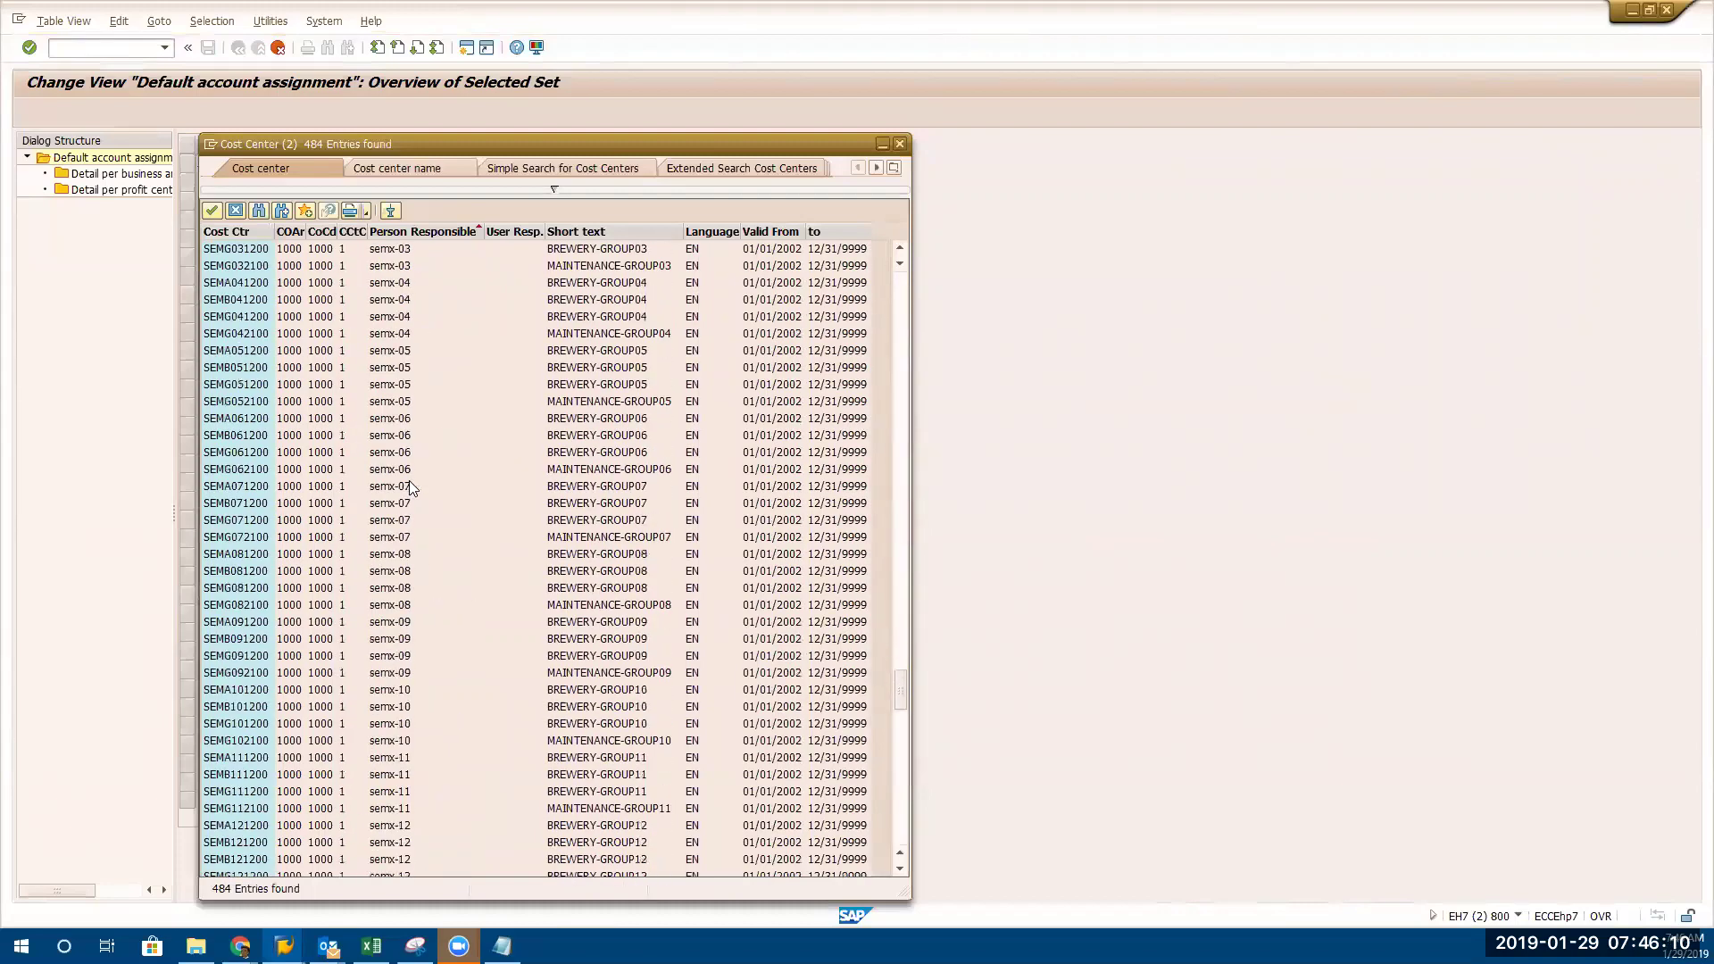
scroll(409, 486, "down", 4)
double_click(398, 399)
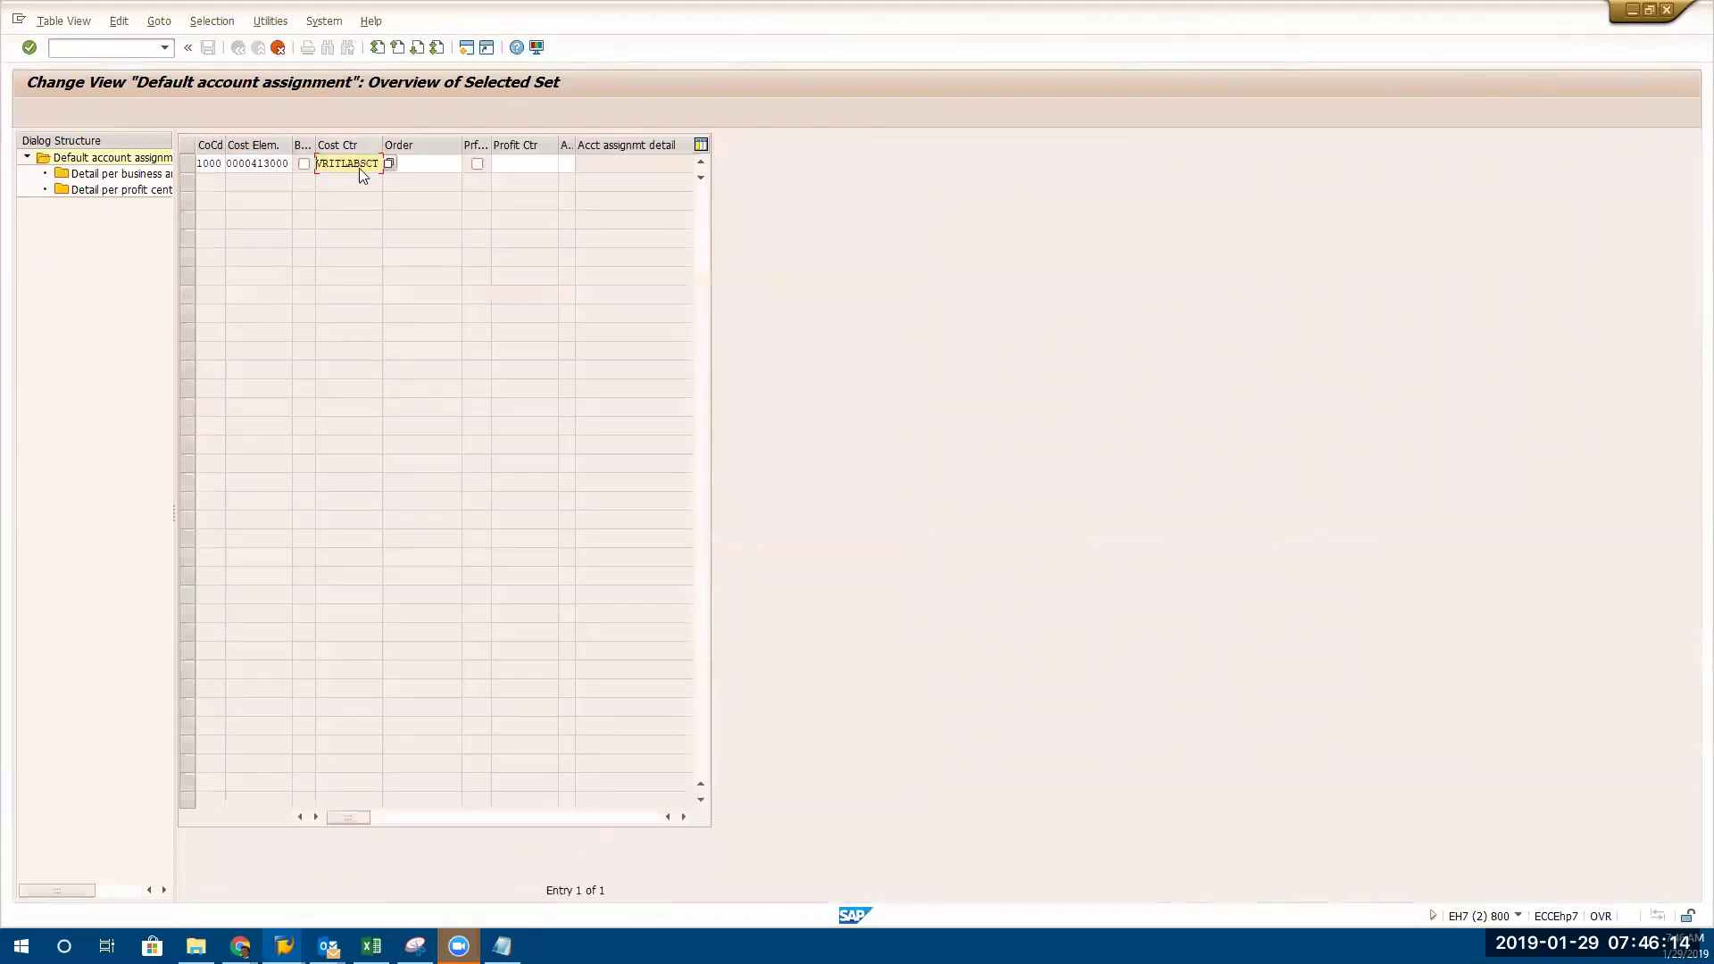
key("Return")
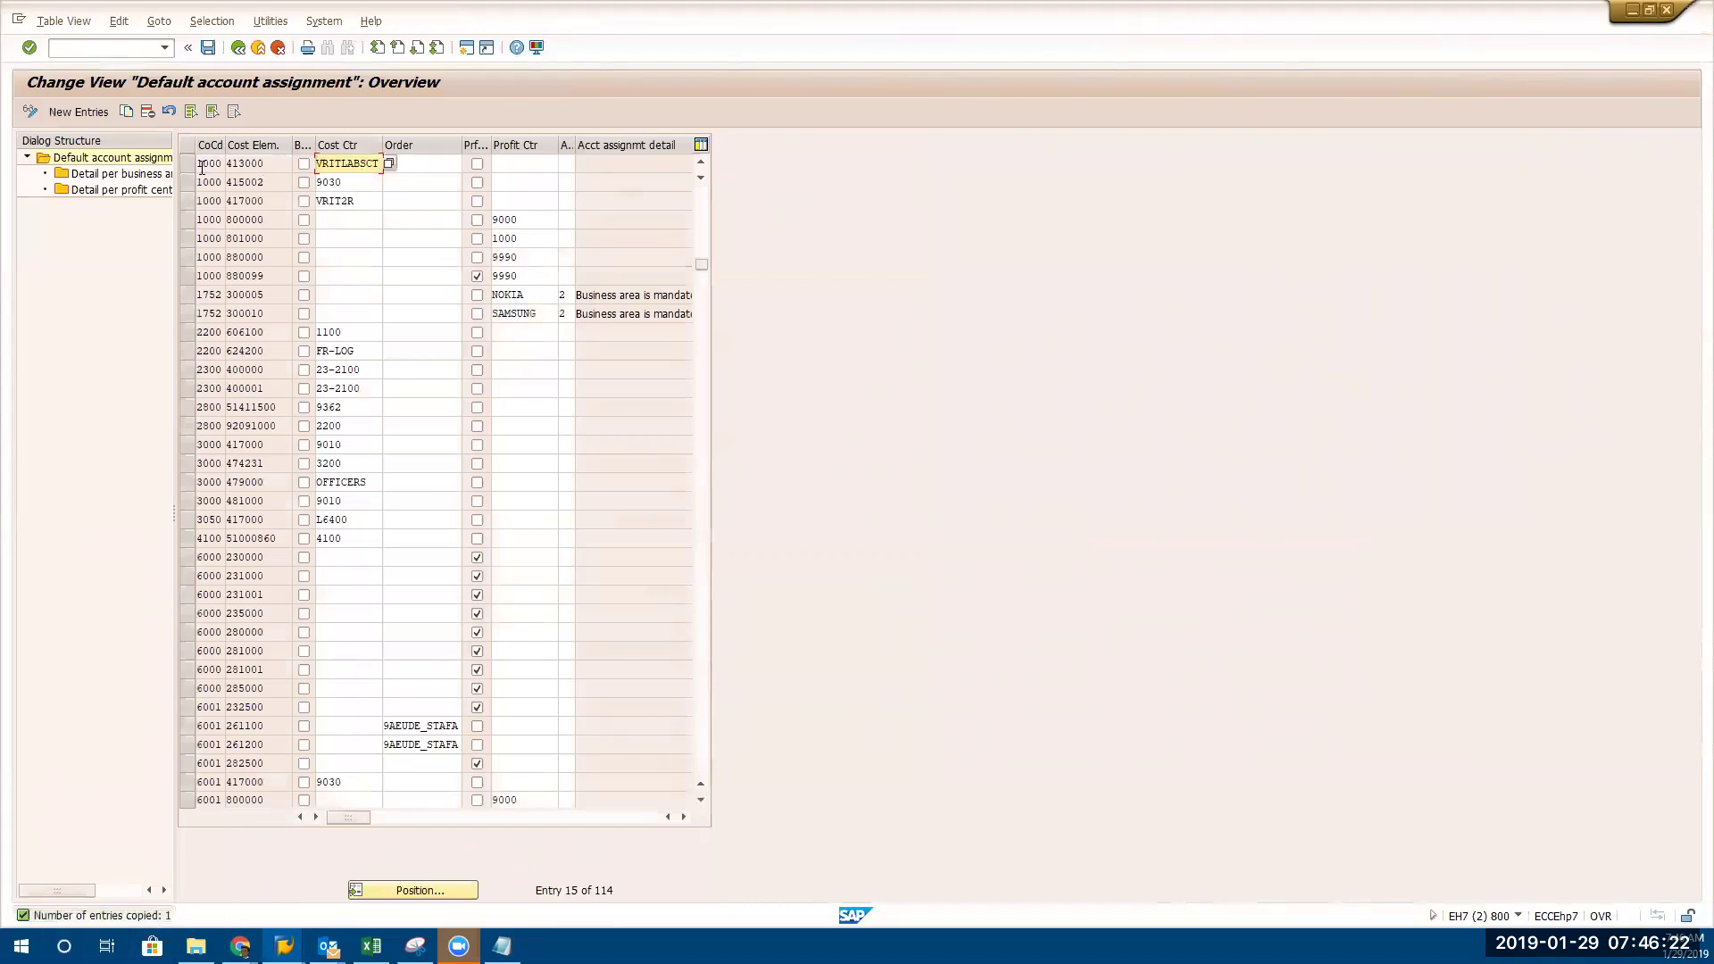
left_click(207, 47)
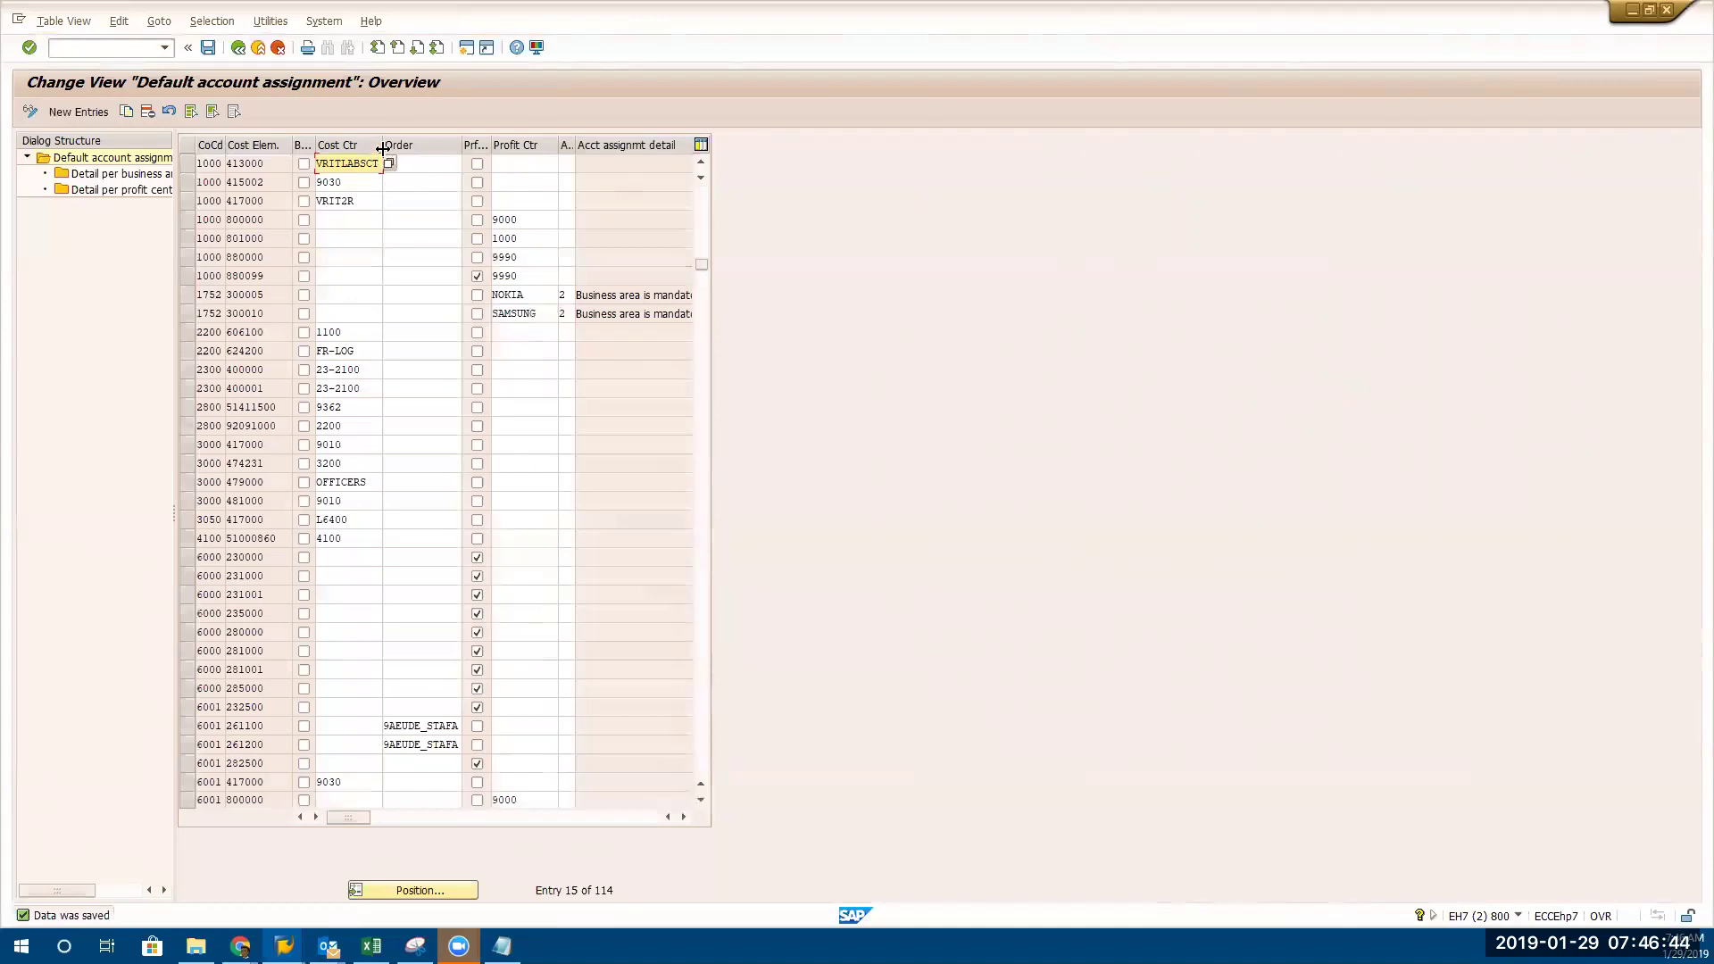
Widen the Cost Ctr column so the full cost center names fit
left_click_drag(382, 149, 395, 149)
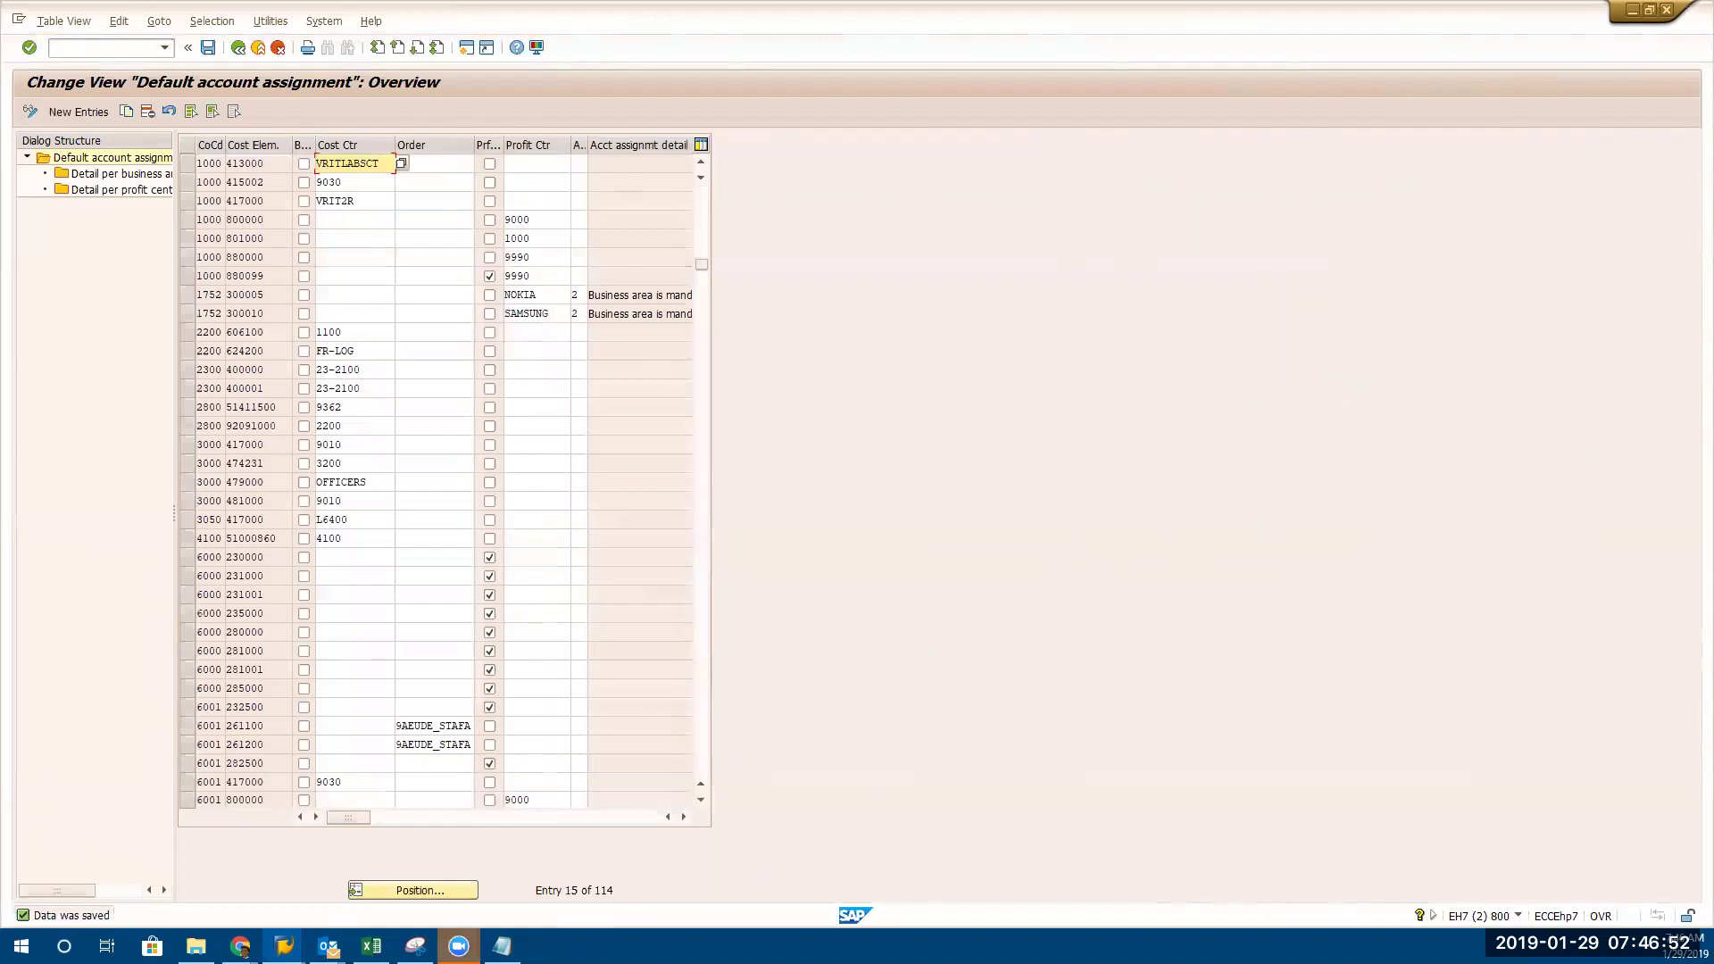
key("alt+Tab")
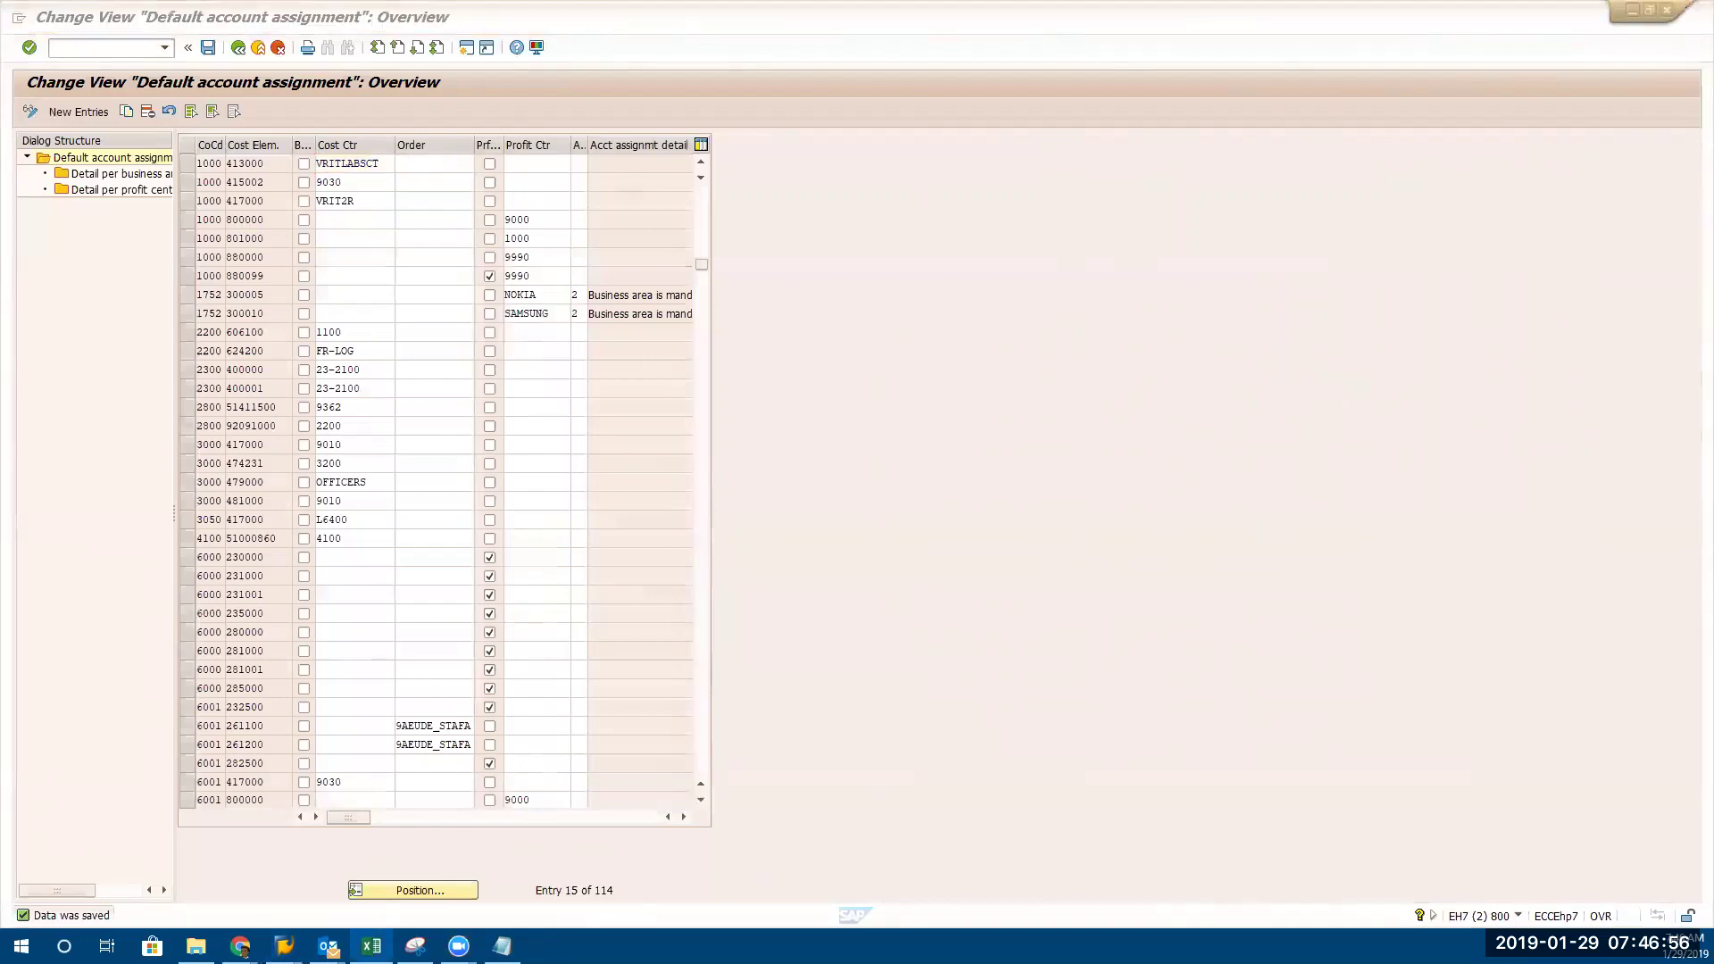
left_click(719, 473)
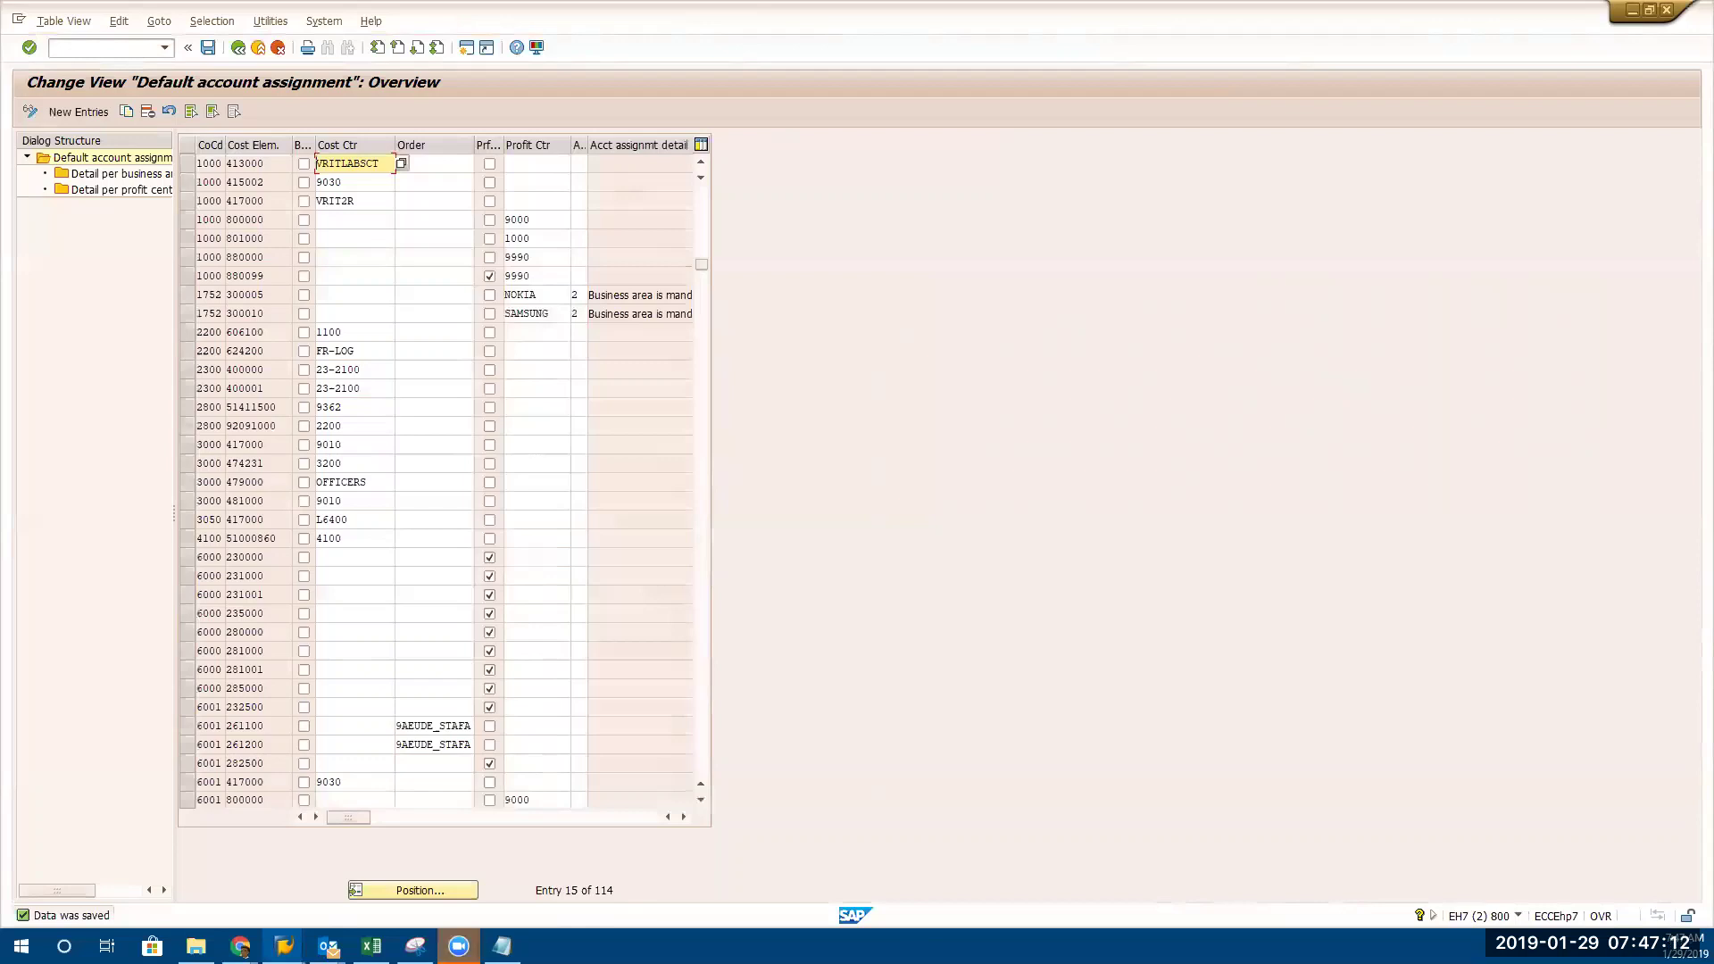
left_click(589, 444)
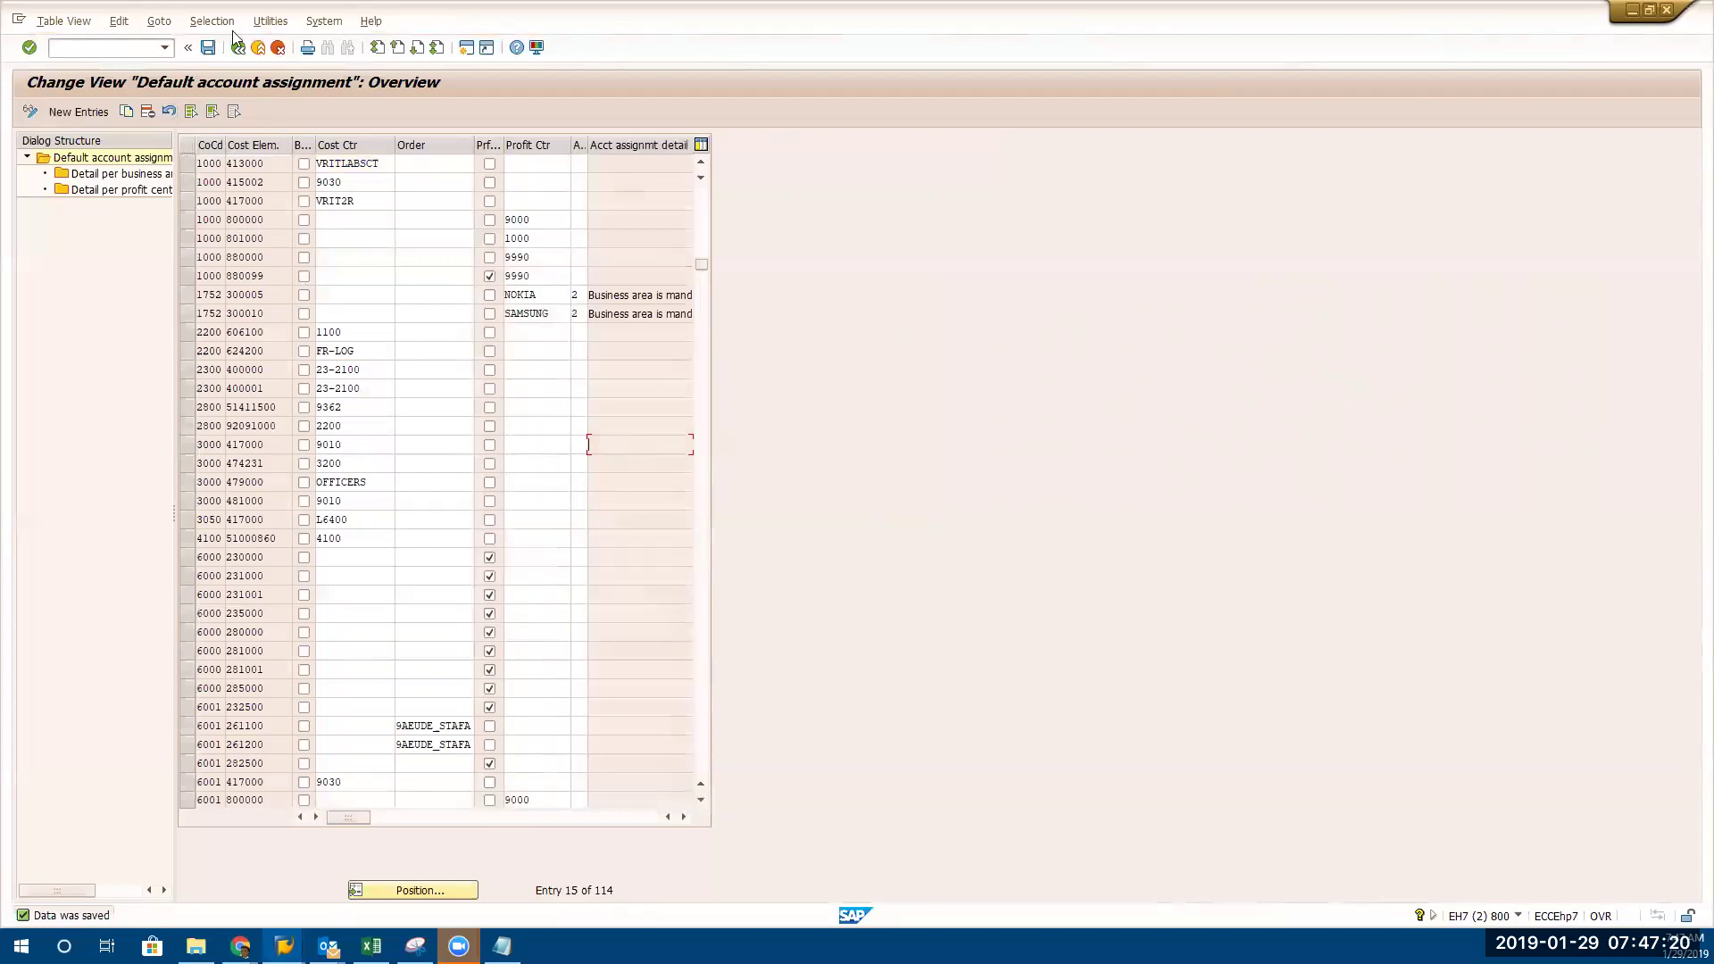
Copy cost element 413000, leave the default account assignments and open the EC-PCA additional balance sheet and P&L accounts table
left_click_drag(266, 164, 225, 164)
key("ctrl+c")
left_click(238, 49)
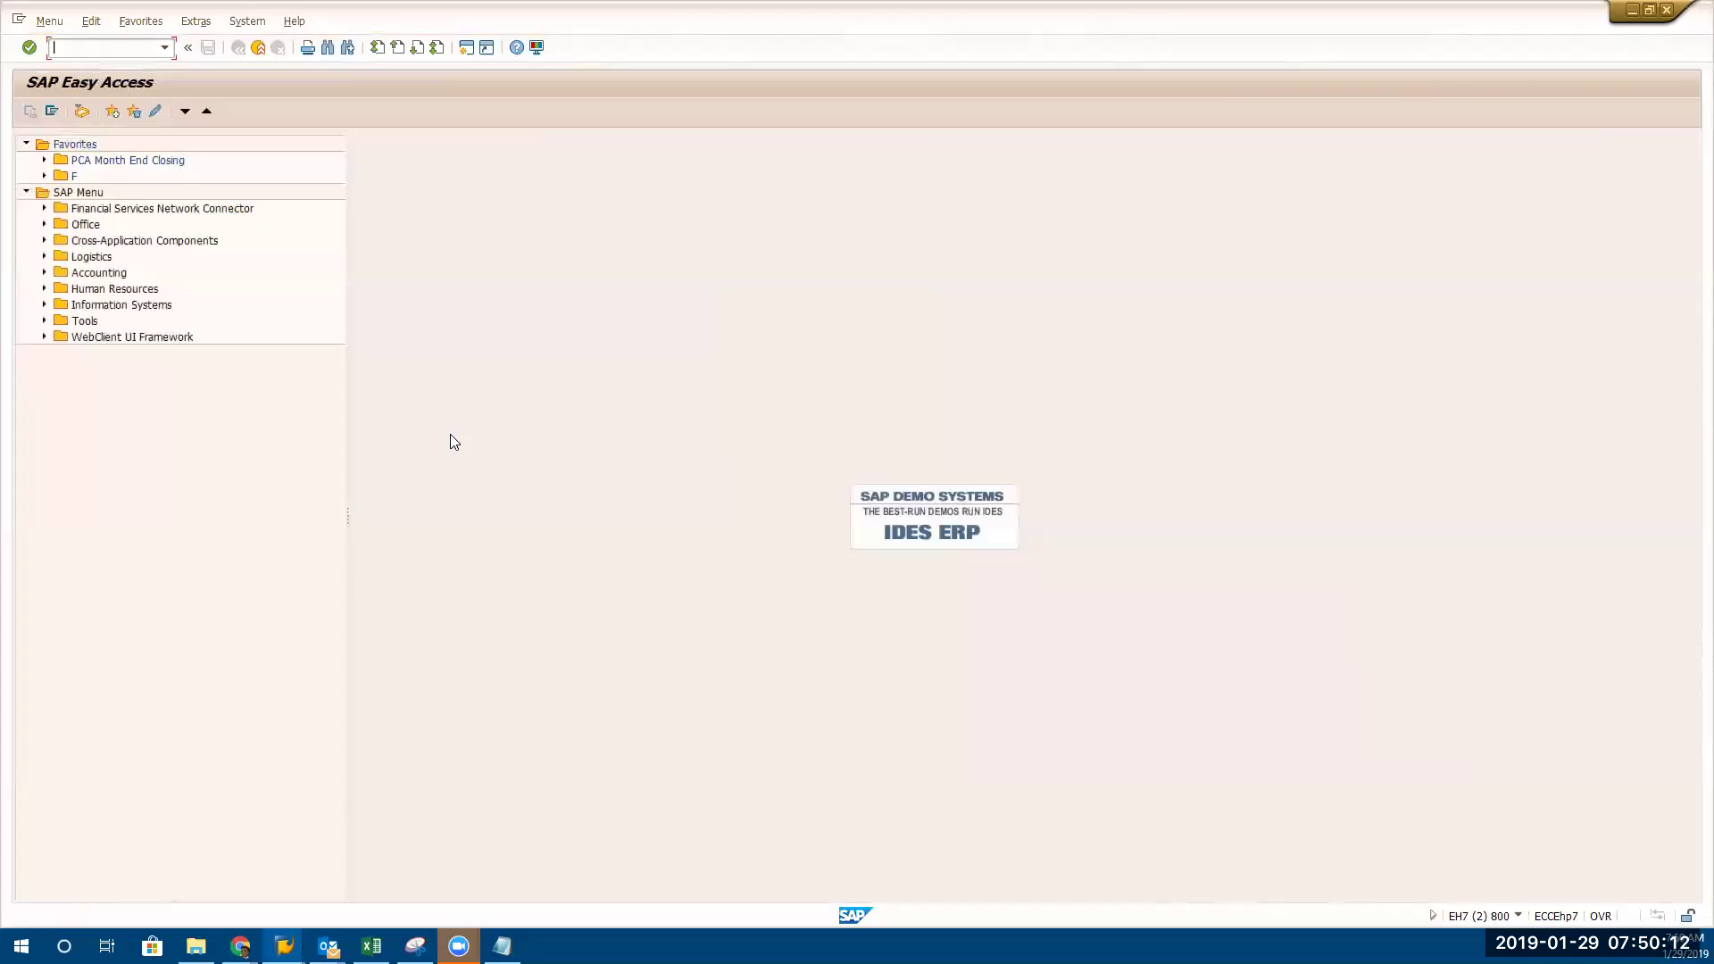
type("spro")
key("Return")
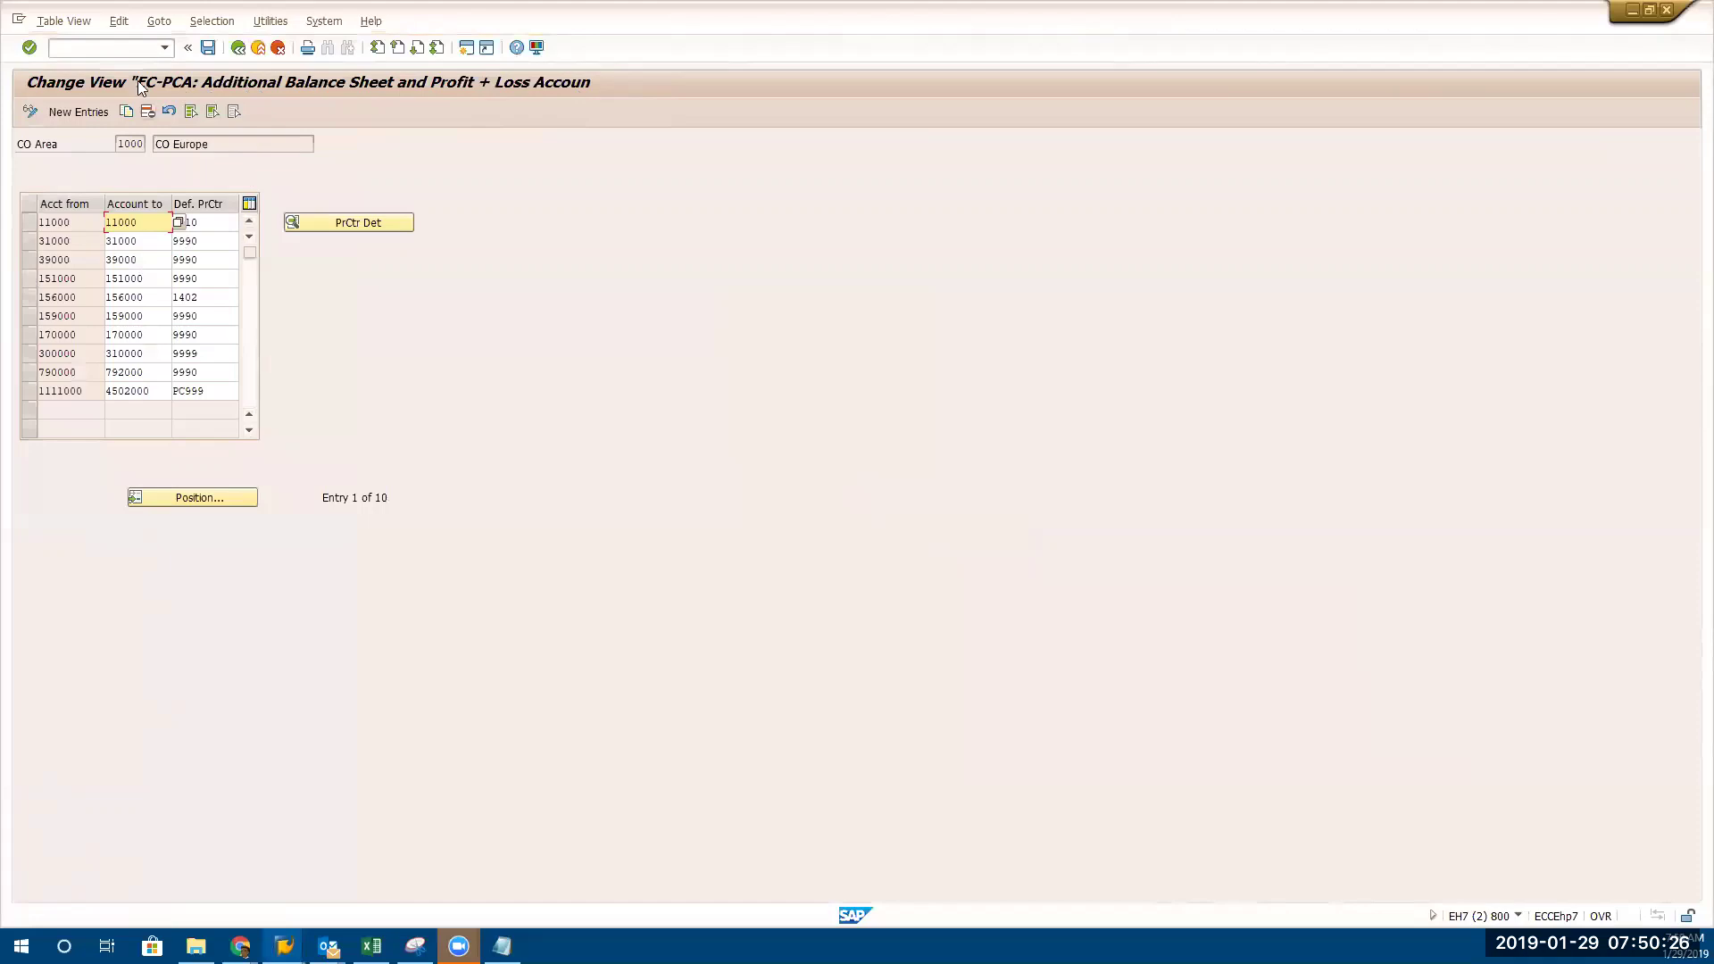
Start an additional SAP session and display the strategy for default assignment to a profit center in it
left_click(1517, 915)
left_click(1174, 787)
left_click(466, 49)
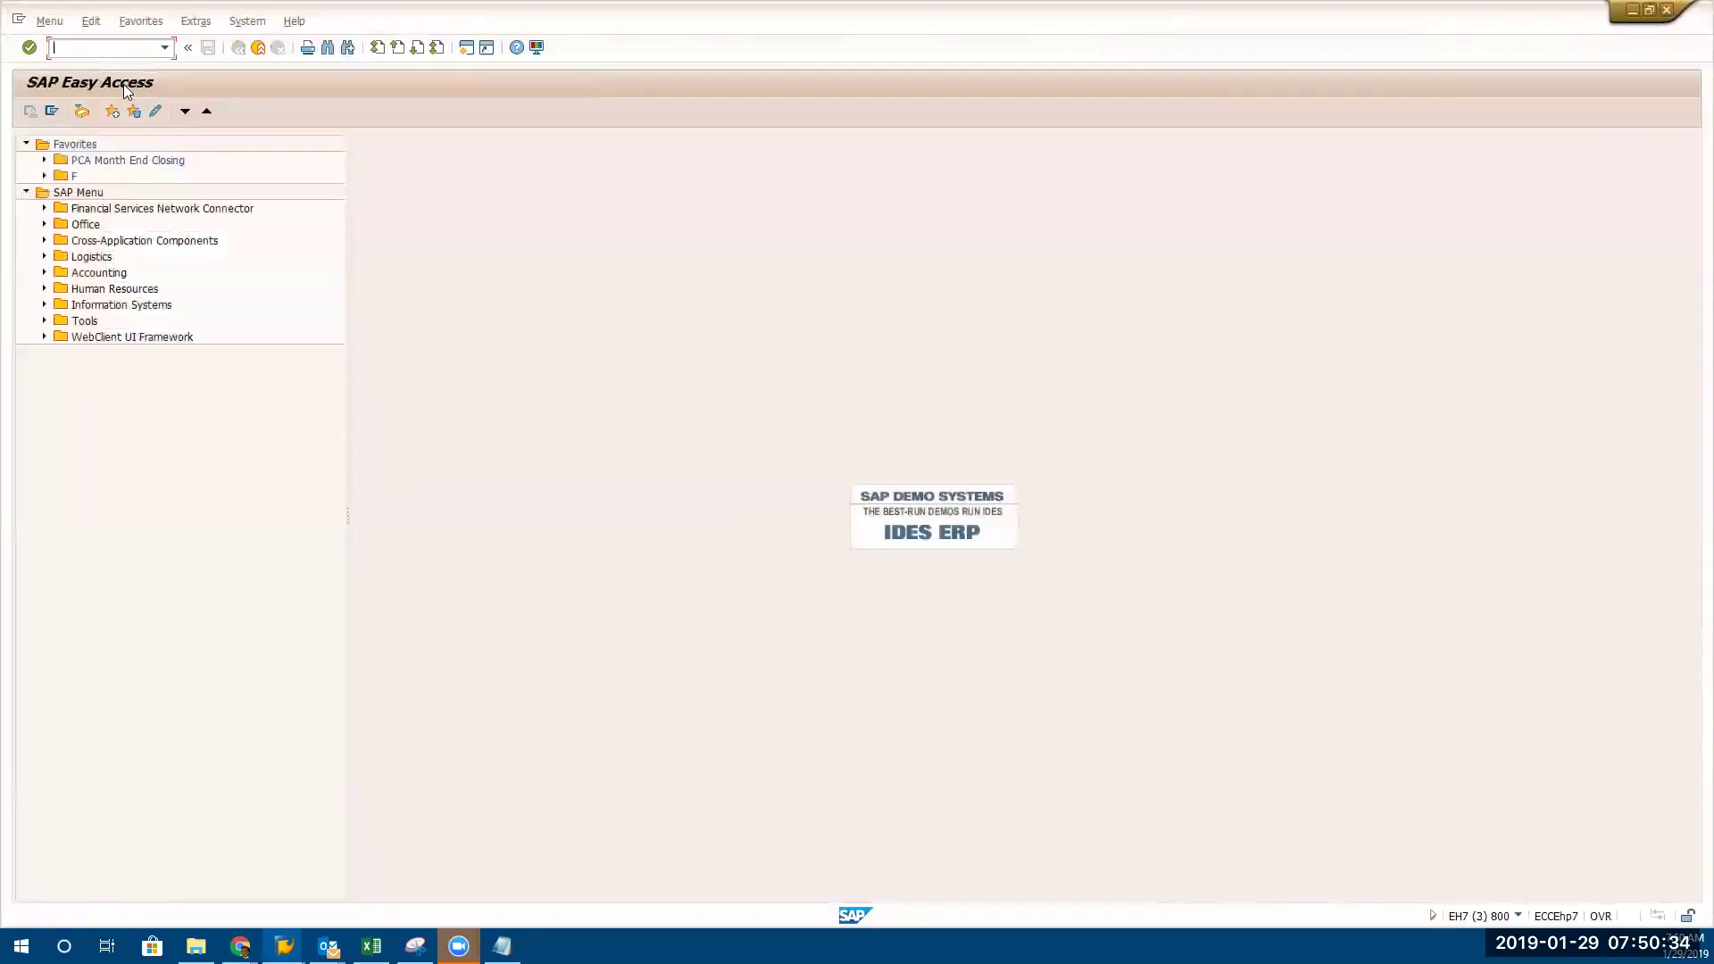
type("3KEH")
key("Return")
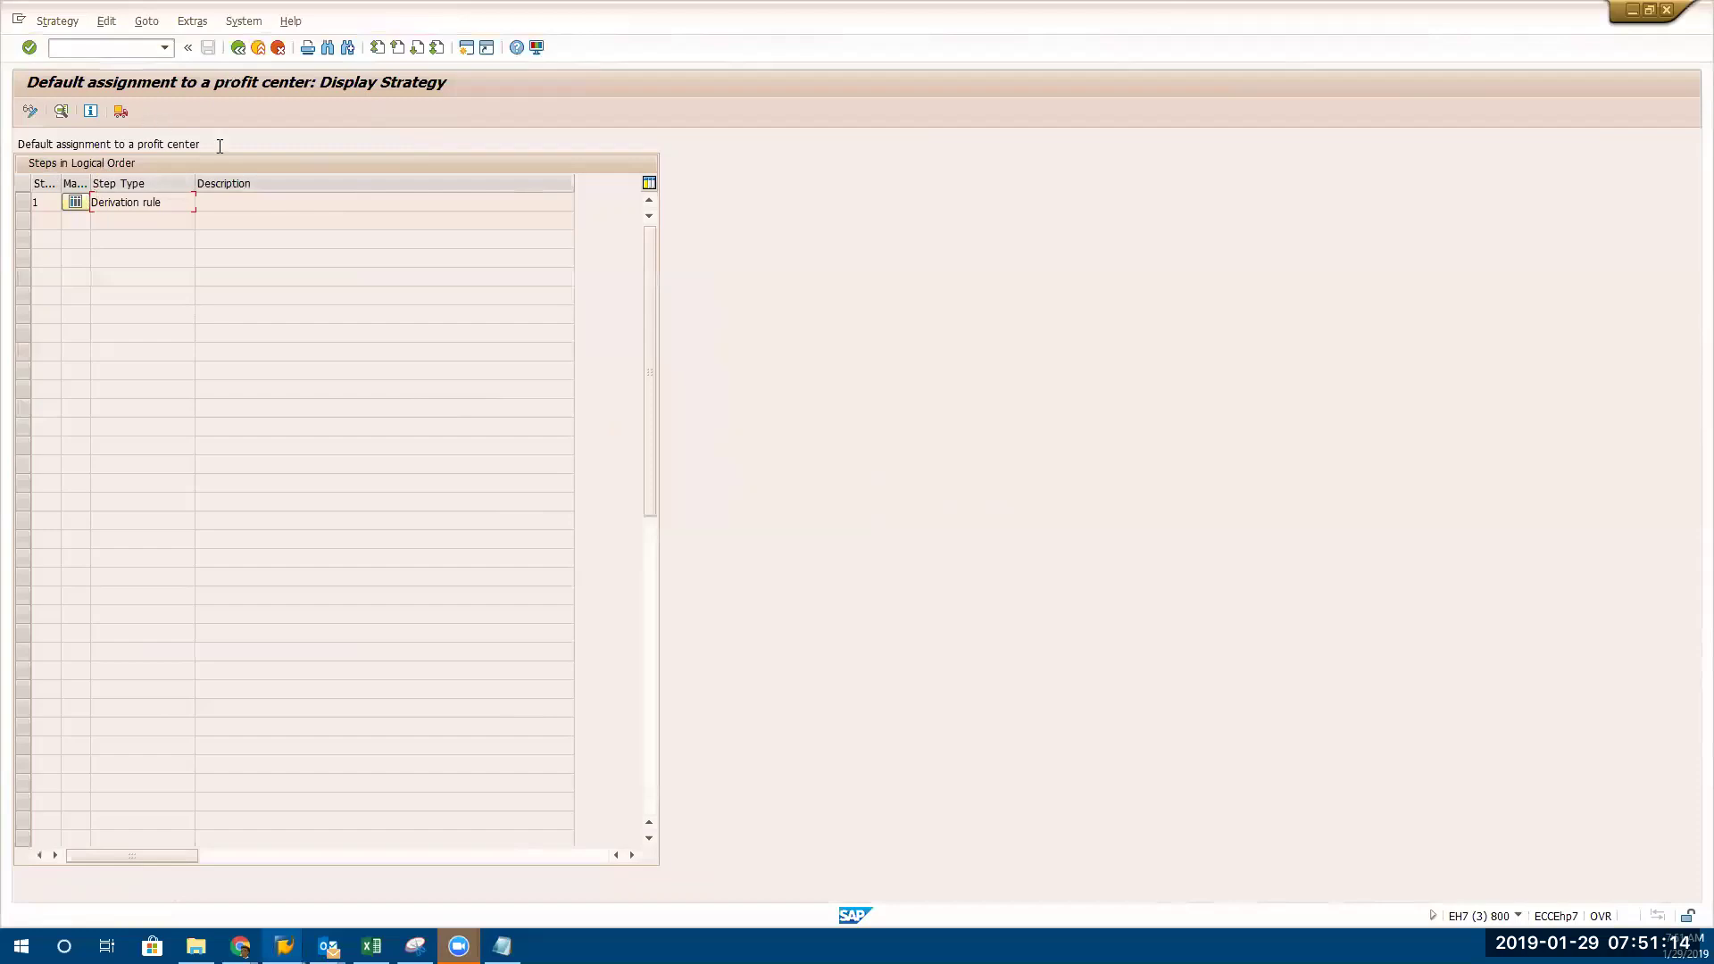
Reopen the default profit center strategy with transaction 3kei and shrink its window to show the EC-PCA accounts table behind it
left_click(238, 50)
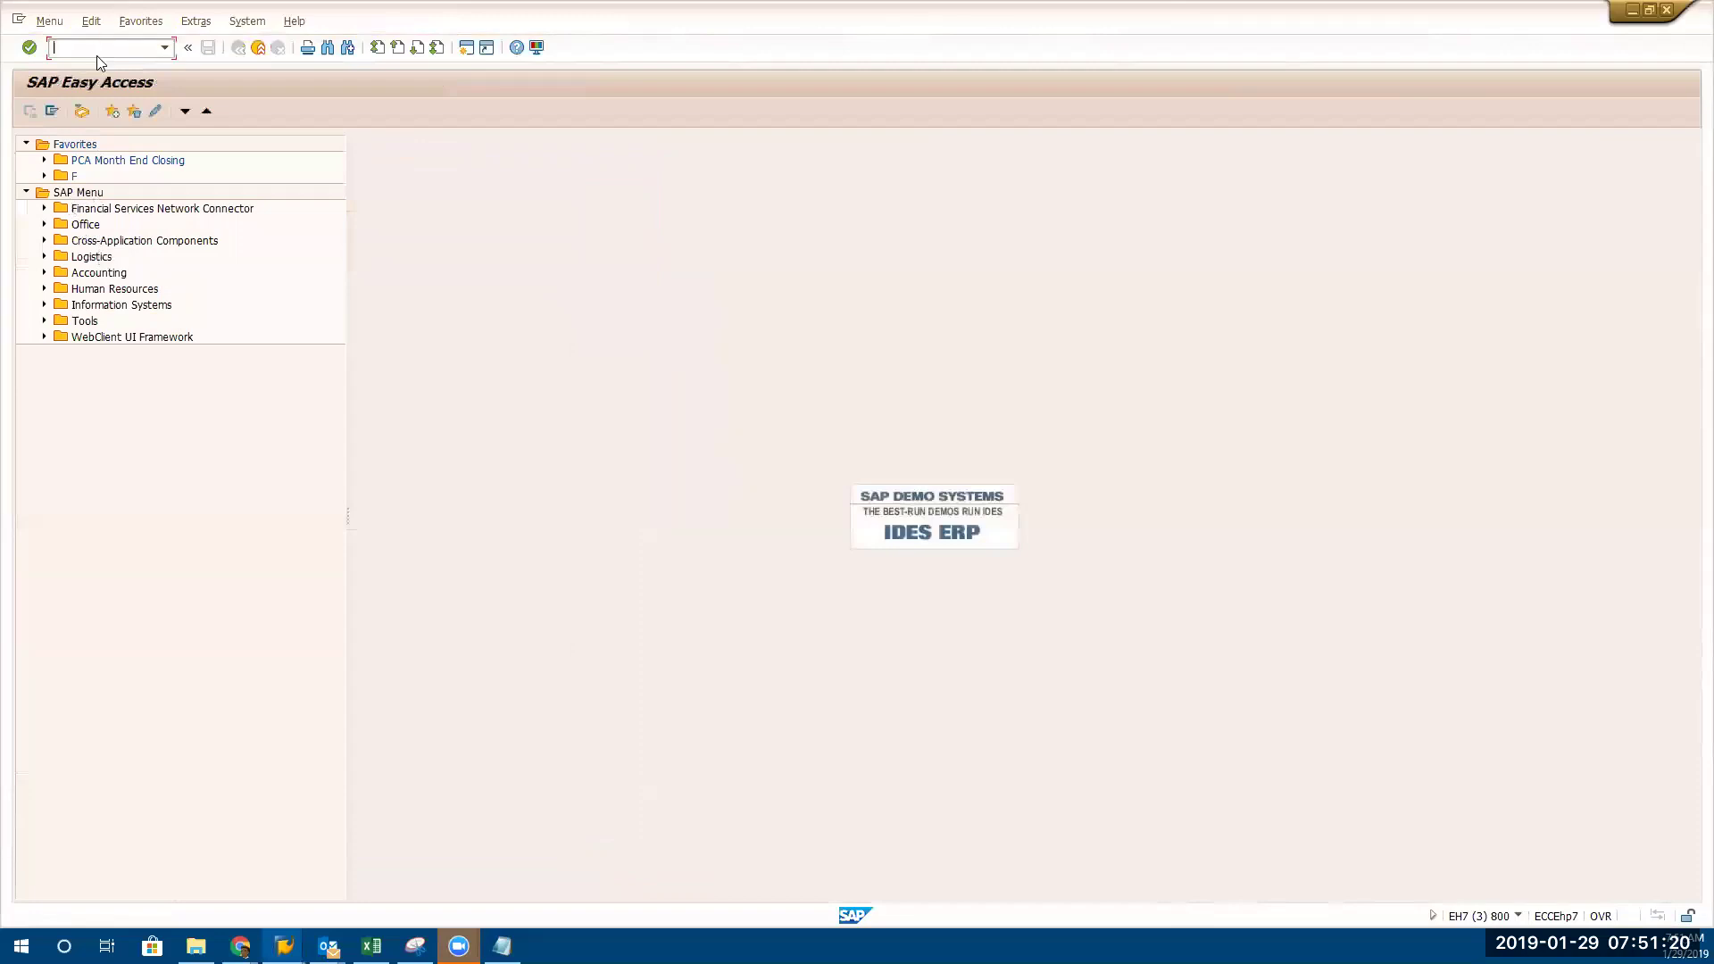
type("3kei")
key("Return")
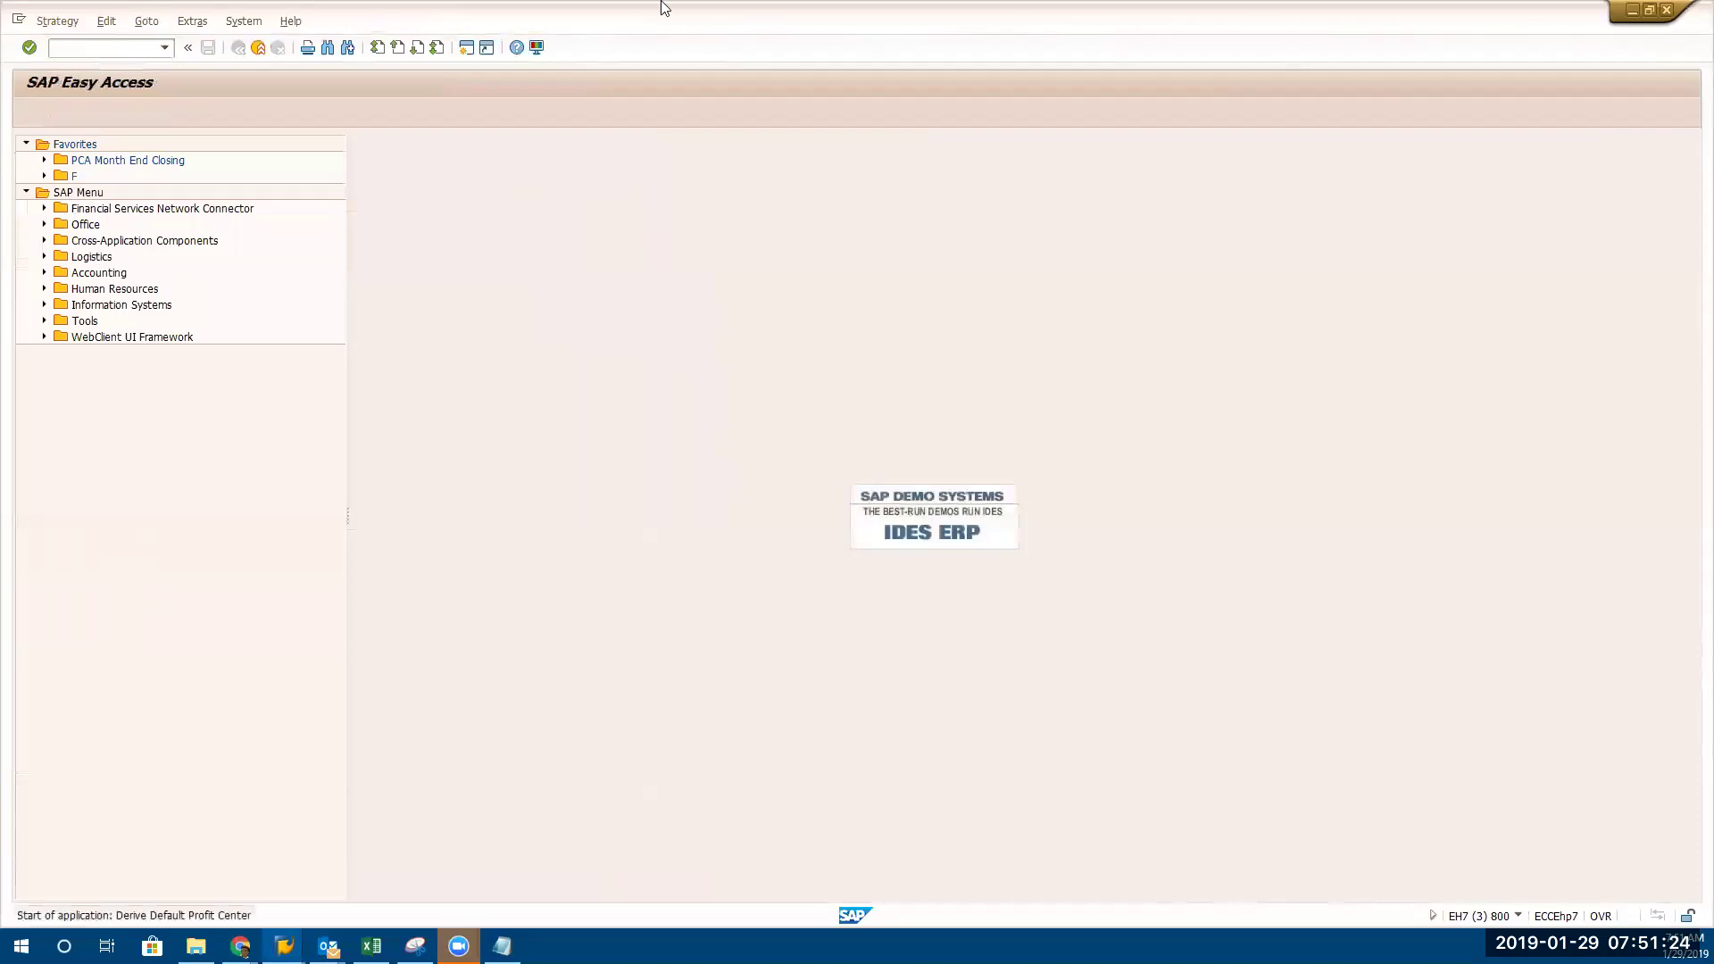
double_click(663, 17)
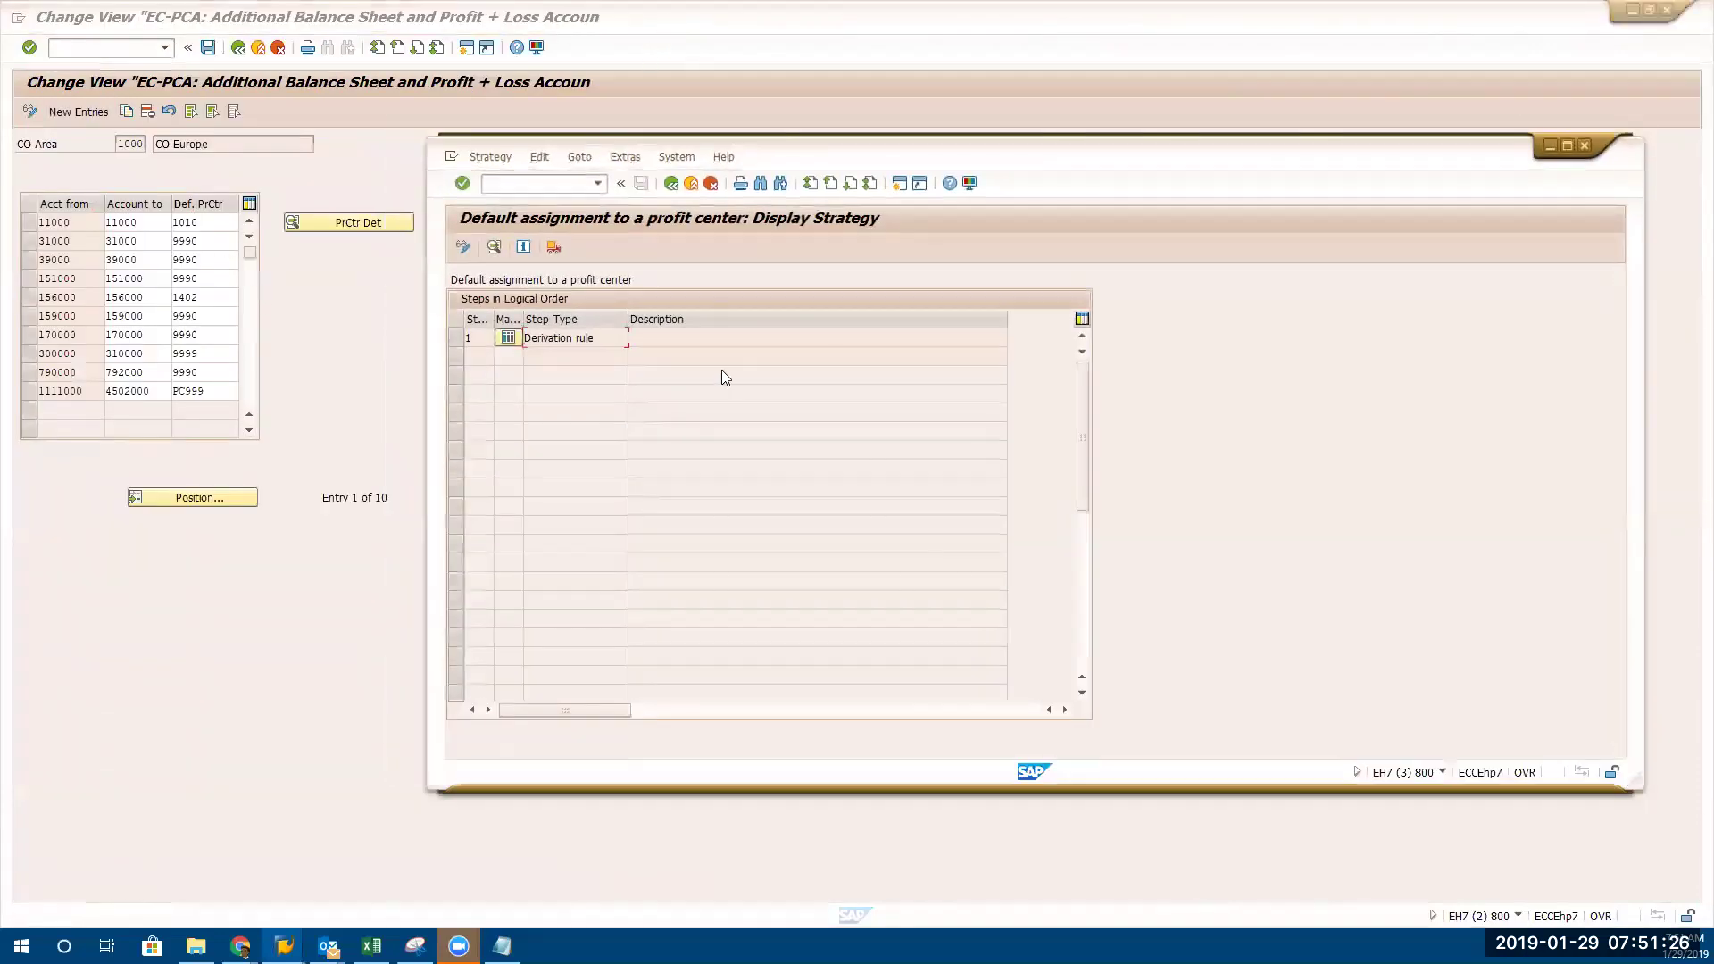
Open the derivation rule's values and examine the entry's account range, company code, business area and profit center
left_click(508, 338)
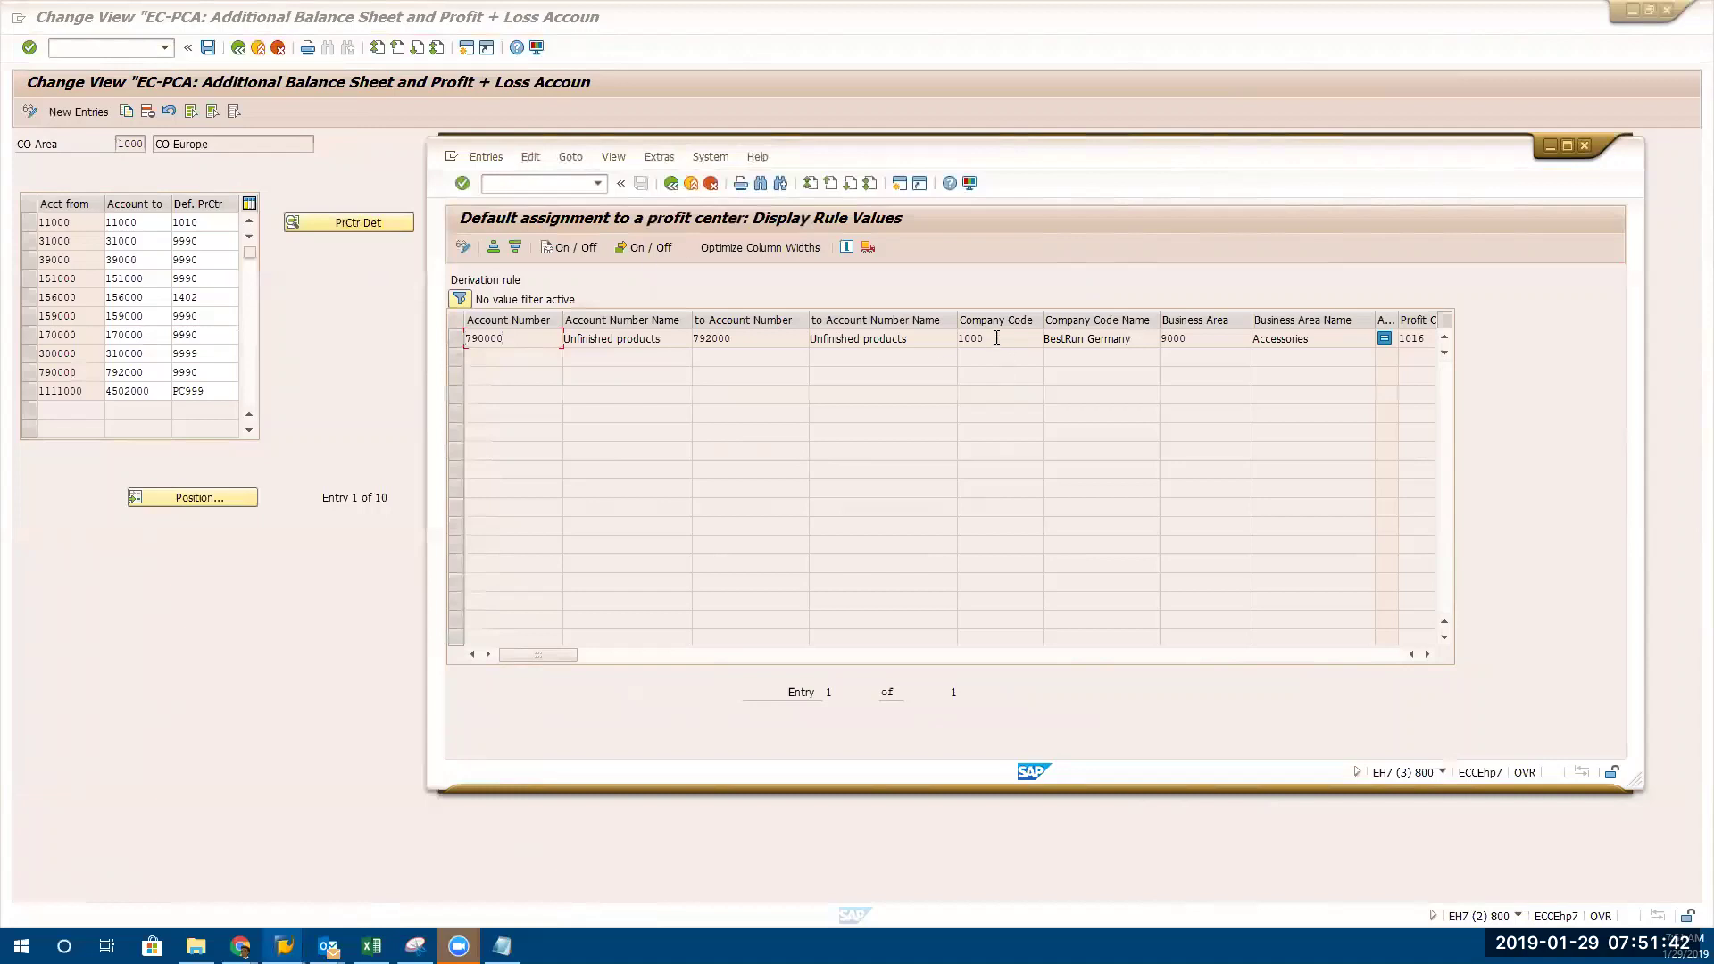
left_click_drag(997, 338, 868, 330)
left_click(1012, 334)
double_click(1005, 343)
left_click(458, 339)
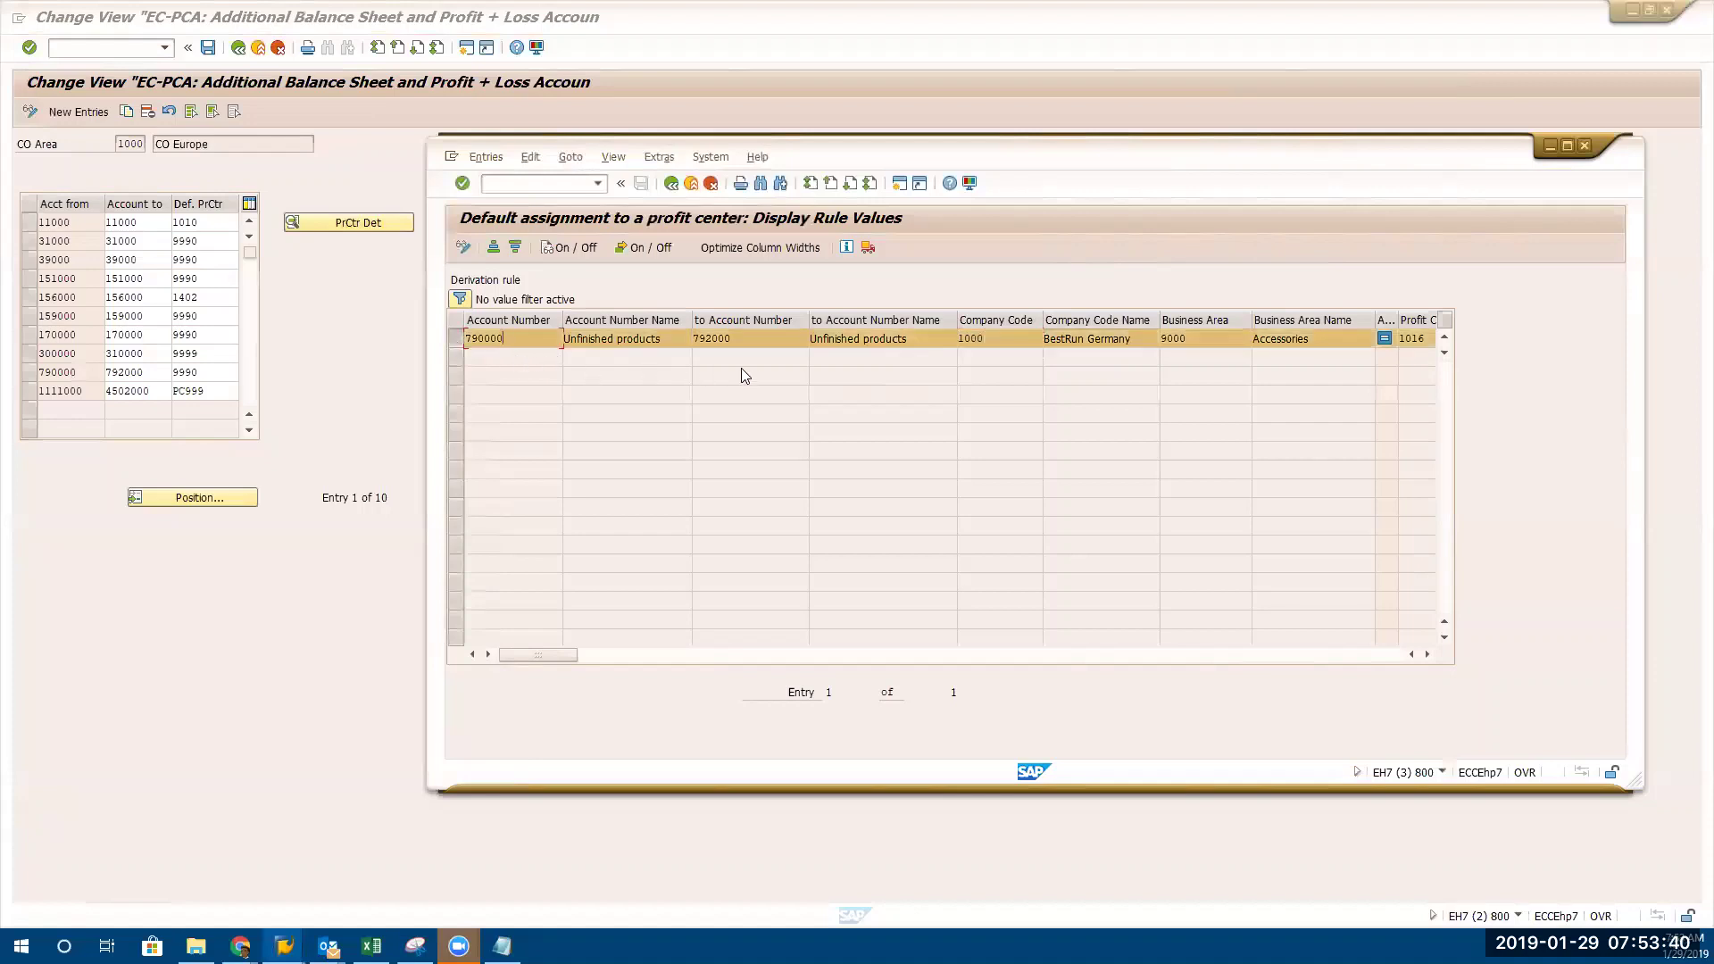
left_click(997, 338)
left_click(1198, 339)
left_click(1428, 655)
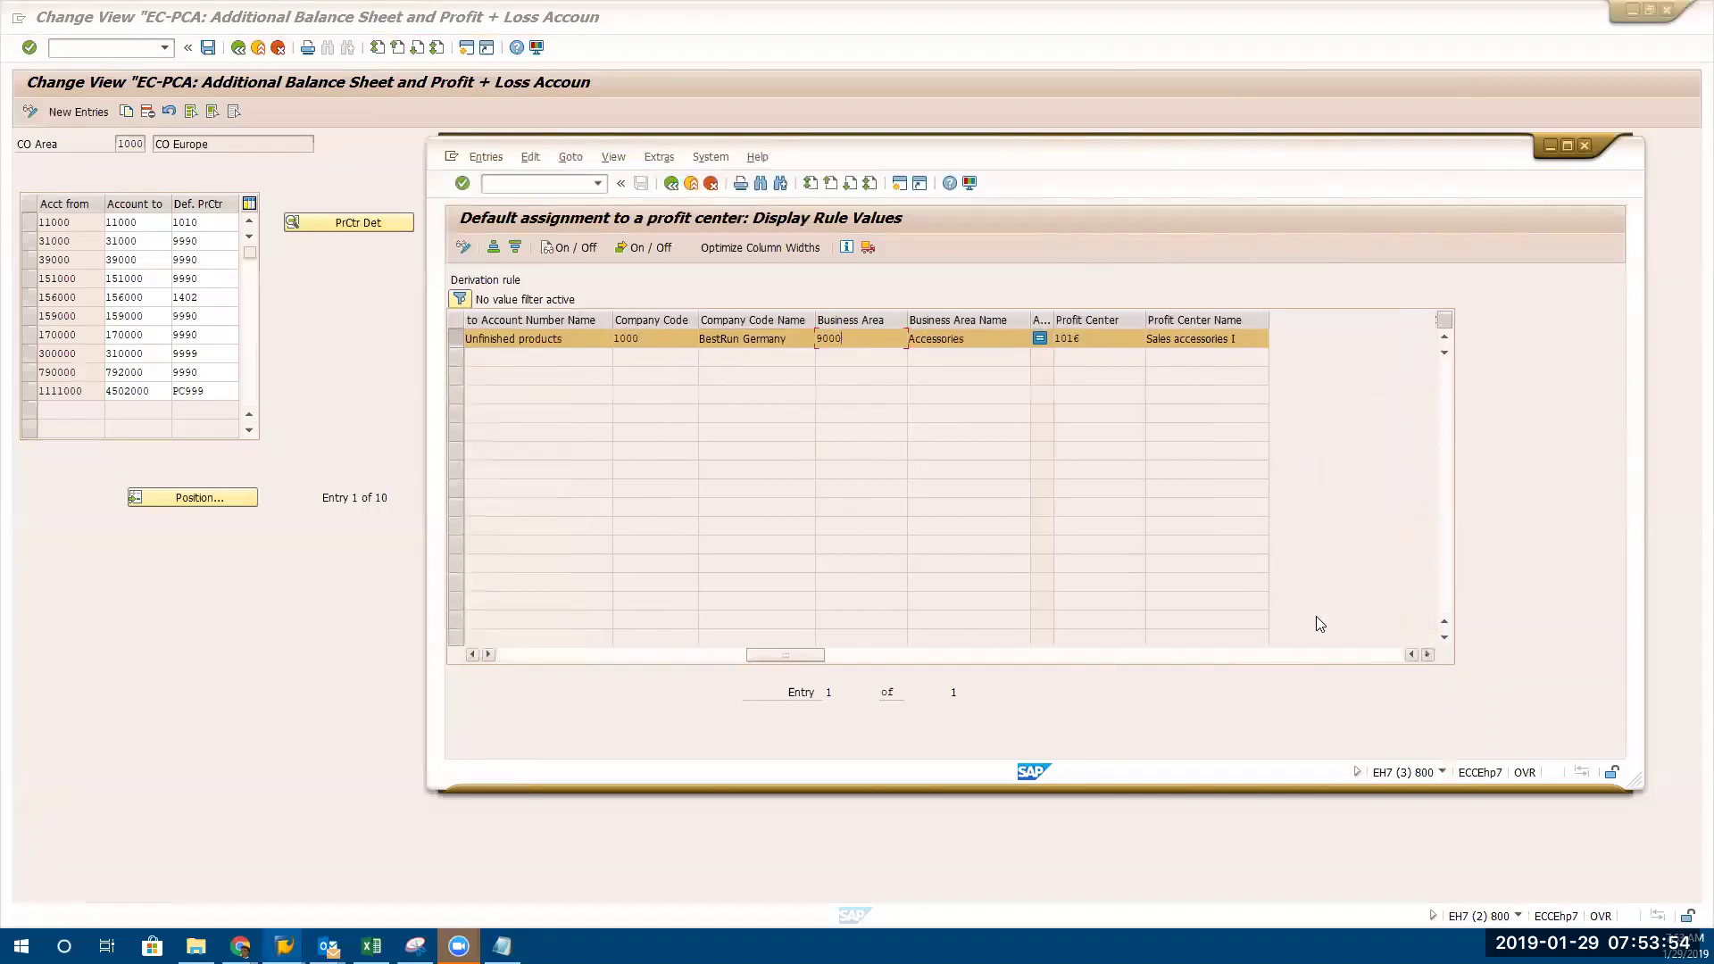
left_click(1104, 336)
left_click_drag(782, 657, 416, 642)
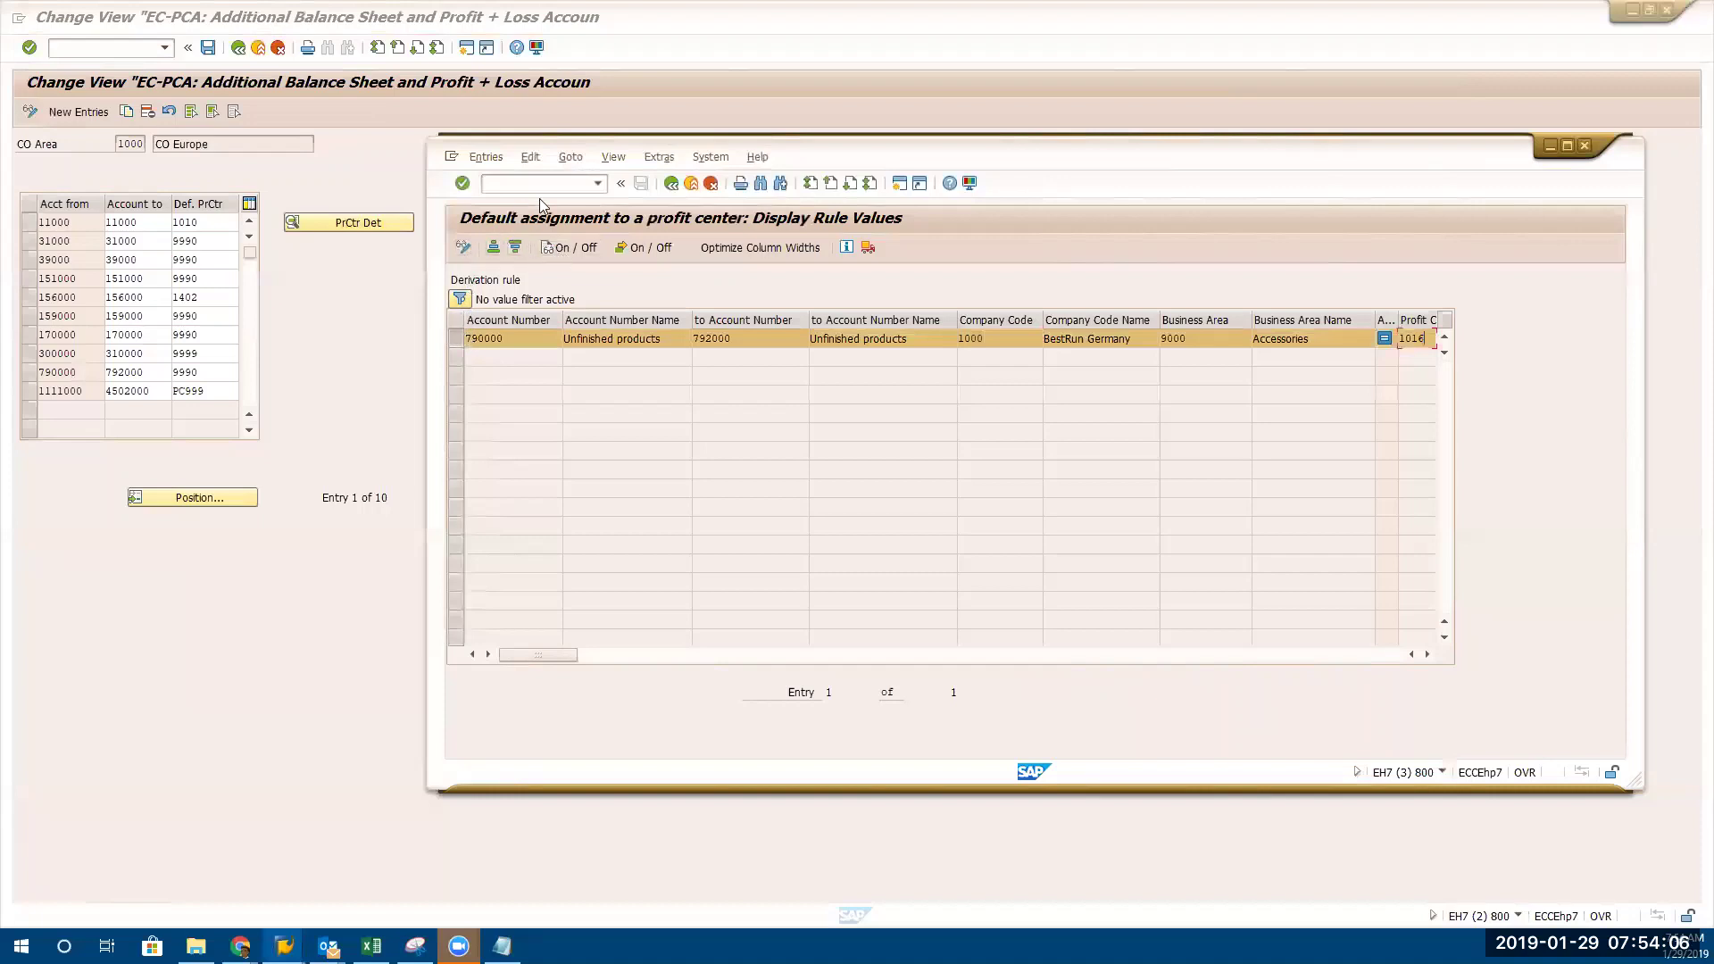
Switch the derivation rule values from display to change mode
left_click(489, 158)
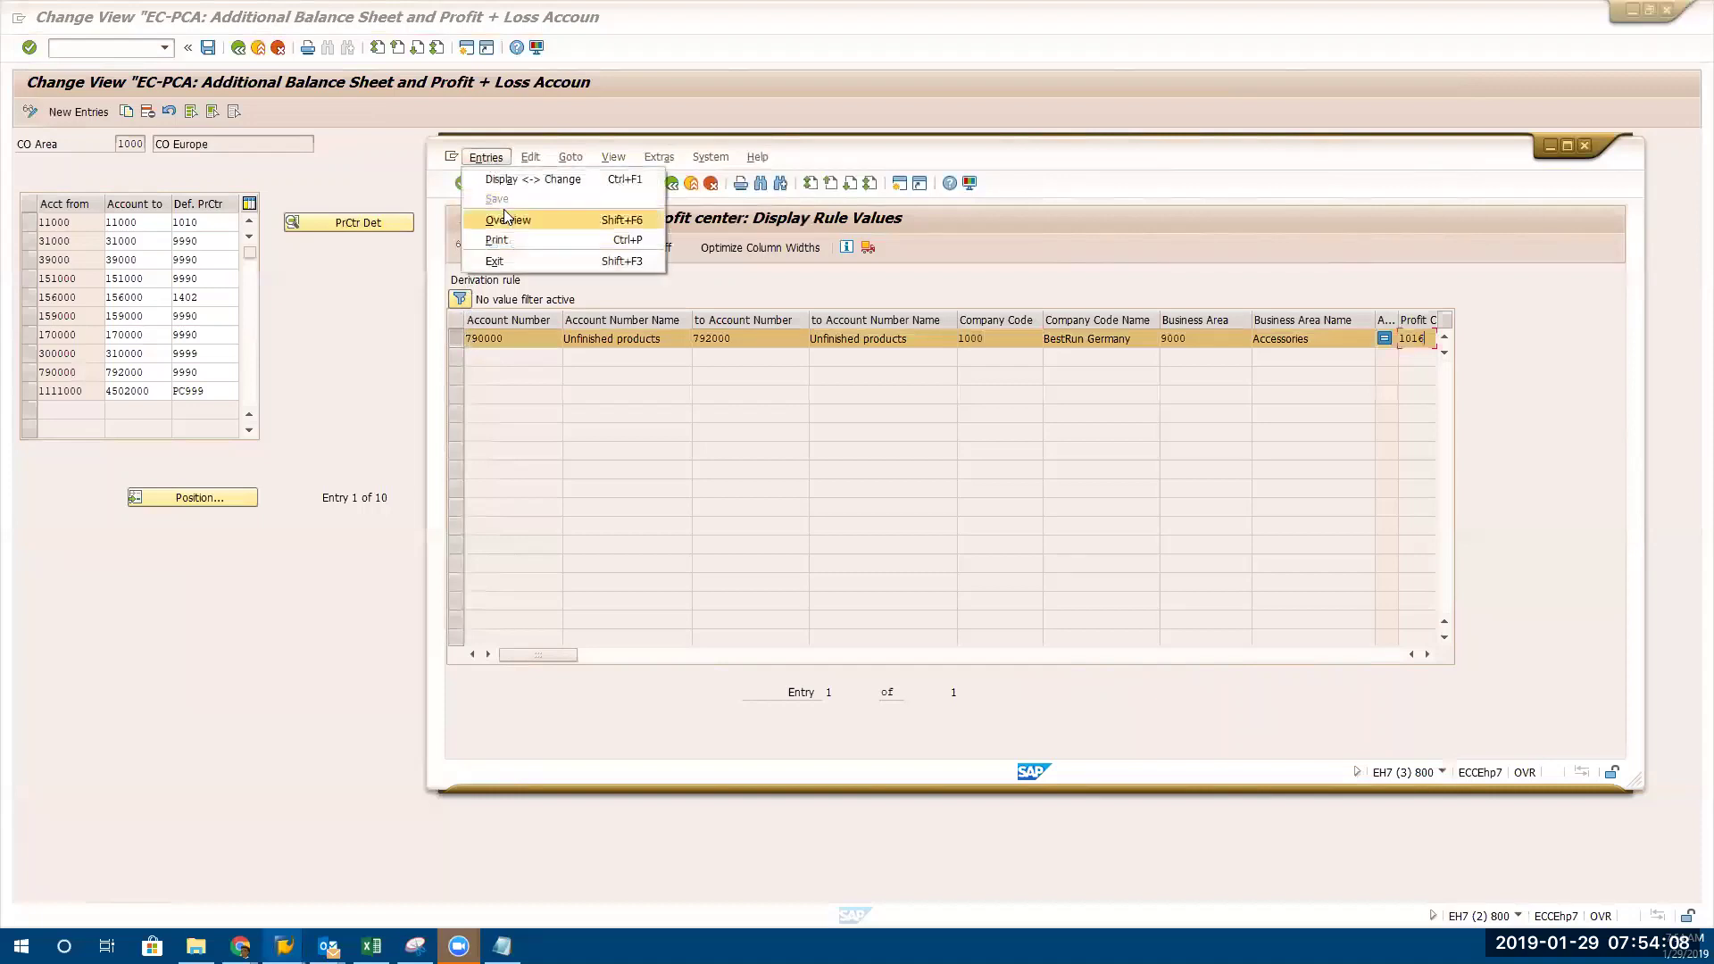
left_click(525, 178)
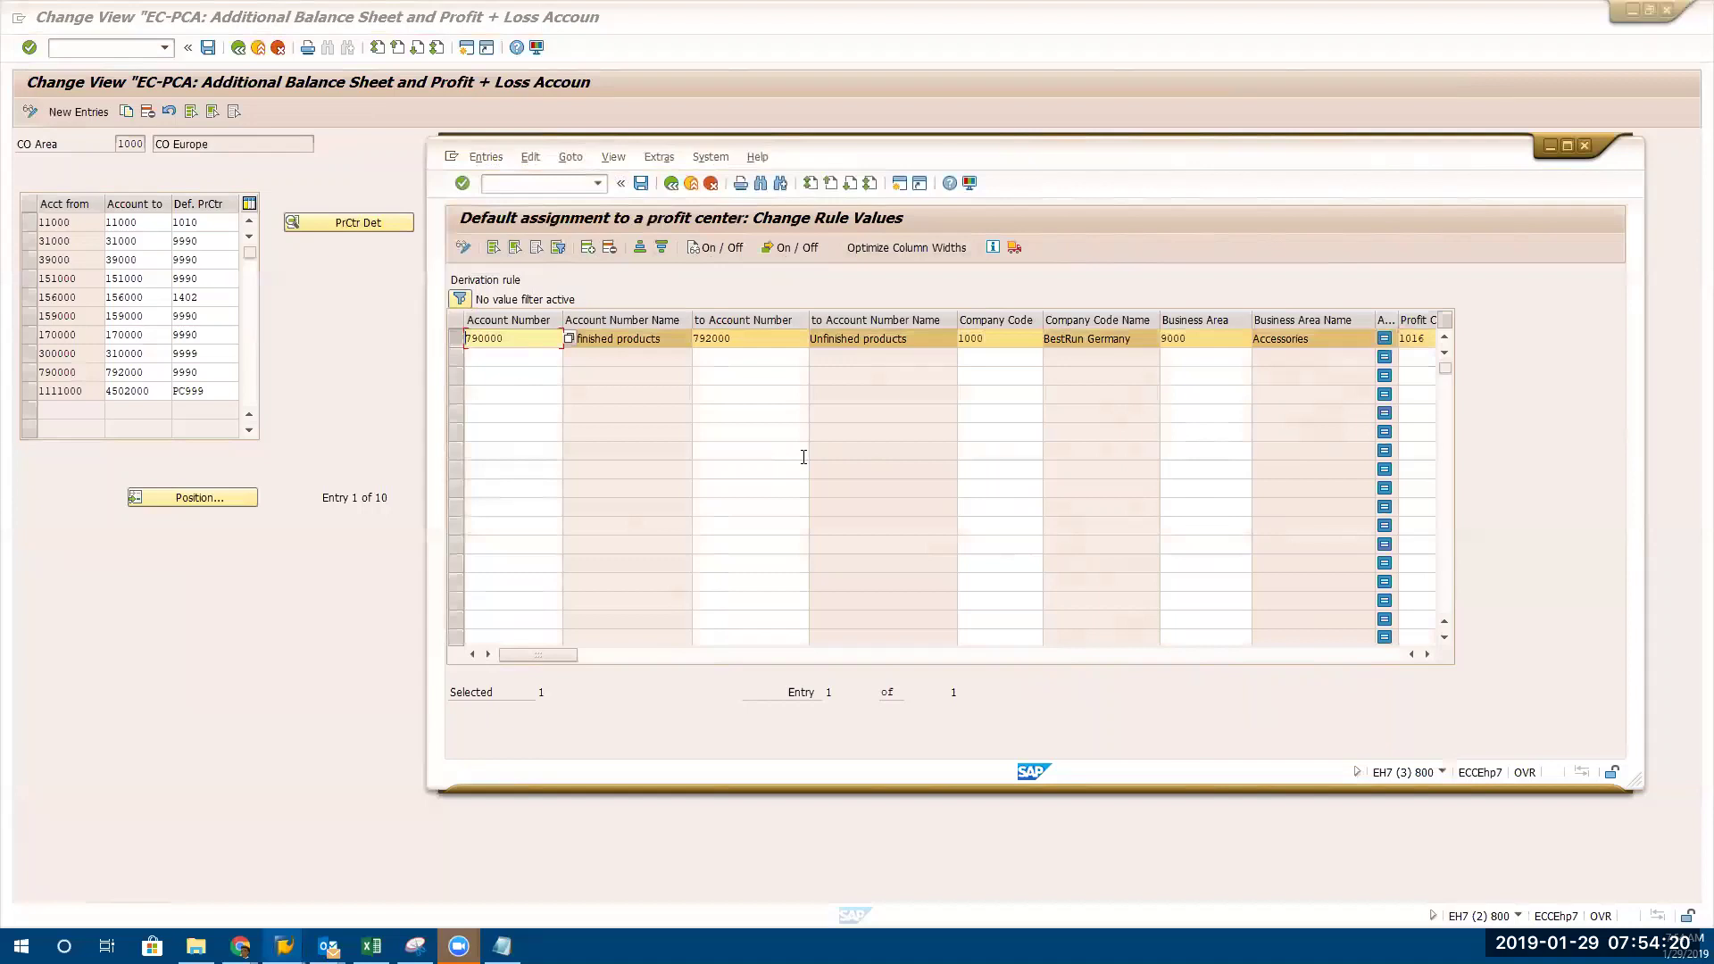
left_click(490, 159)
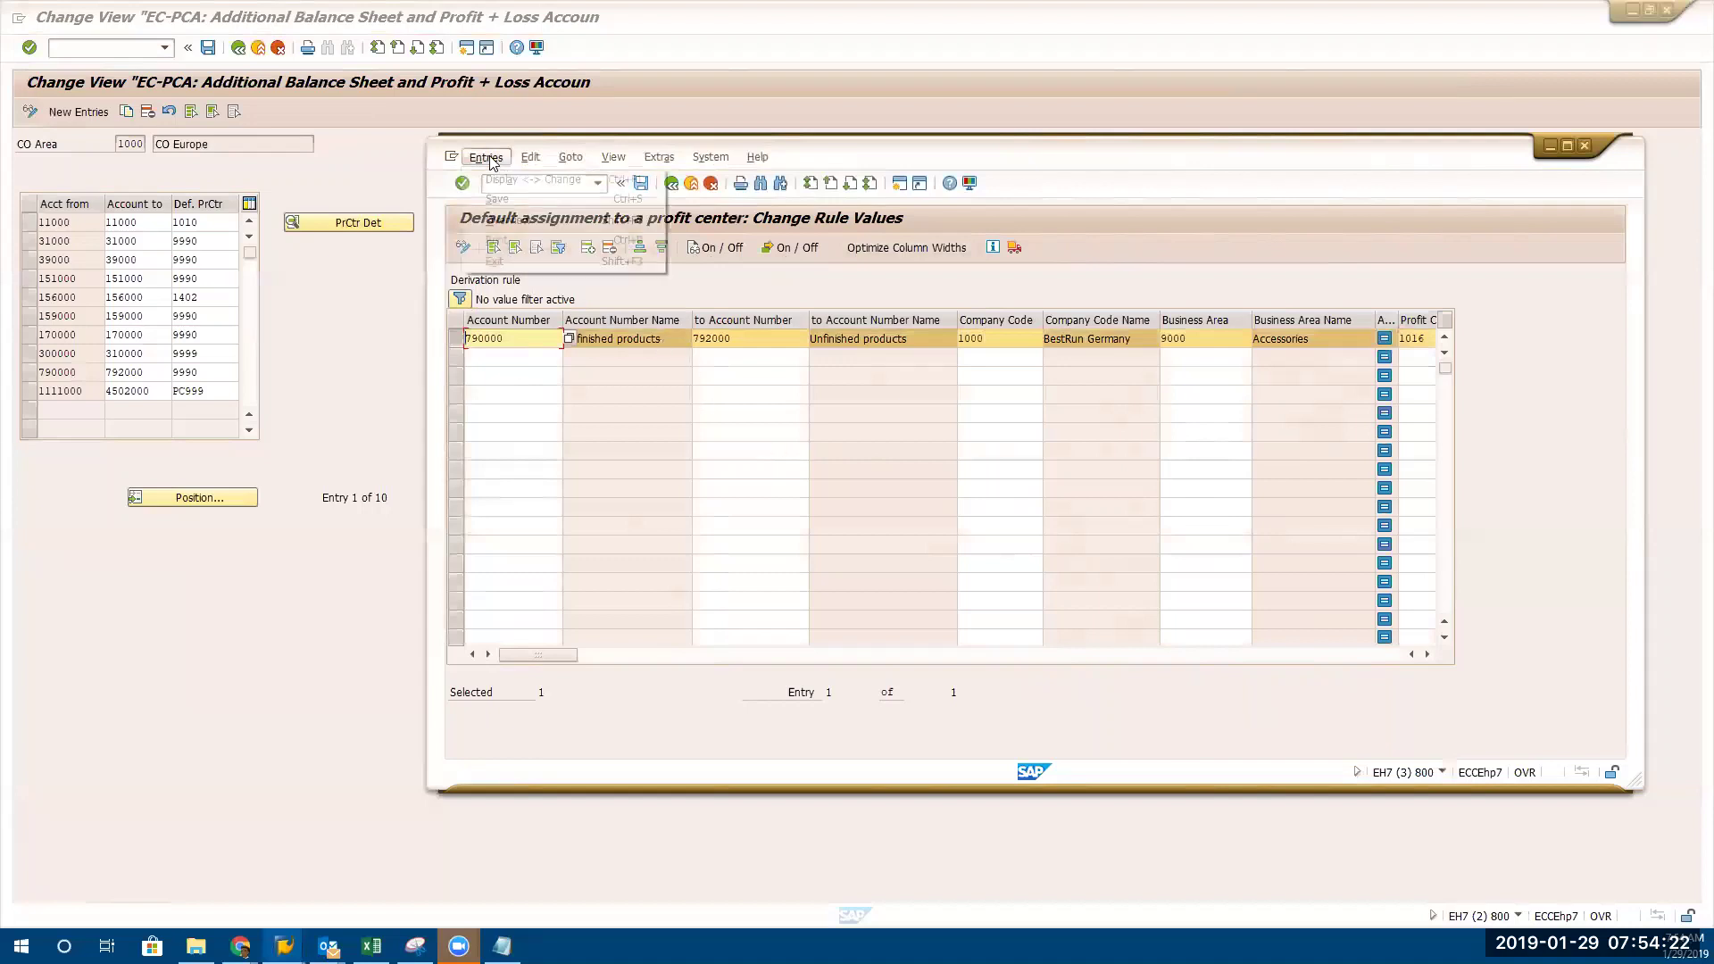
mouse_move(555, 166)
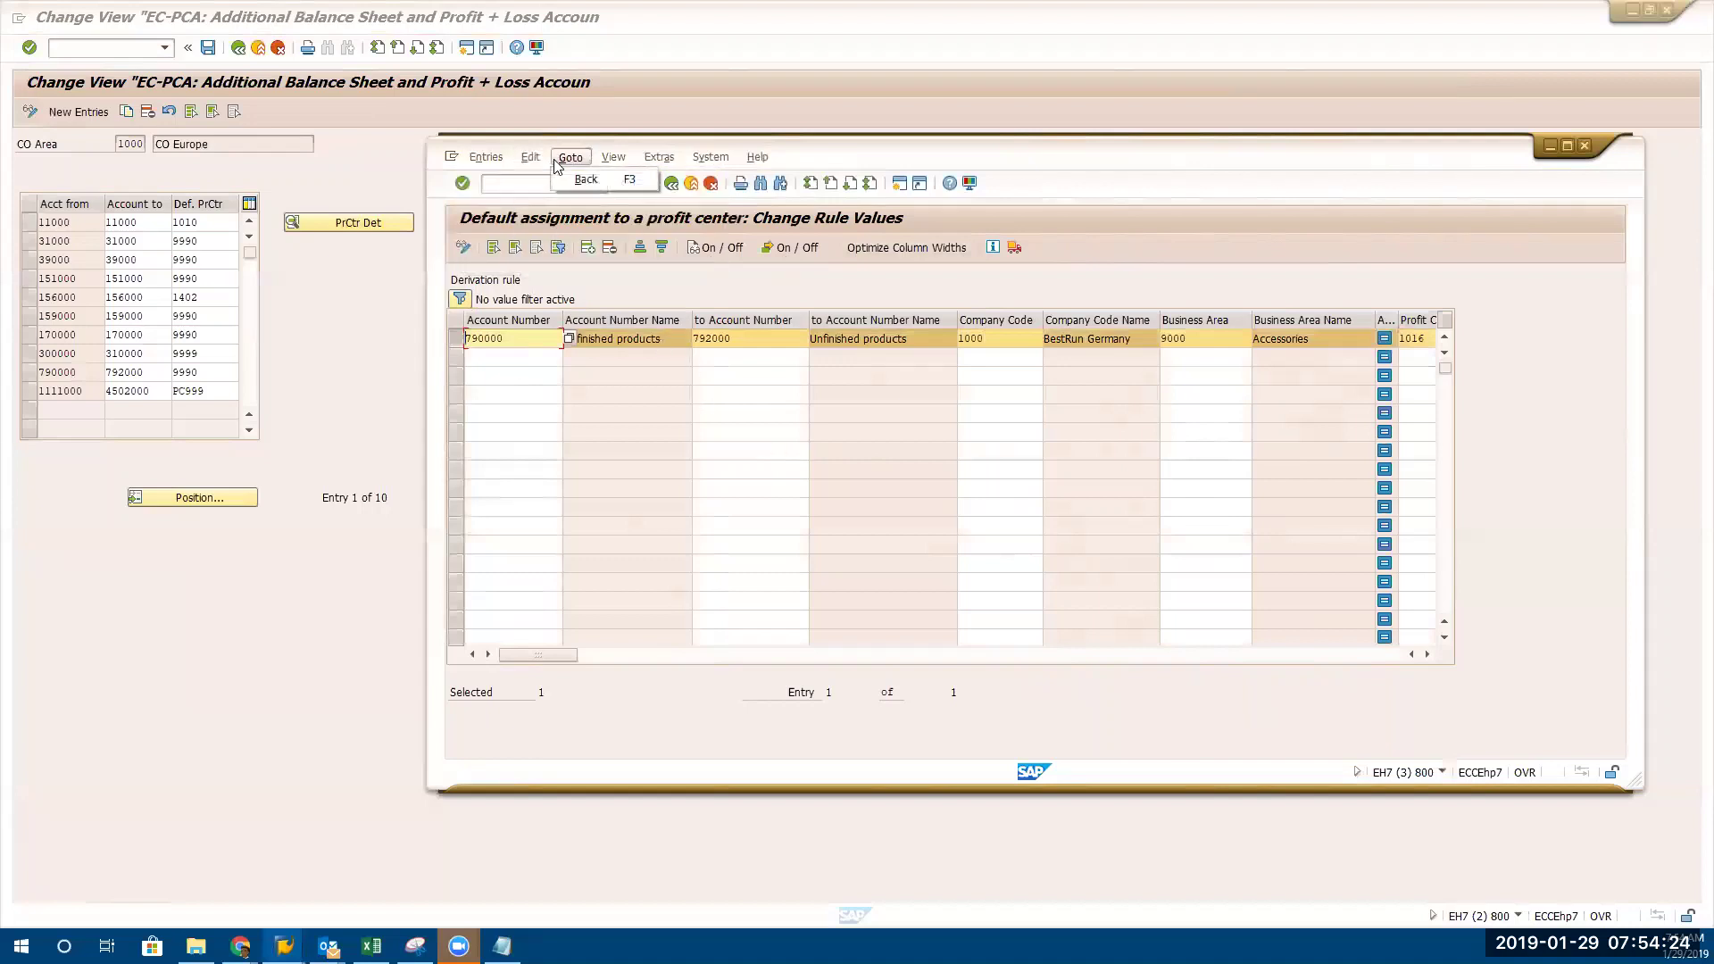
mouse_move(613, 159)
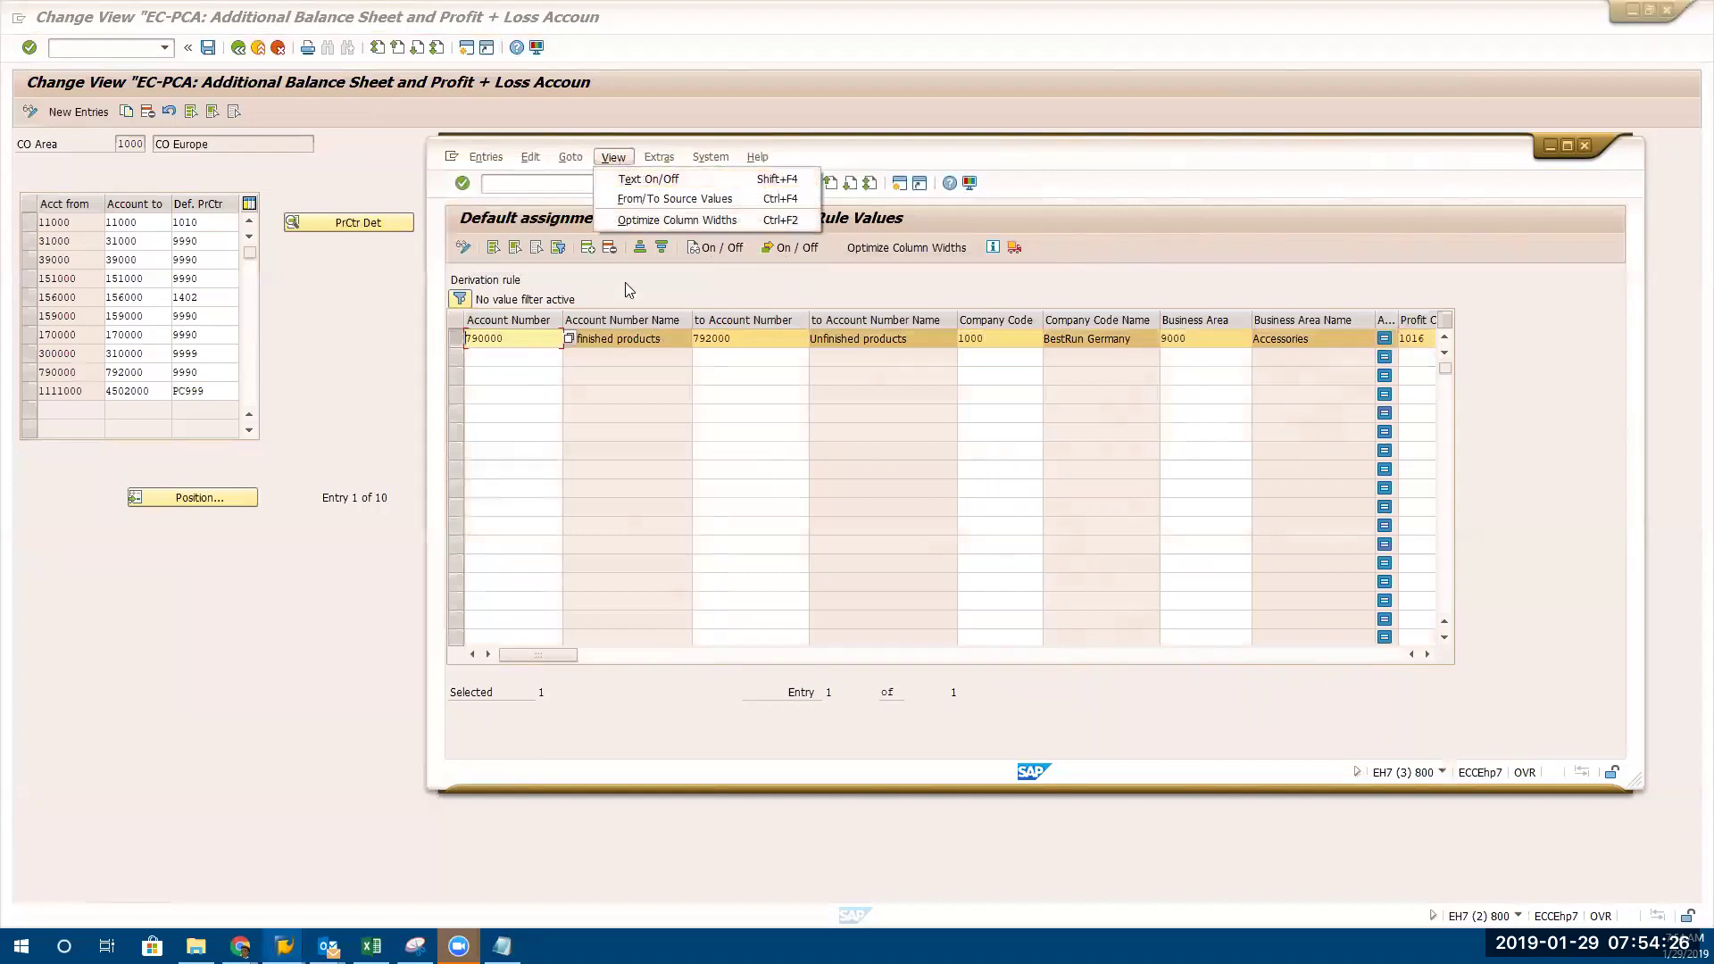
left_click(497, 356)
left_click(520, 336)
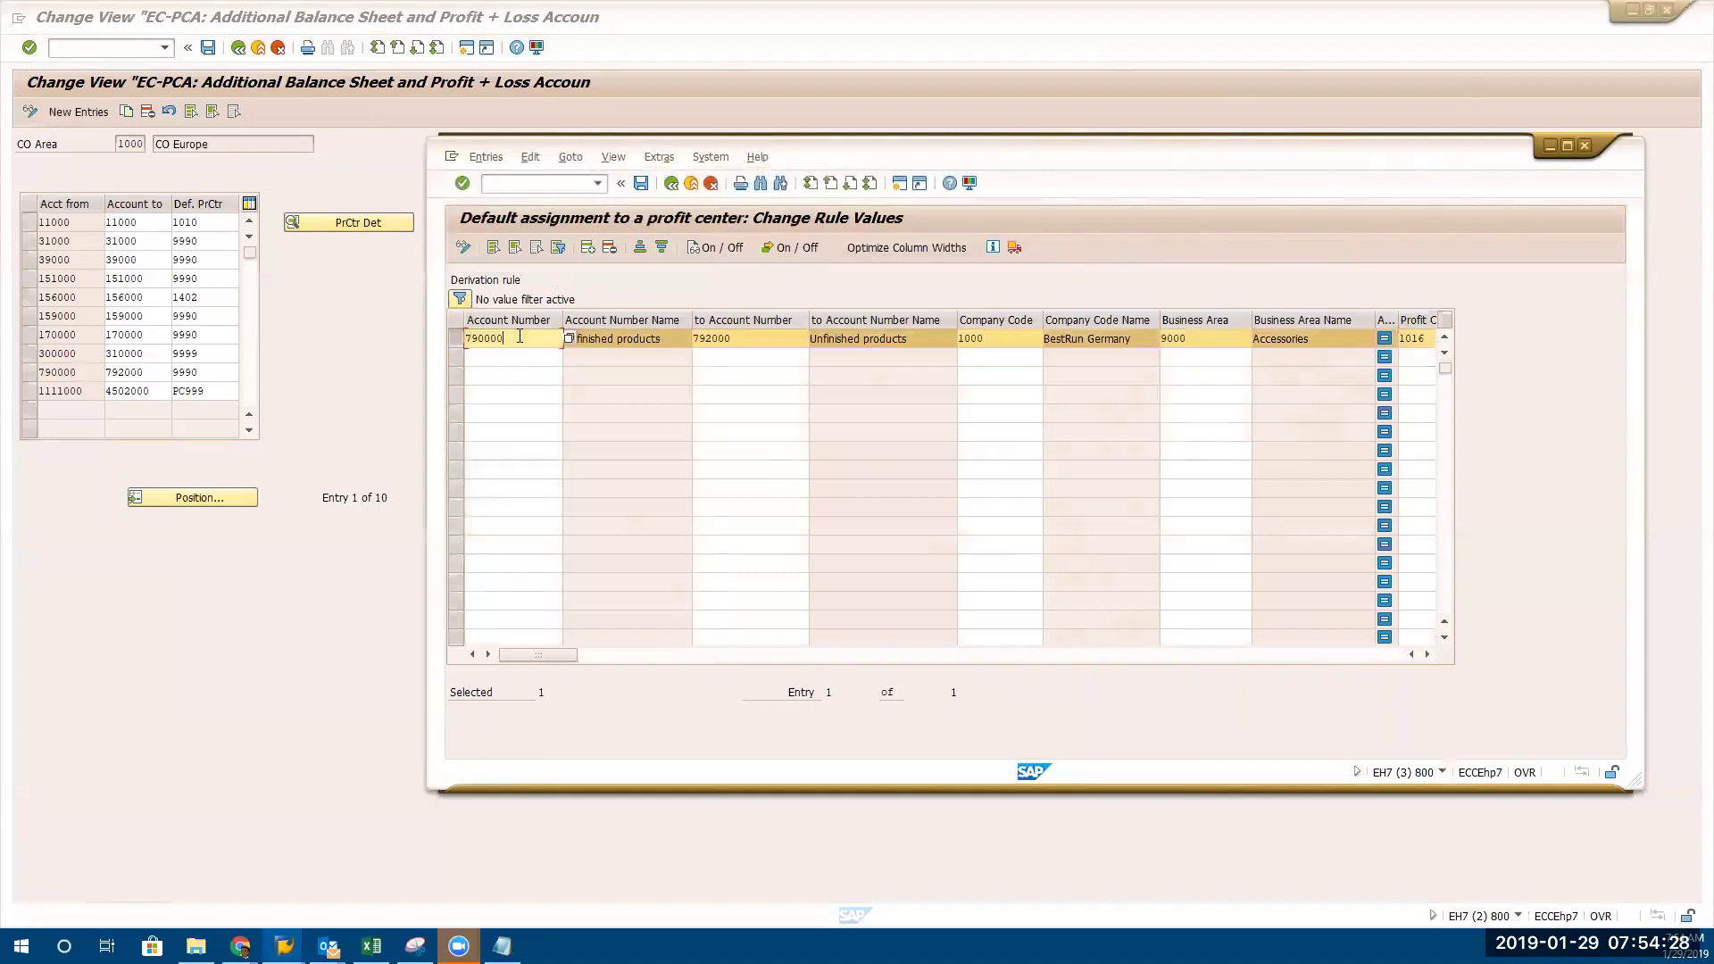
Copy the account range 790000 to 792000 from the first rule entry into the second row
left_click_drag(519, 337, 357, 337)
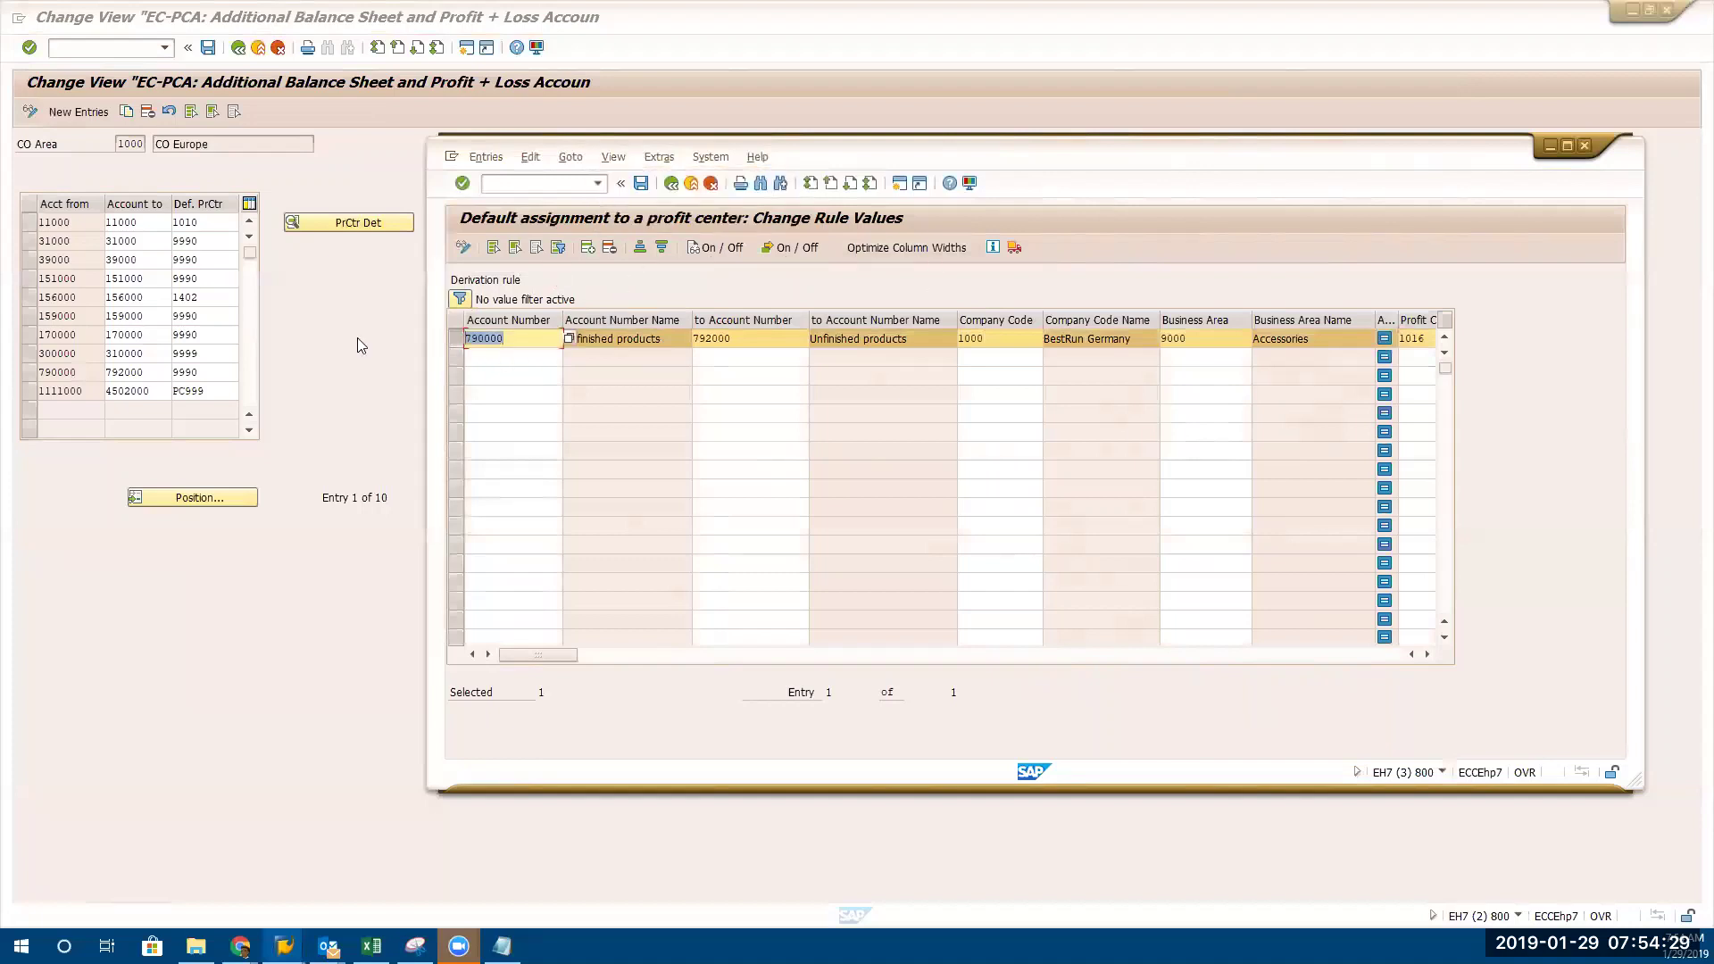
left_click(522, 359)
key("ctrl+v")
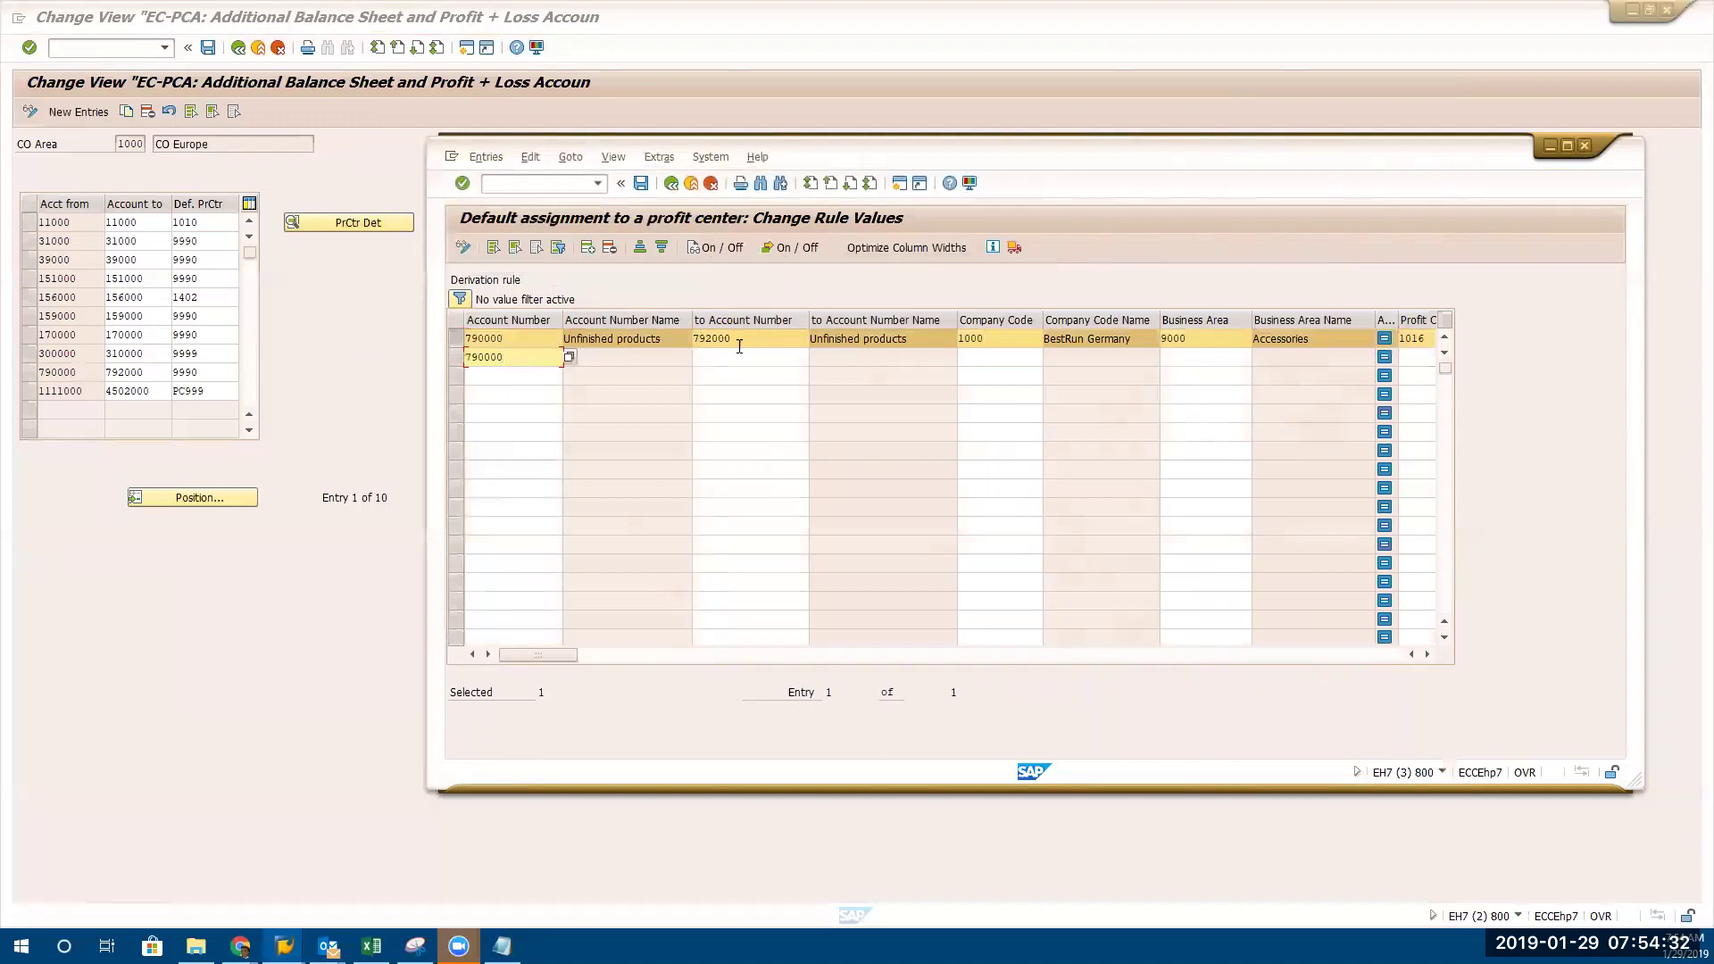
left_click_drag(740, 345, 511, 325)
key("ctrl+c")
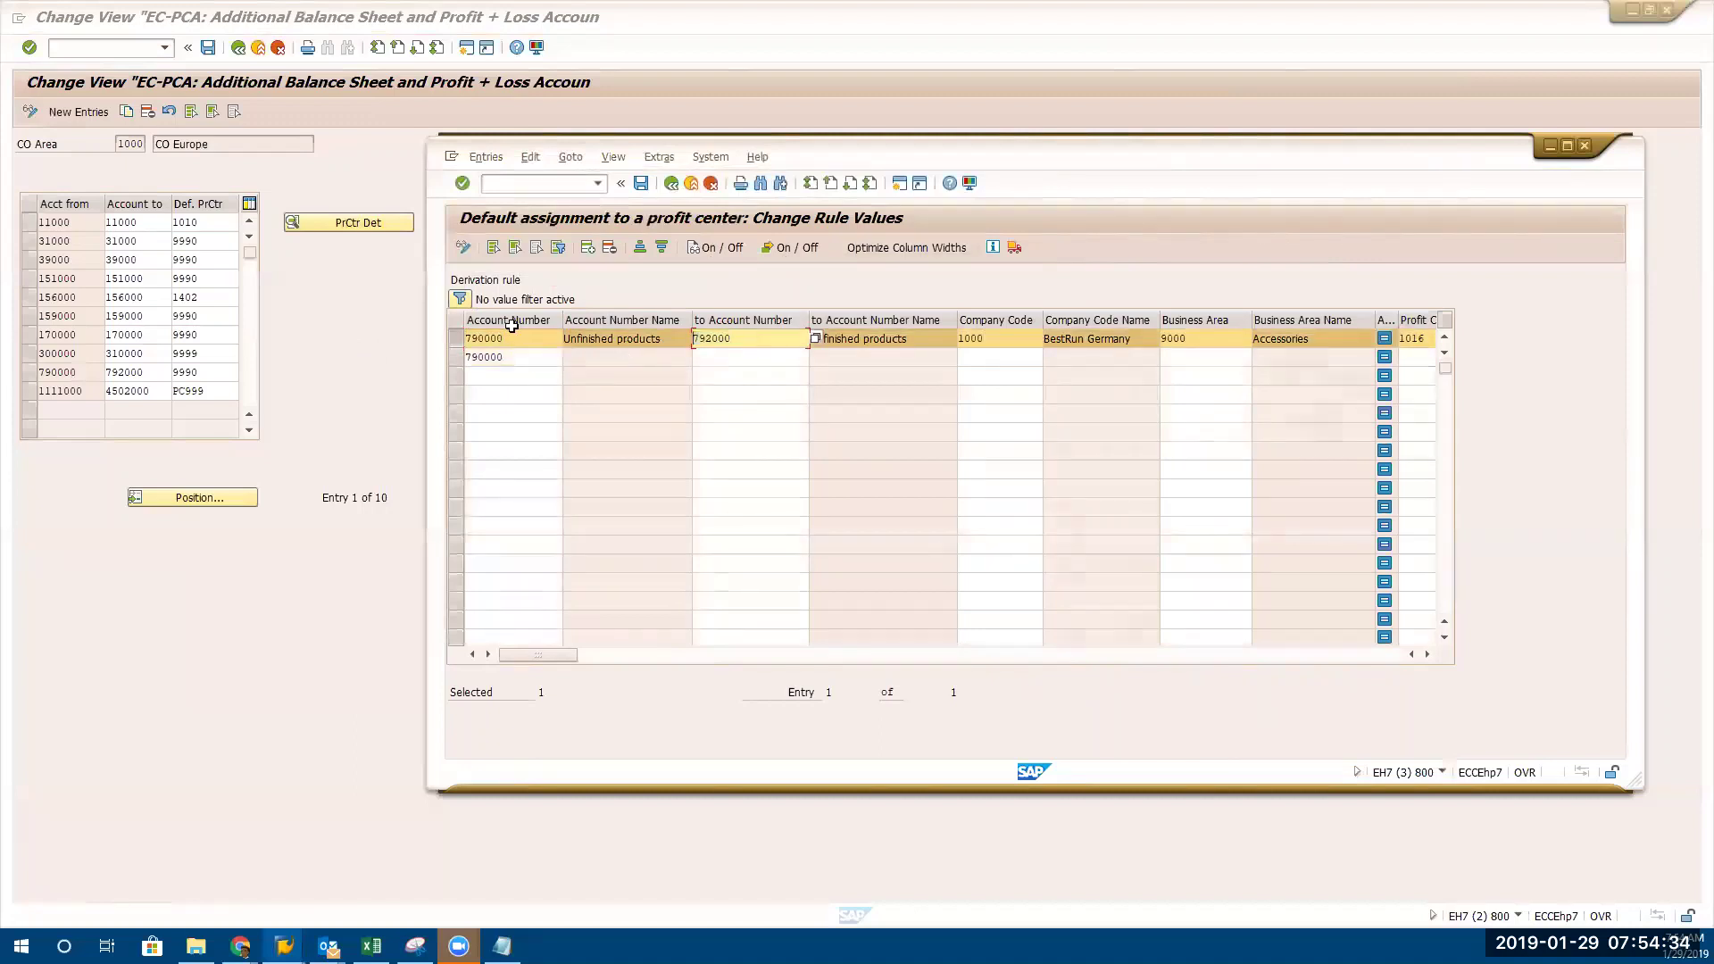
key("ctrl+v")
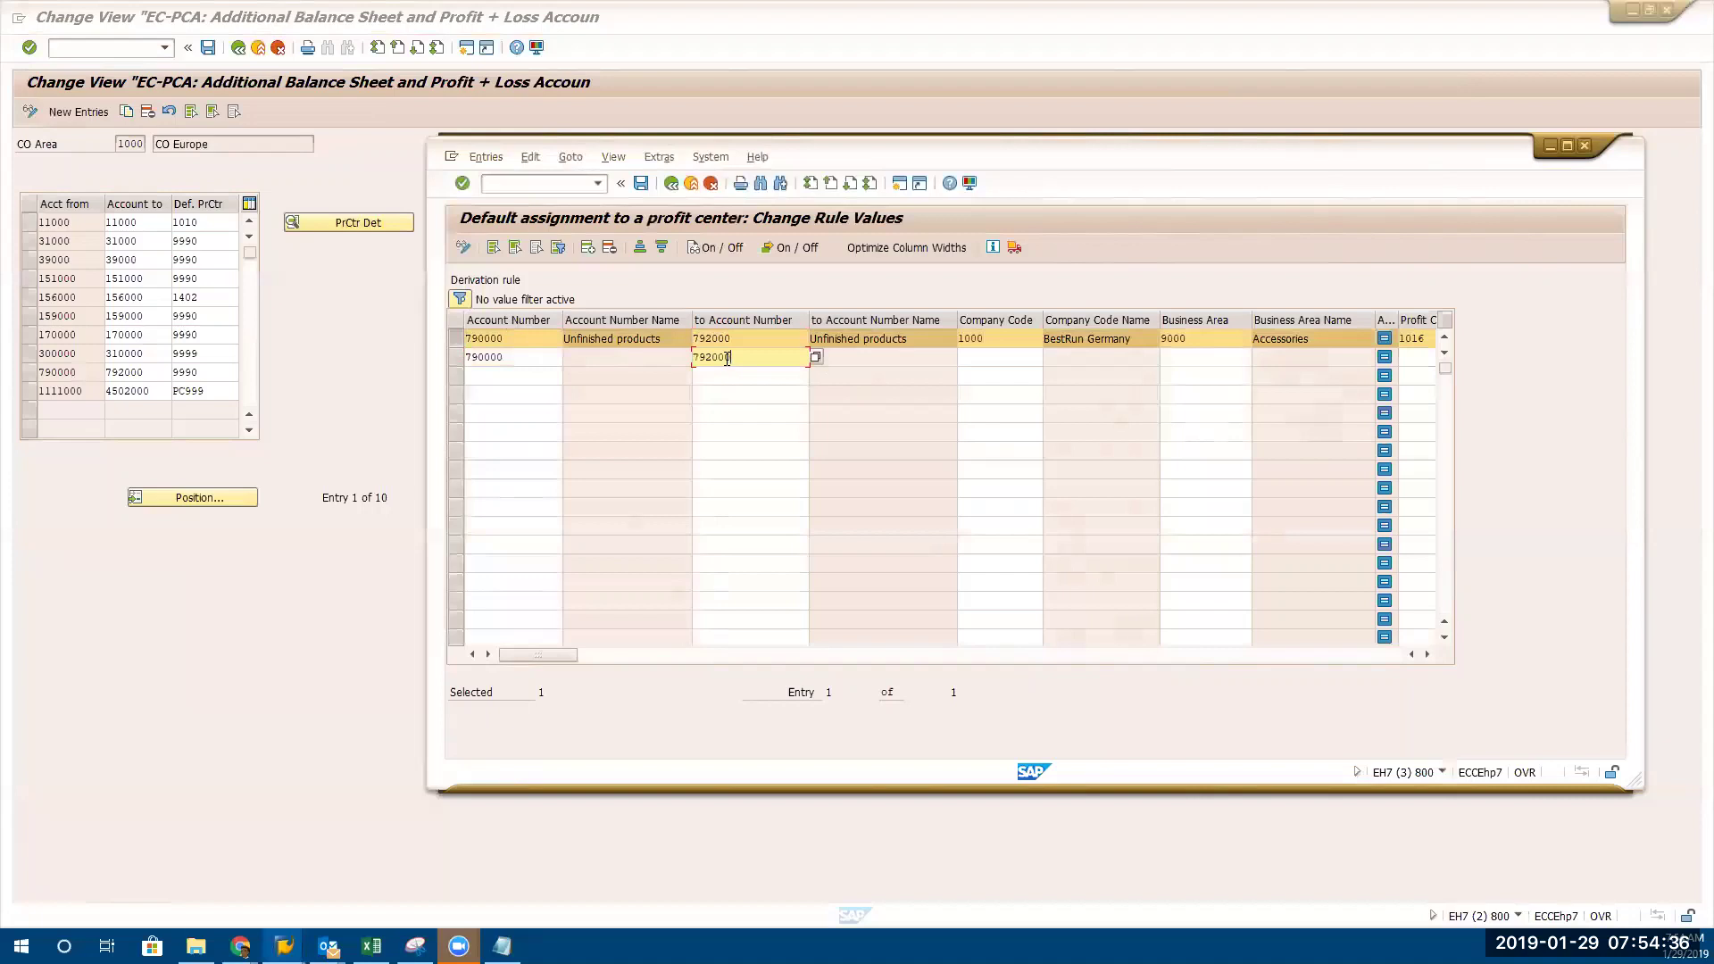
Set the second rule entry's company code to 2000 and check its business area
left_click(998, 357)
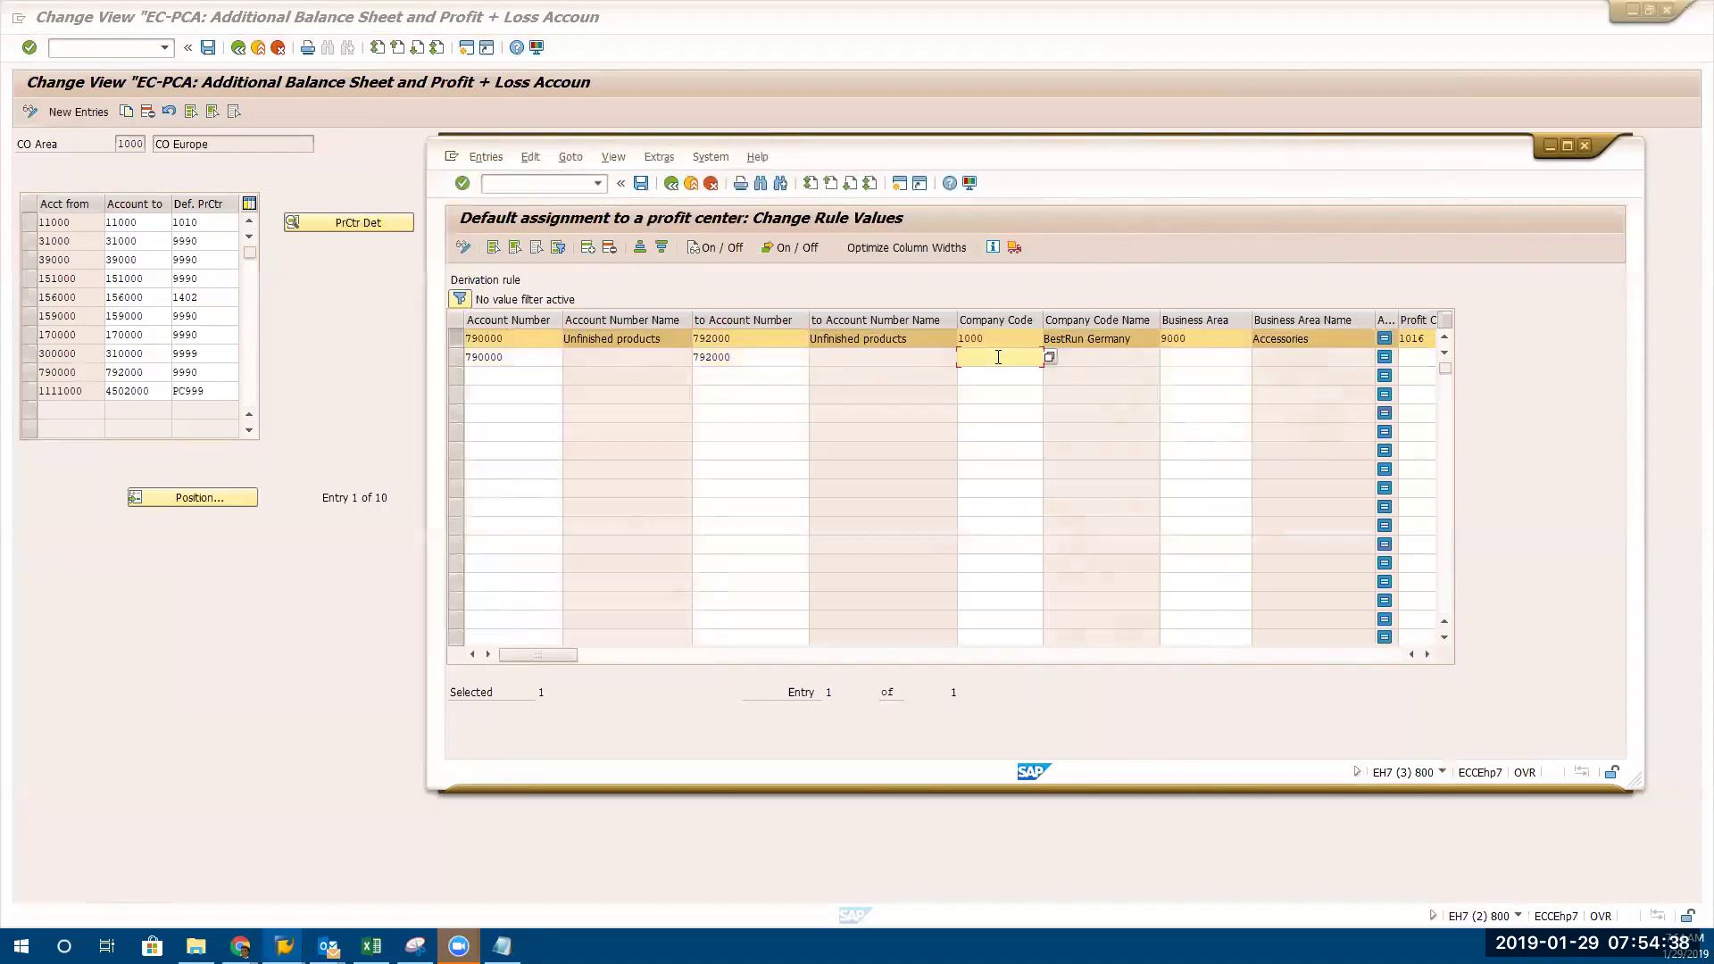
type("2000")
key("Return")
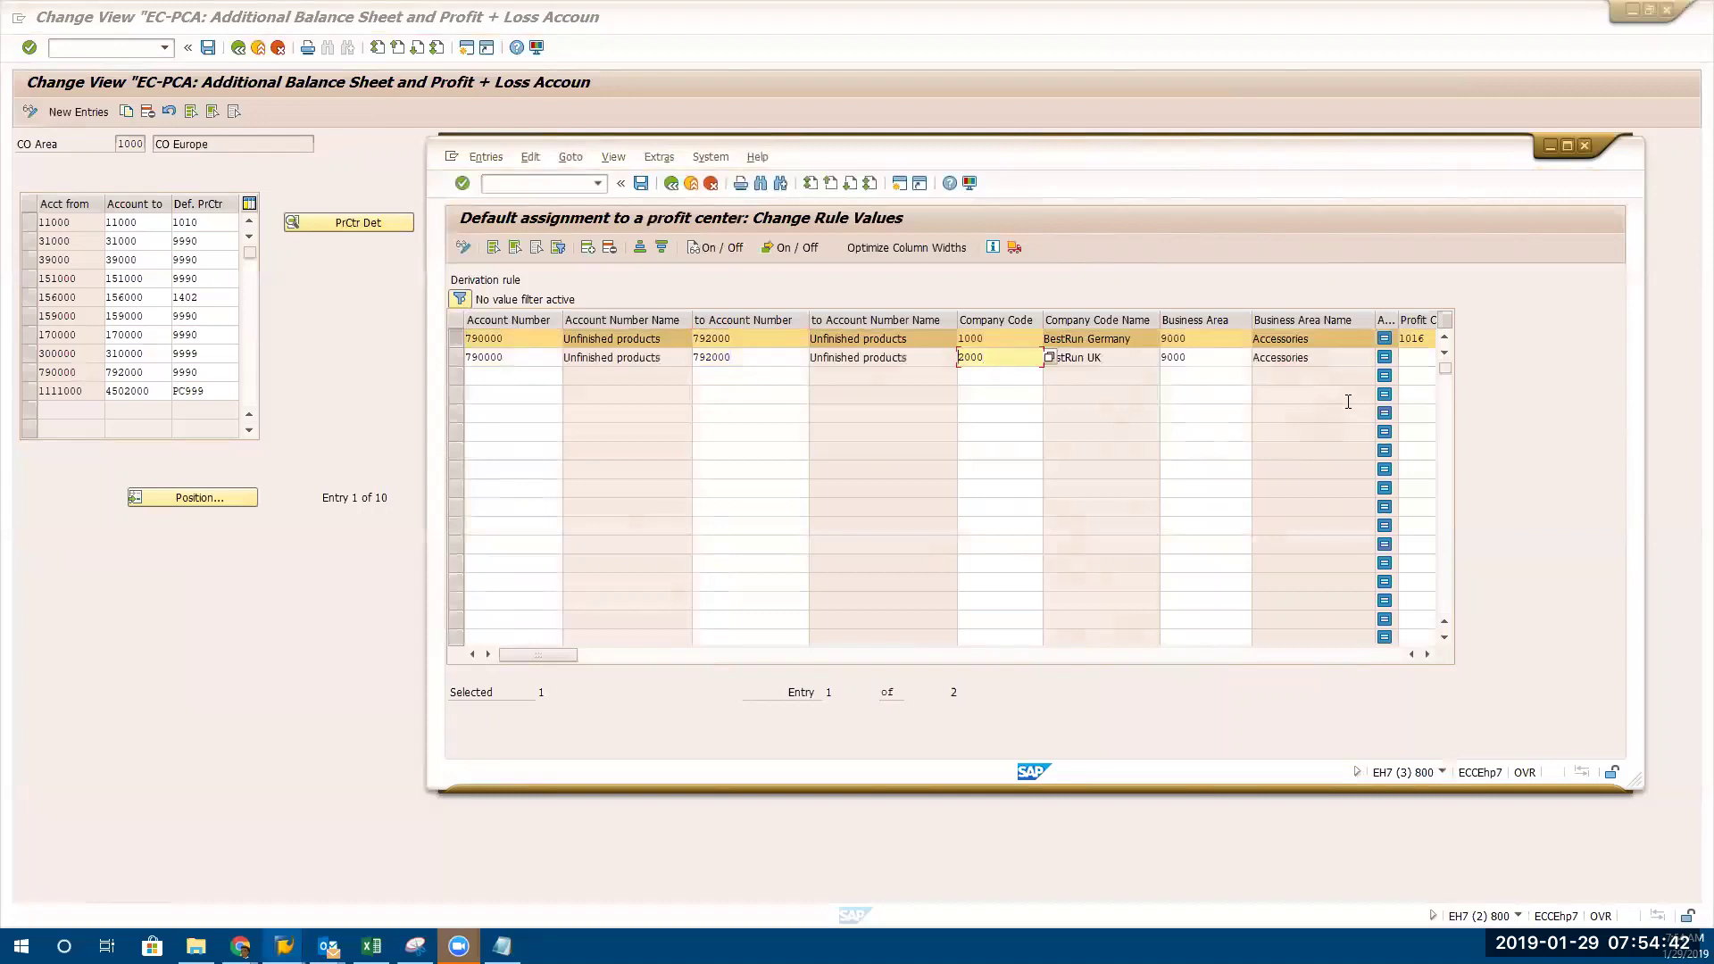
double_click(1209, 357)
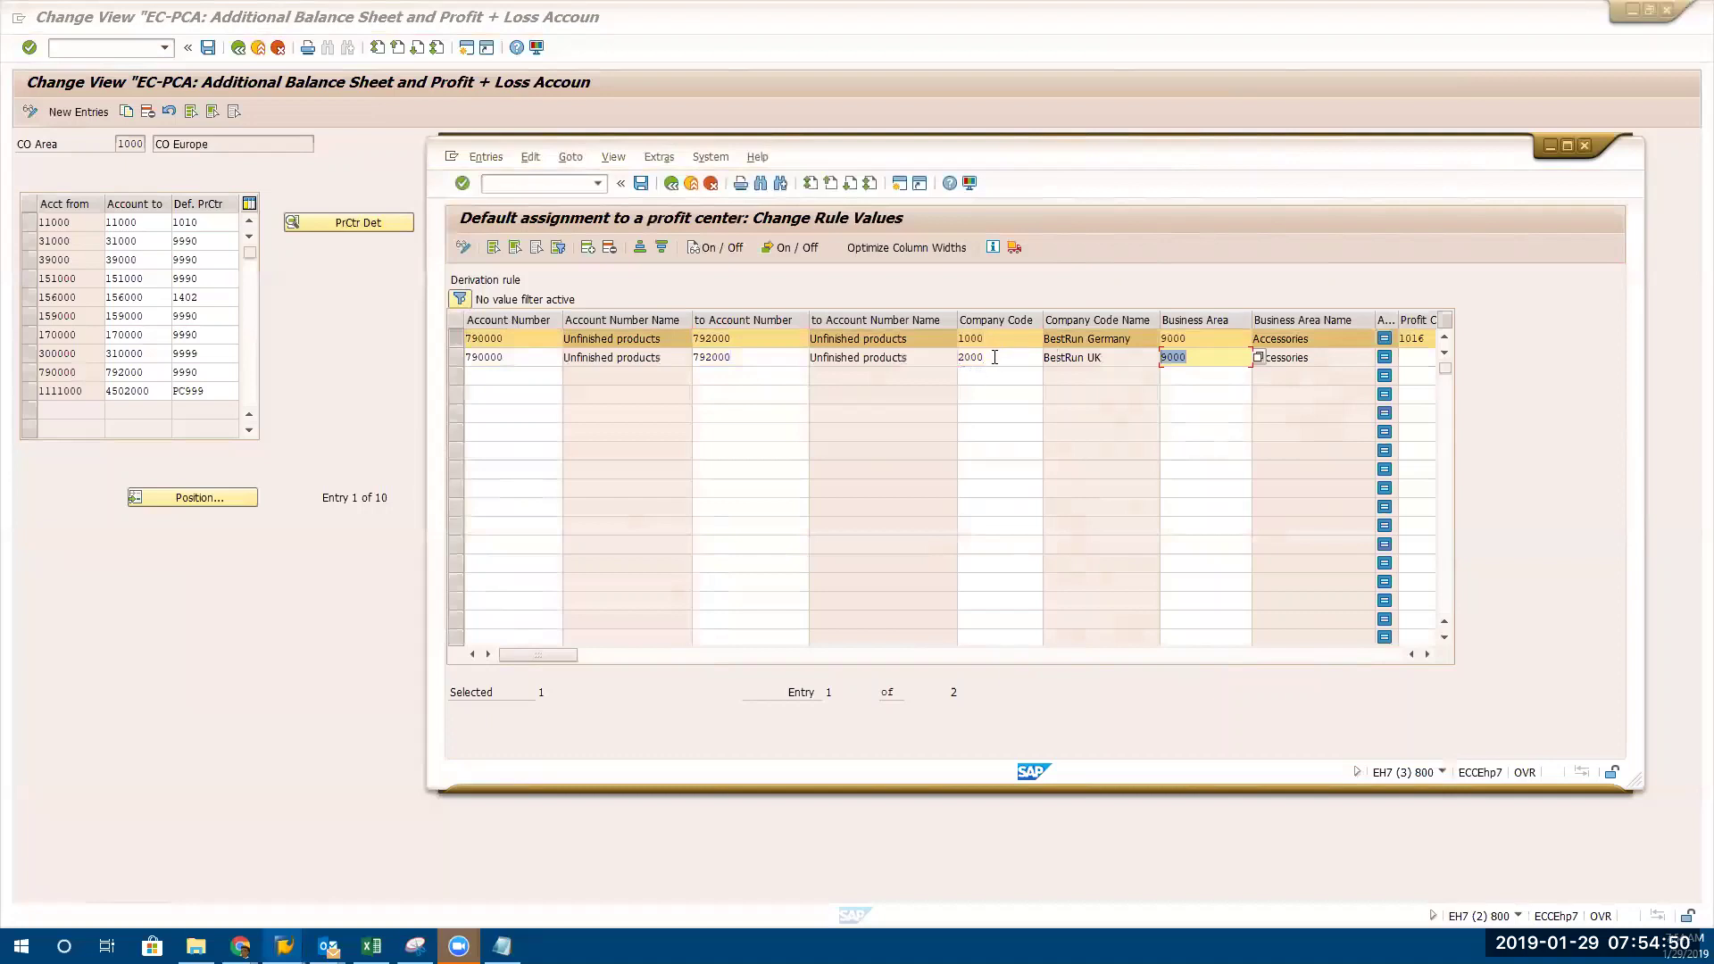
left_click(994, 357)
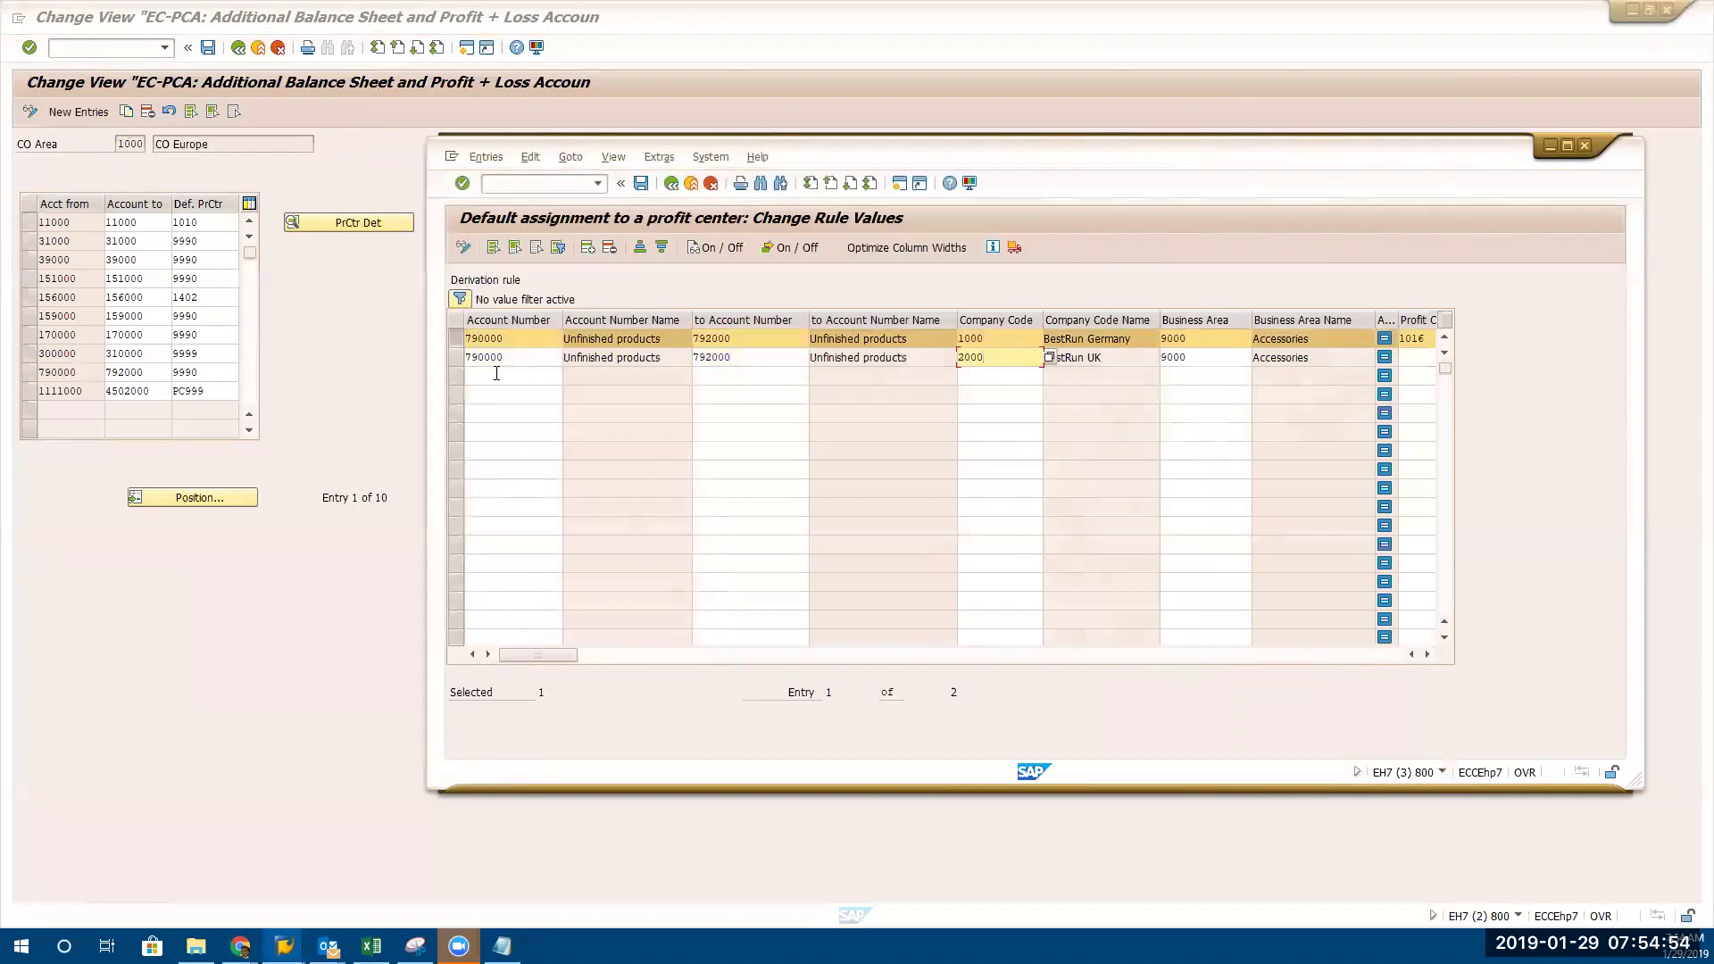
Copy the account range 790000 to 792000 from the second rule entry into the third row
left_click(517, 357)
double_click(486, 357)
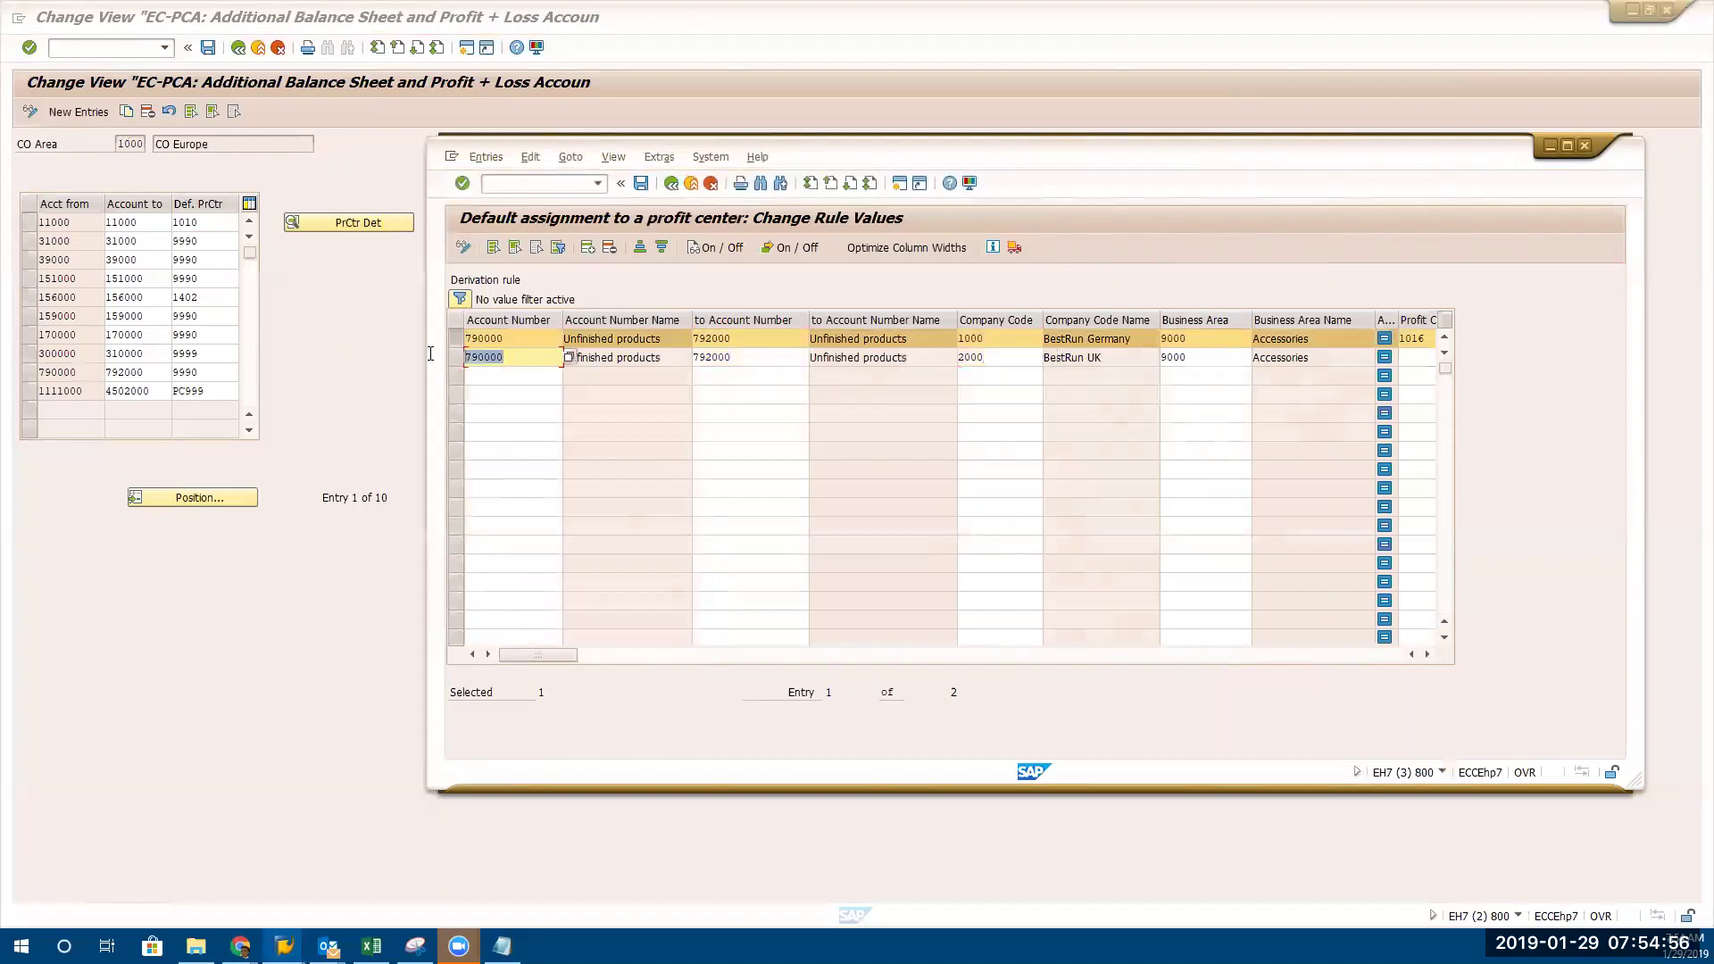
key("ctrl+c")
left_click(493, 375)
key("ctrl+v")
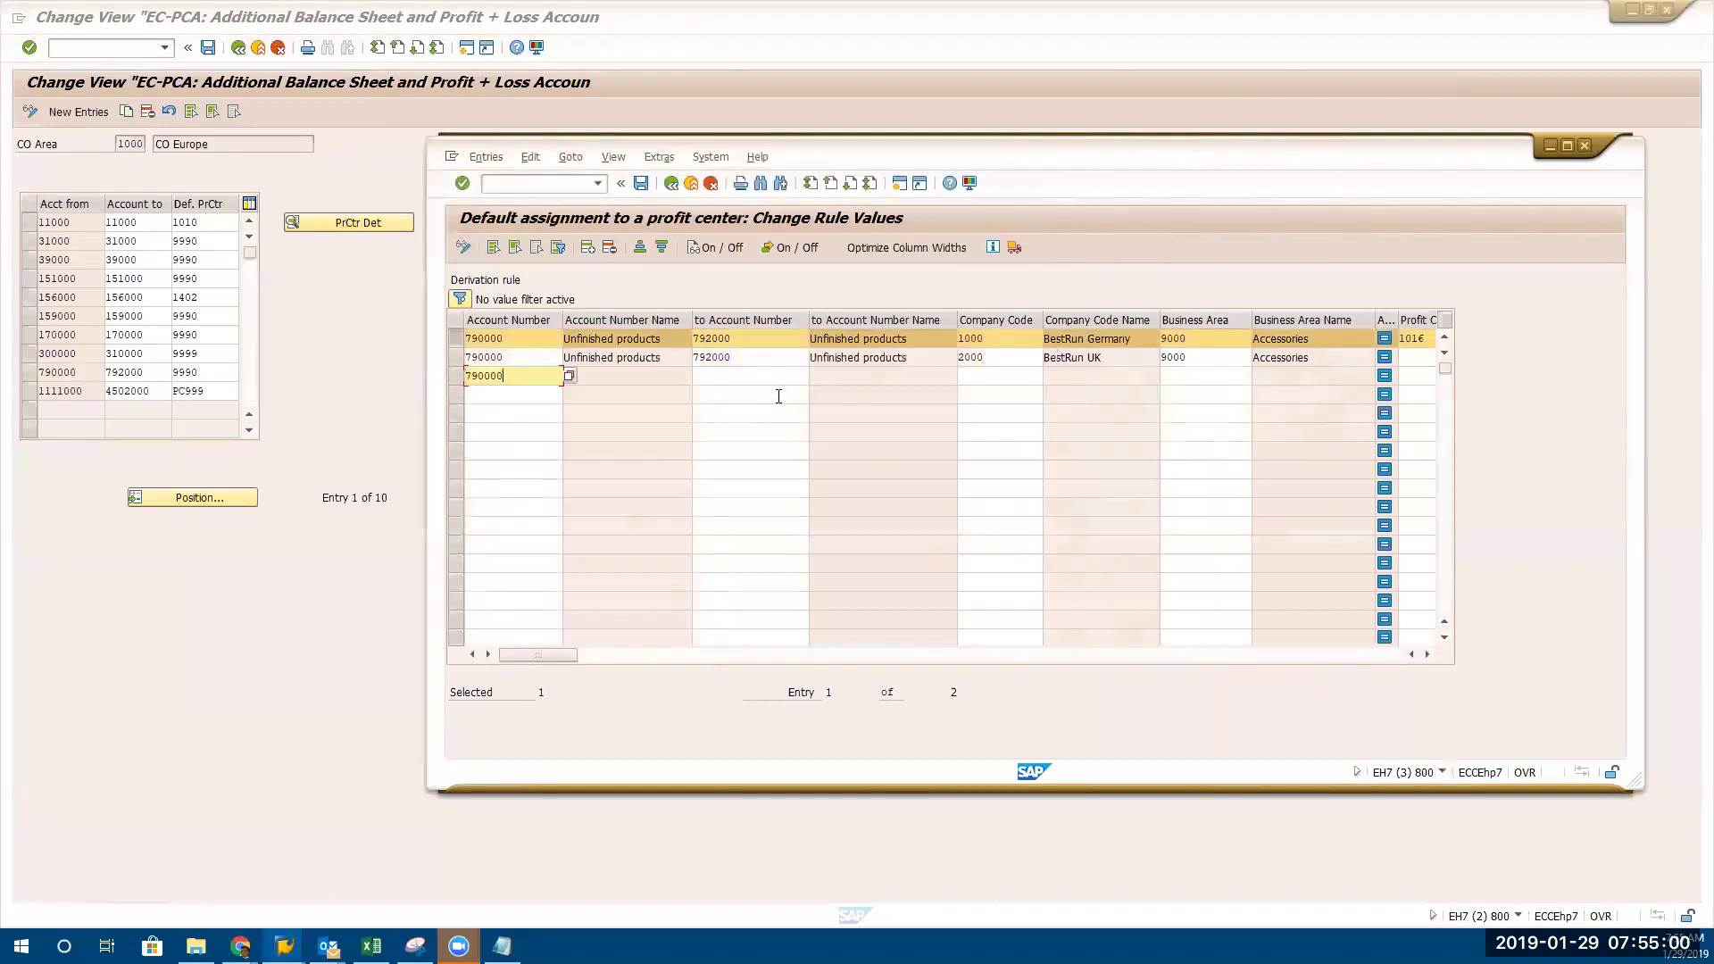
left_click(755, 376)
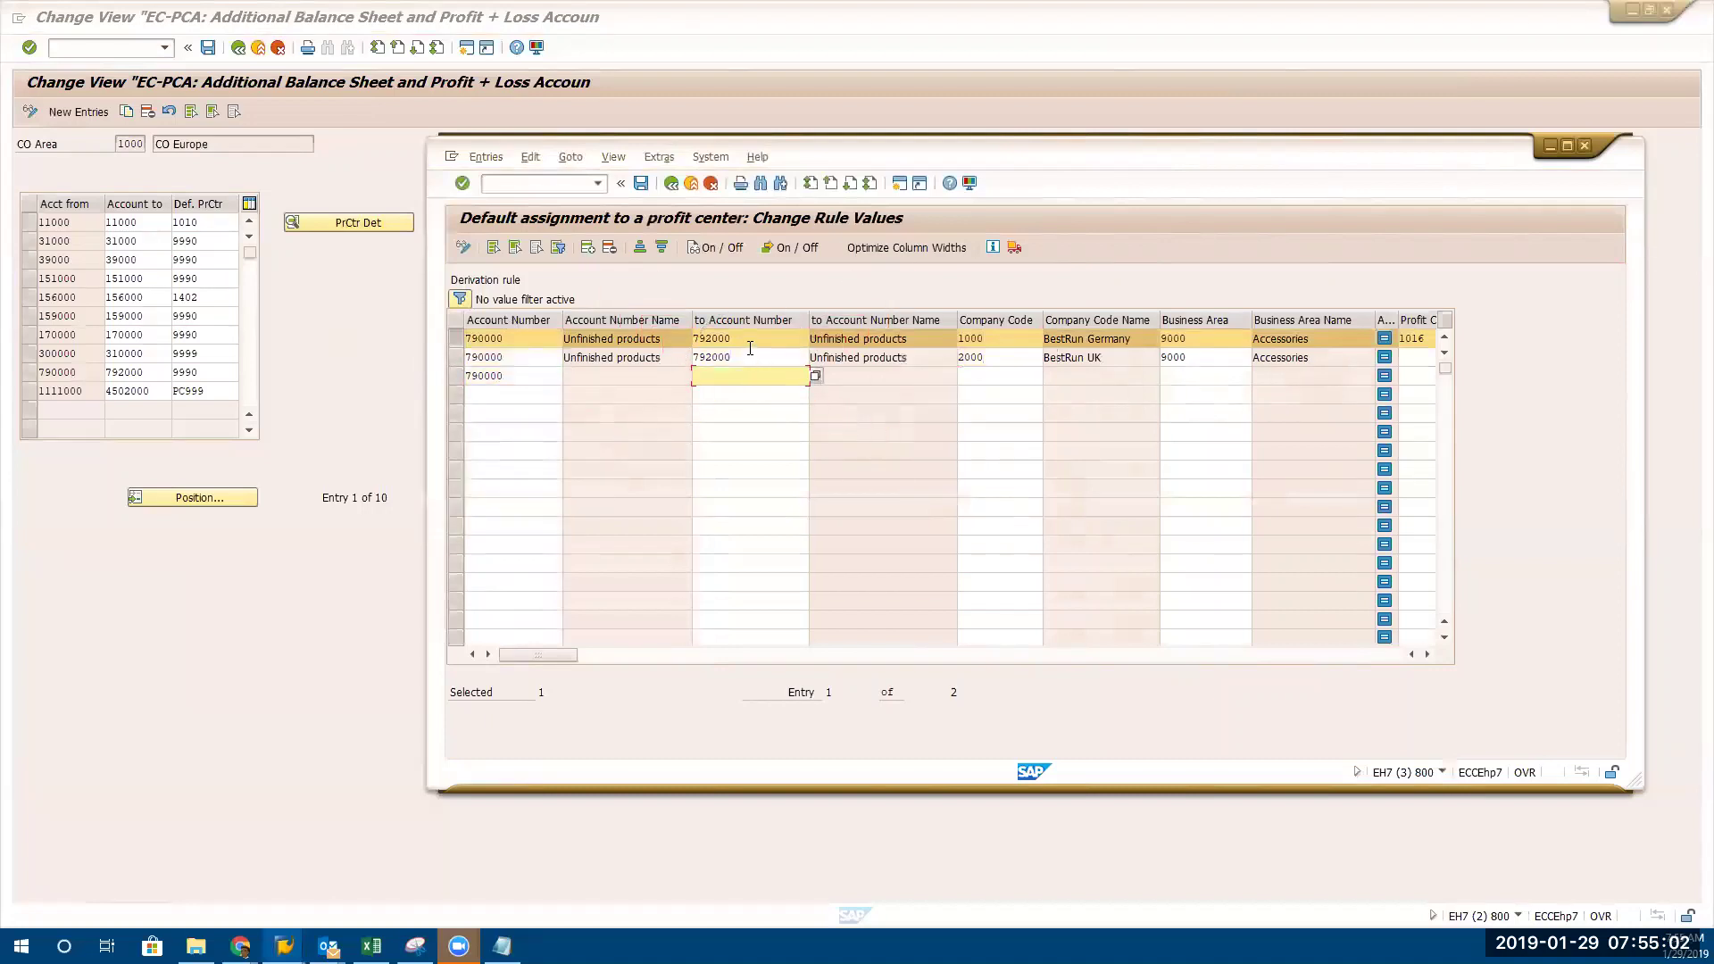
left_click_drag(751, 351, 414, 365)
key("ctrl+c")
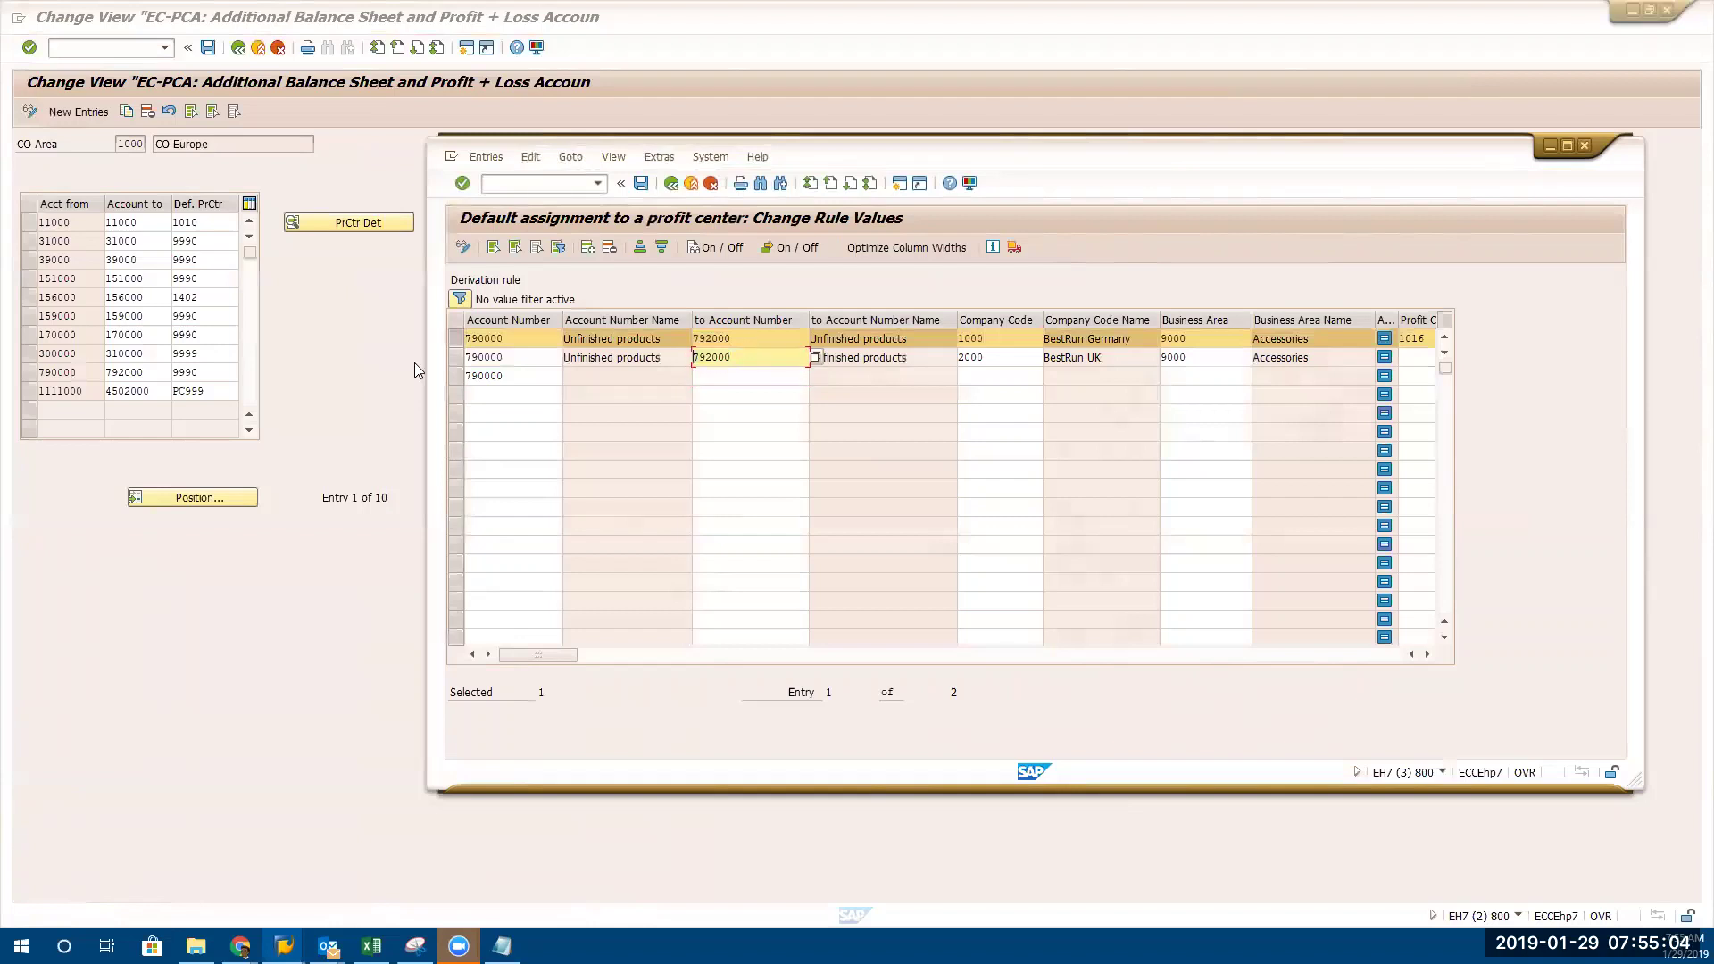
left_click(766, 376)
key("ctrl+v")
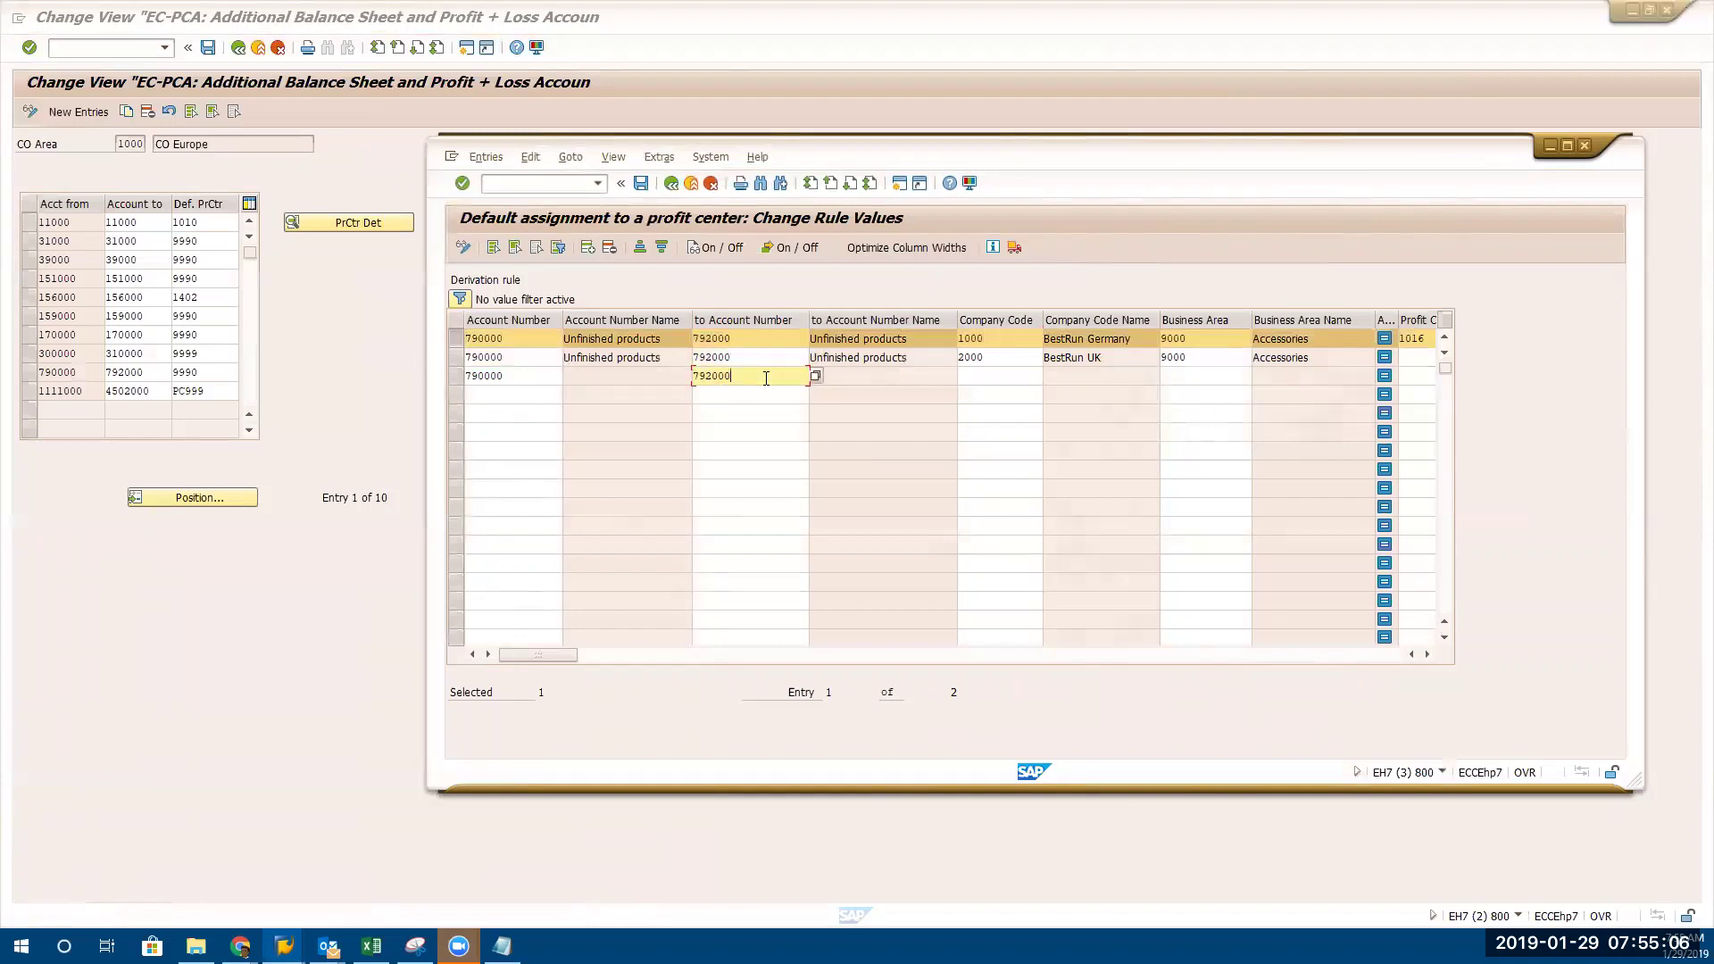
Try to assign company code 3000 to the third rule entry, then clear the field
left_click(996, 376)
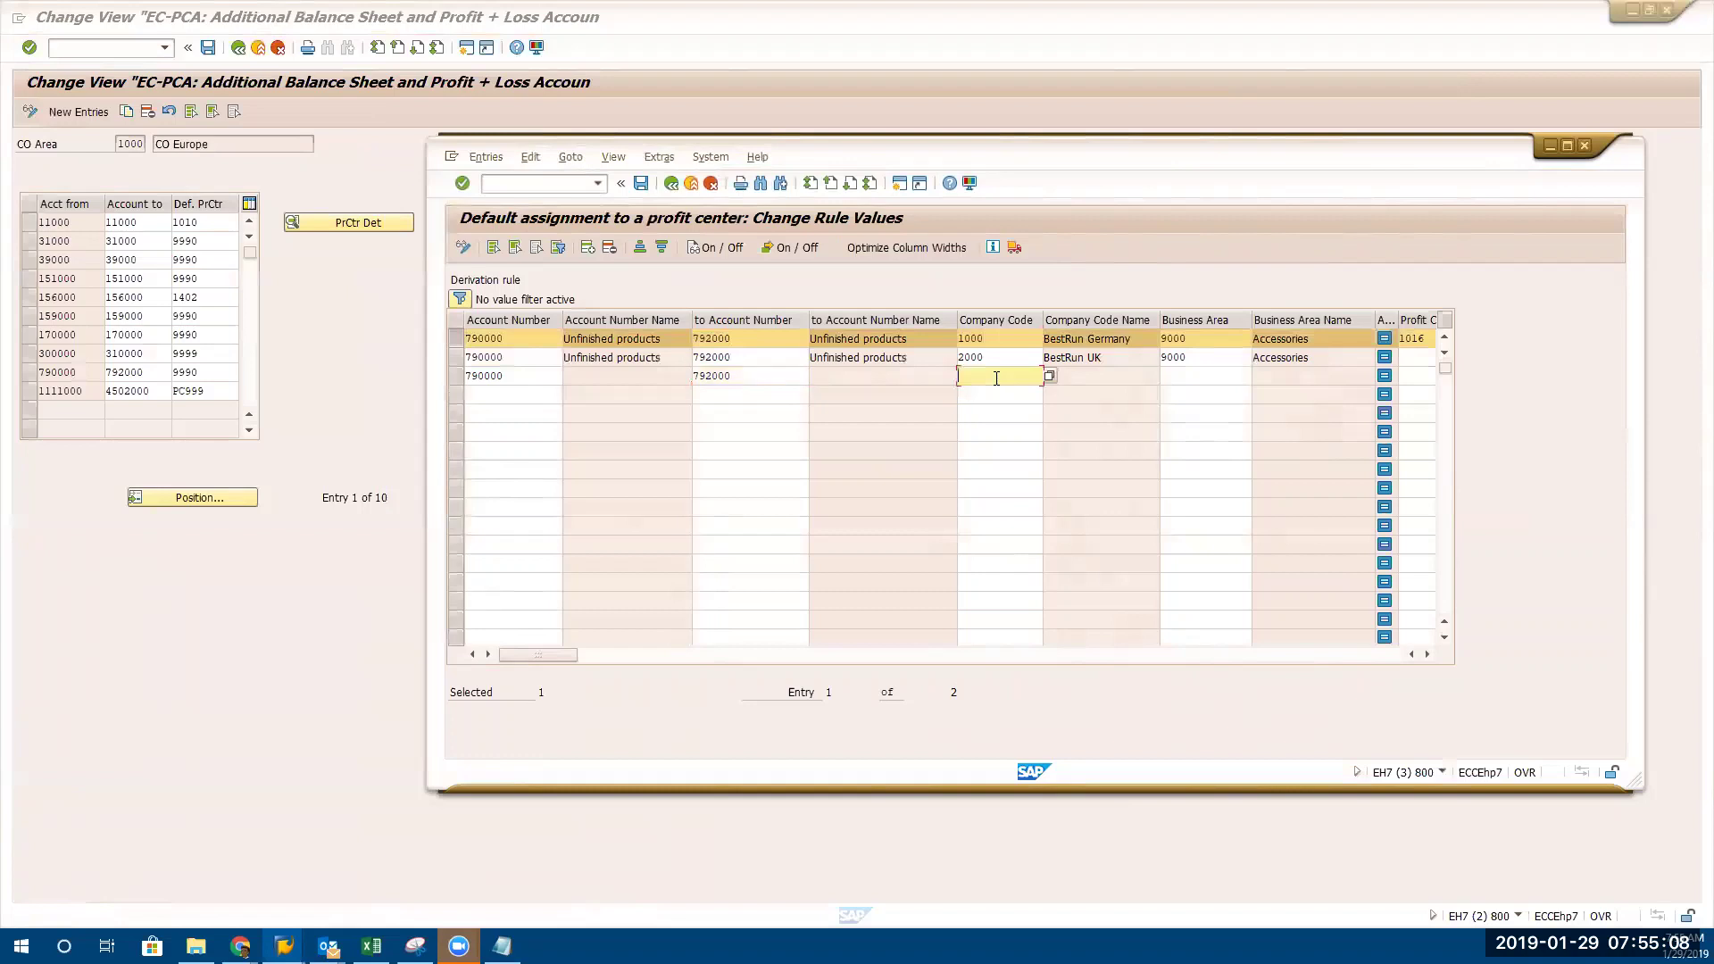
type("3000")
key("Return")
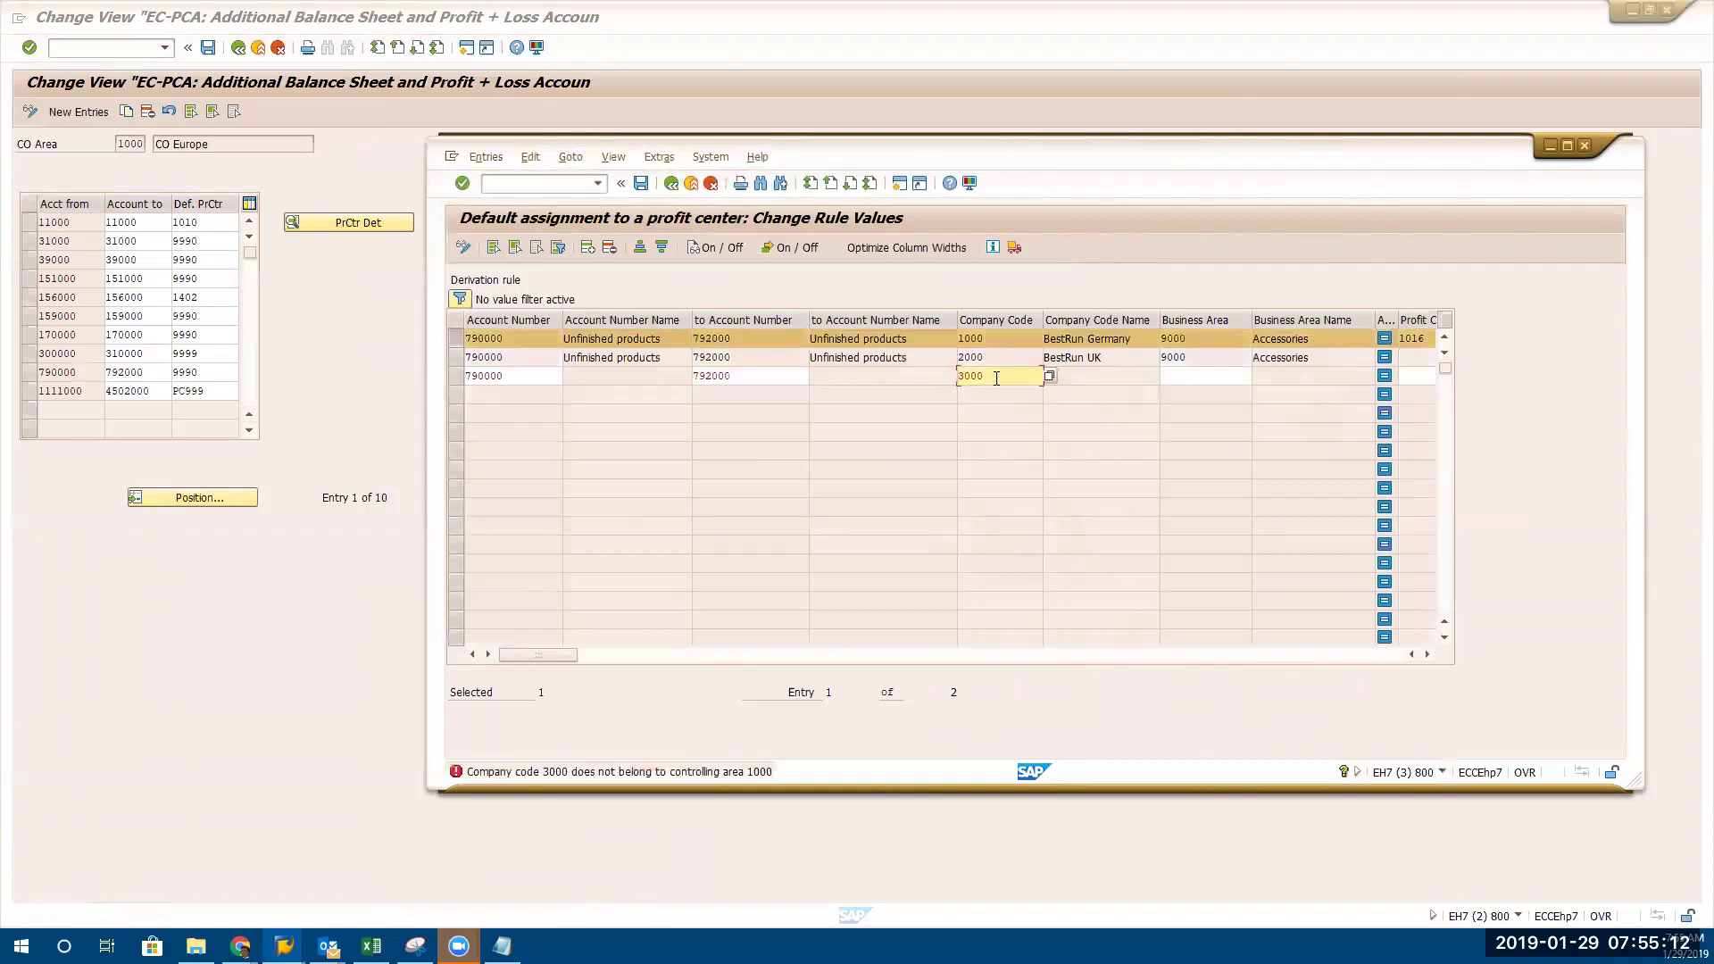
left_click_drag(996, 379, 904, 380)
key("BackSpace")
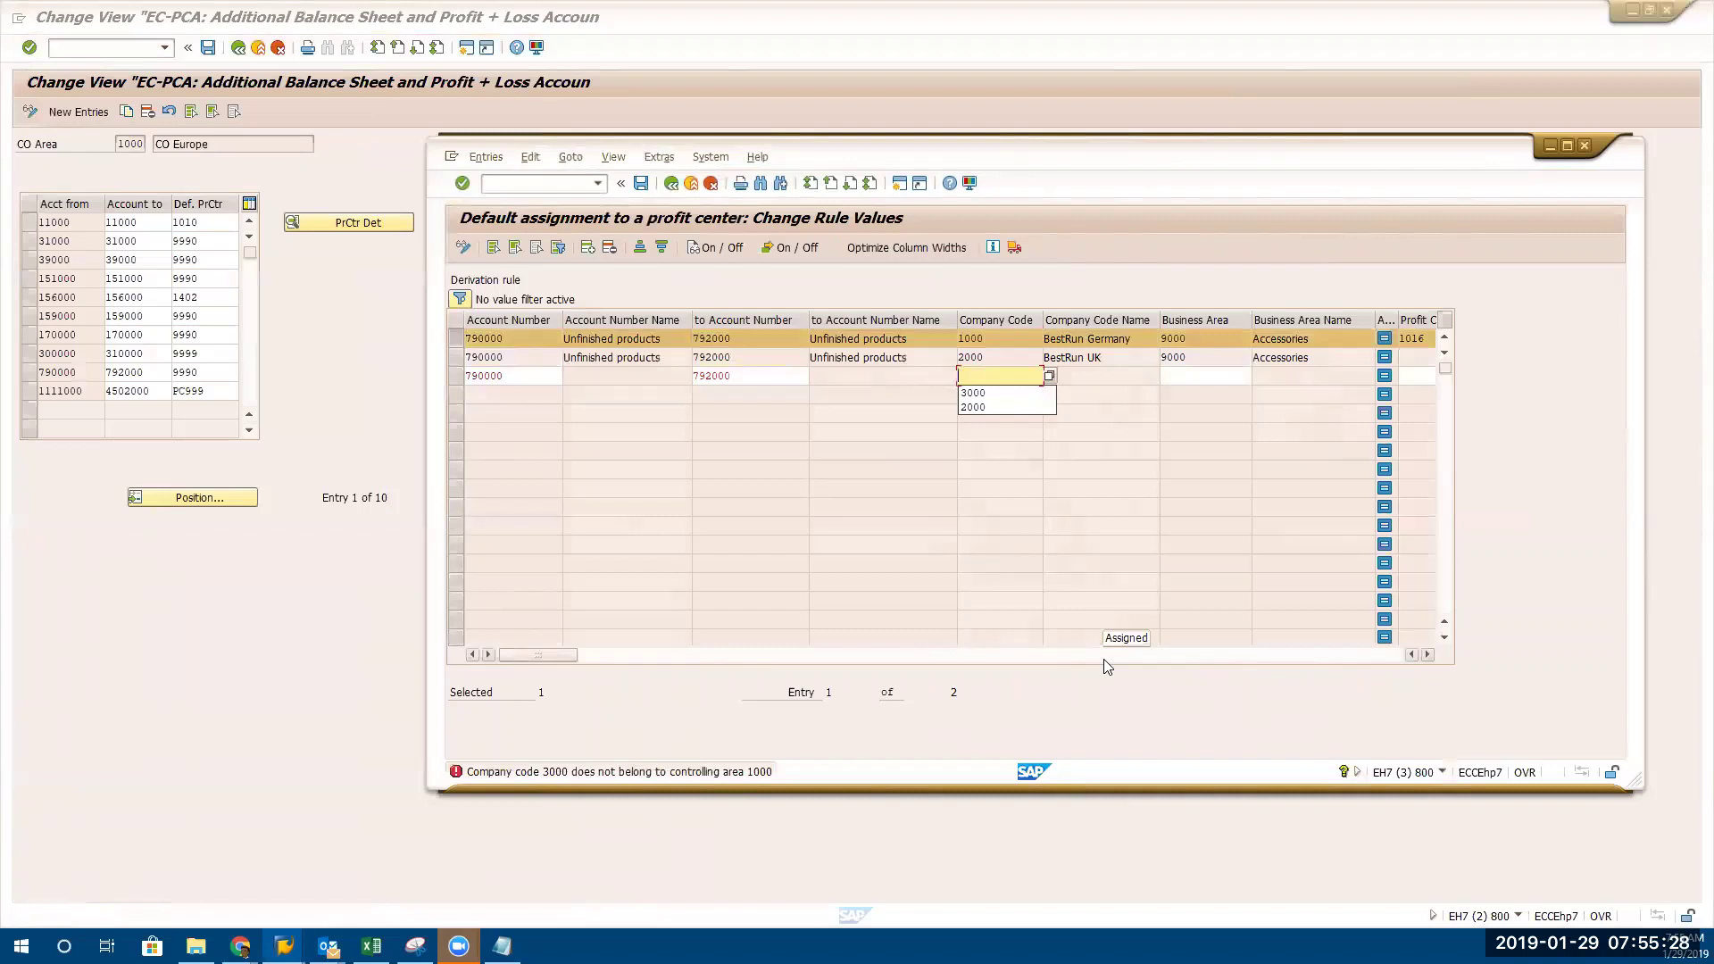
Look up the company codes of controlling area 1000 and assign 2100 (BestRun Portugal) to the third rule entry
left_click(1049, 376)
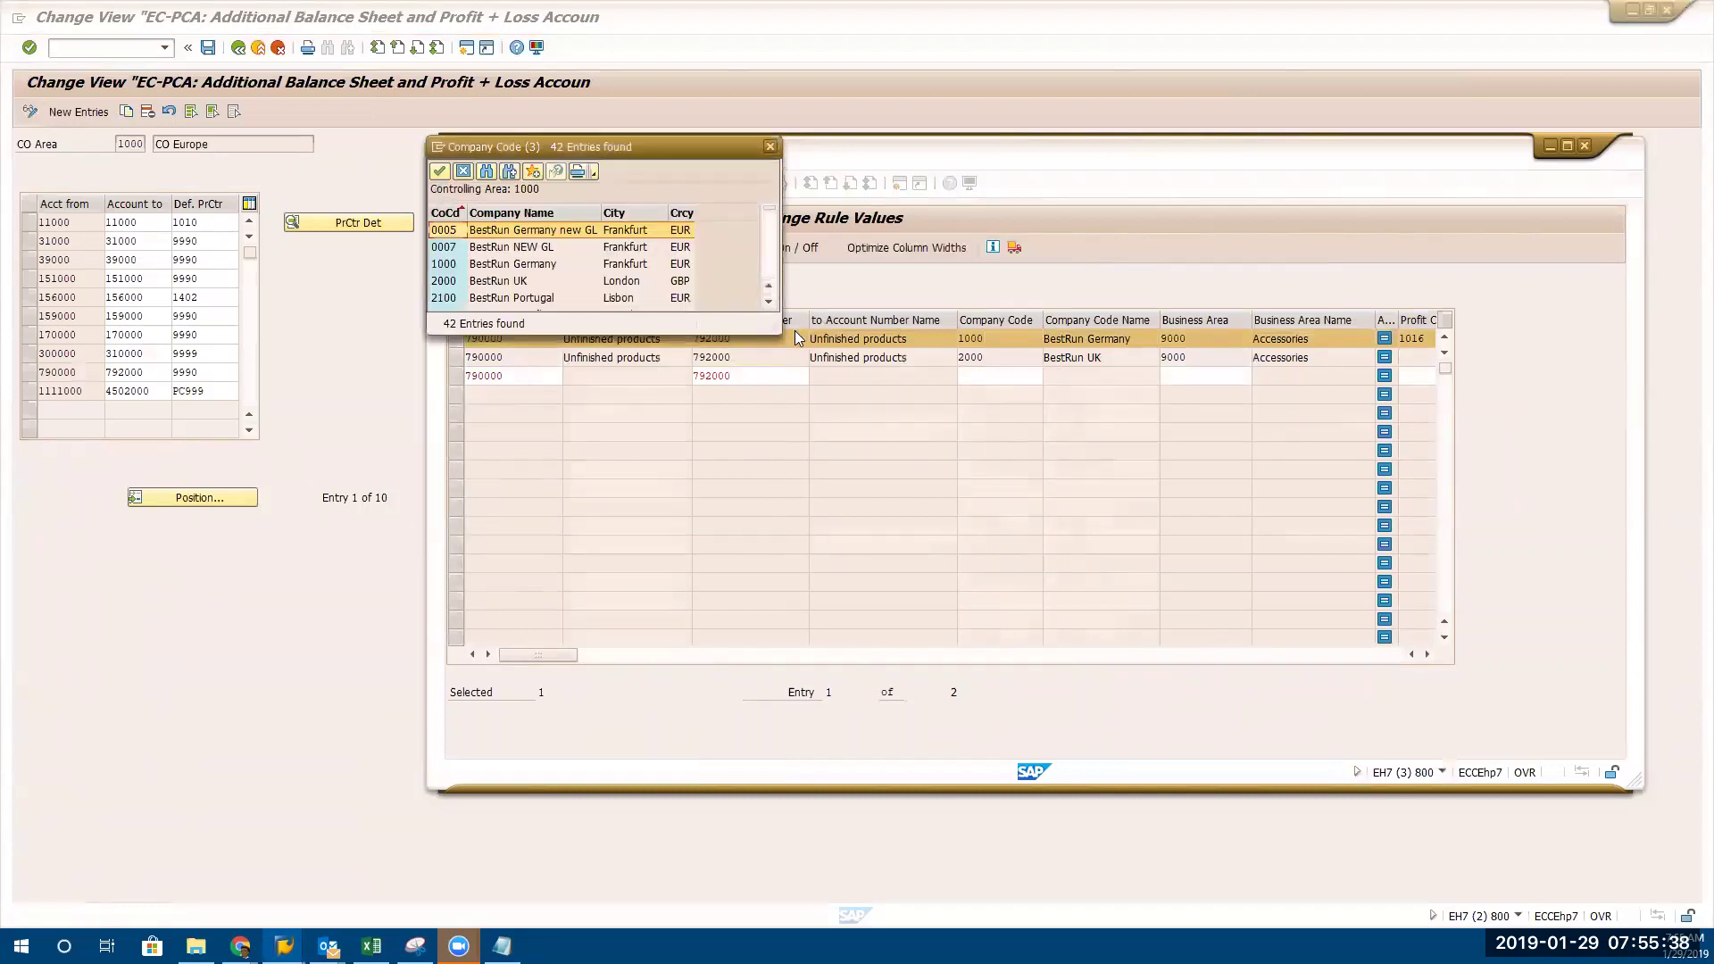
left_click_drag(776, 327, 781, 805)
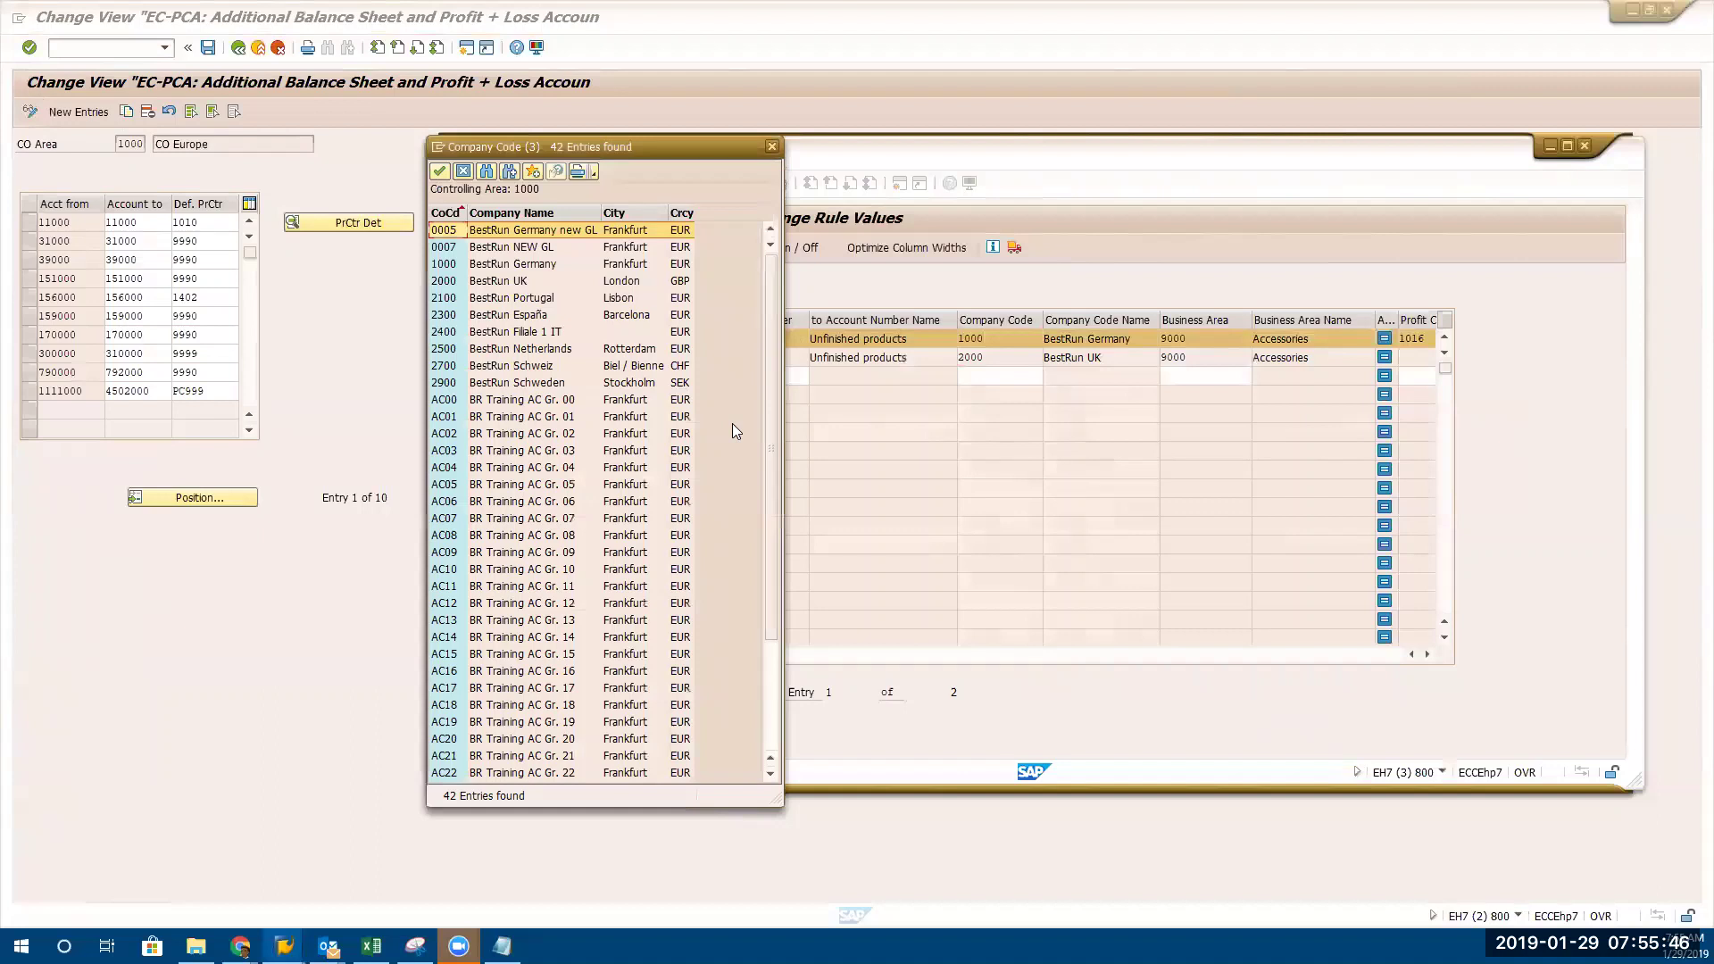
double_click(514, 299)
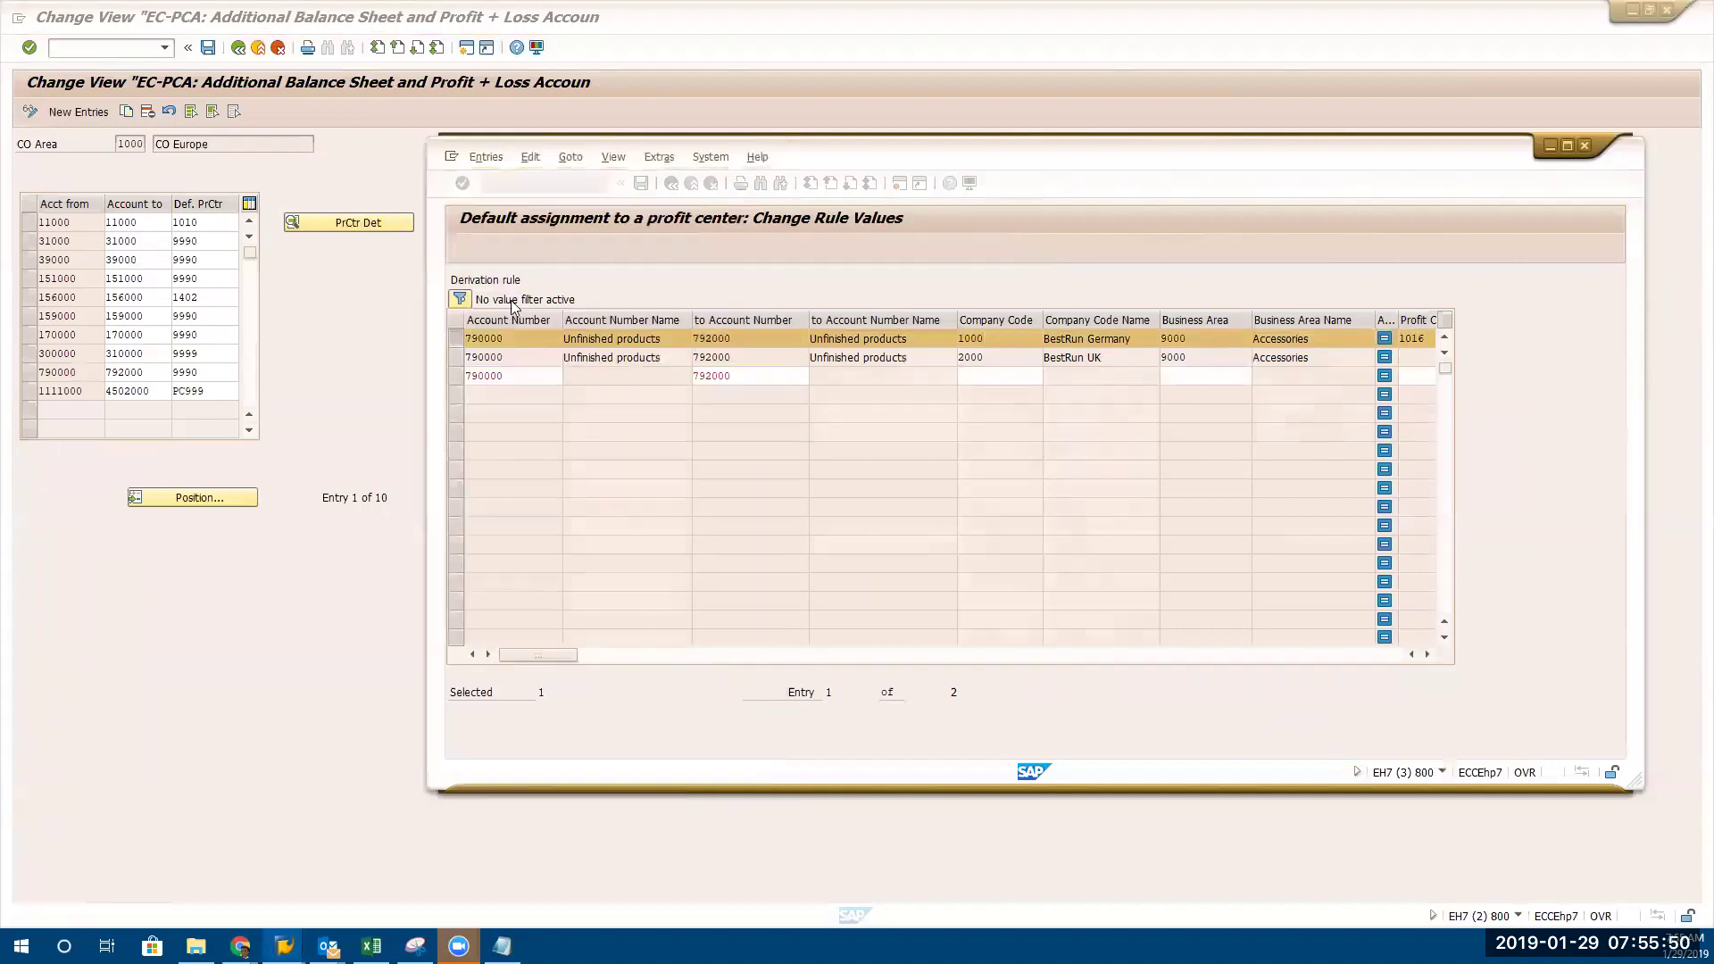
key("Return")
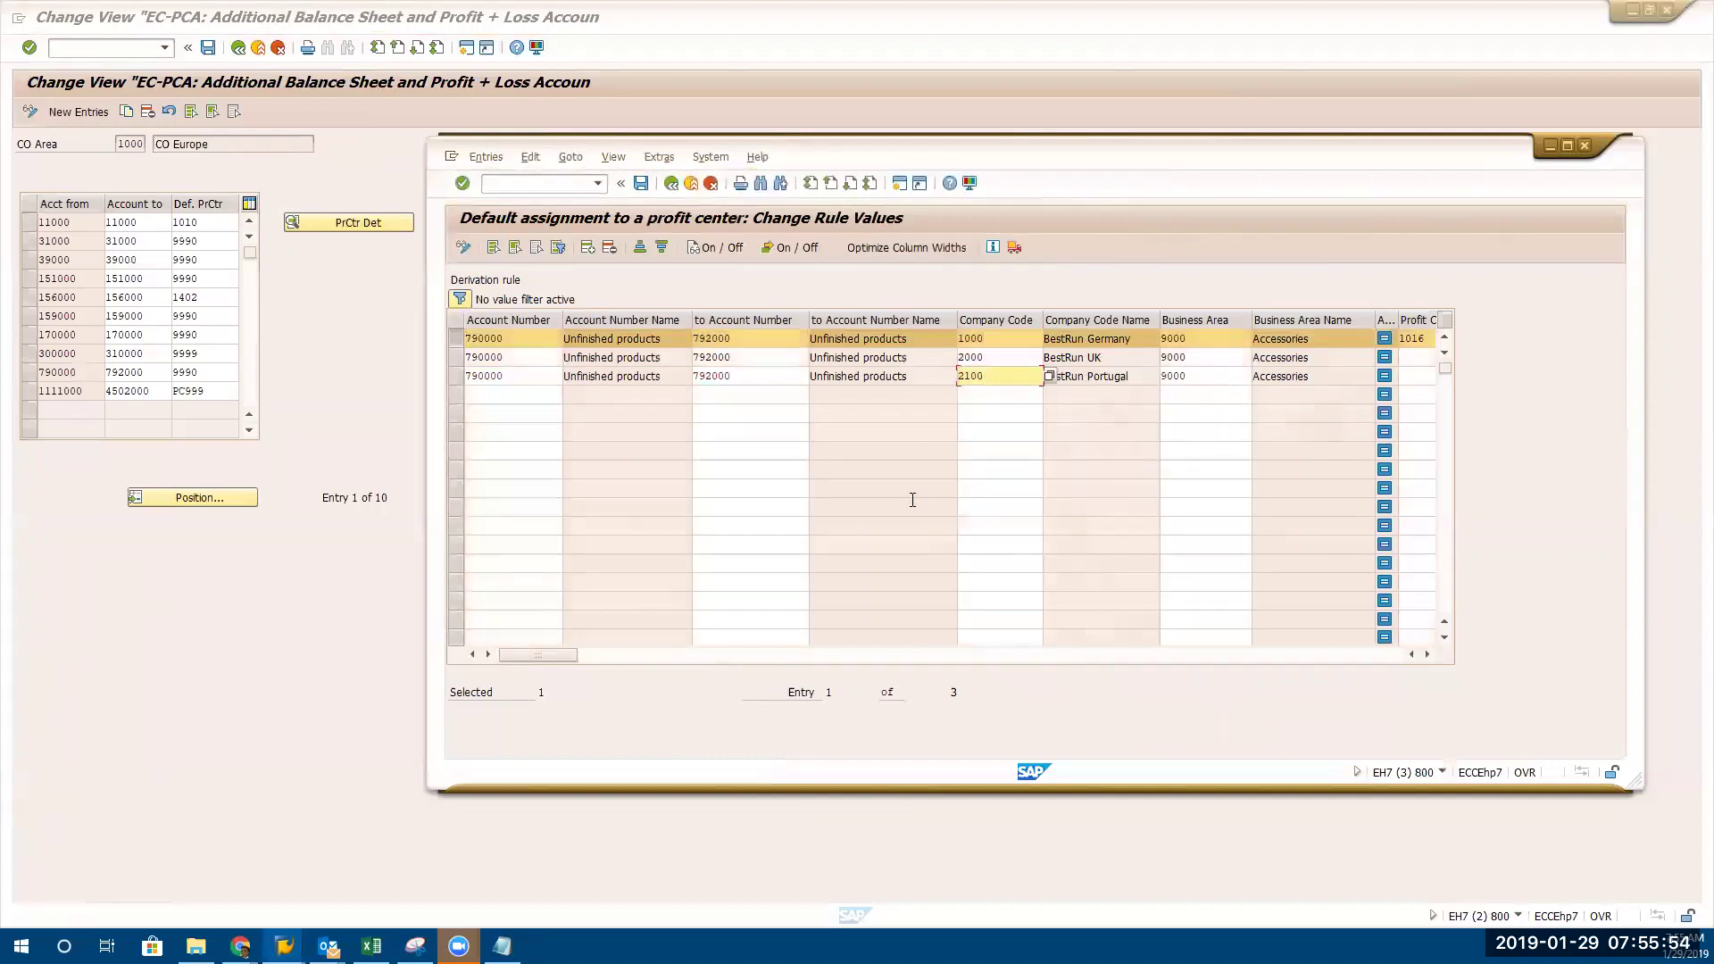
Assign profit center 1005 (Automobiles) to the company code 2000 entry and 1010 (High Speed Pumps) to the 2100 entry
left_click_drag(550, 653, 798, 725)
left_click(1085, 358)
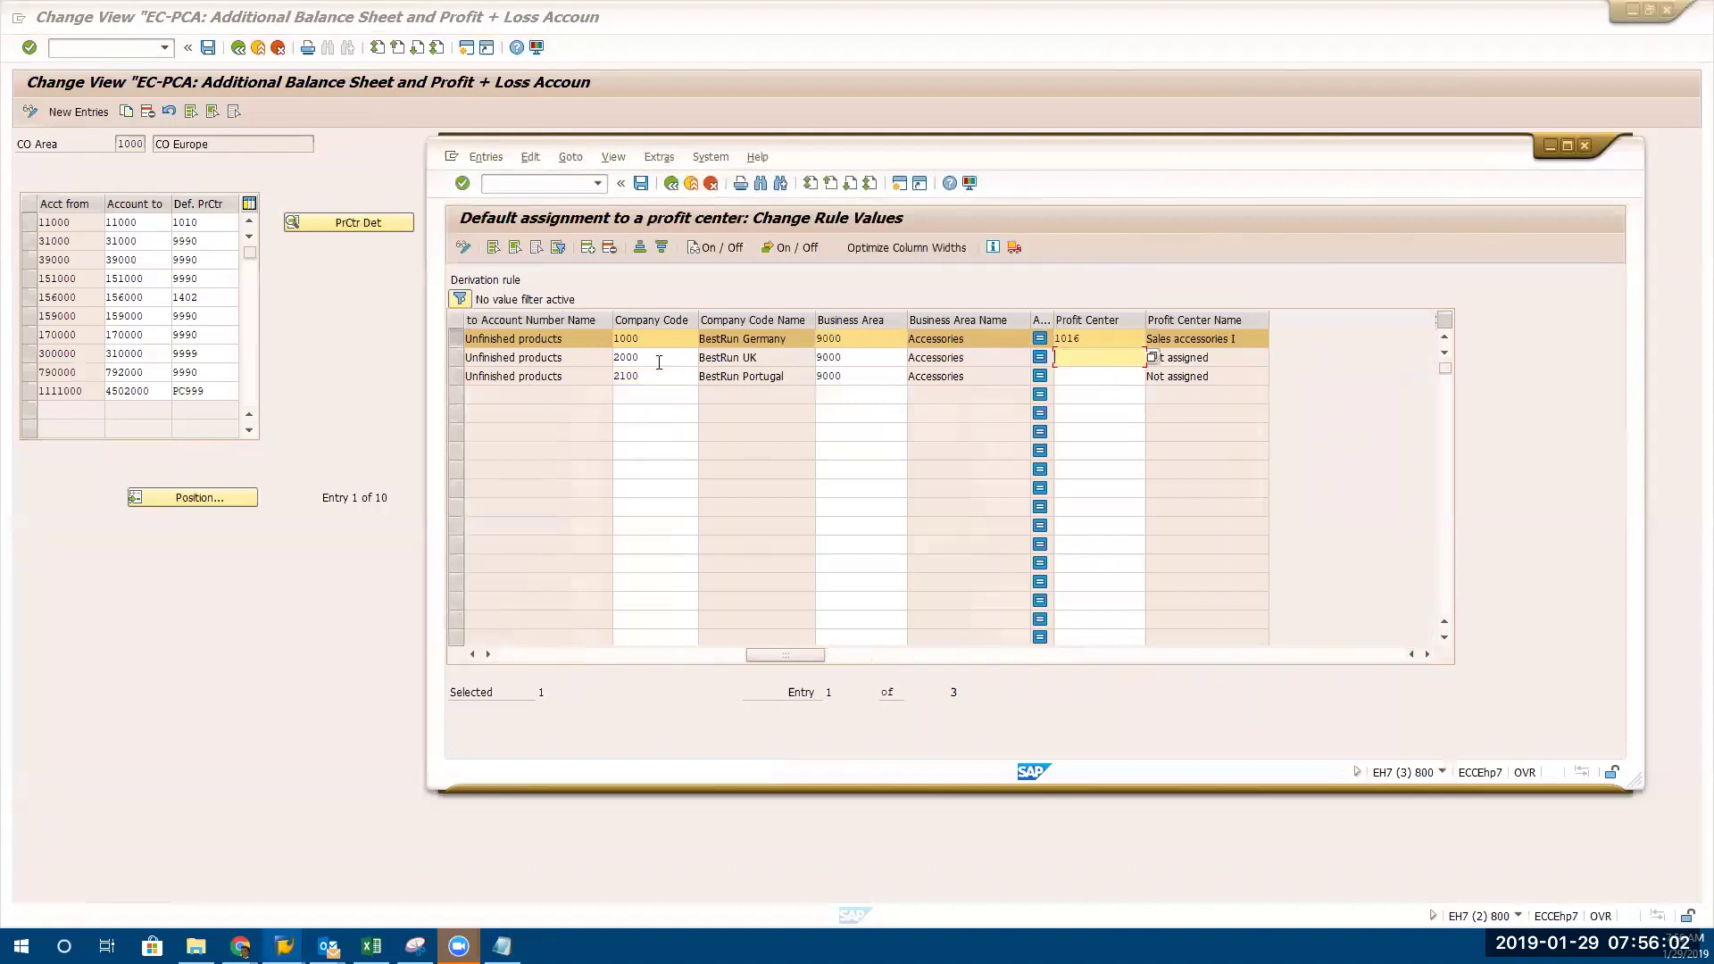
left_click(1150, 358)
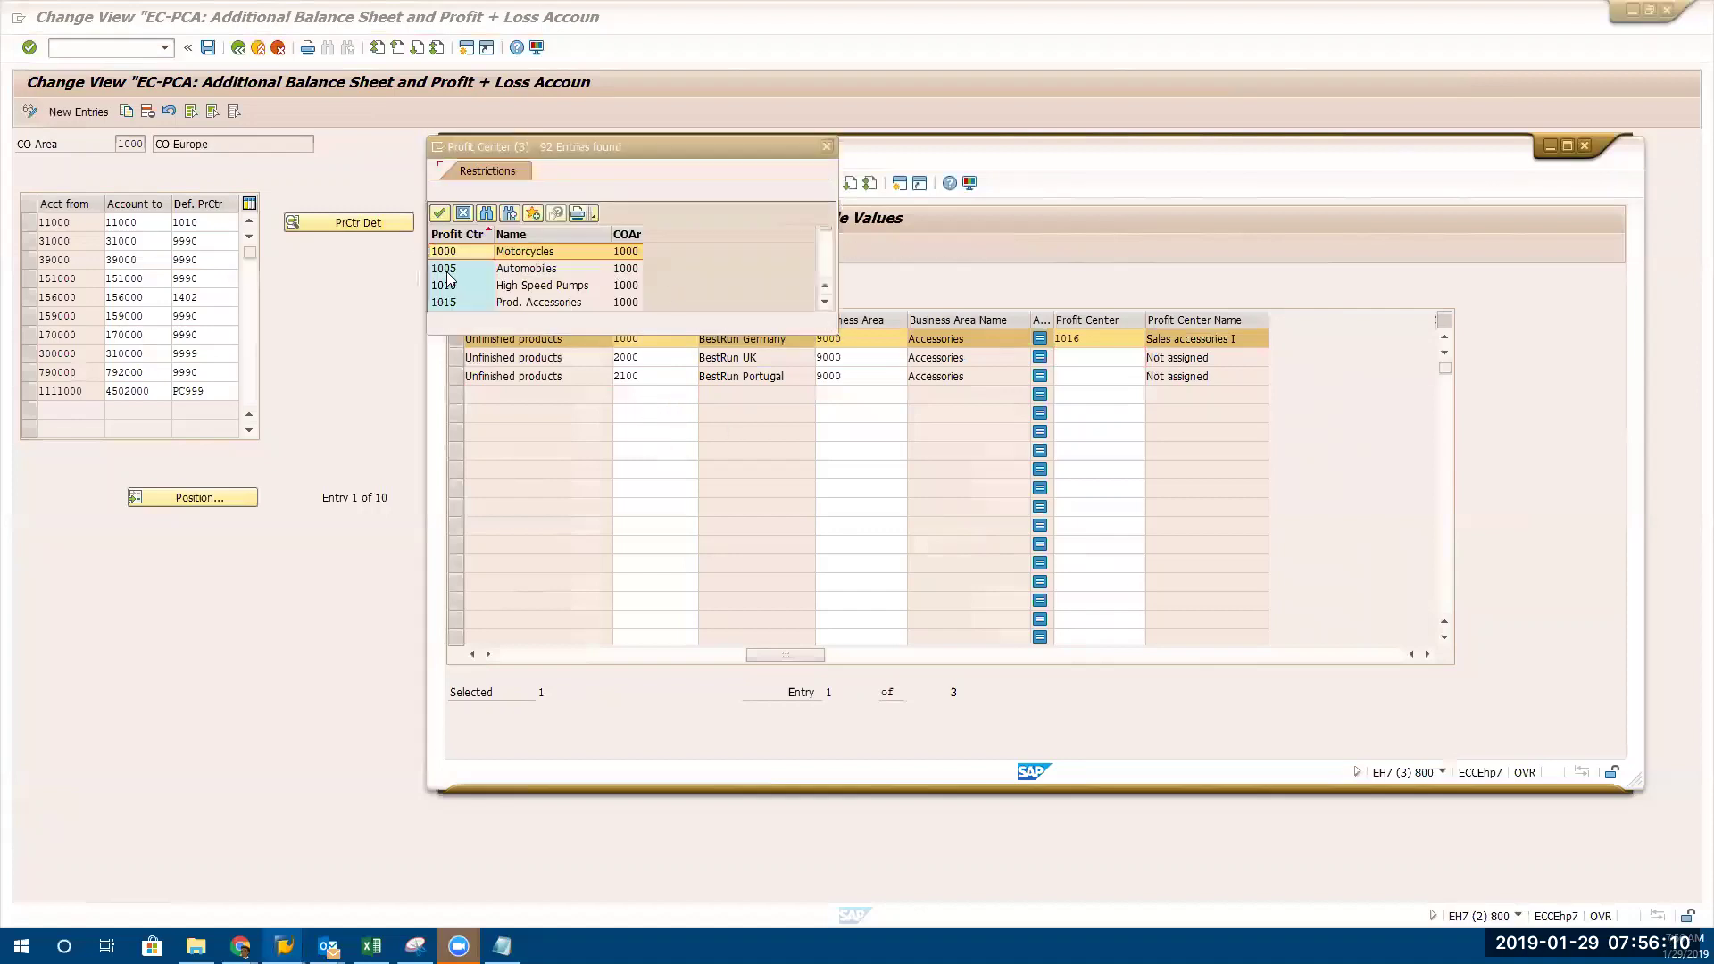
double_click(441, 270)
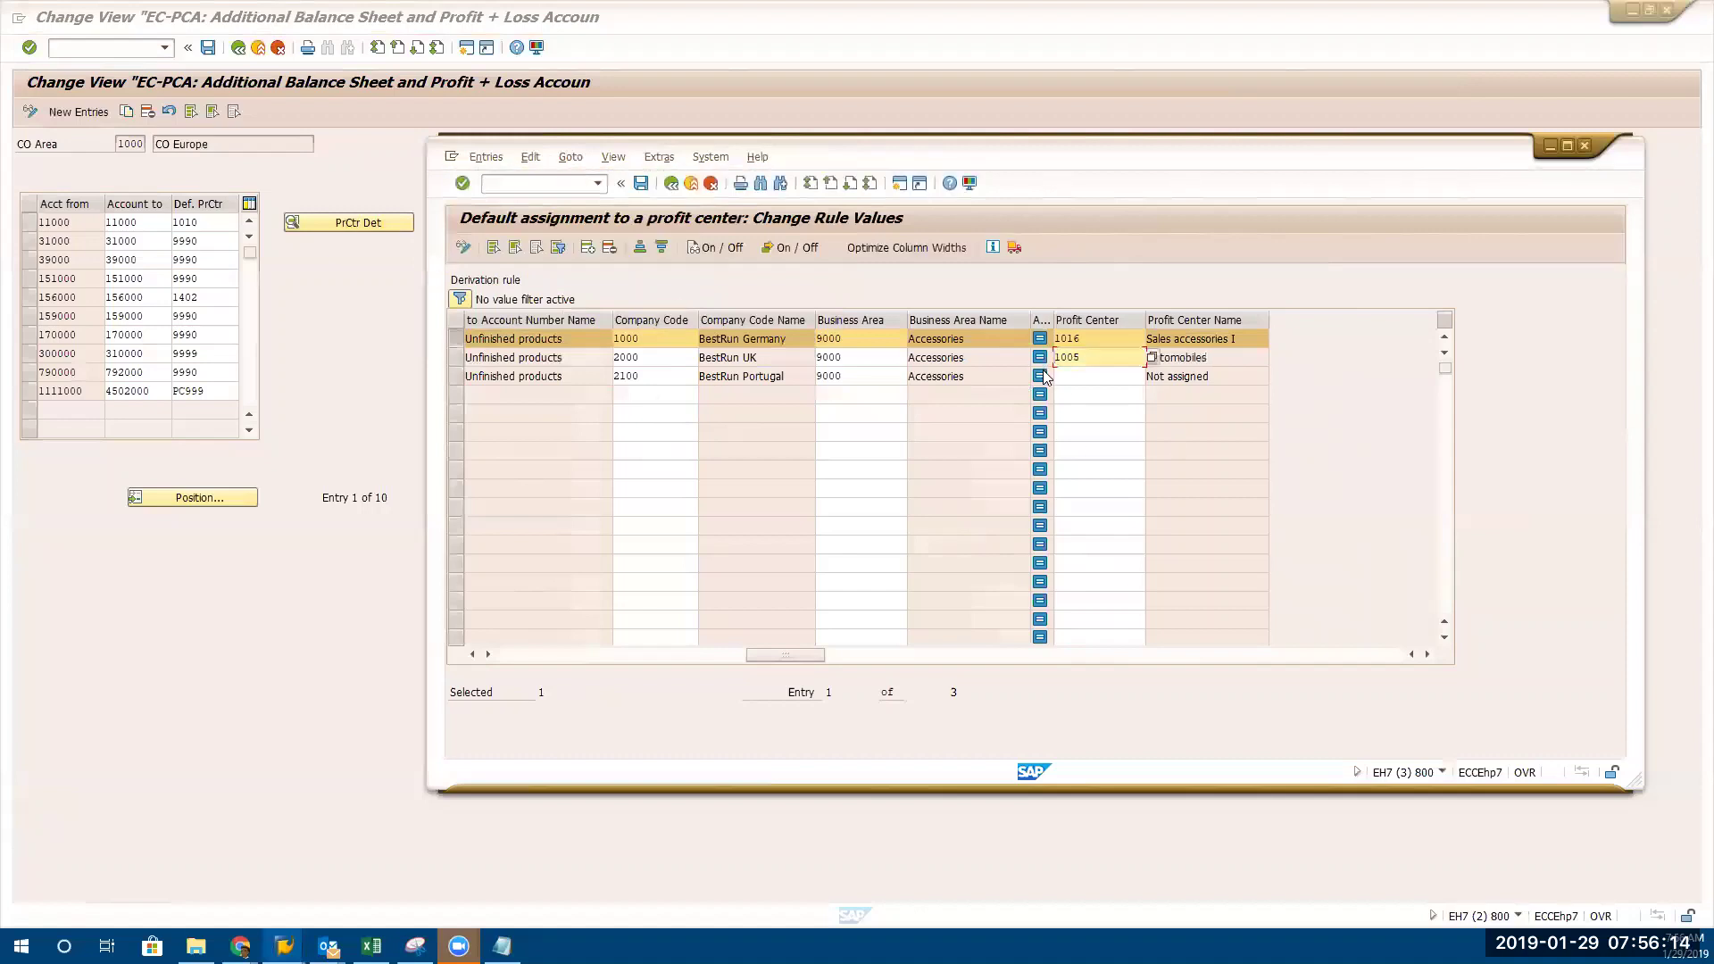
left_click(1083, 376)
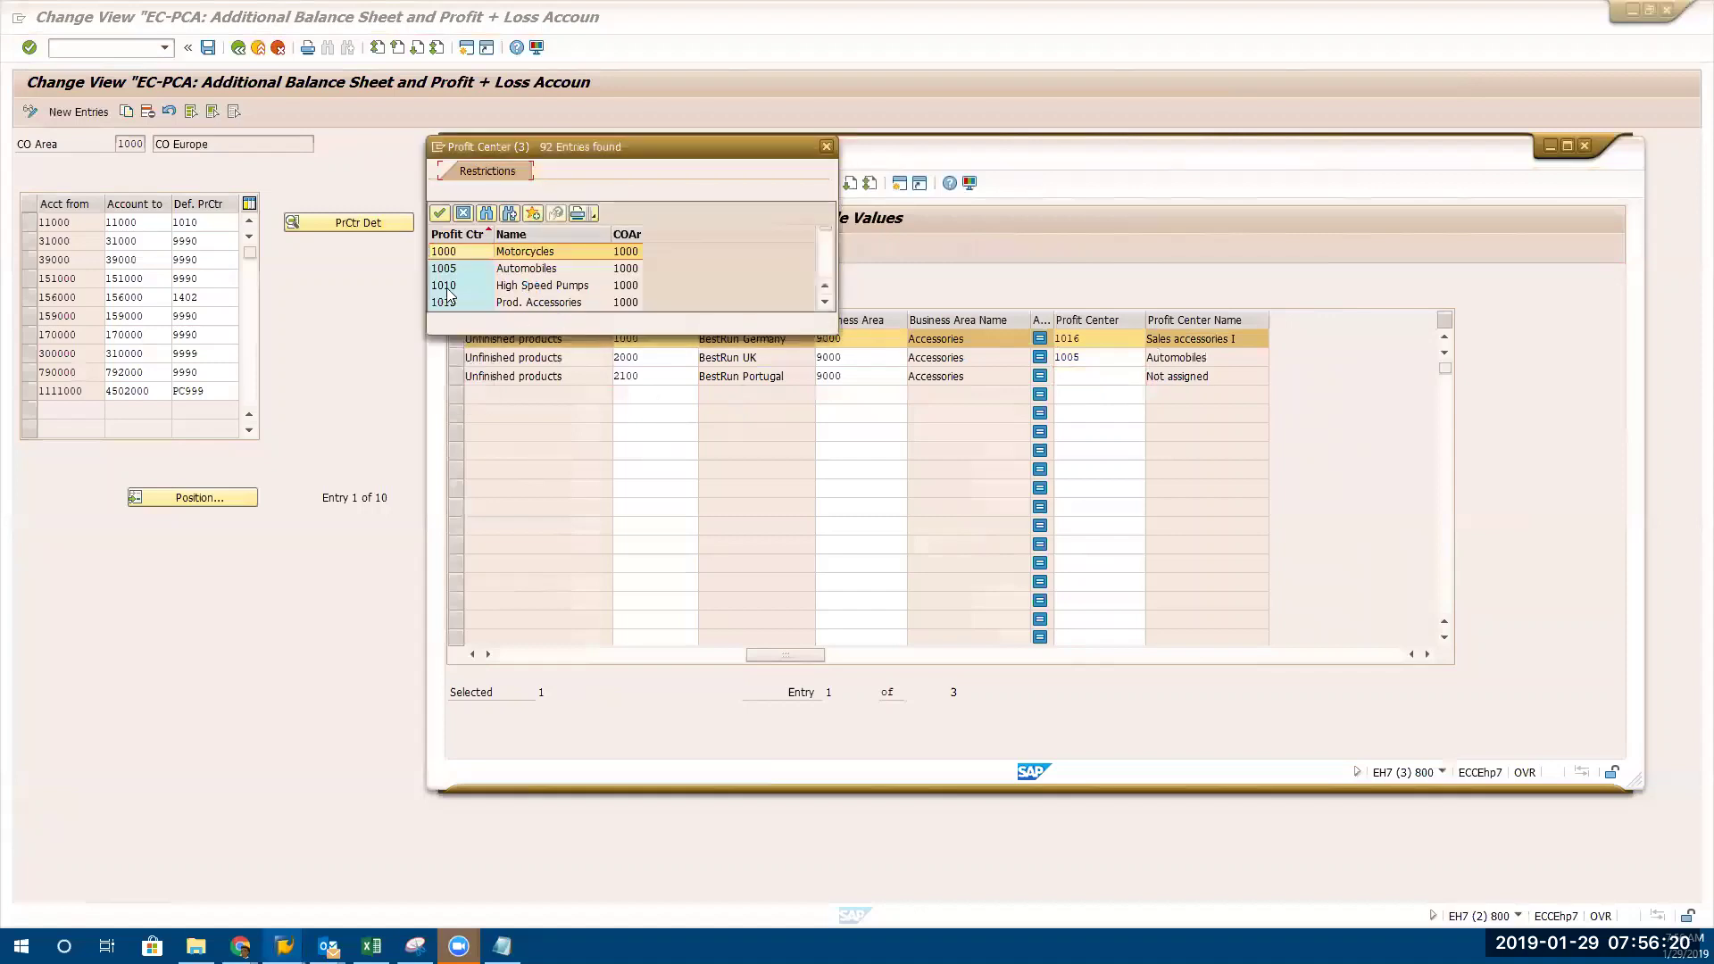
double_click(449, 287)
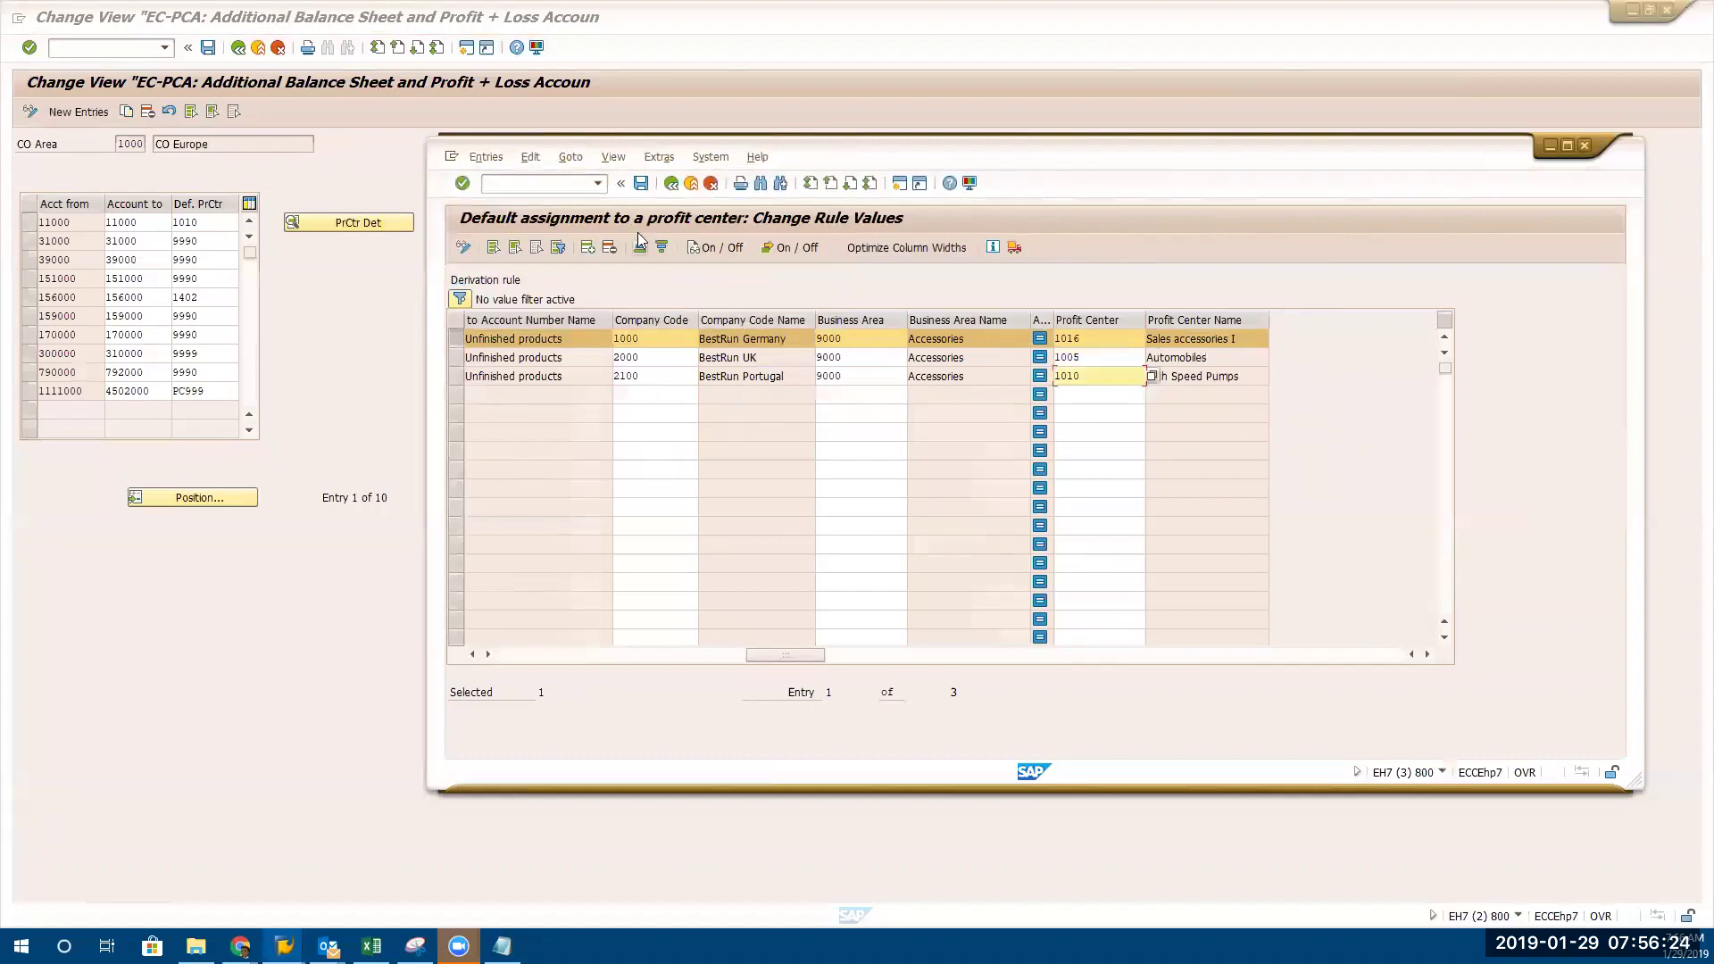
Save the default profit center rule values and return to the EC-PCA additional balance sheet and profit and loss accounts view
left_click(641, 183)
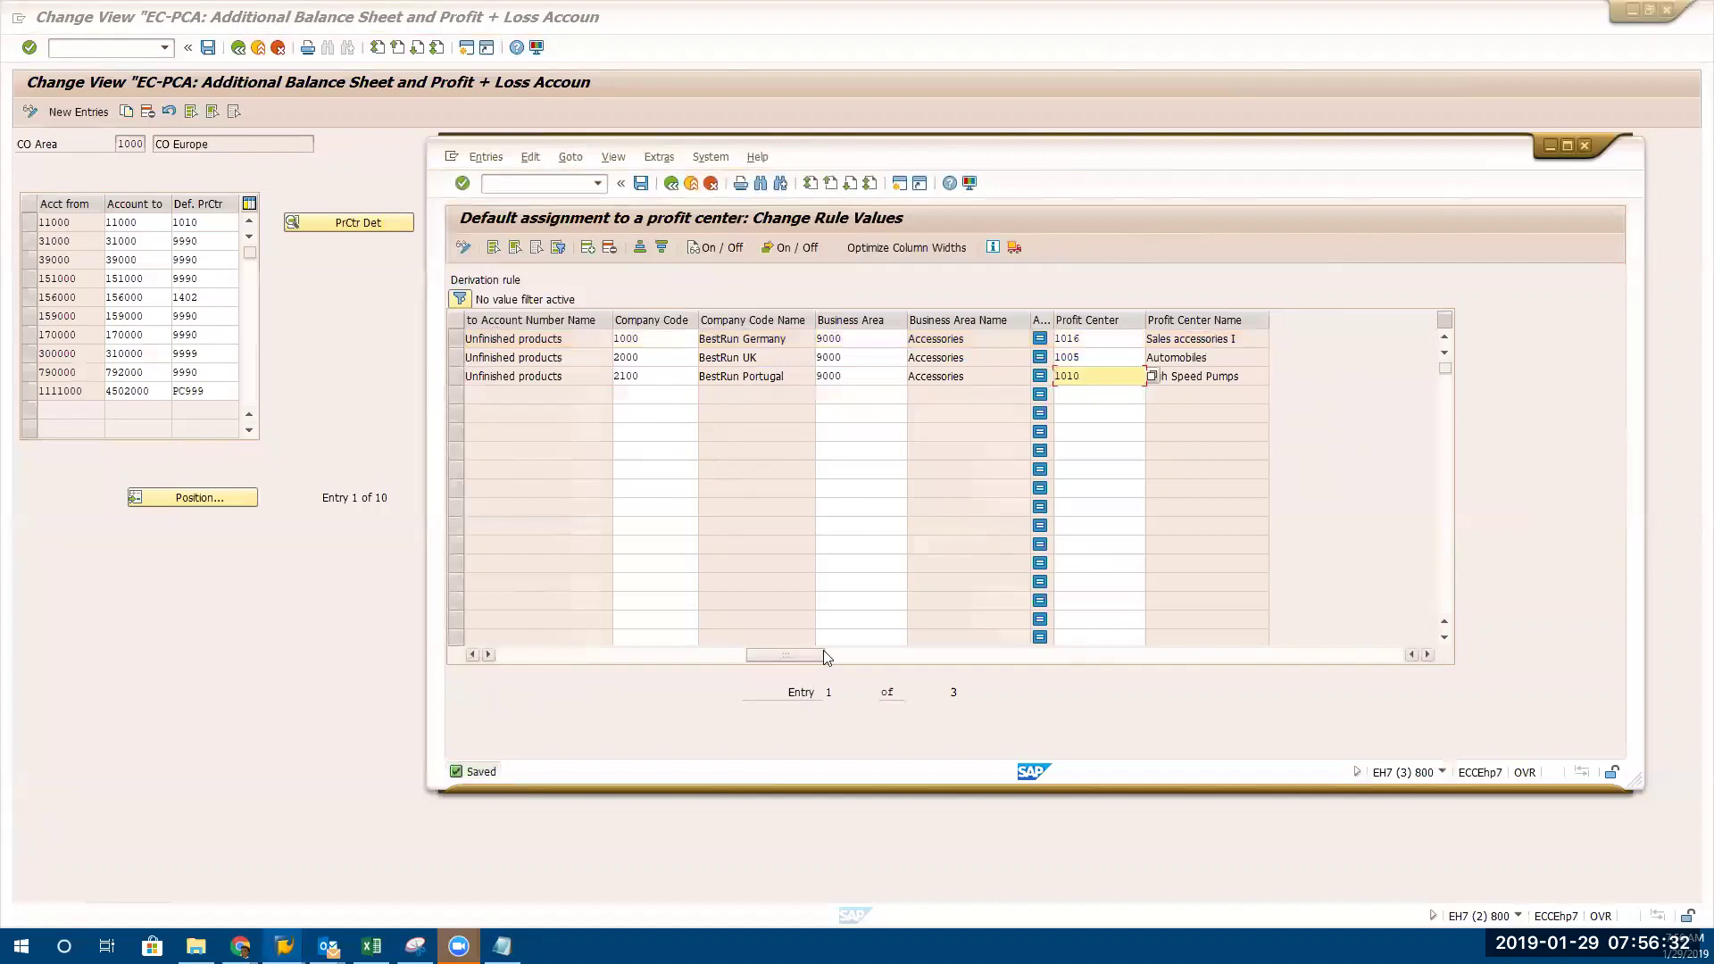
left_click_drag(803, 655, 368, 725)
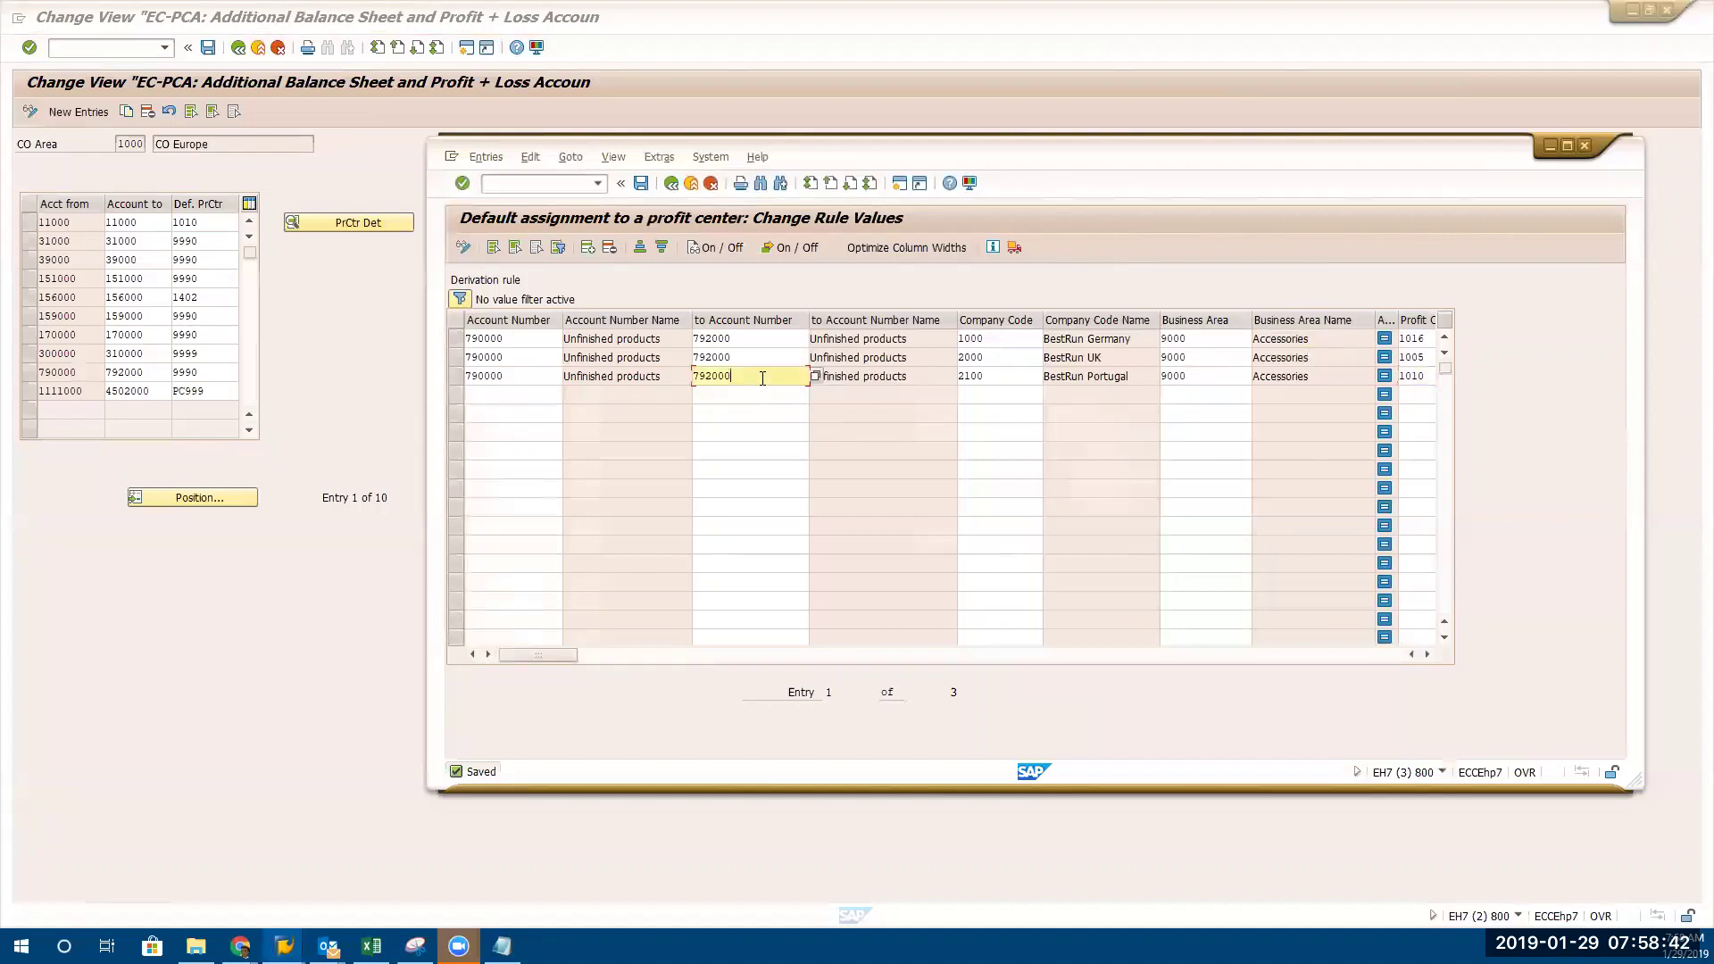
left_click(761, 377)
key("alt+Tab")
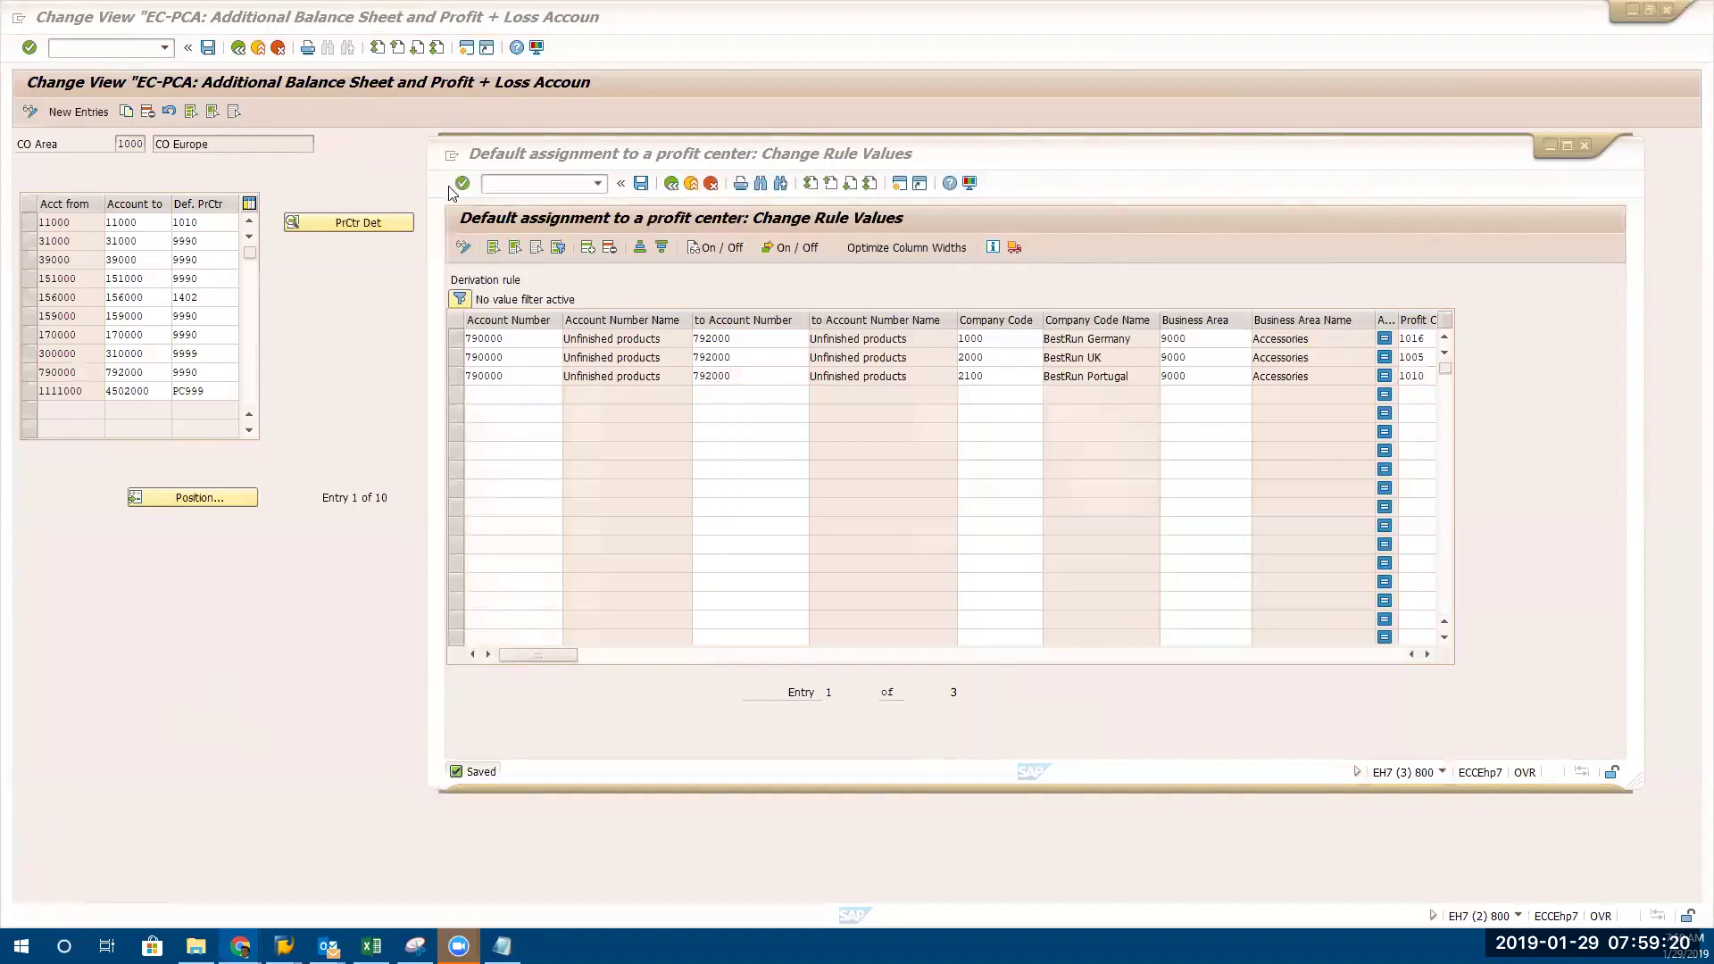
double_click(455, 158)
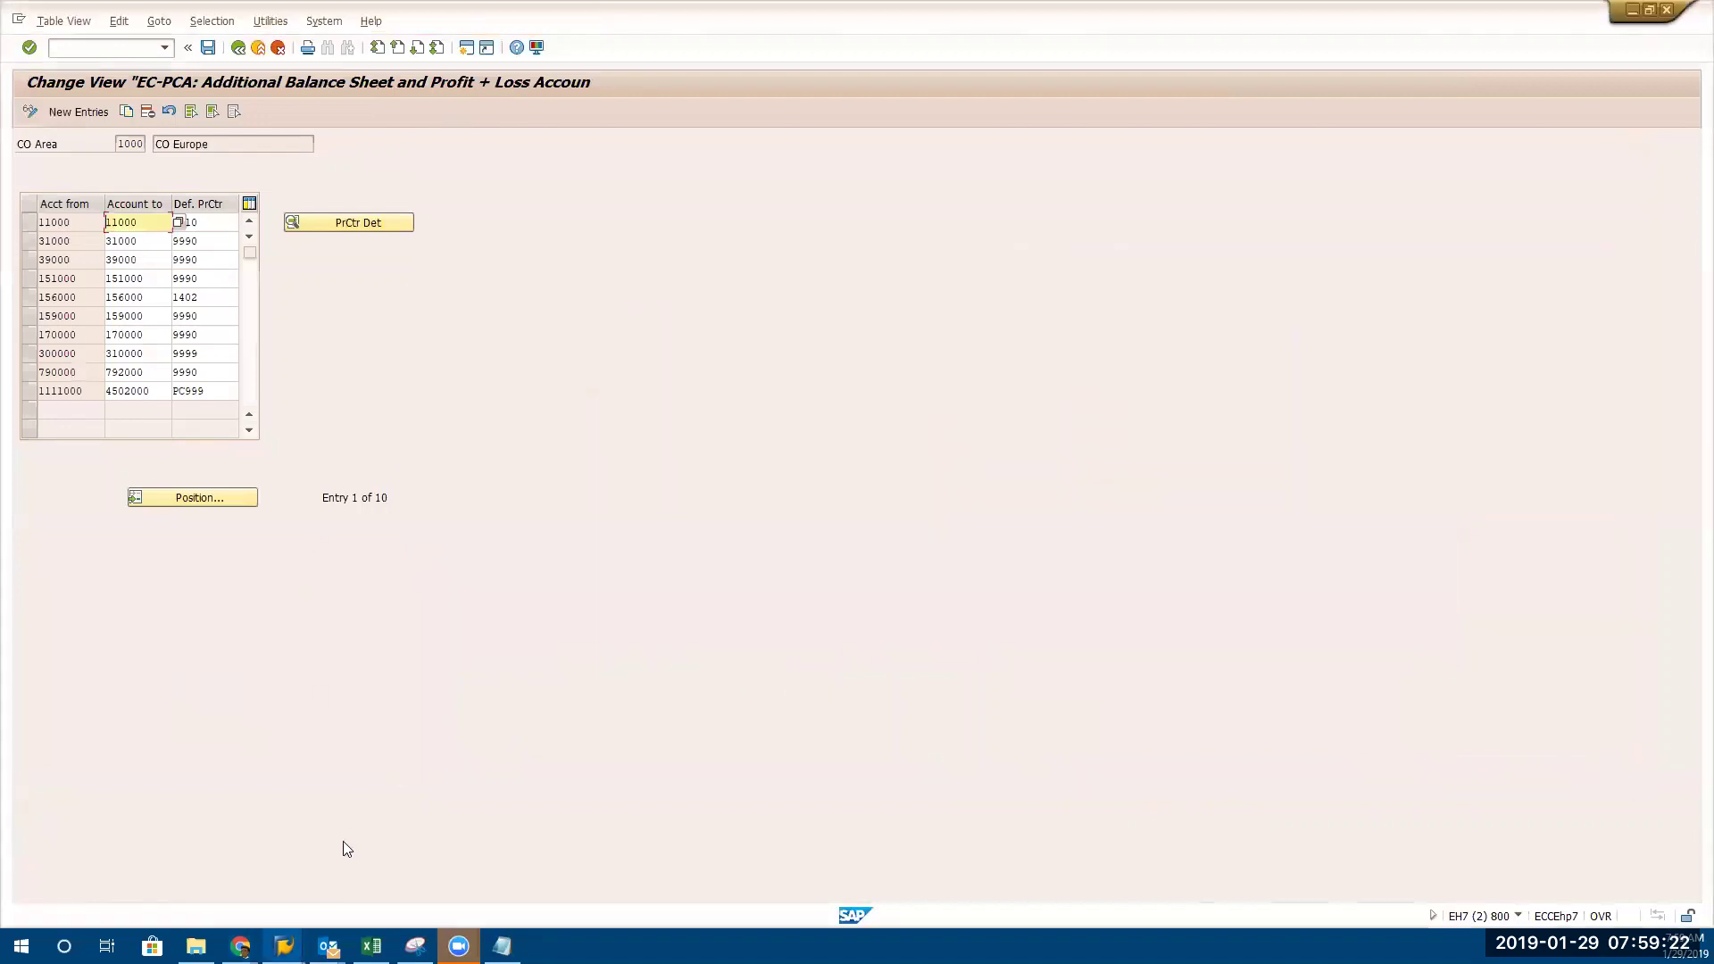
Switch to the session displaying the cost center standard hierarchy and open the default account assignment overview (OKB9) there
left_click(284, 945)
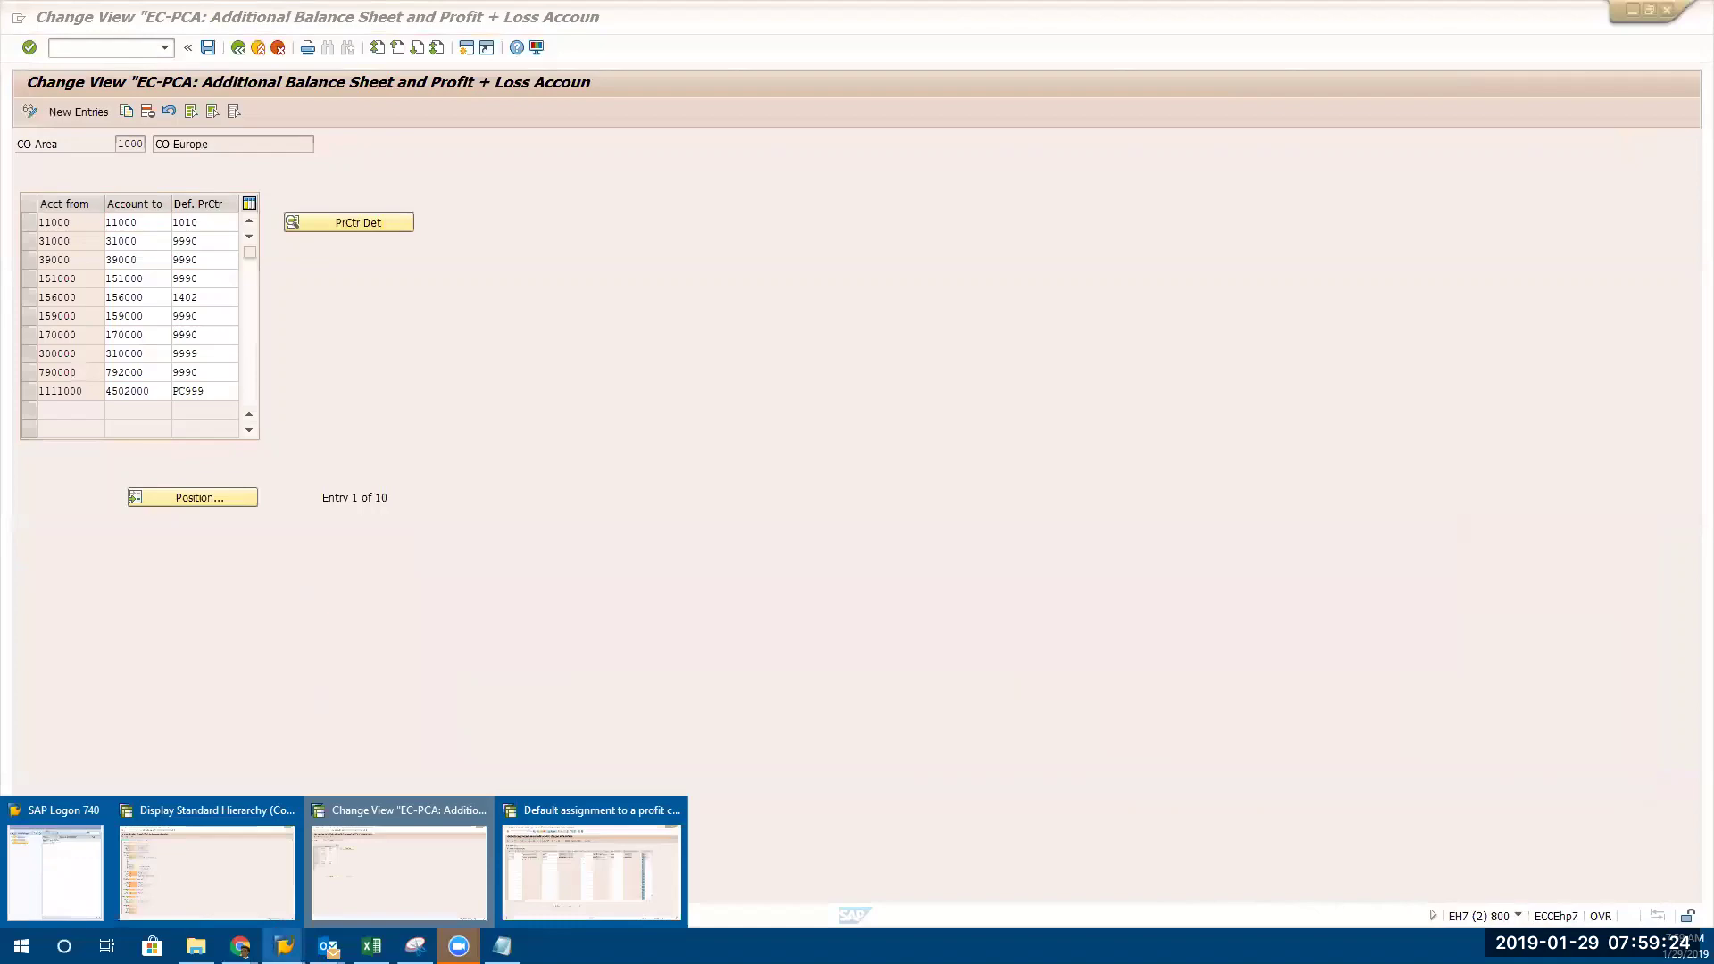
left_click(220, 875)
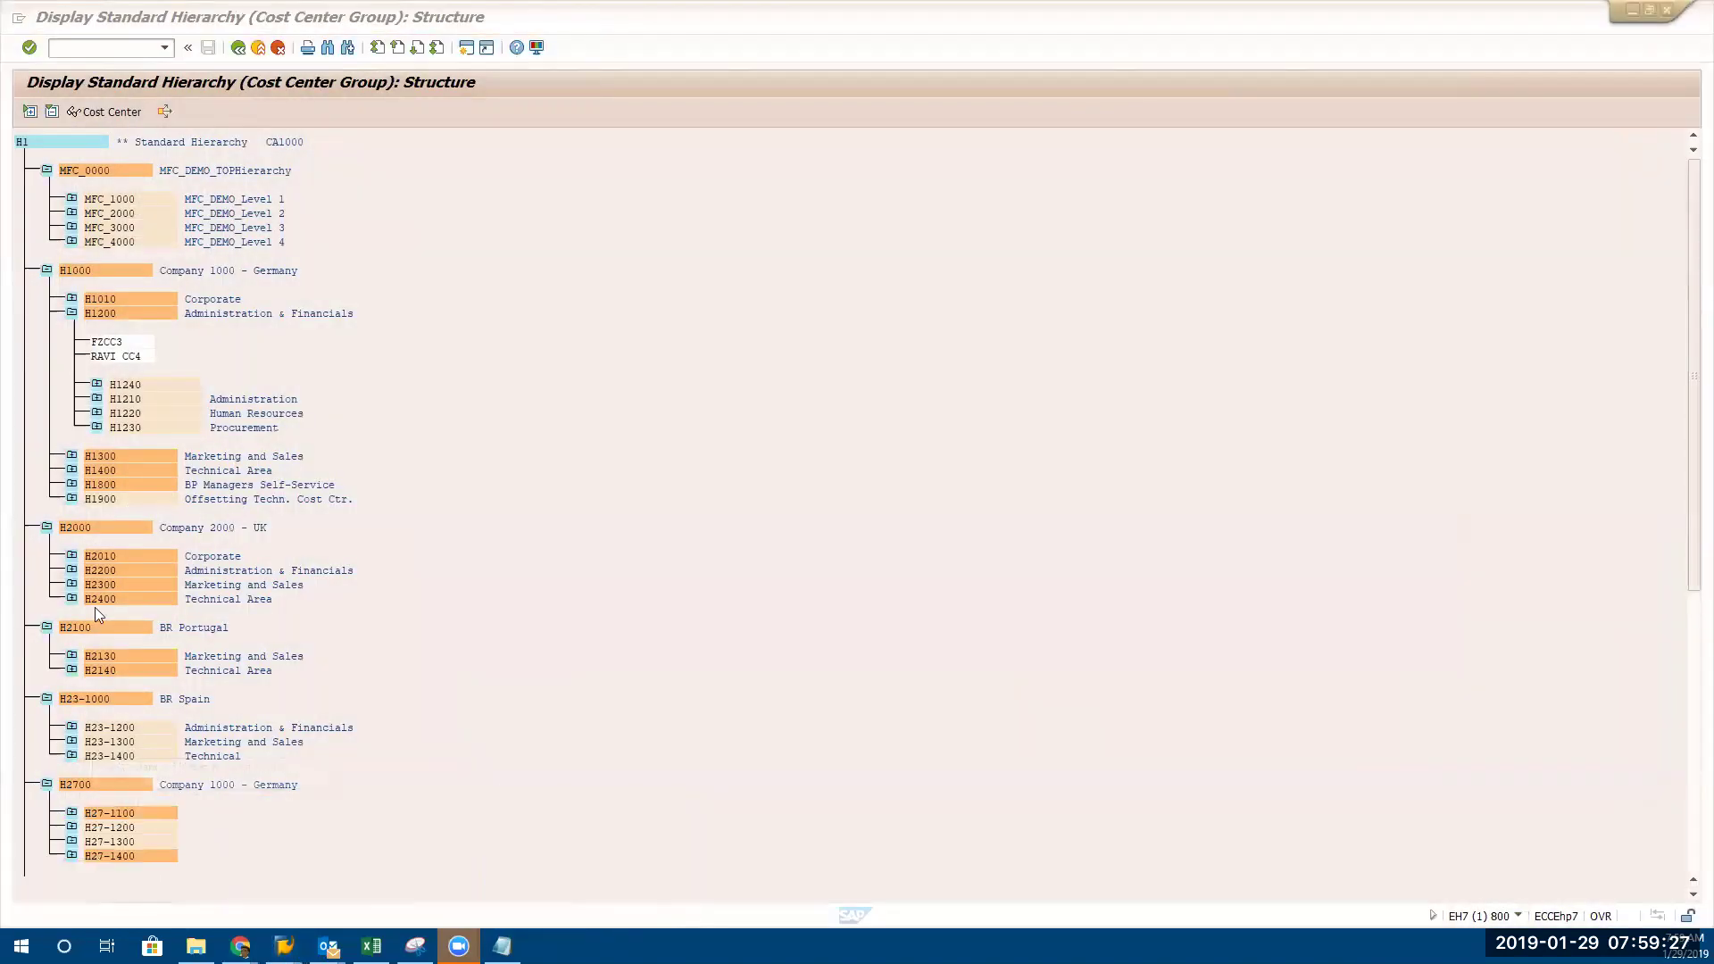
left_click(111, 48)
type("/n")
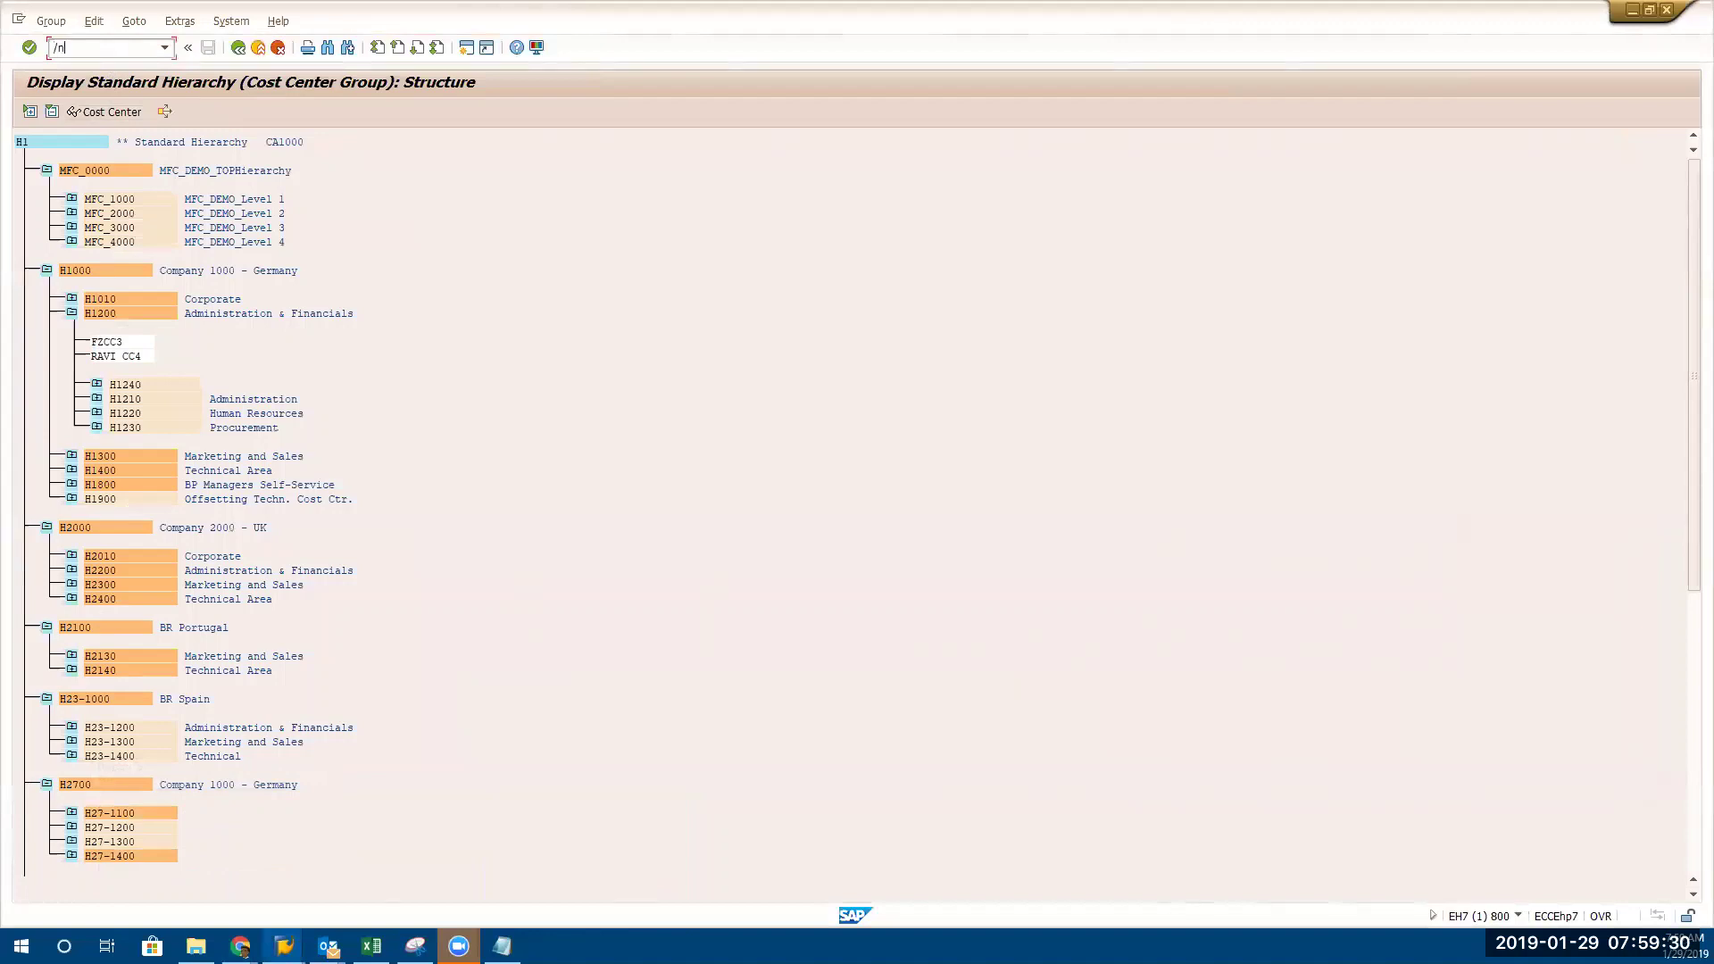
type("ks01")
key("Return")
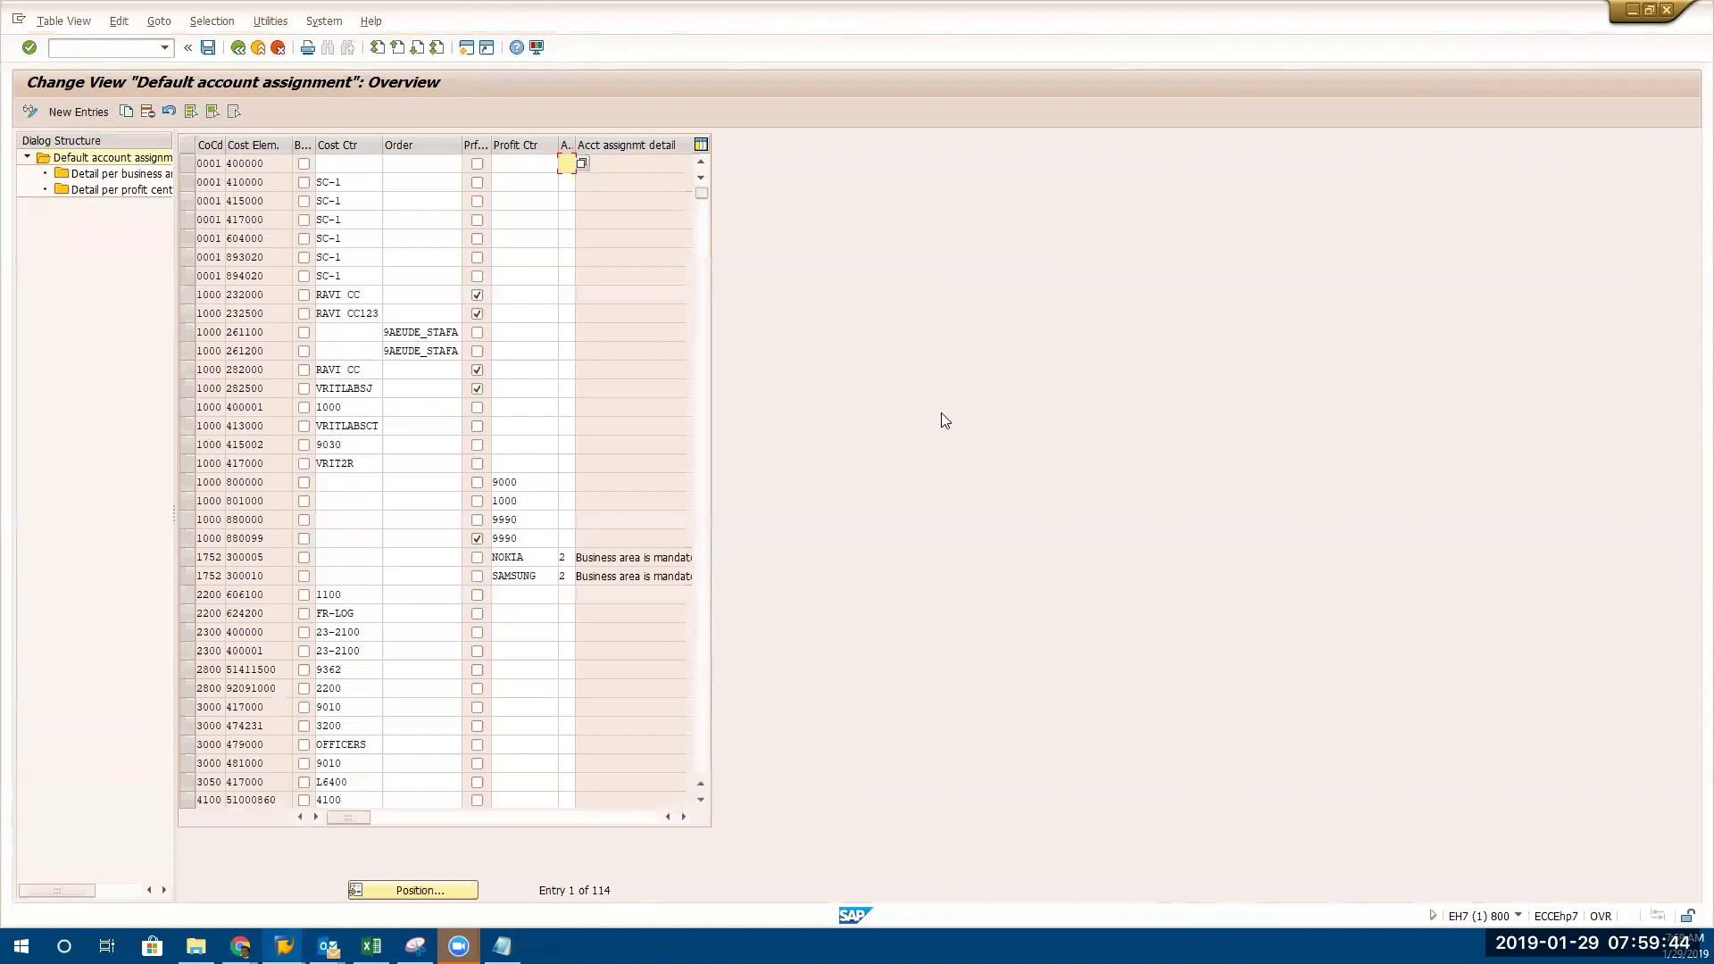
Return to the EC-PCA additional accounts view and select the default profit center of the account 11000 entry
key("alt+Tab")
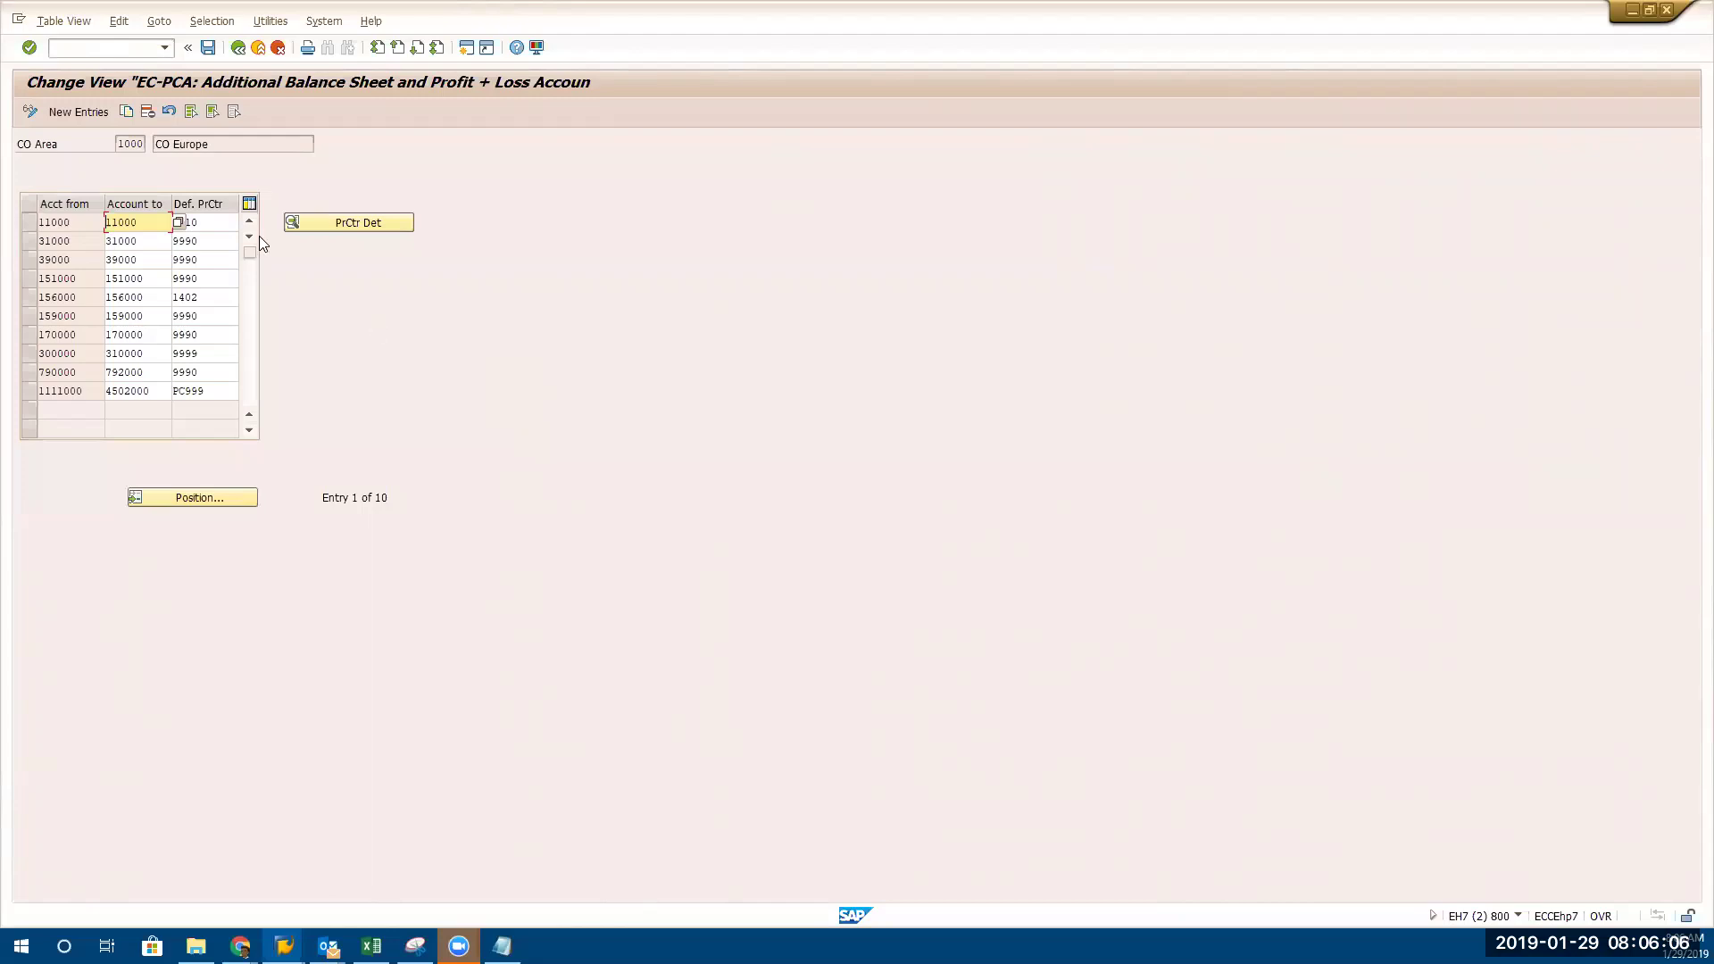
left_click(212, 220)
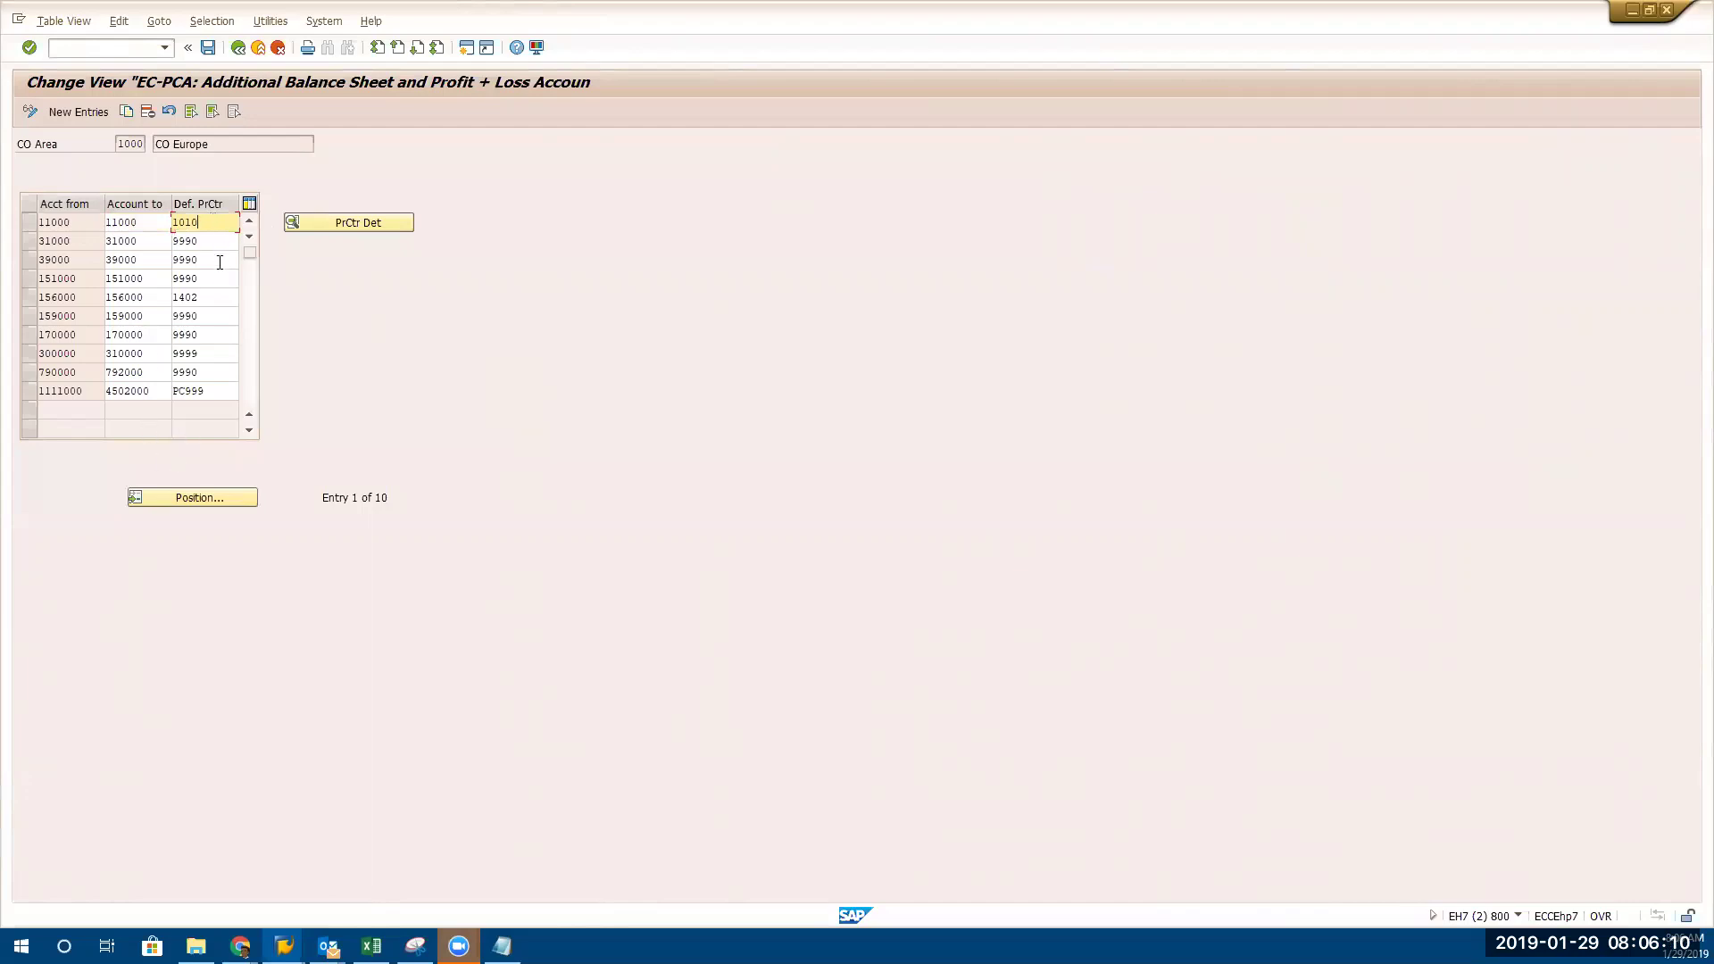